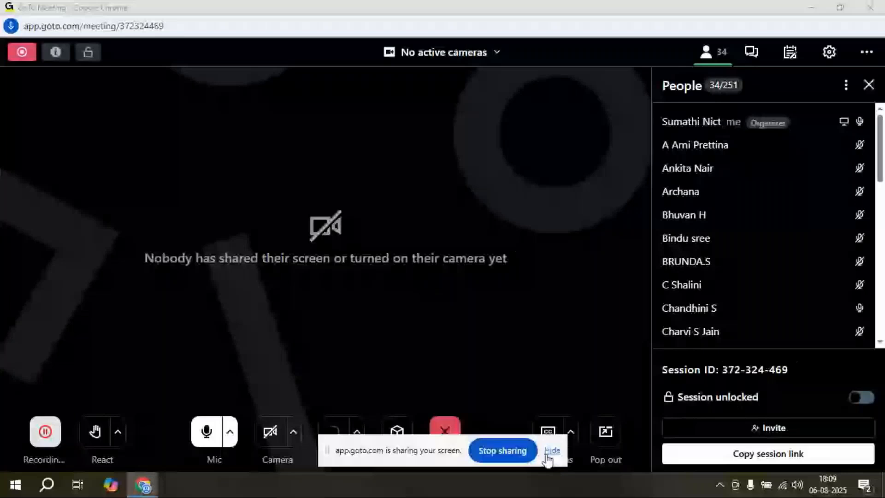
Clear the screen-sharing notice and both browser windows off the desktop, and refresh the desktop
click(551, 450)
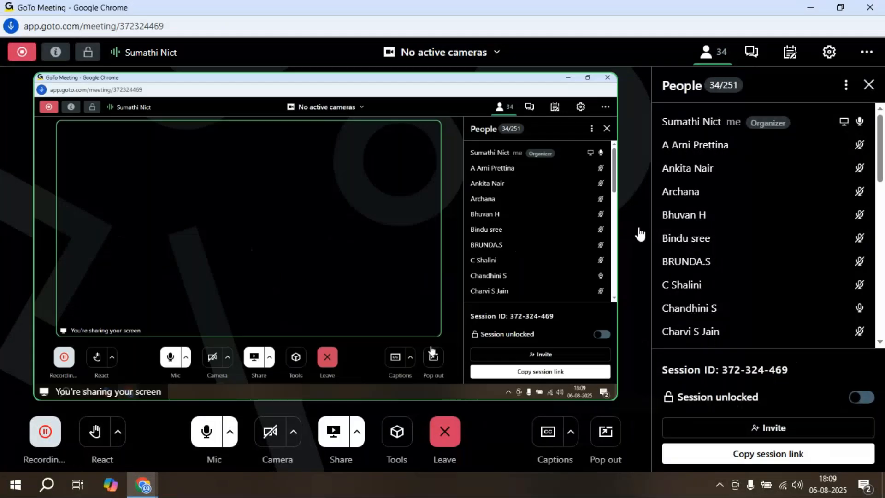
click(811, 7)
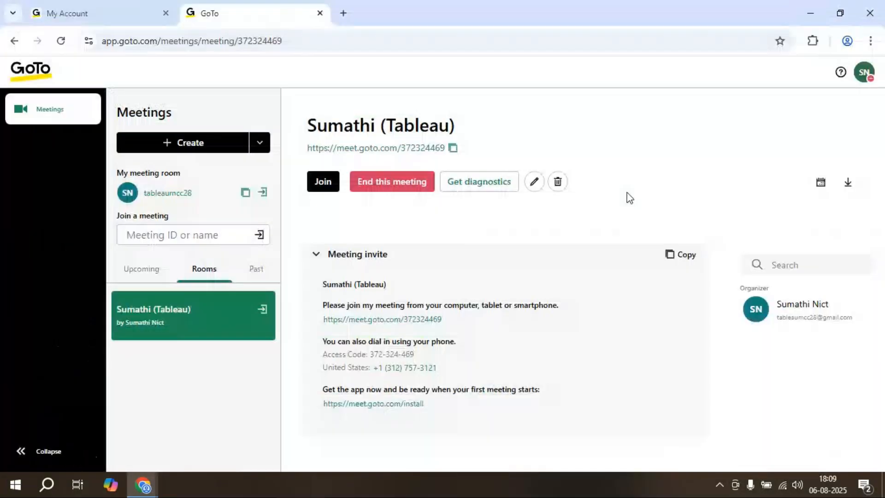
click(812, 8)
right_click(304, 201)
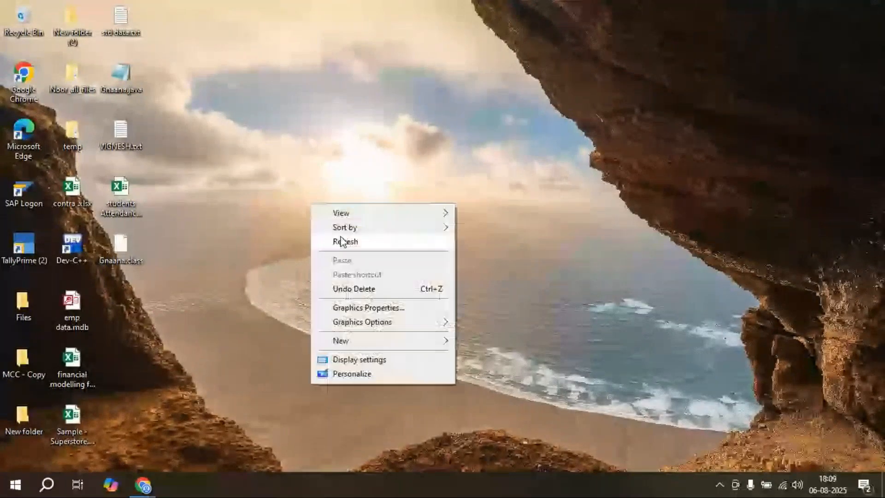
click(353, 241)
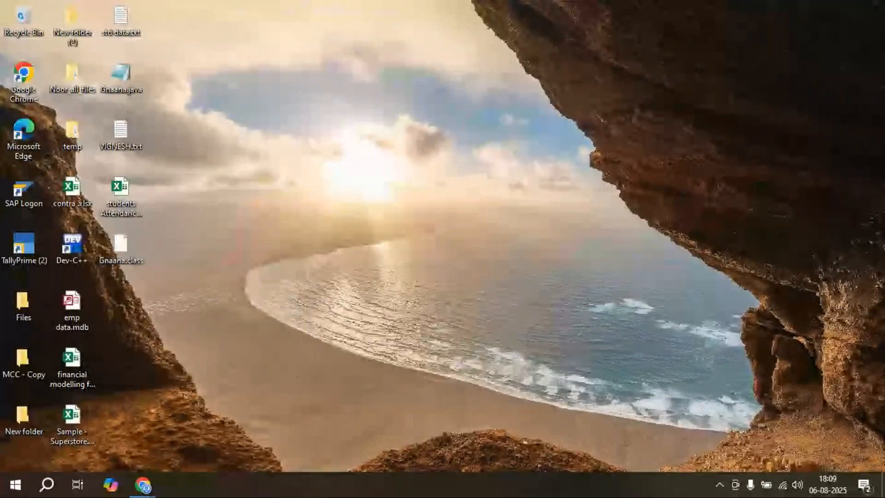
Start a Remote Desktop Connection to computer 192.168.1.15, entering the account user name in the logon settings
key(super+r)
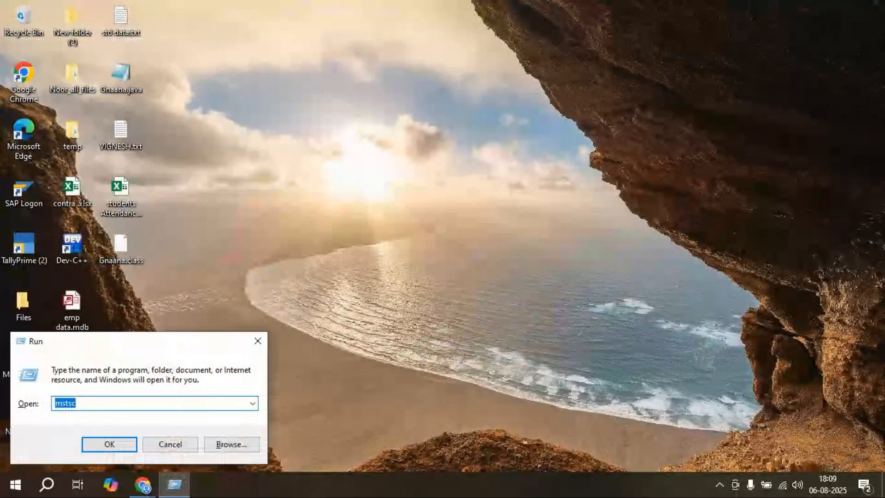
key(Return)
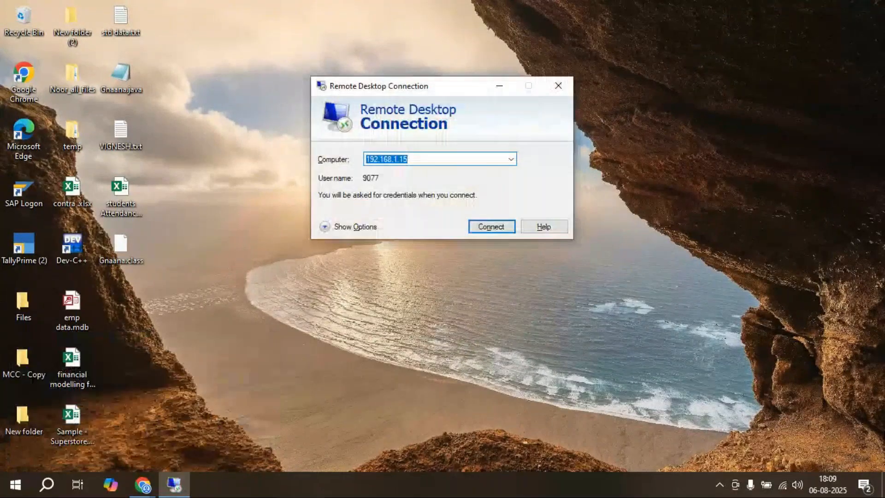
click(339, 229)
key(Tab)
text(s)
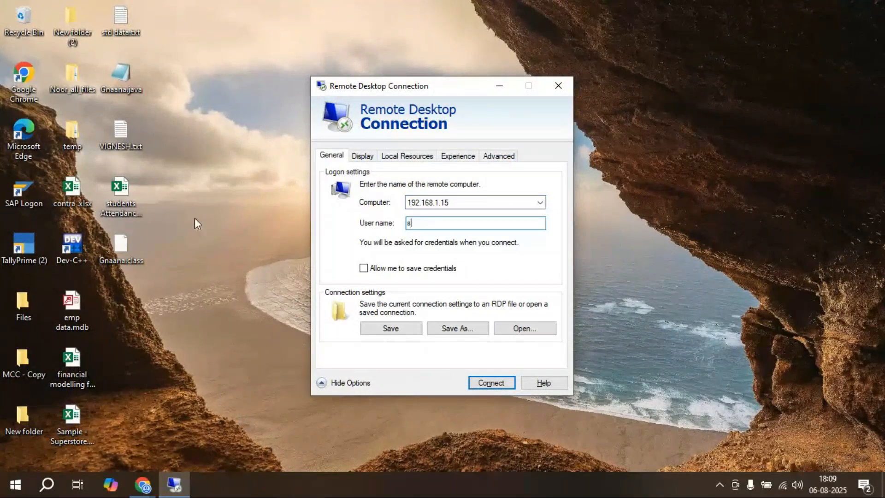
text(umathi)
key(Return)
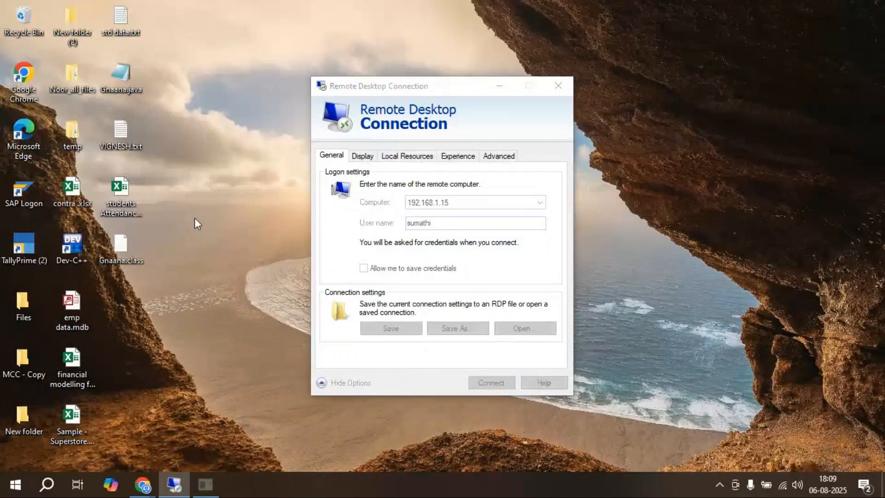
Enter the account password for the remote computer and accept connecting despite the certificate errors
text(••••)
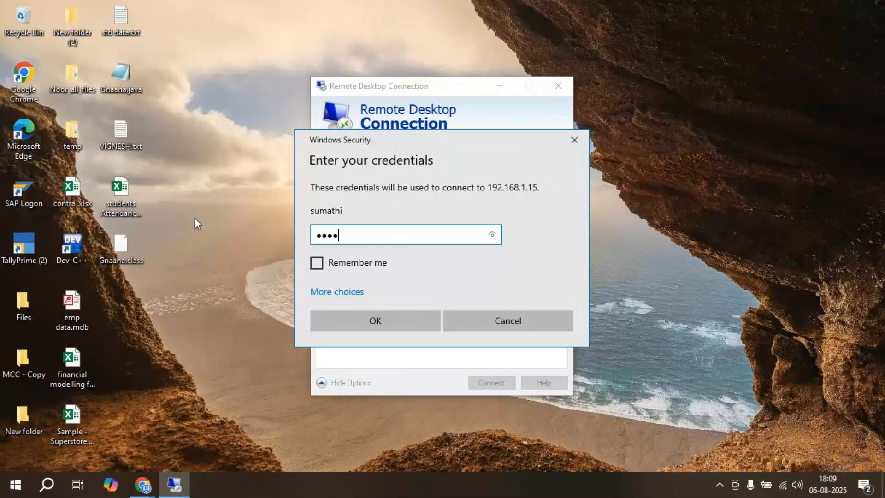
text(••••••)
key(Return)
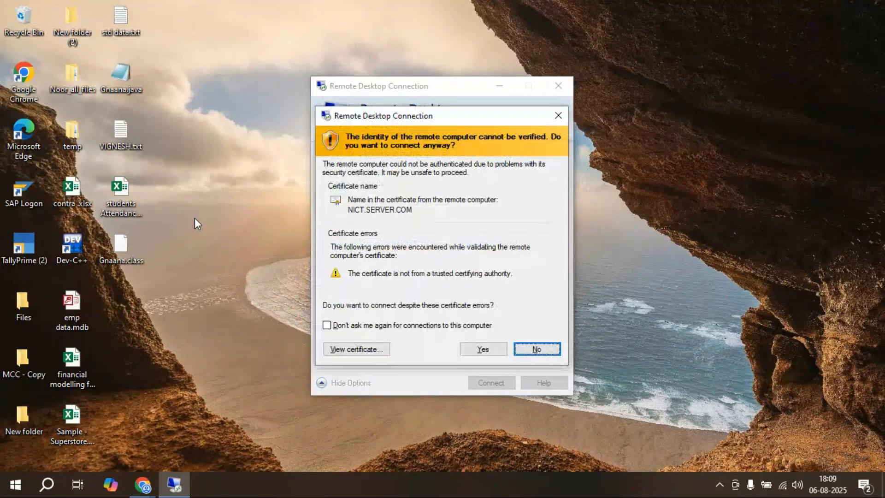
key(alt+y)
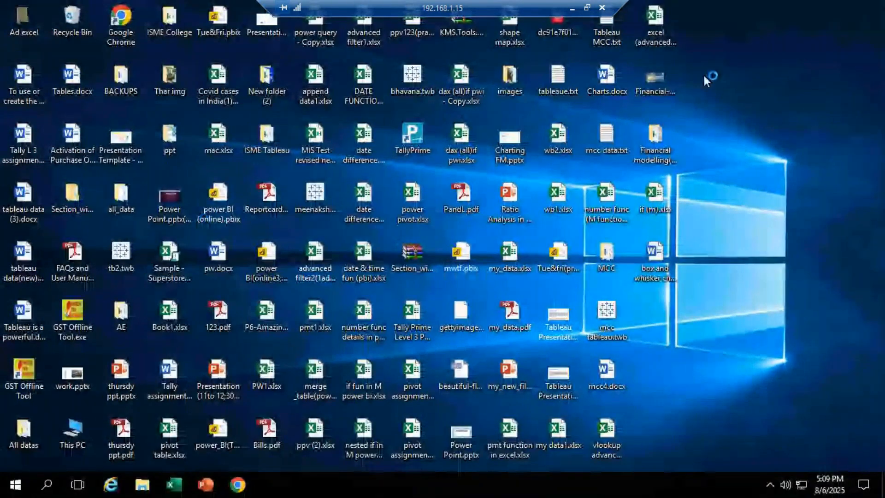
Refresh the remote desktop and open the mcc tableau.twb workbook in Tableau
right_click(779, 122)
click(842, 159)
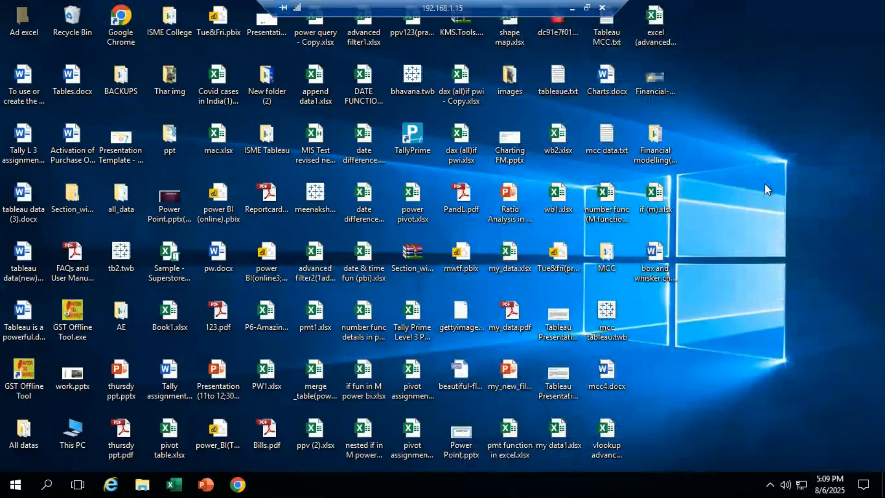
double_click(609, 313)
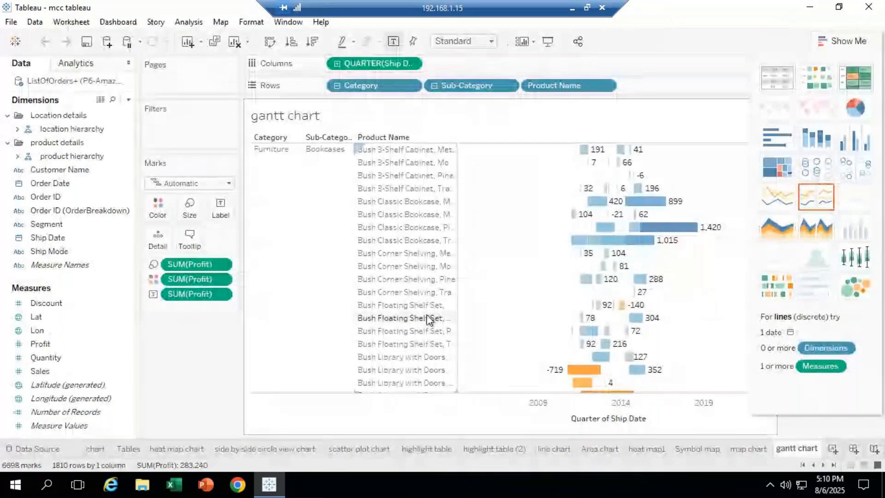
Look back through the heat map1, line chart, highlight table (2) and highlight table worksheets, inspecting the sales by segment and sub-category
click(649, 450)
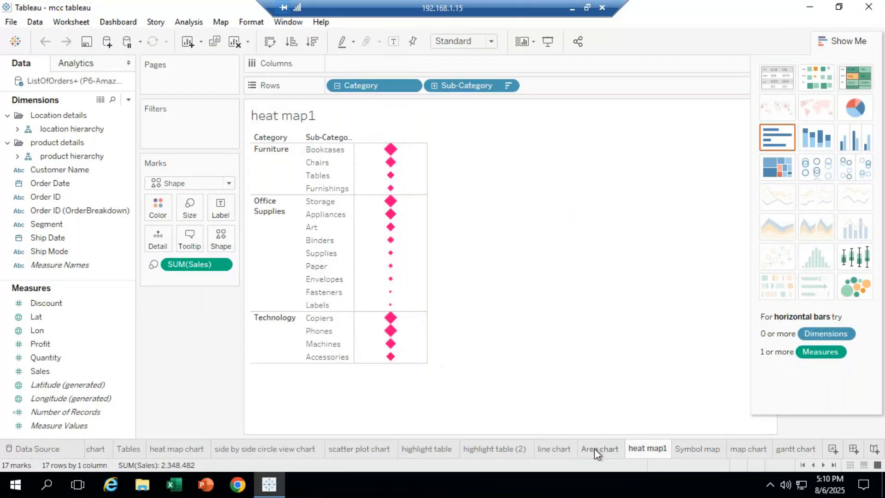
click(554, 449)
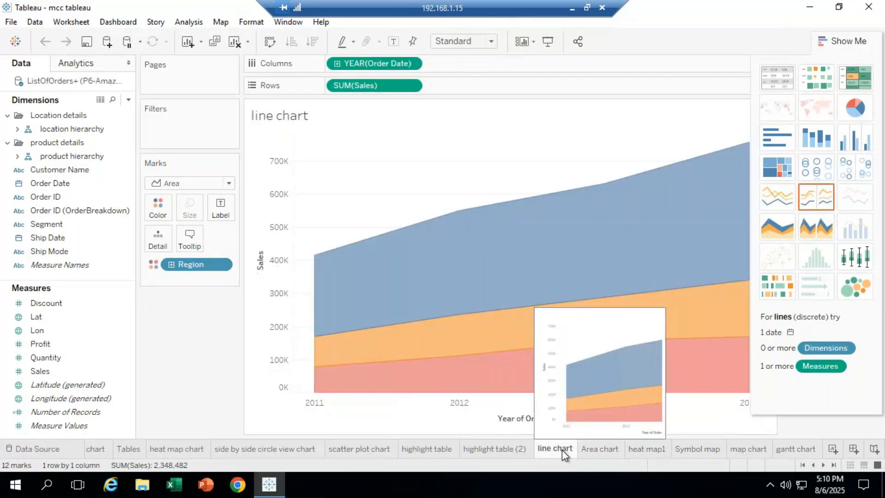
click(507, 448)
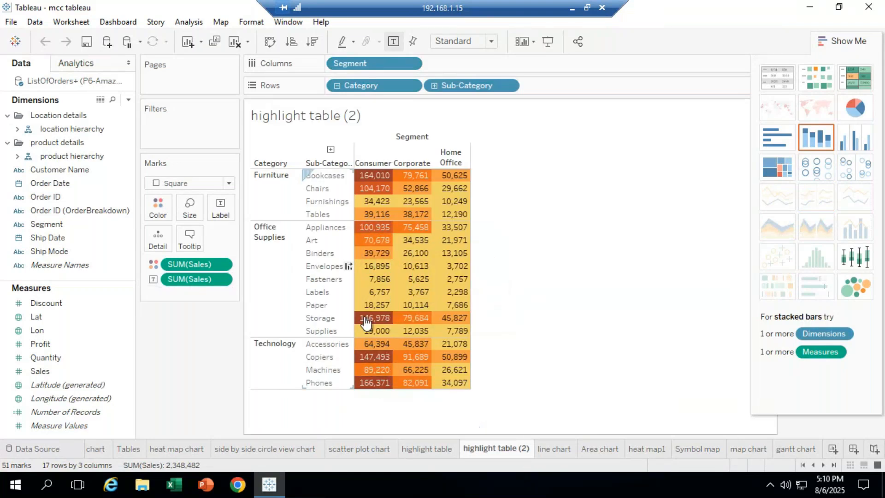
click(438, 445)
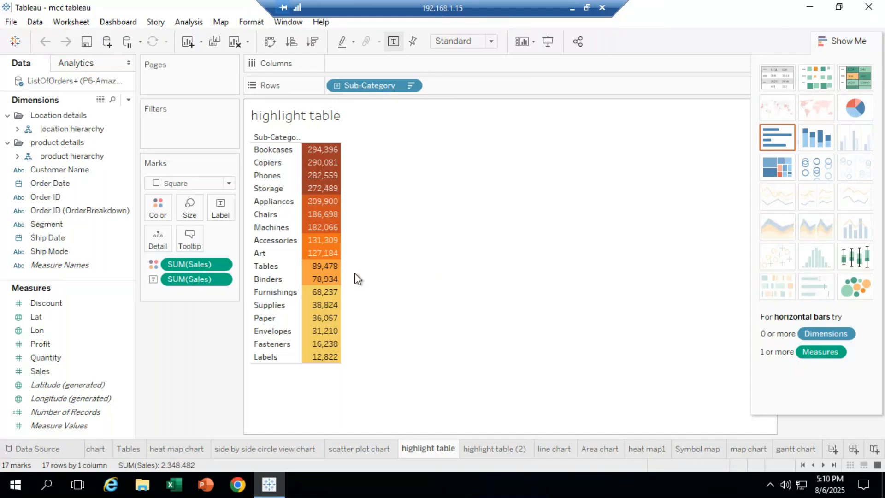
click(491, 448)
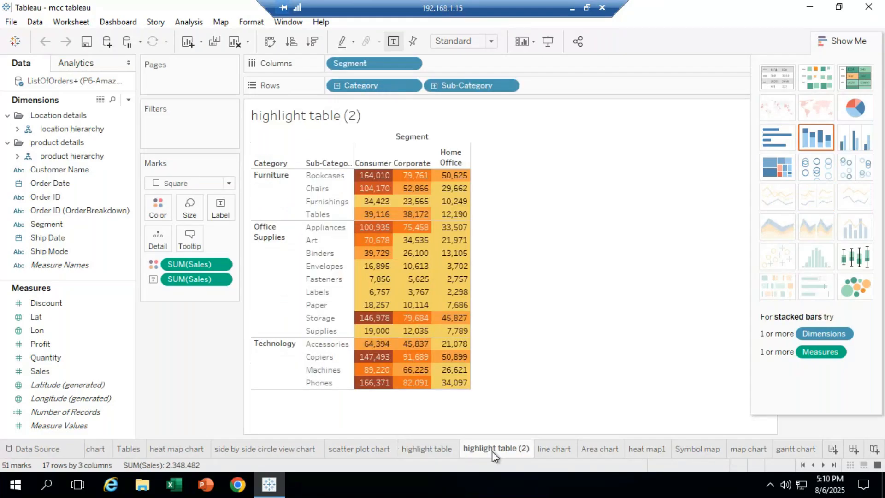
mouse_move(377, 214)
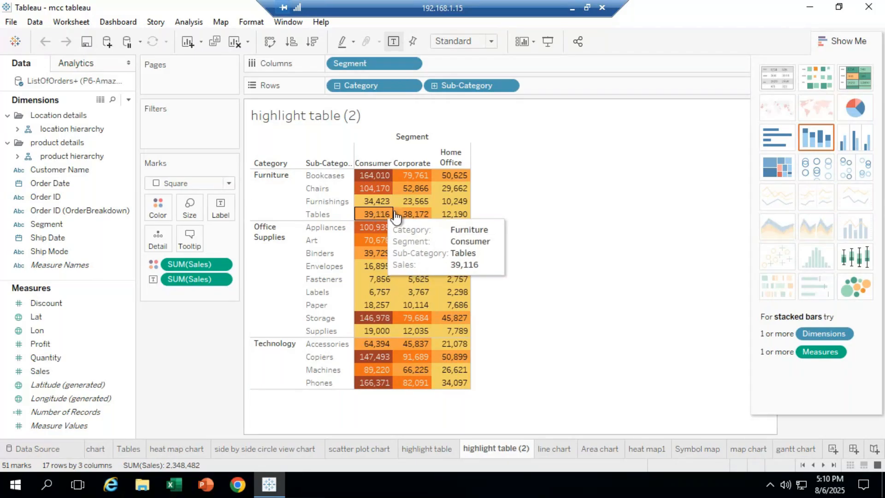
Review the line chart, Area chart, heat map1, Symbol map and map chart worksheets in order
click(553, 448)
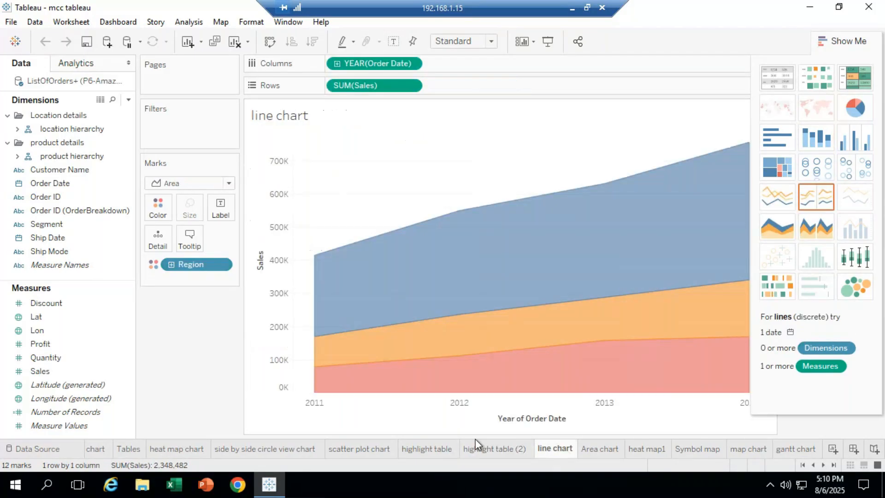
click(596, 447)
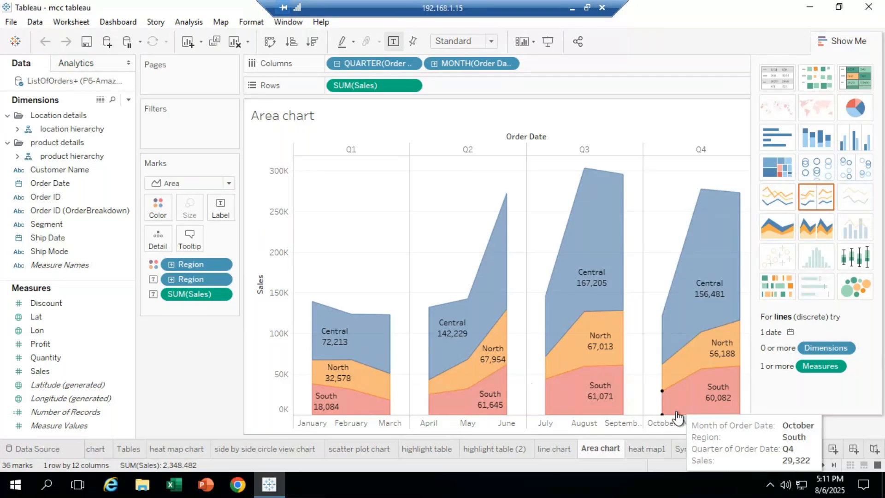
click(649, 450)
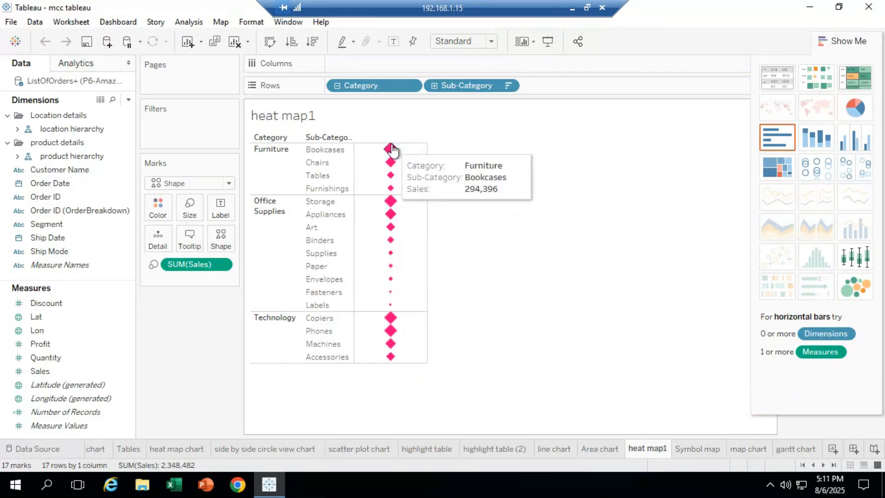
click(697, 449)
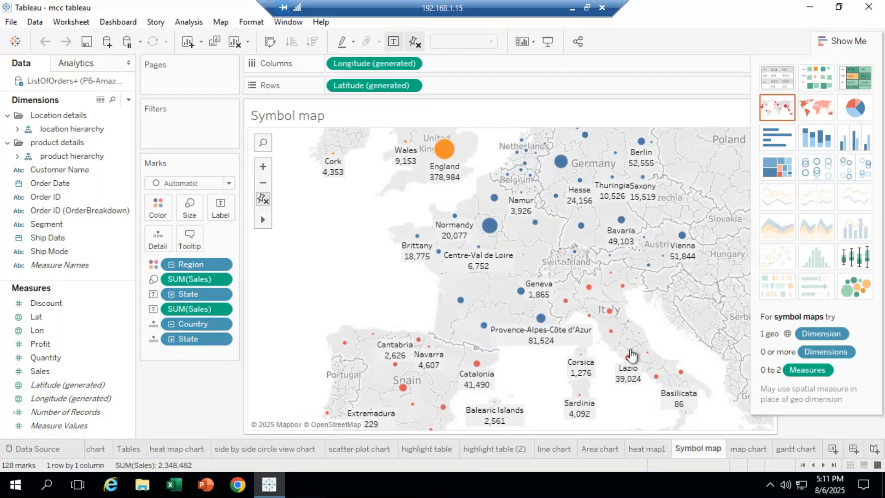
click(743, 450)
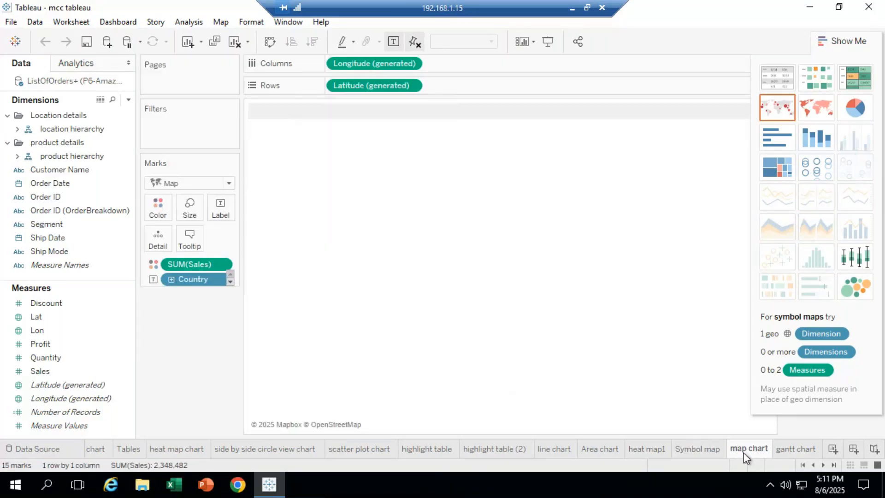
mouse_move(743, 457)
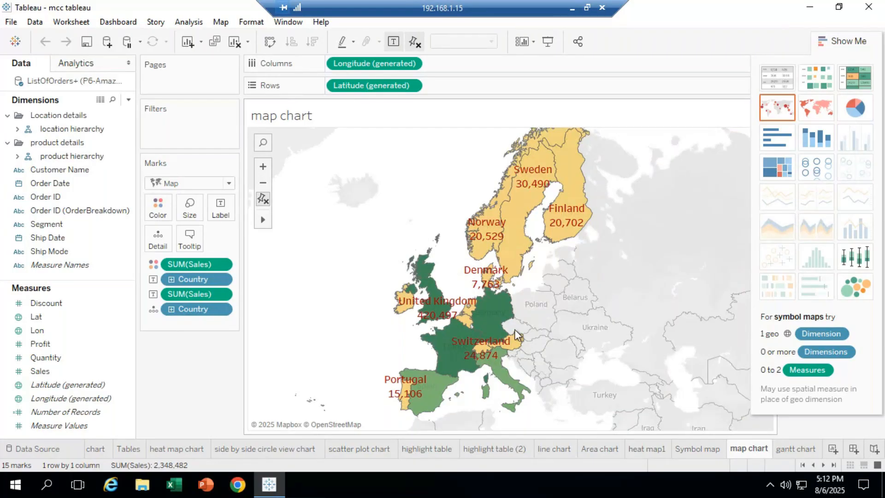
mouse_move(550, 237)
On the gantt chart worksheet, compare profit at sub-category level with the Product Name breakdown by collapsing and re-expanding Sub-Category
click(804, 449)
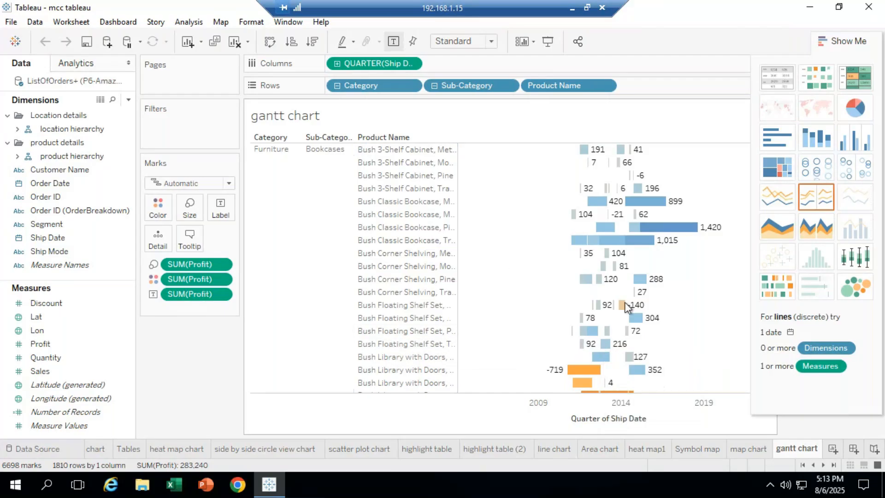
click(434, 87)
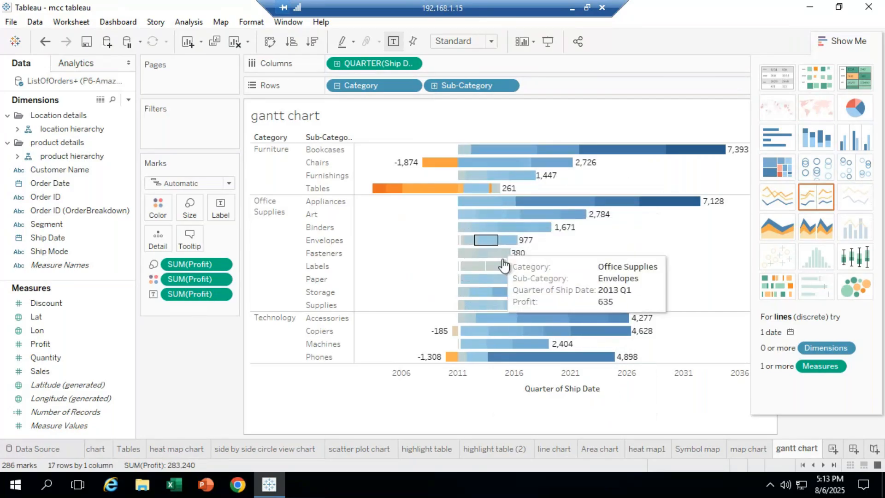
click(434, 85)
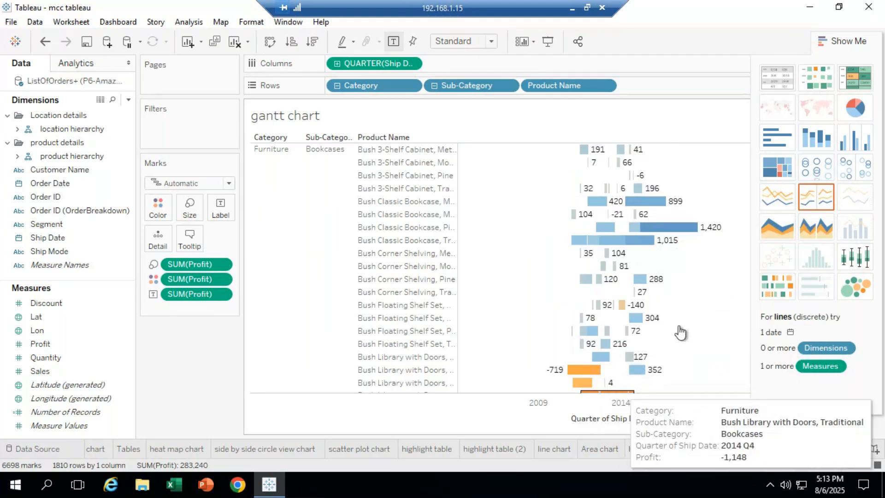
Examine the product-level gantt bars for bookcases and chairs, and collapse Sub-Category to remove Product Name from the rows
scroll(683, 228, down, 5)
scroll(682, 233, down, 5)
scroll(681, 233, down, 3)
scroll(673, 230, up, 4)
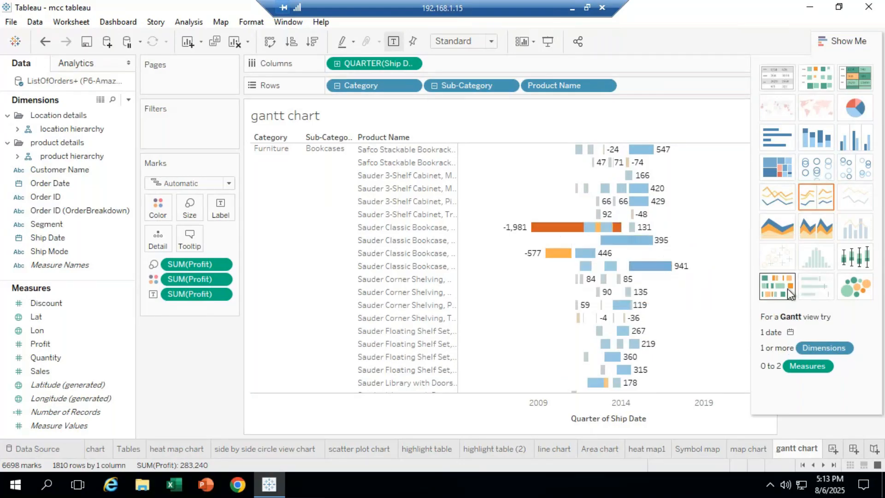
scroll(674, 288, down, 10)
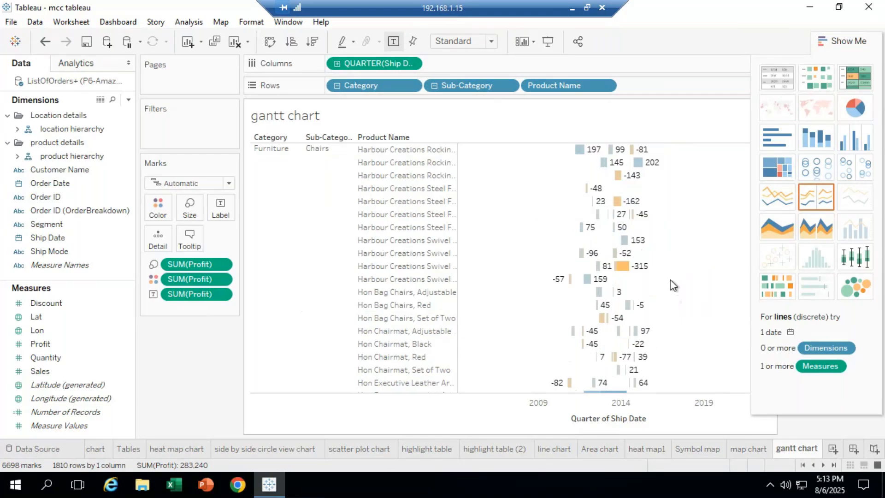
scroll(673, 284, down, 4)
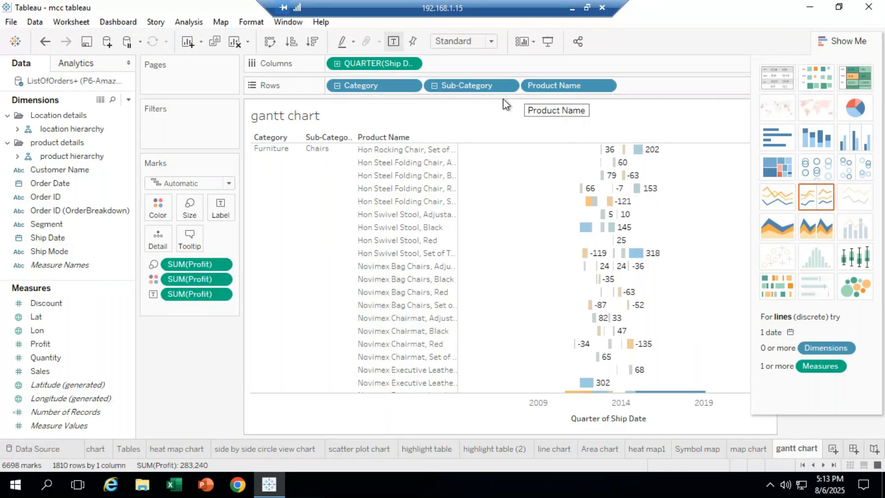
click(434, 86)
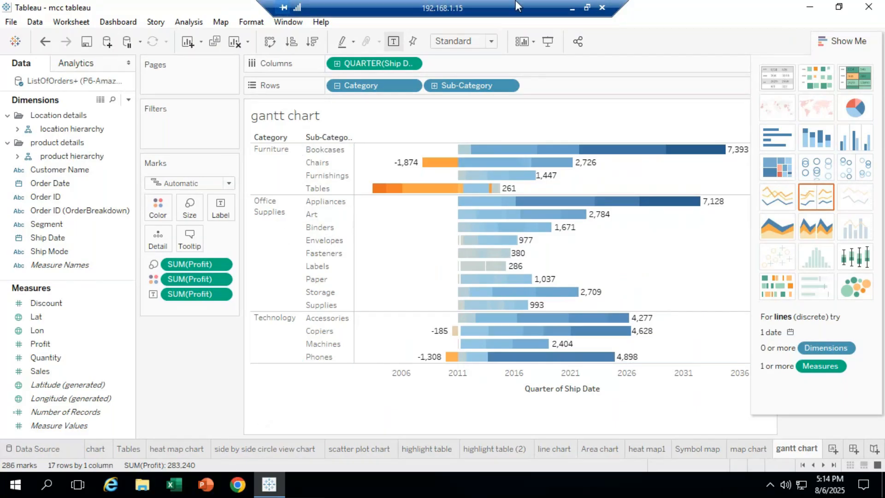
Minimize the remote session, switch to the GoTo Meeting window and open the meeting chat
click(571, 9)
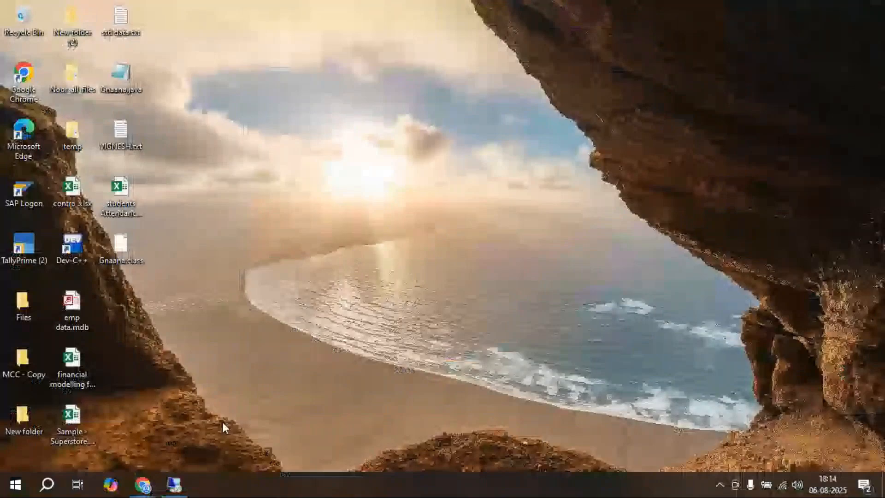
click(142, 484)
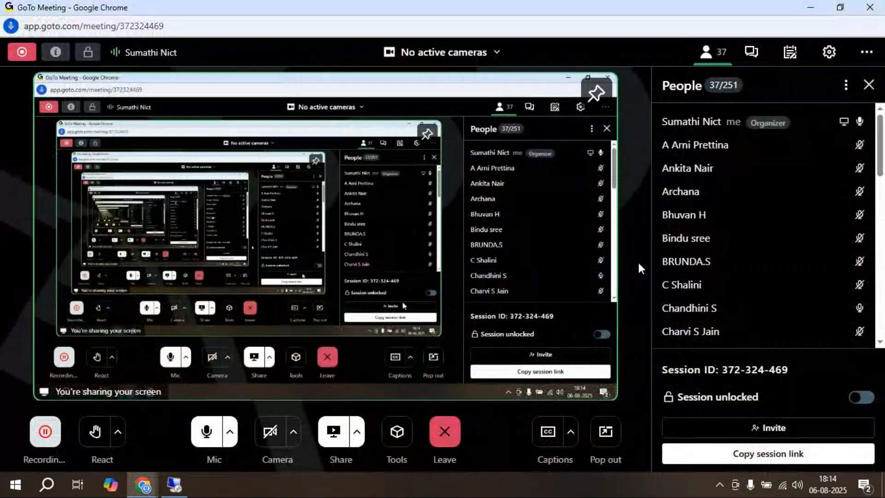
click(750, 53)
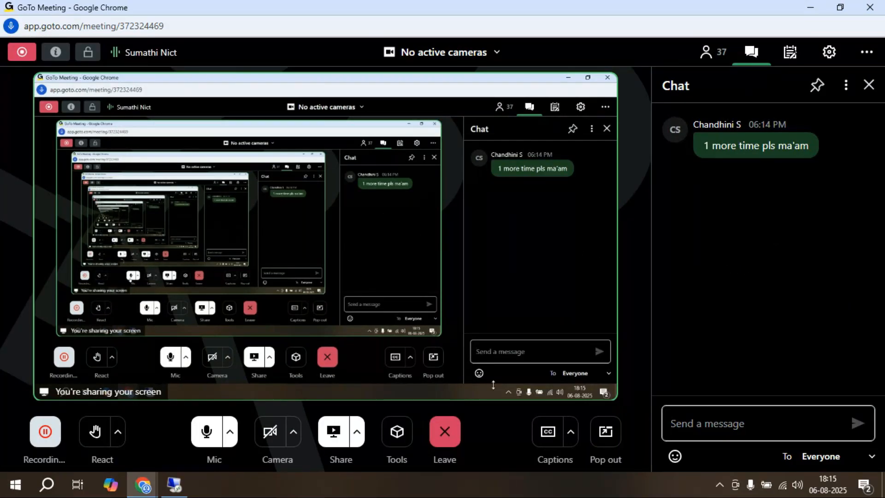
Return to the remote Tableau session and clear all fields from the gantt chart worksheet
click(179, 489)
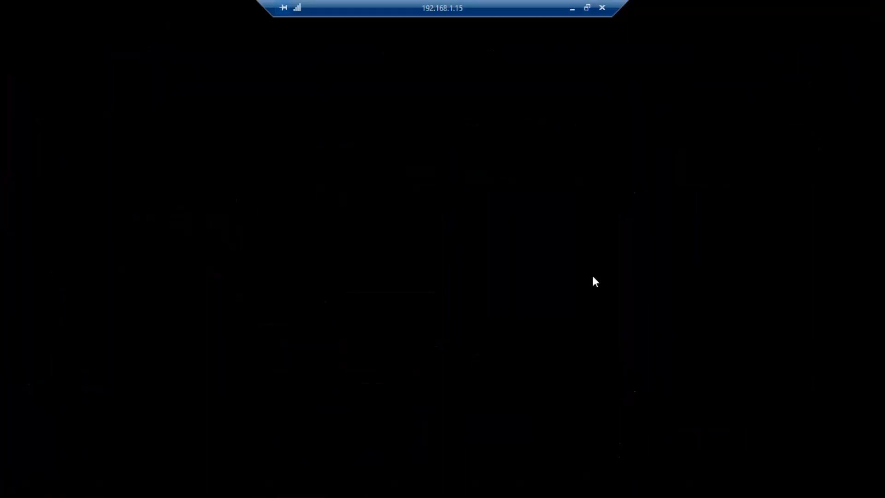
mouse_move(571, 362)
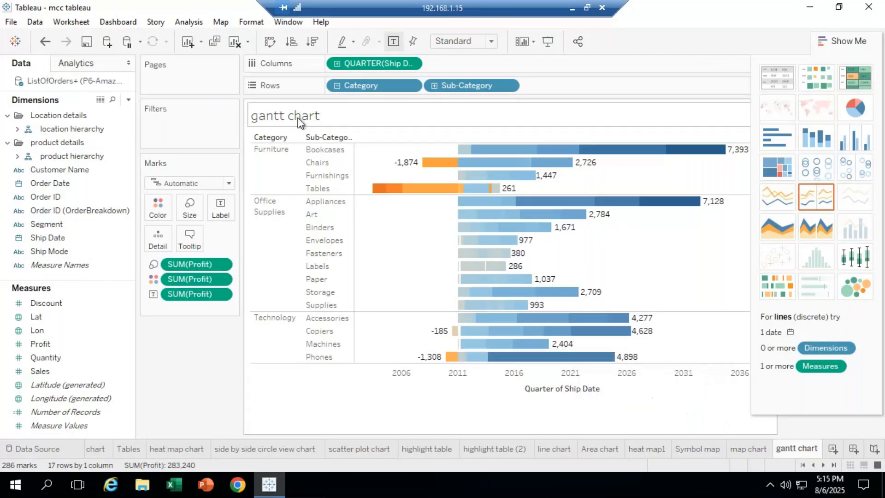
click(235, 43)
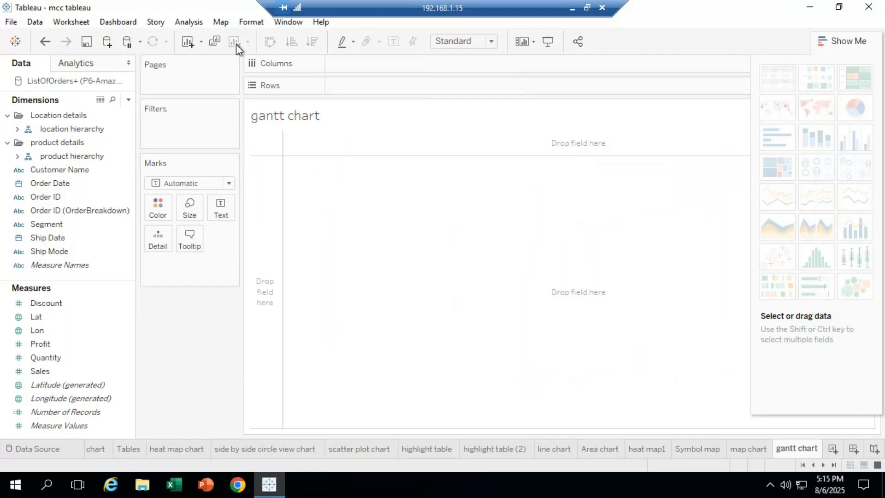
Place Sales and Profit on the columns and Sub-Category from the product hierarchy on the rows
click(82, 264)
click(53, 370)
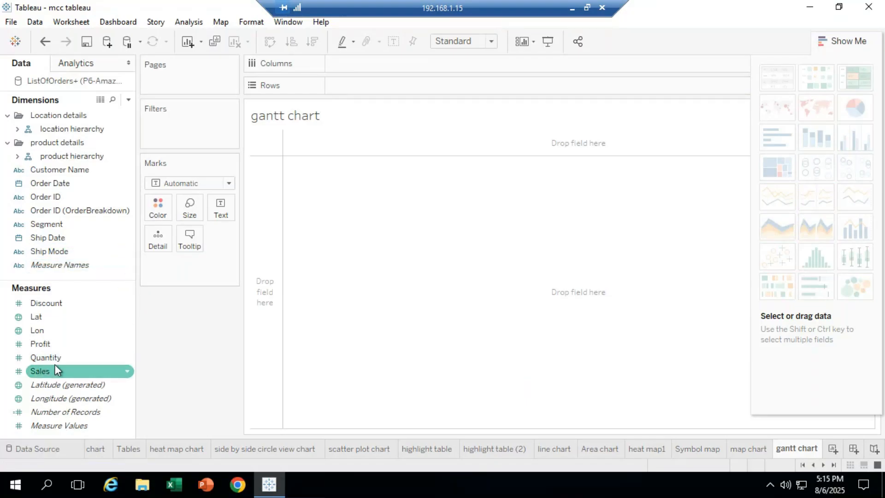
drag(48, 372, 459, 64)
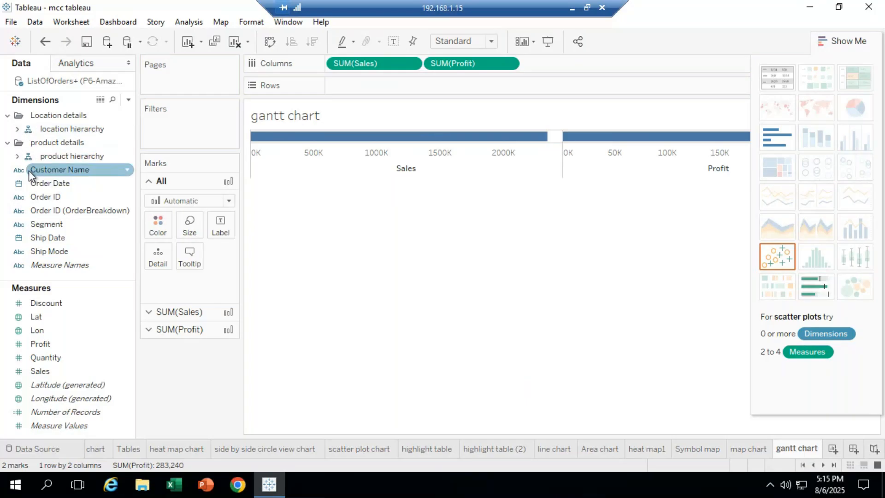
click(17, 156)
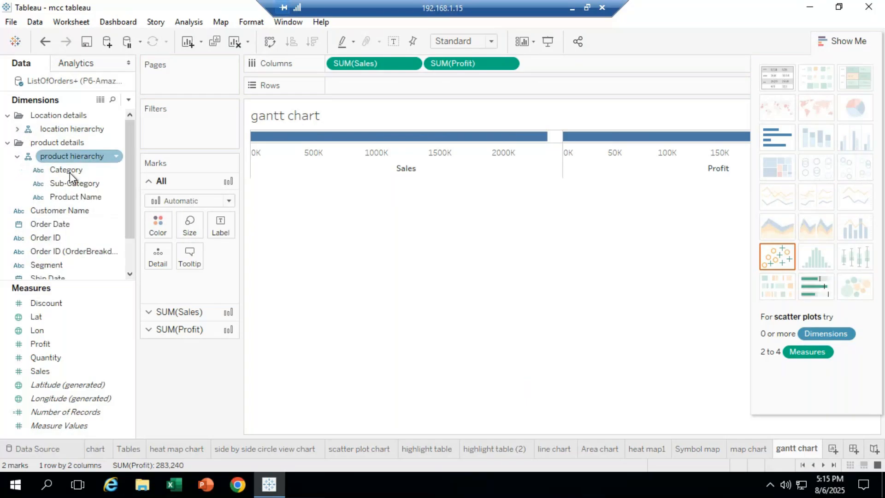
click(72, 184)
drag(72, 185, 421, 90)
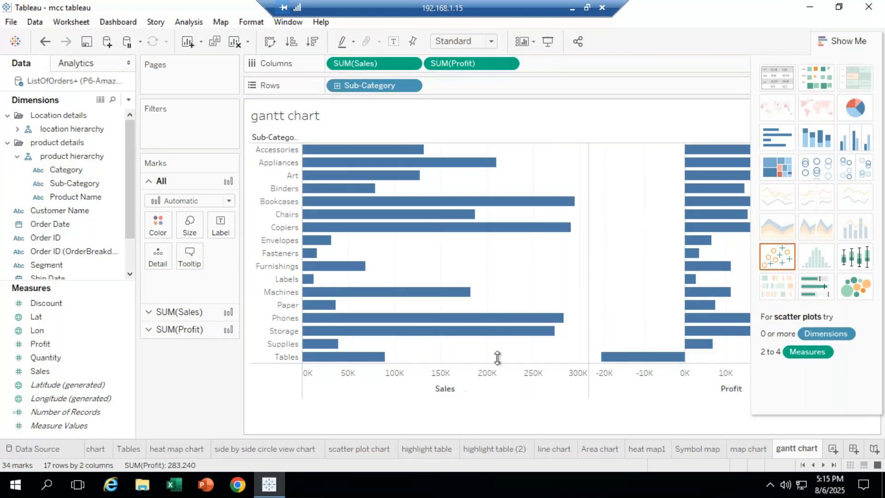
Add Ship Date by year to the columns and convert the view to a Gantt chart
drag(839, 38, 774, 332)
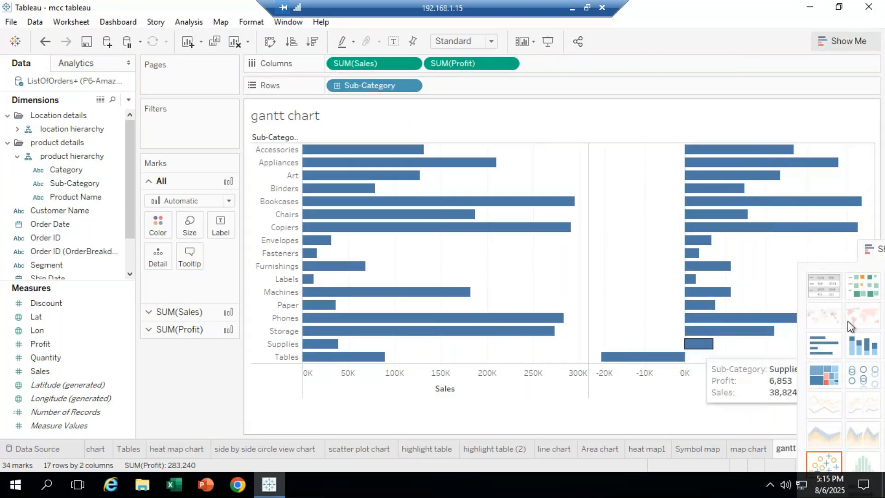
drag(865, 252, 819, 74)
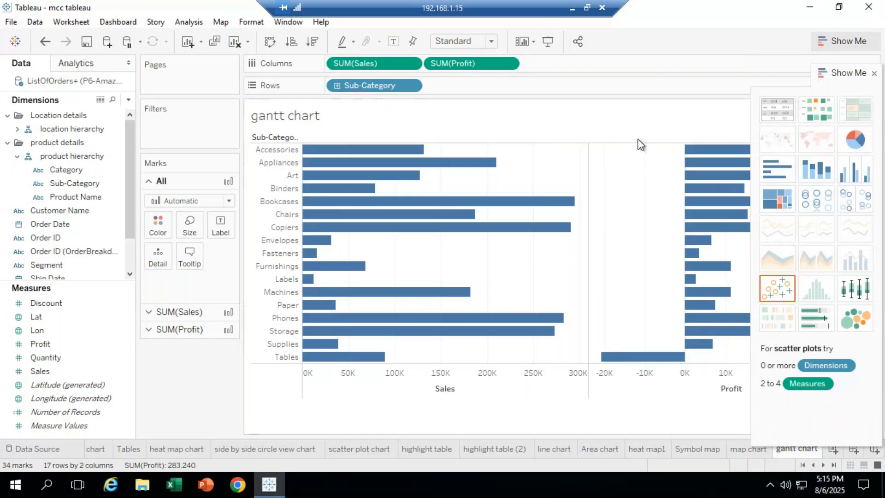
click(23, 371)
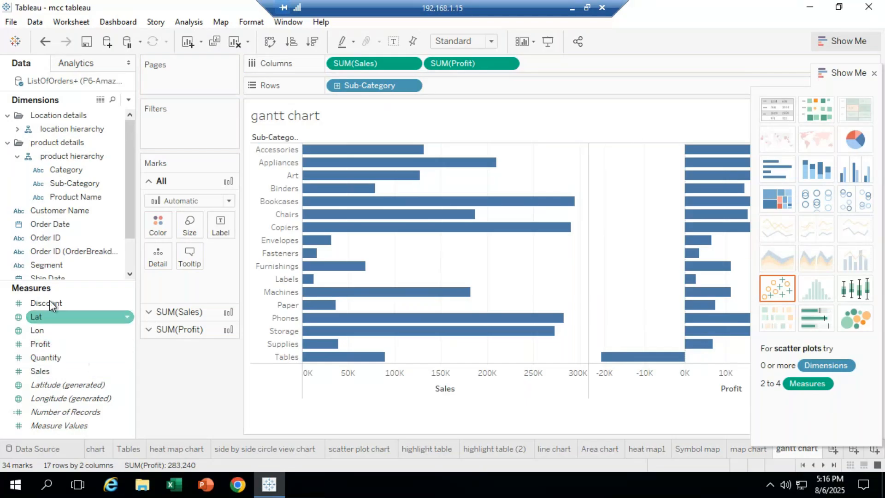
drag(129, 192, 132, 231)
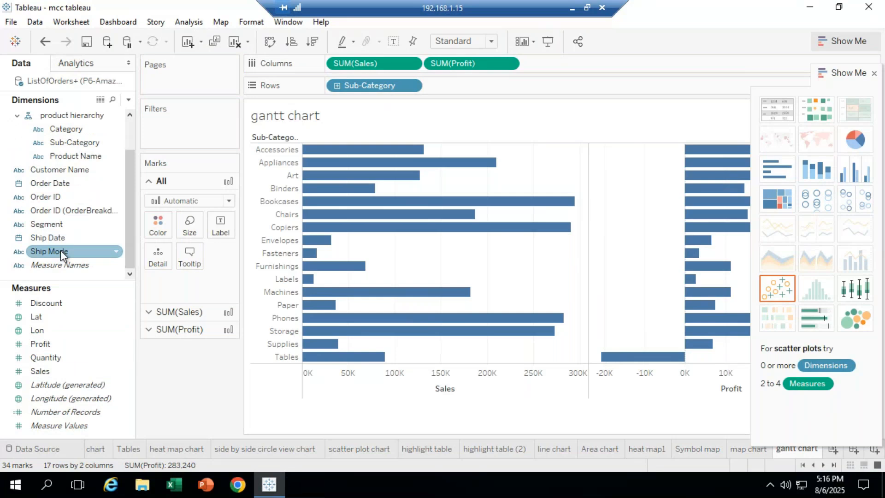
drag(55, 238, 552, 64)
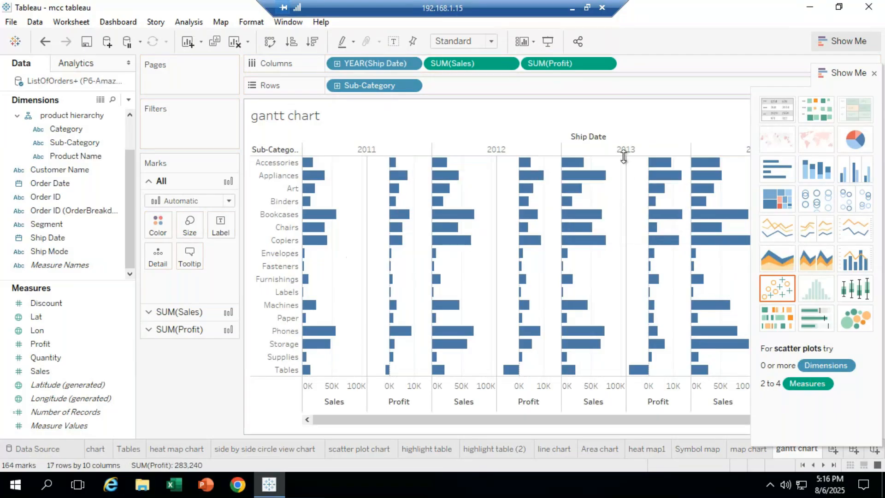
click(781, 321)
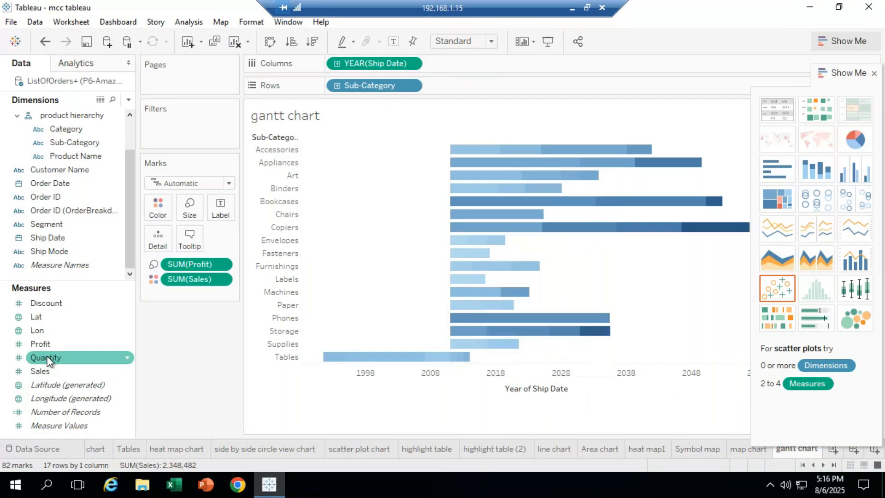
Color the Gantt bars by Profit, size them by Sales, and inspect the Tables bar for 2012
drag(39, 343, 159, 206)
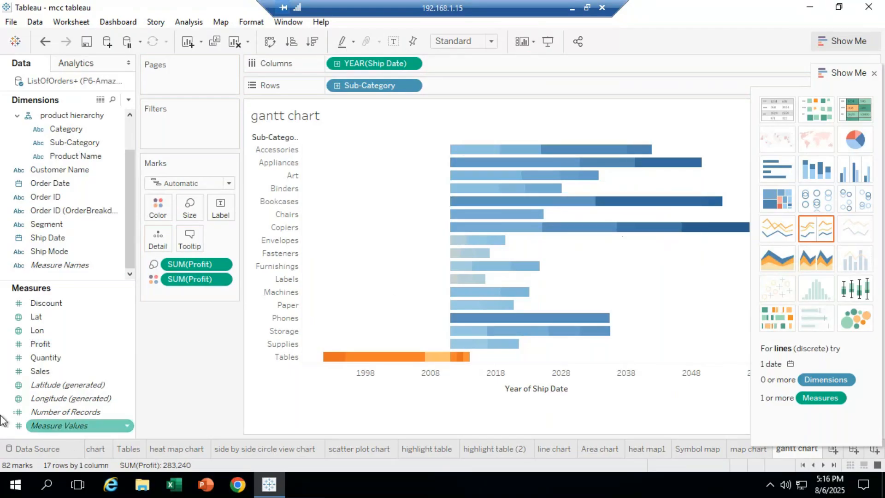
drag(46, 374, 187, 213)
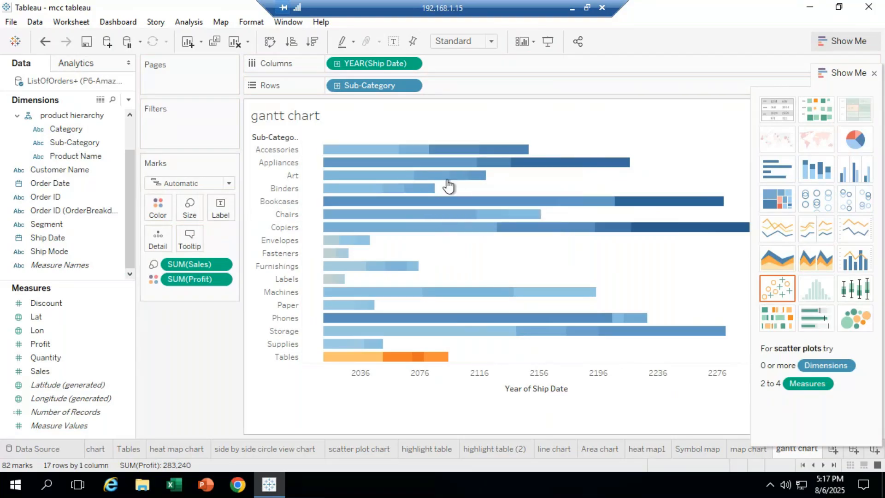
mouse_move(391, 358)
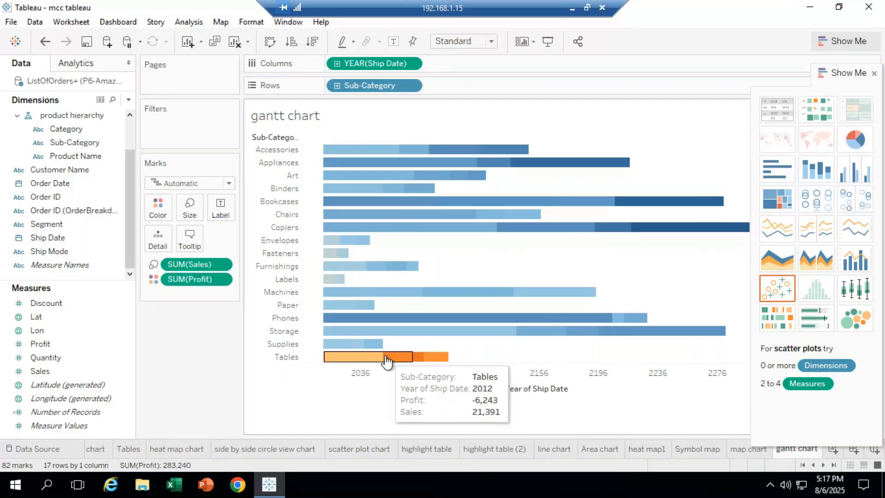
Expand Sub-Category to show Product Name and add Category as the first row field
click(337, 86)
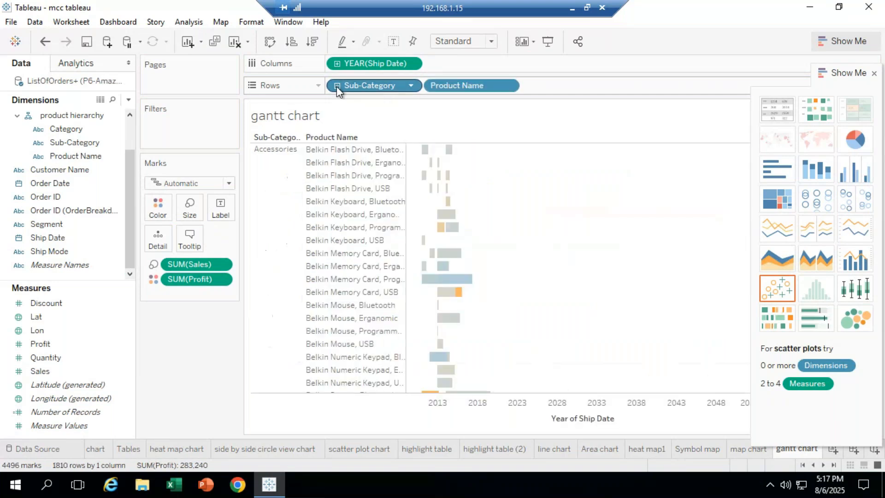
scroll(509, 271, down, 10)
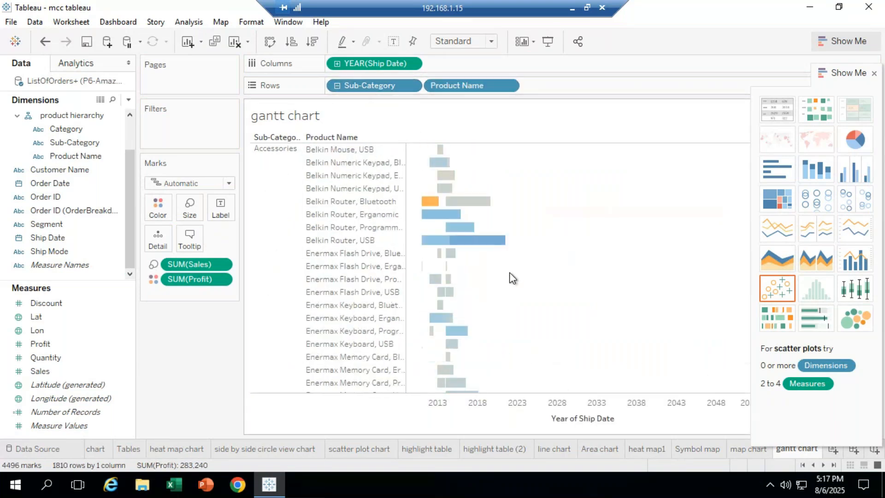
scroll(508, 278, down, 10)
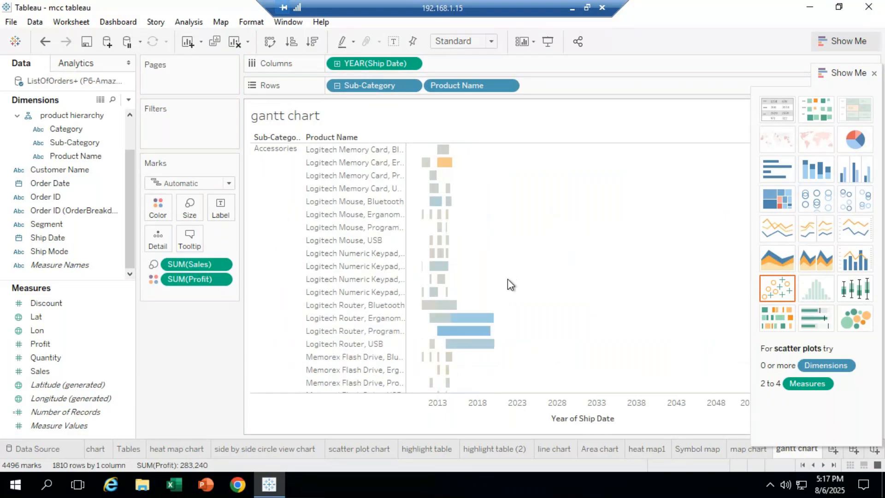
scroll(427, 269, up, 3)
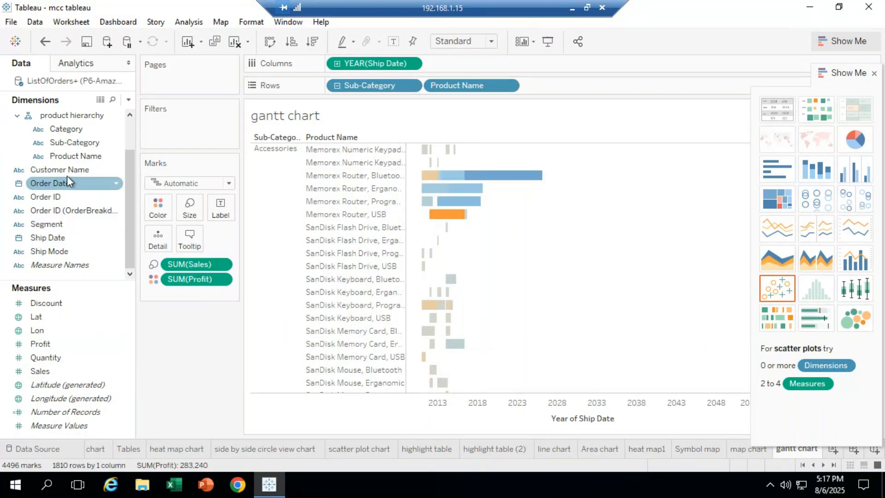
scroll(132, 177, up, 1)
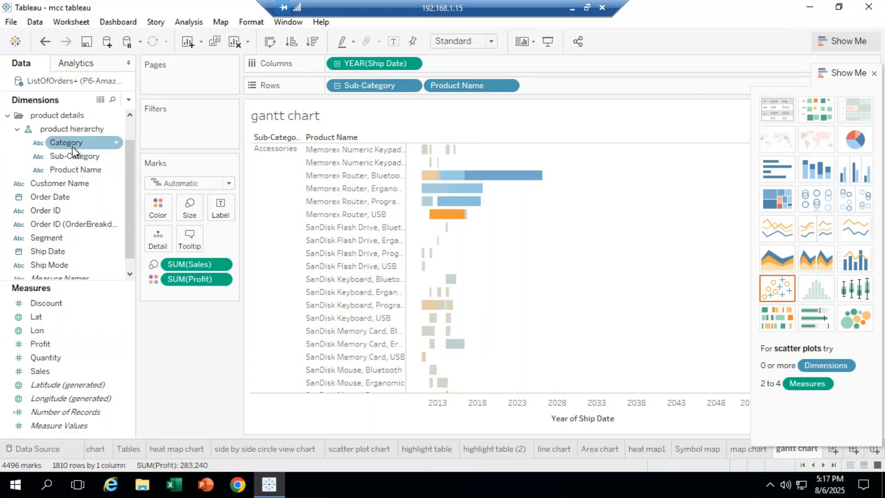
drag(71, 142, 328, 85)
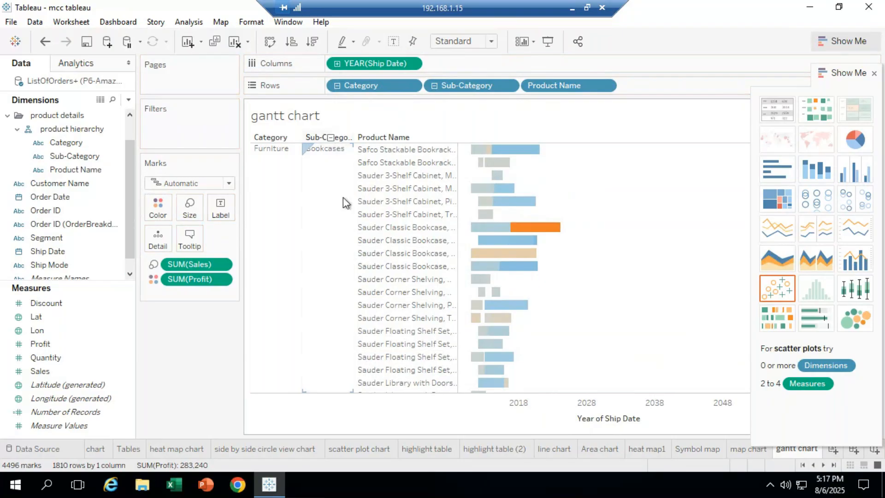
Examine the profit and sales details of the product-level bars for Furniture bookcases and chairs
scroll(576, 225, down, 5)
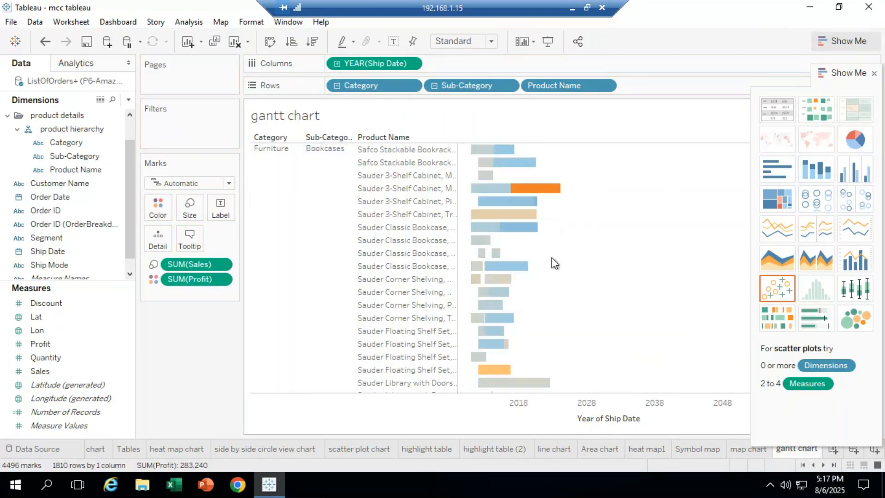
scroll(551, 268, up, 1)
mouse_move(492, 255)
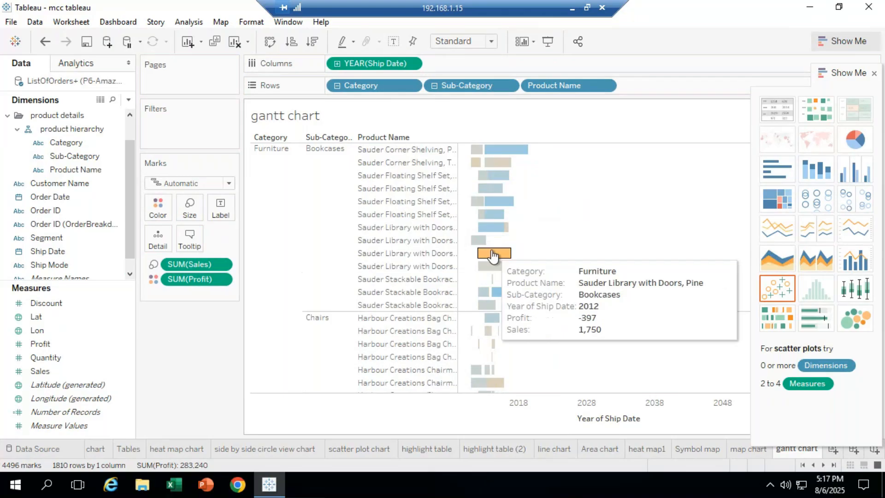
scroll(495, 253, up, 4)
mouse_move(539, 237)
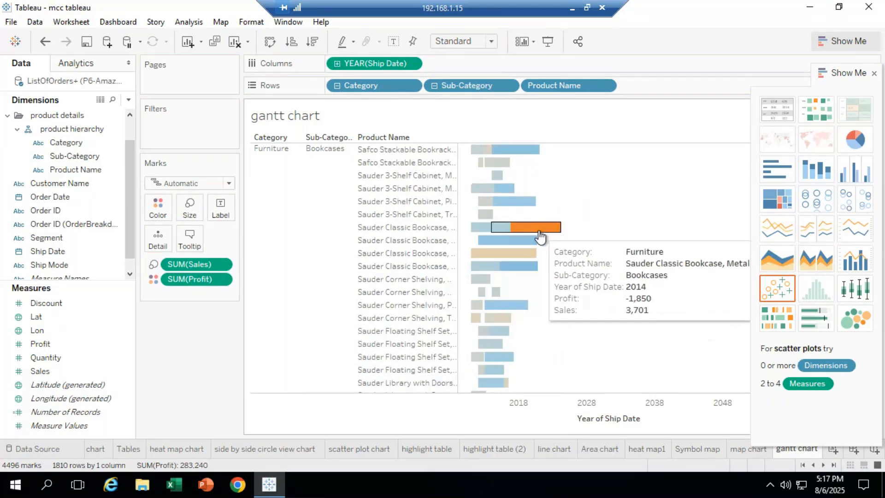
mouse_move(519, 252)
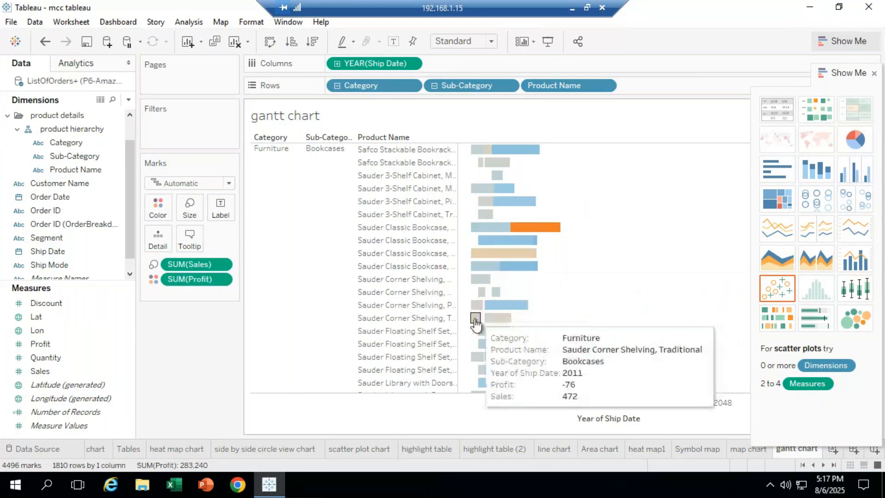
scroll(508, 289, down, 10)
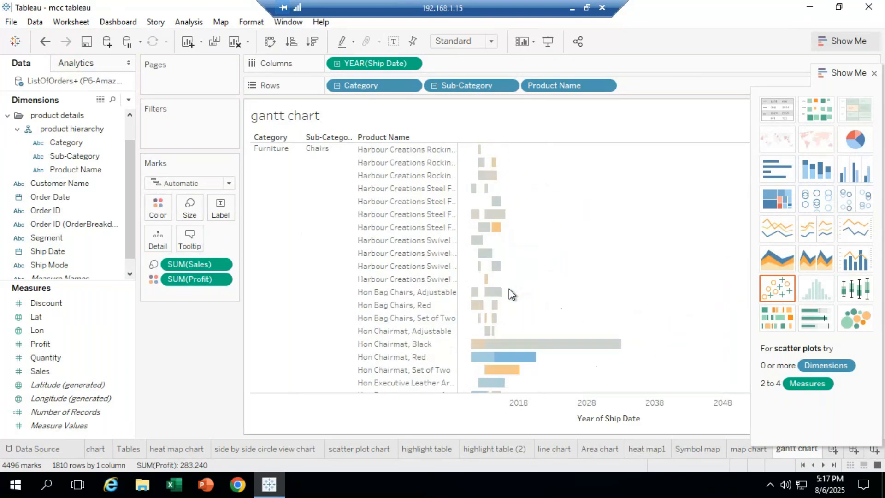
scroll(509, 288, down, 3)
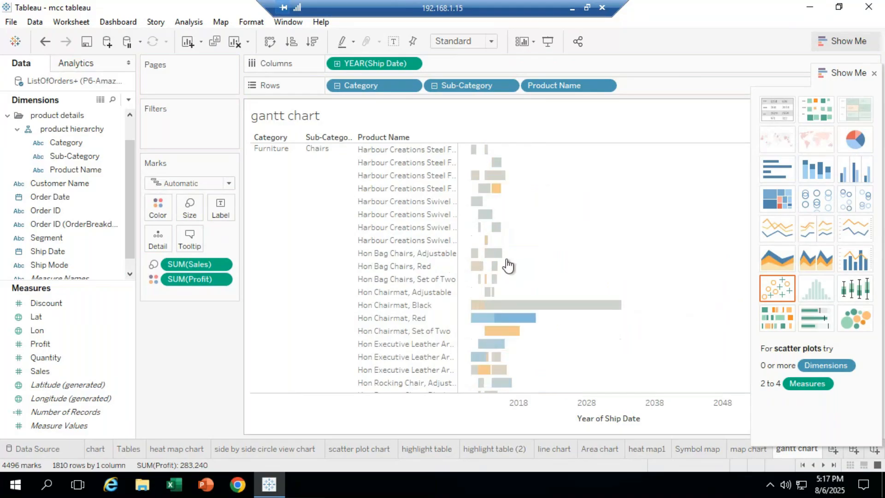
scroll(508, 265, down, 9)
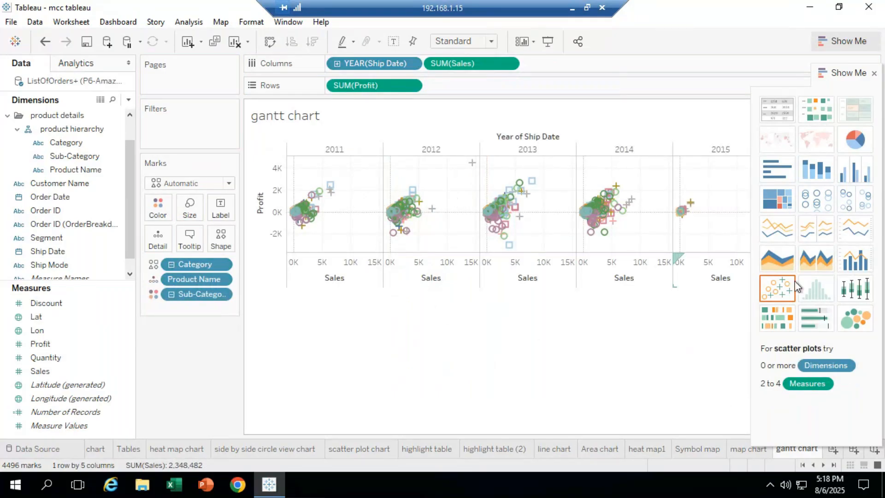
Convert the scatter plot view back to a Gantt chart and review the Furniture product bars
click(777, 318)
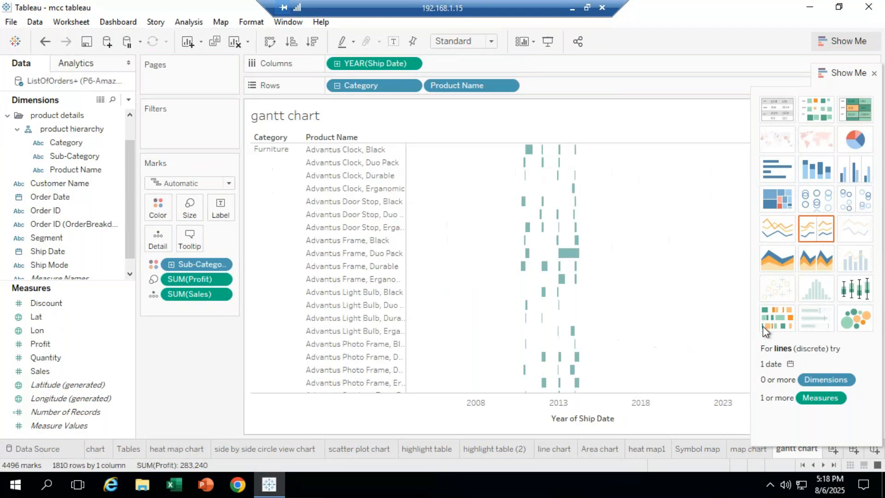
scroll(582, 239, down, 3)
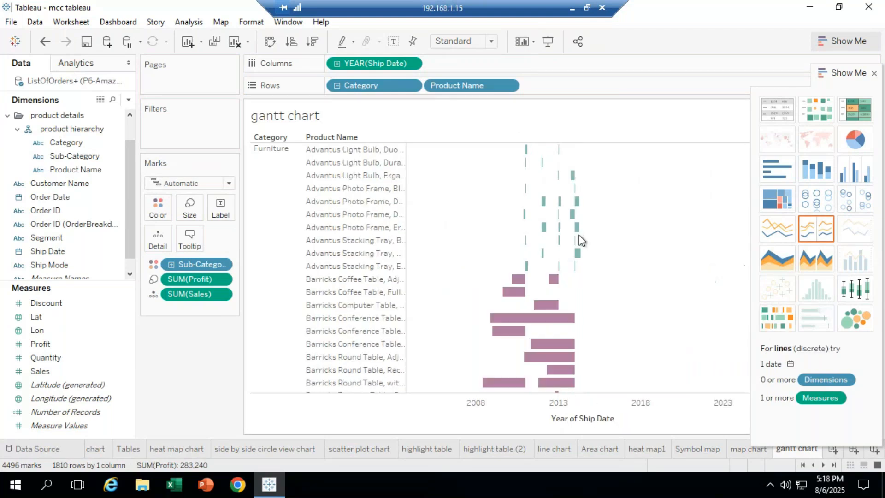
scroll(582, 240, down, 5)
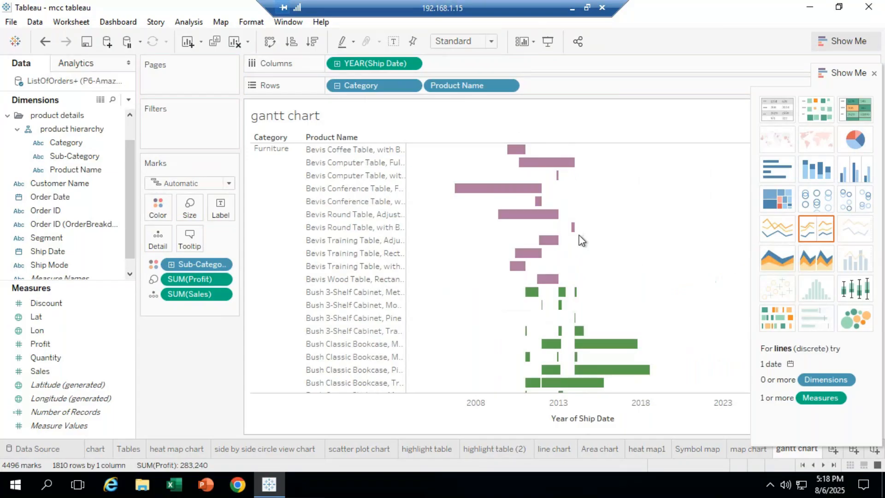
scroll(581, 240, down, 3)
scroll(581, 241, down, 3)
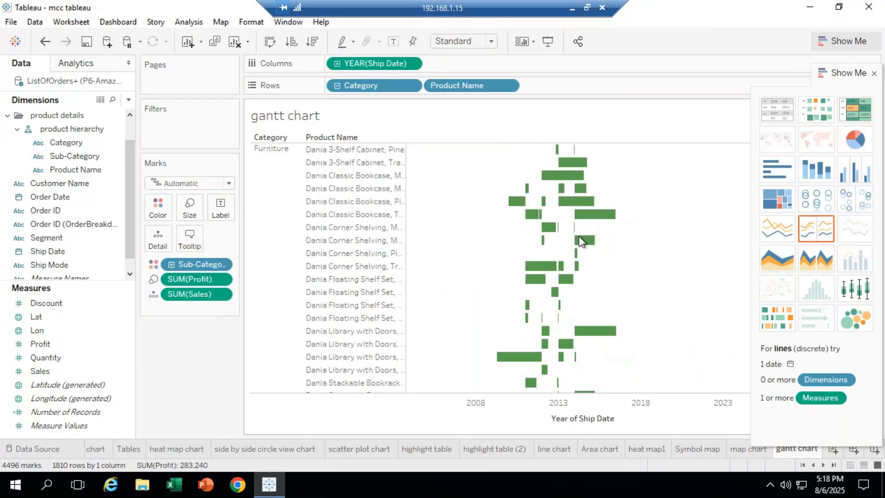
scroll(579, 240, down, 7)
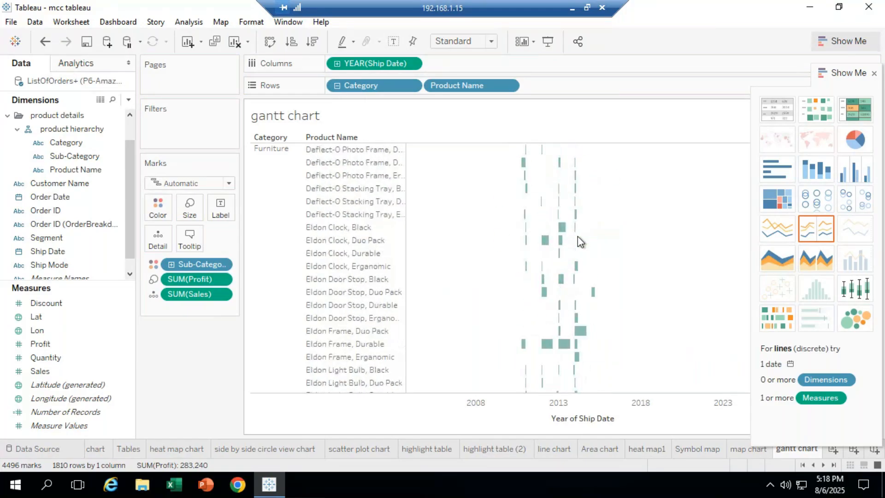
scroll(578, 240, up, 5)
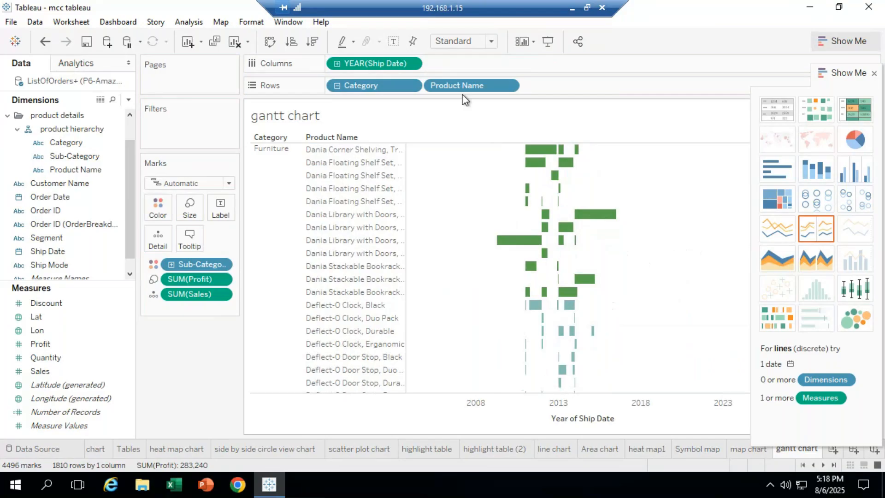
Undo the chart type changes back to the Gantt bars by Category and Sub-Category, and expand Sub-Category to show Product Name
drag(63, 143, 392, 84)
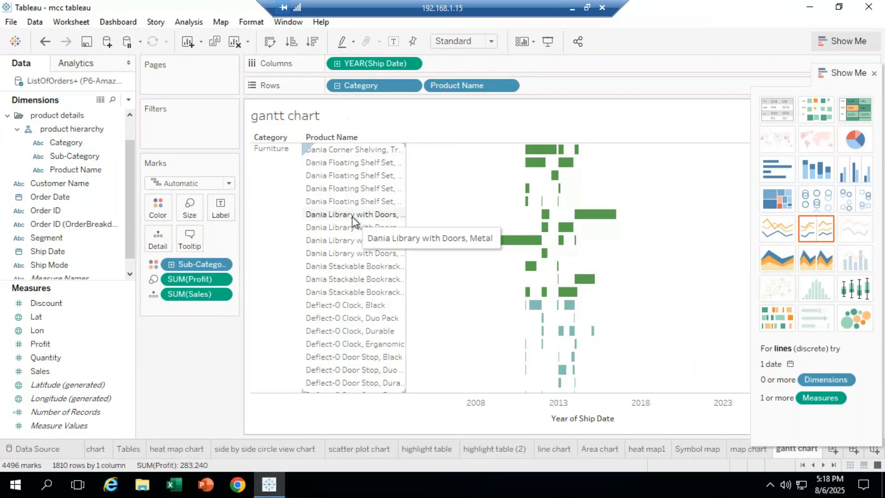
scroll(353, 221, up, 5)
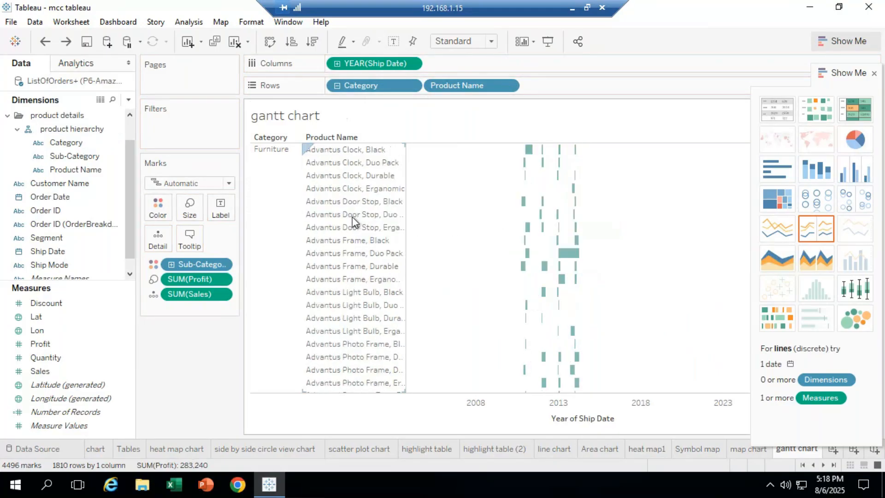
key(ctrl+z)
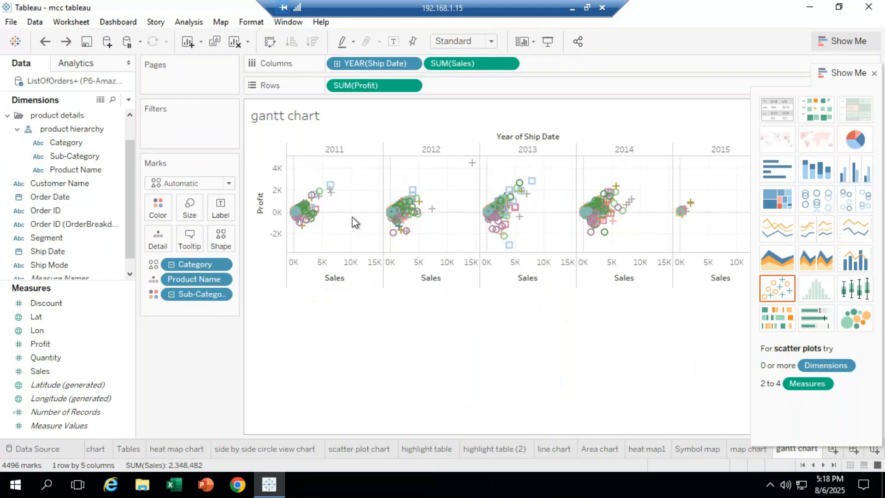
key(ctrl+z)
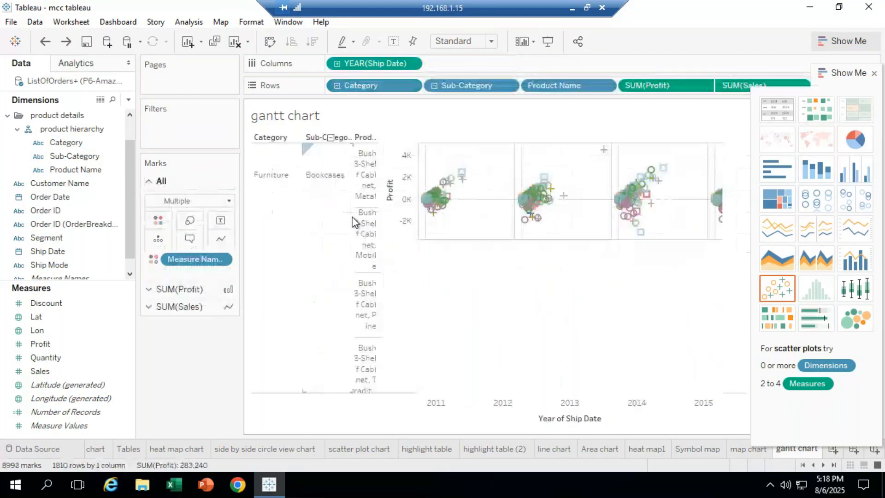
key(ctrl+z)
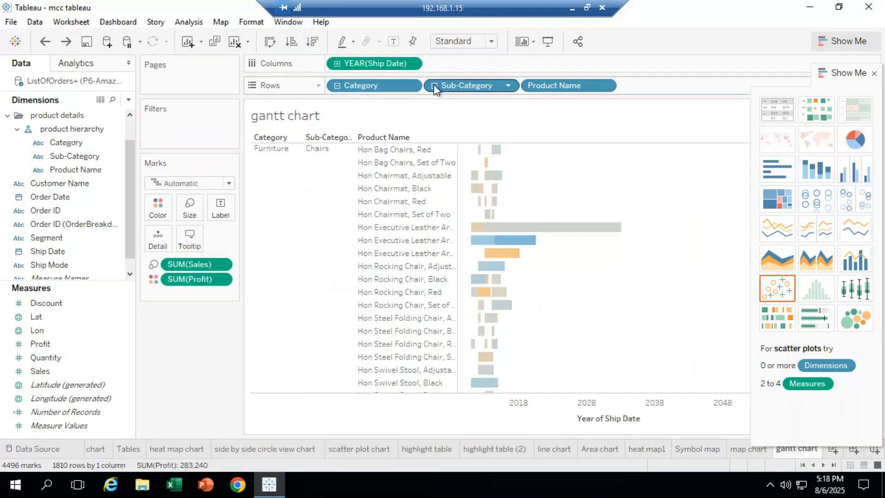
key(ctrl+z)
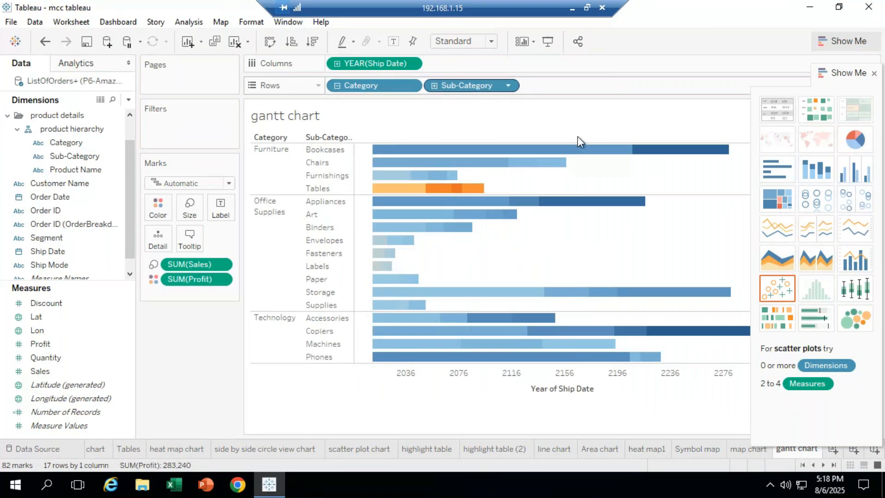
click(434, 85)
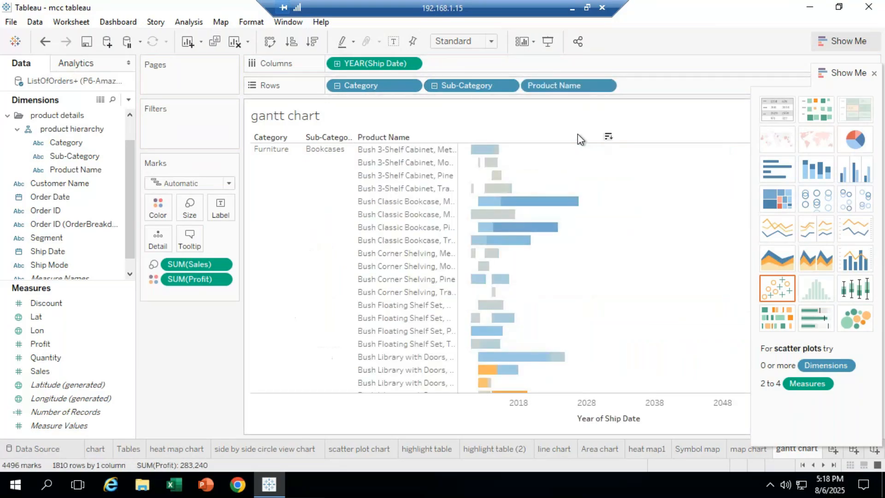
Open the horizontal bar chart sheet at the start of the workbook and show it in presentation mode
click(812, 465)
click(812, 465)
click(814, 466)
click(814, 465)
click(814, 466)
click(813, 466)
click(805, 463)
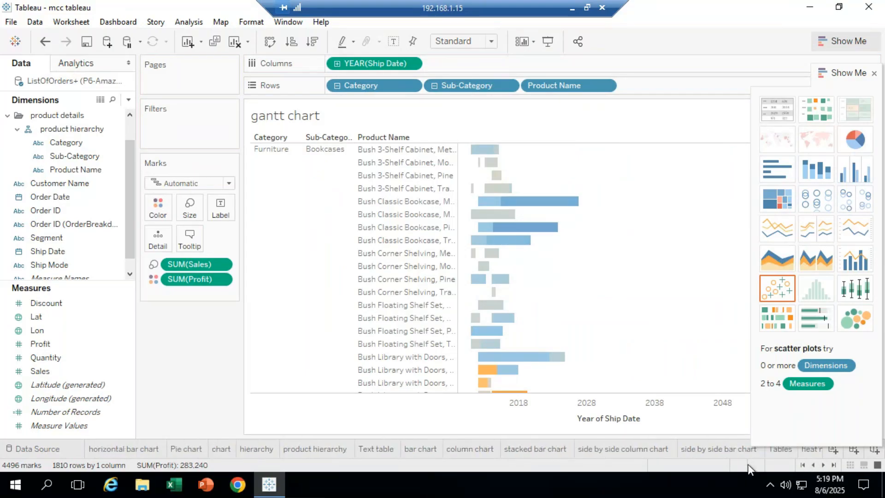
click(131, 450)
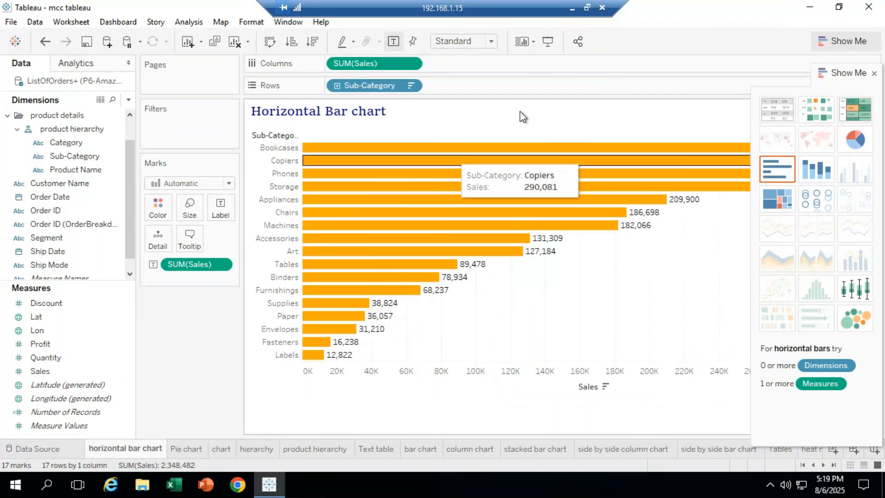
click(546, 43)
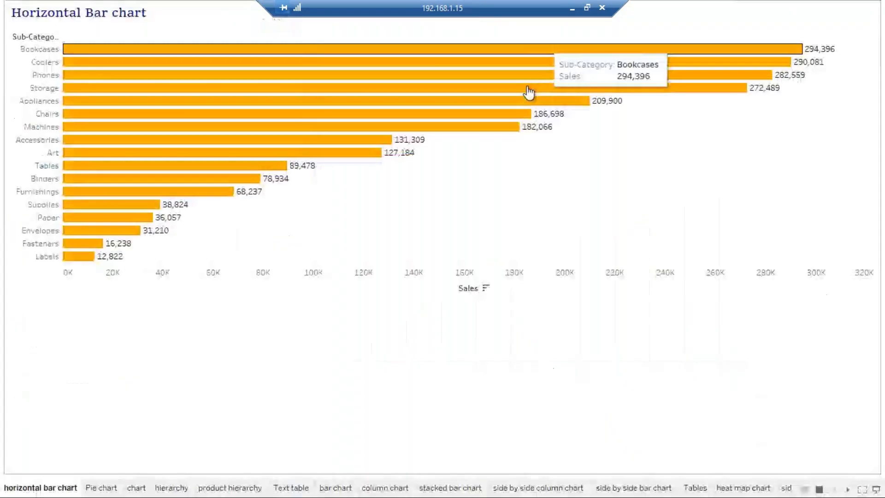
Present the sheets following the horizontal bar chart one after another, from Pie chart up to bar chart
click(848, 489)
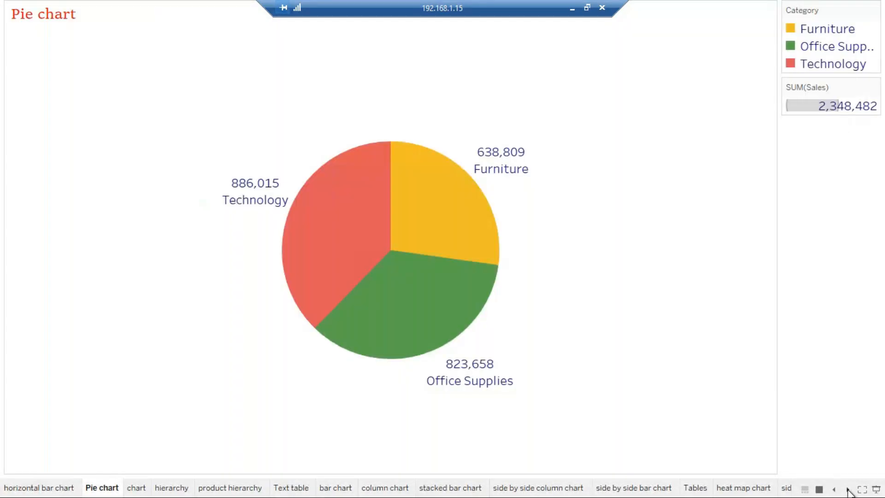
click(848, 490)
click(848, 491)
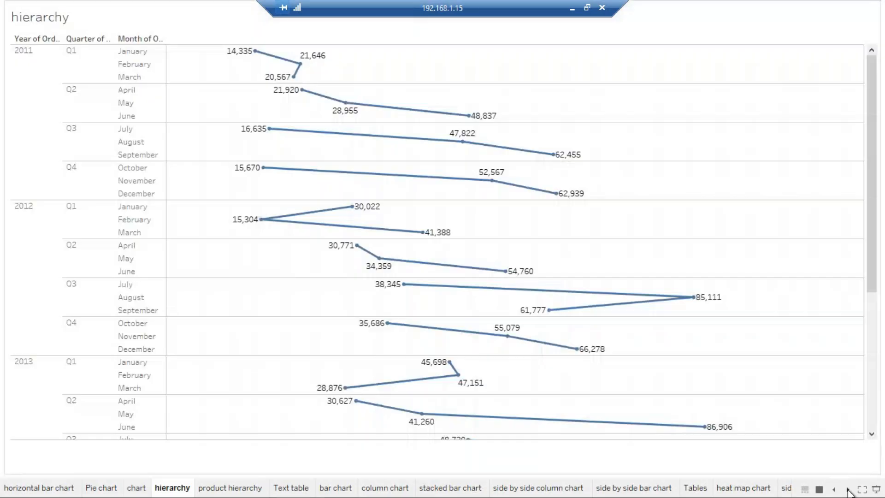
click(848, 492)
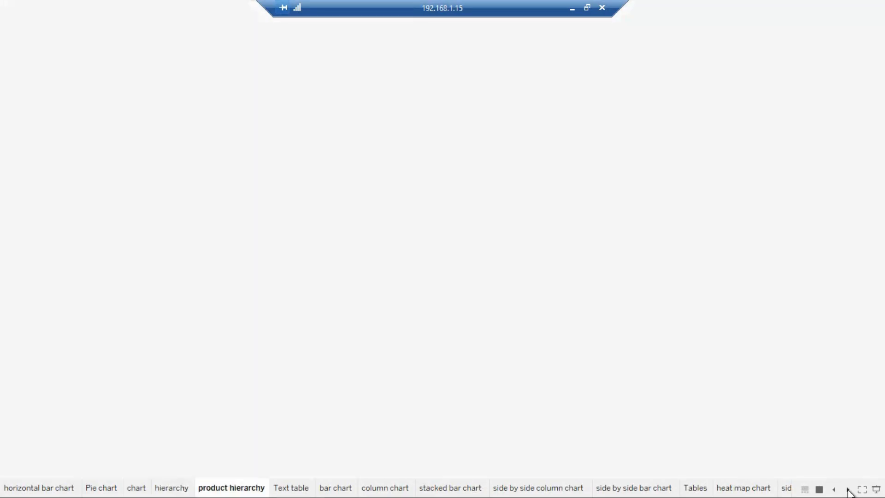
click(848, 492)
click(848, 491)
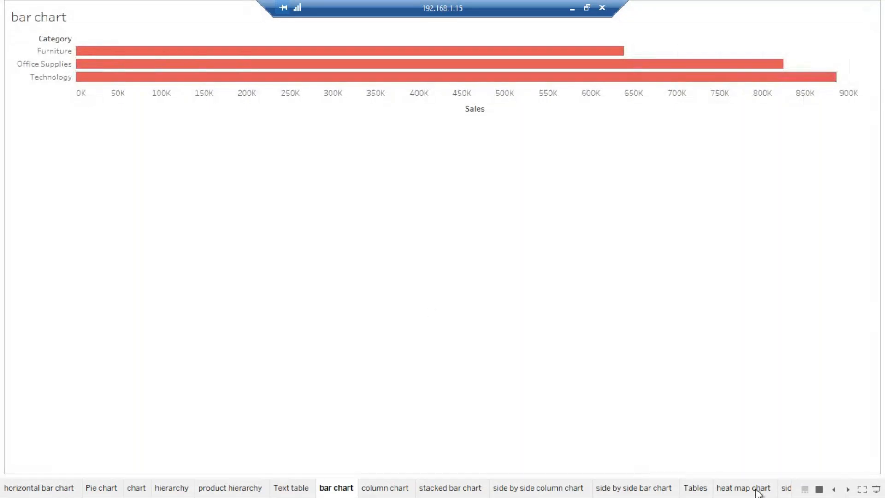
Go back through the presented sheets from Text table to the horizontal bar chart
click(834, 490)
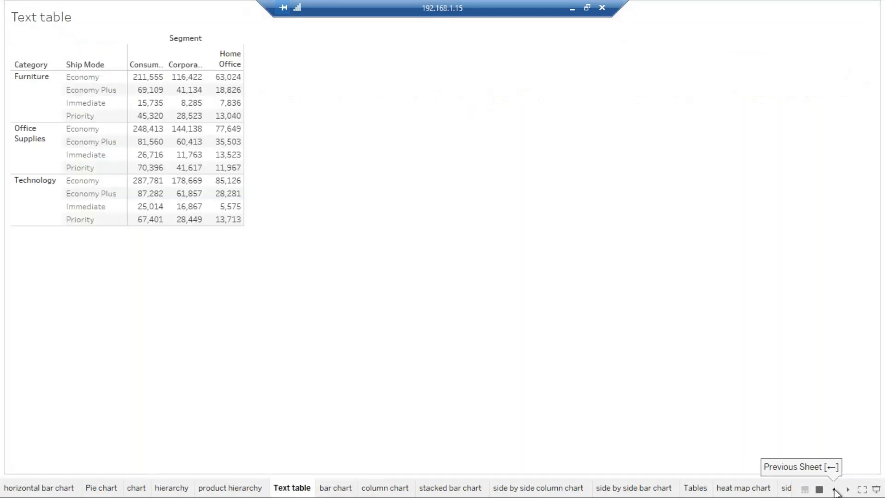
click(833, 490)
click(834, 489)
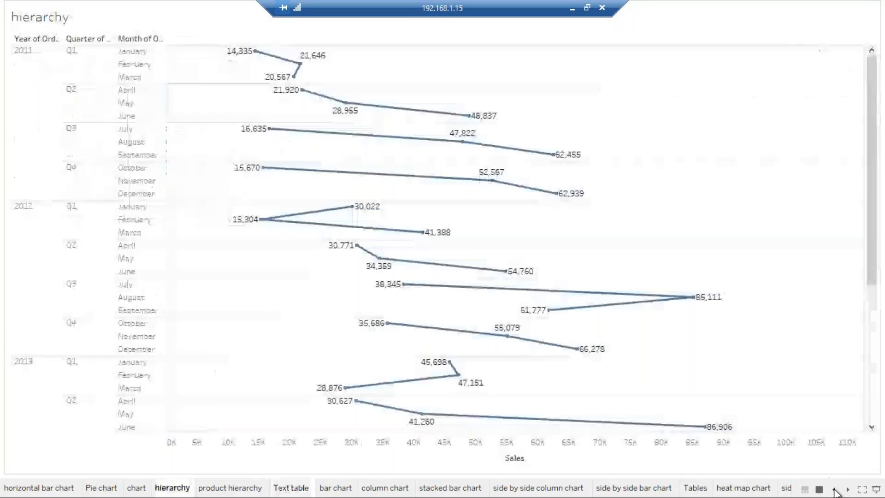
click(833, 489)
click(834, 490)
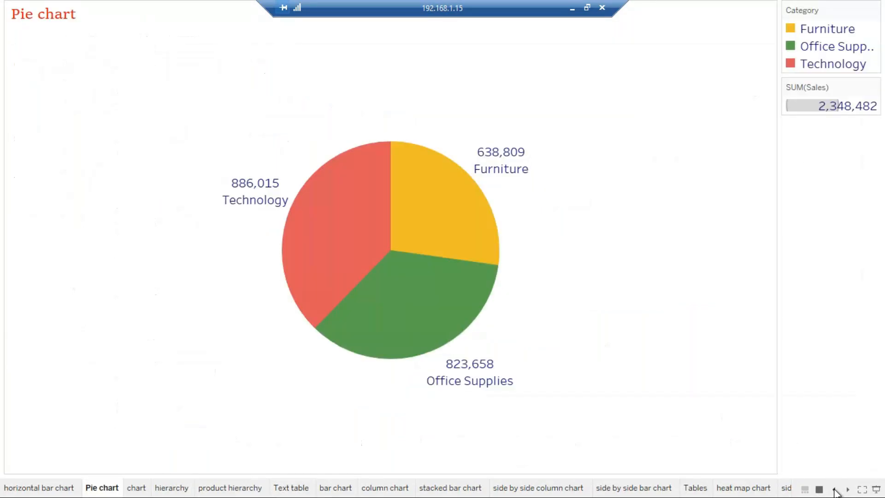
click(834, 490)
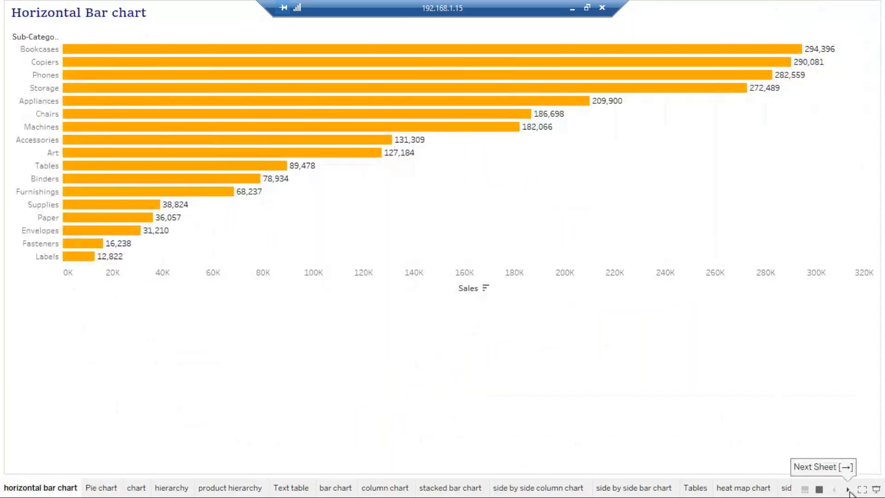
Review the Pie chart, chart, hierarchy, product hierarchy, Text table and bar chart sheets again in presentation order
click(848, 490)
click(848, 490)
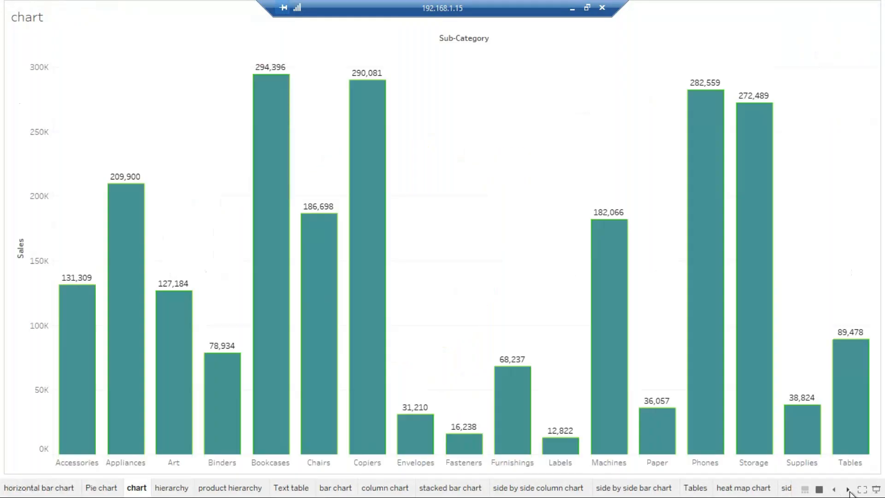
click(848, 490)
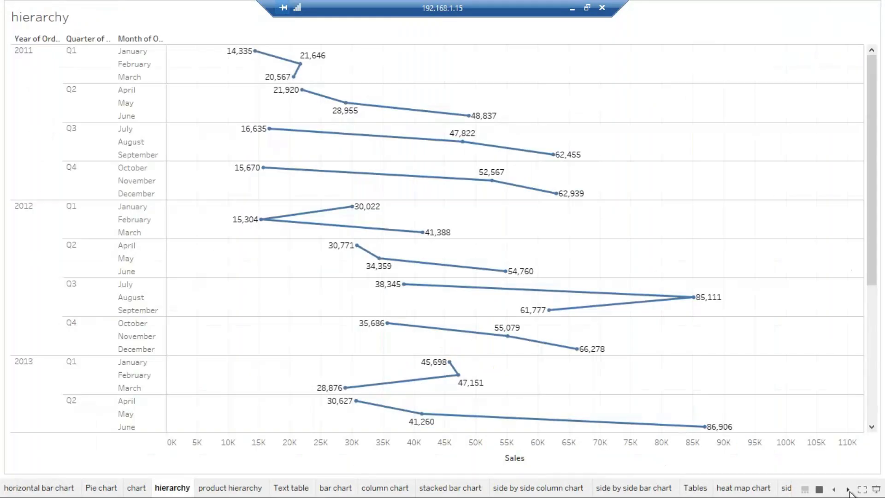
click(848, 490)
click(848, 490)
click(848, 490)
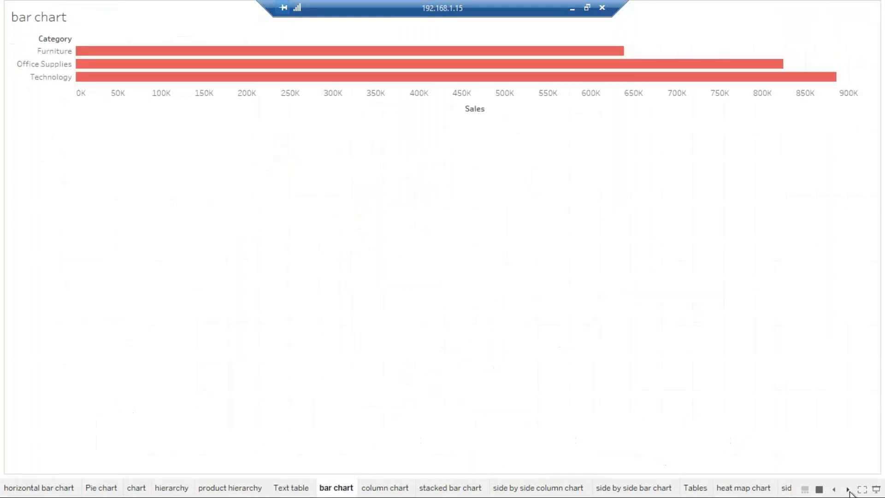
Review the column, stacked bar, side by side column, side by side bar, Tables and heat map chart sheets in turn
click(848, 489)
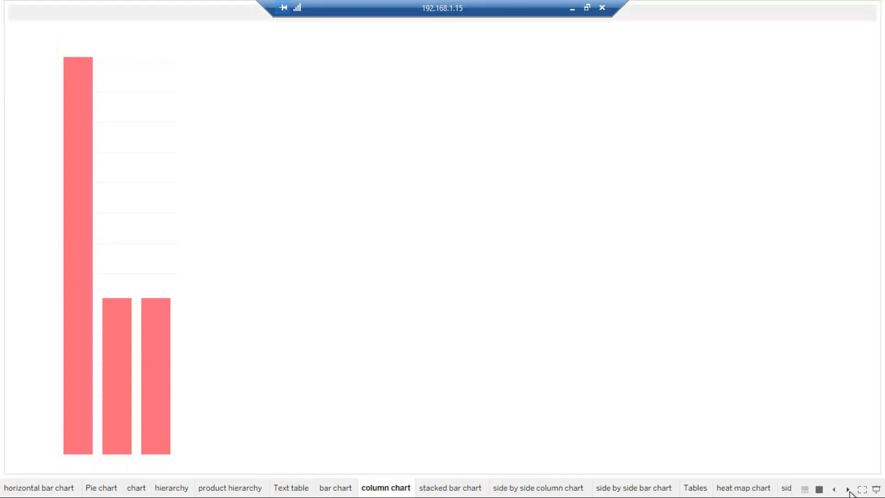
click(848, 489)
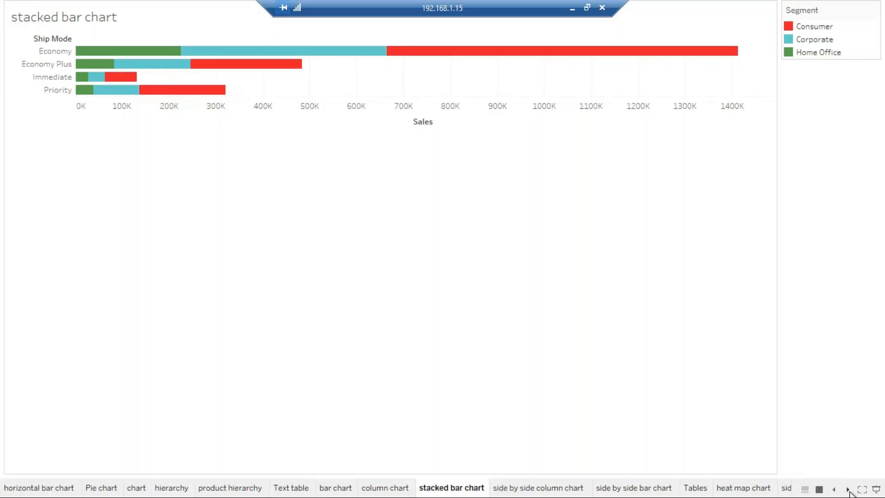
click(847, 490)
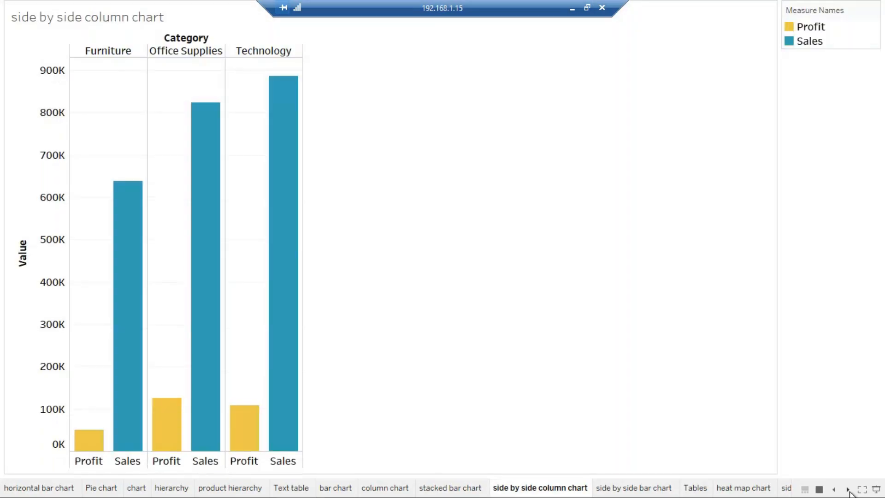
click(848, 490)
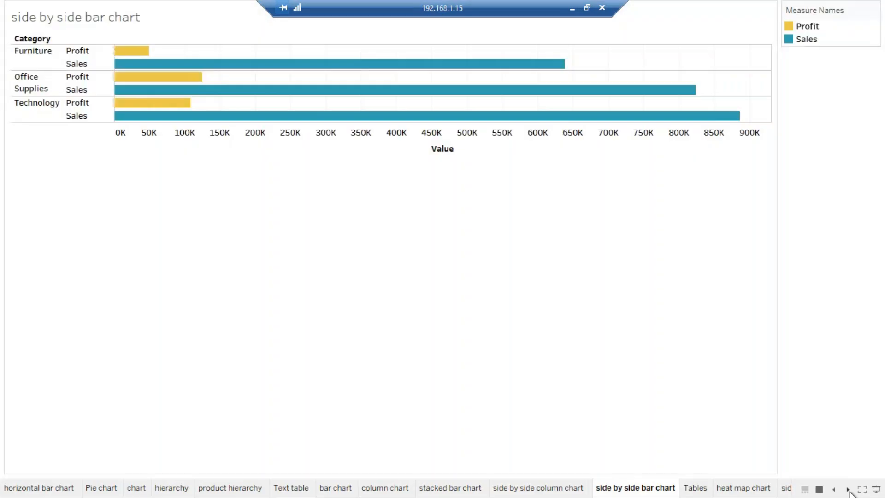
click(848, 490)
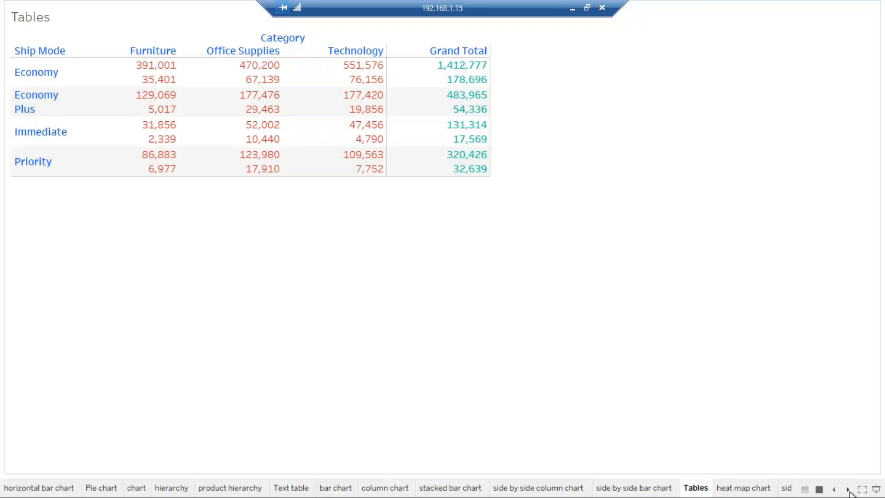
click(848, 490)
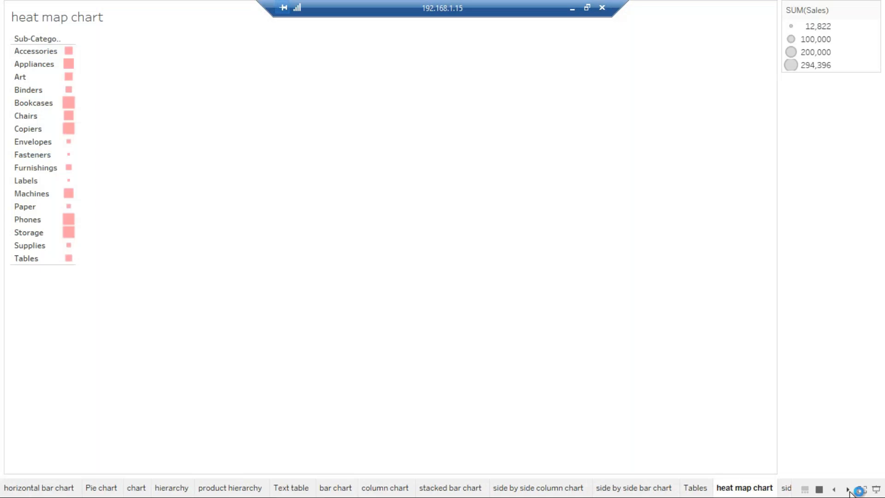
Review the side by side circle view chart, scatter plot chart, highlight table and highlight table (2) sheets
click(847, 489)
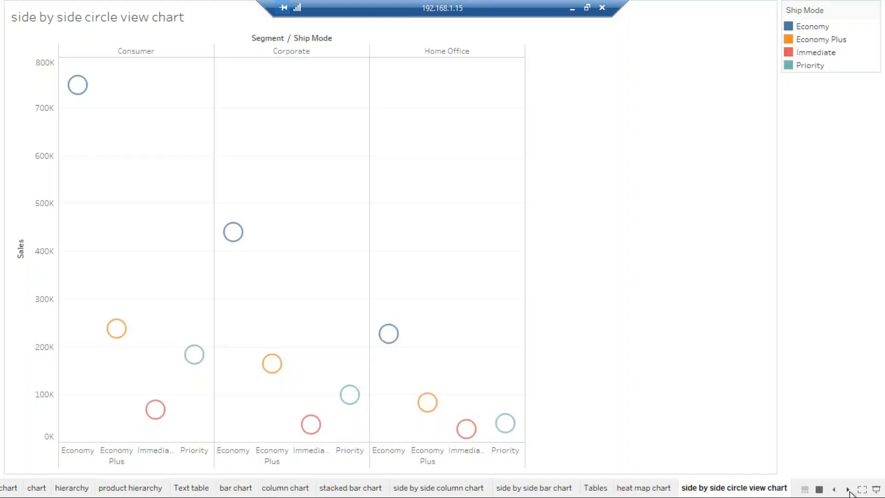
click(847, 490)
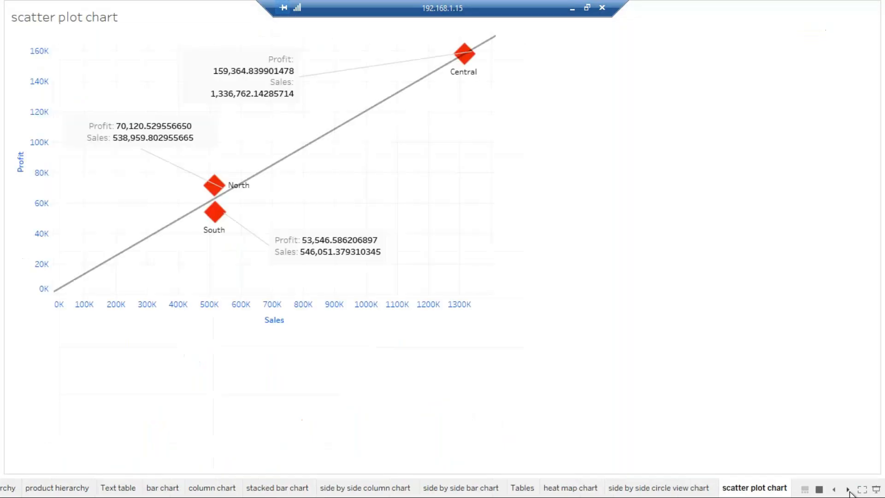
click(848, 489)
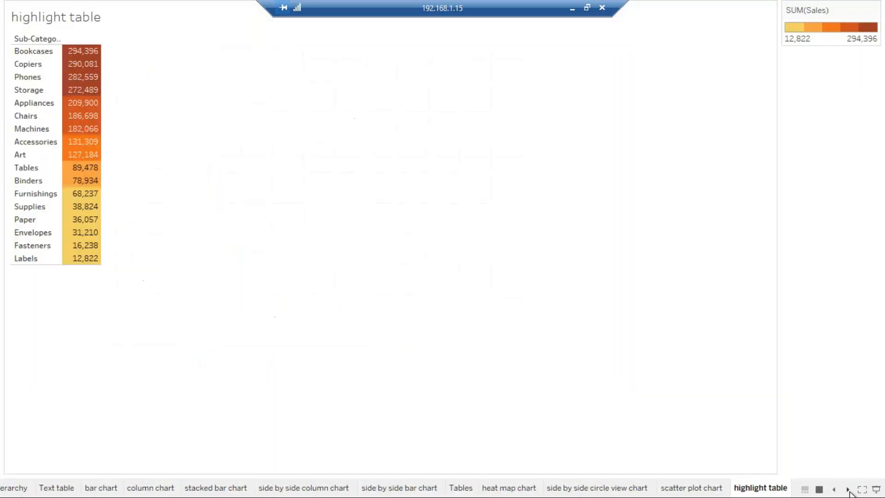
click(848, 490)
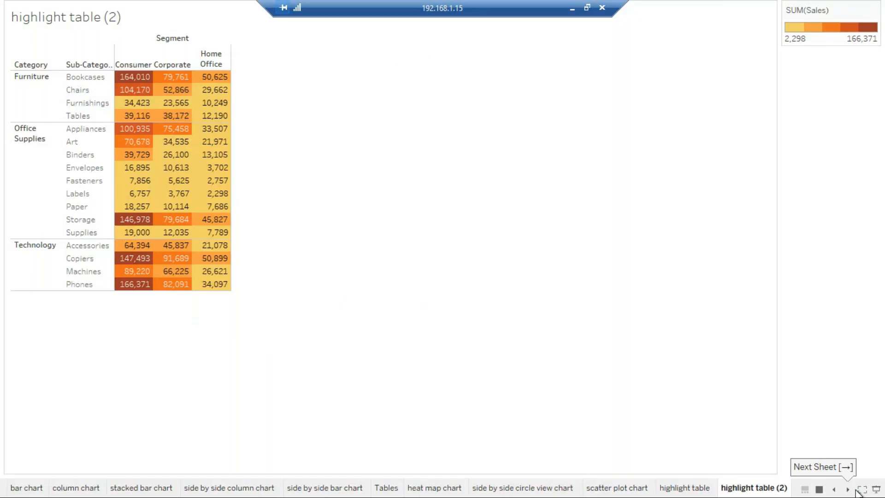
Leave full screen while staying in presentation mode, and review the sheets from line chart and Area chart through heat map1 to Symbol map
click(859, 490)
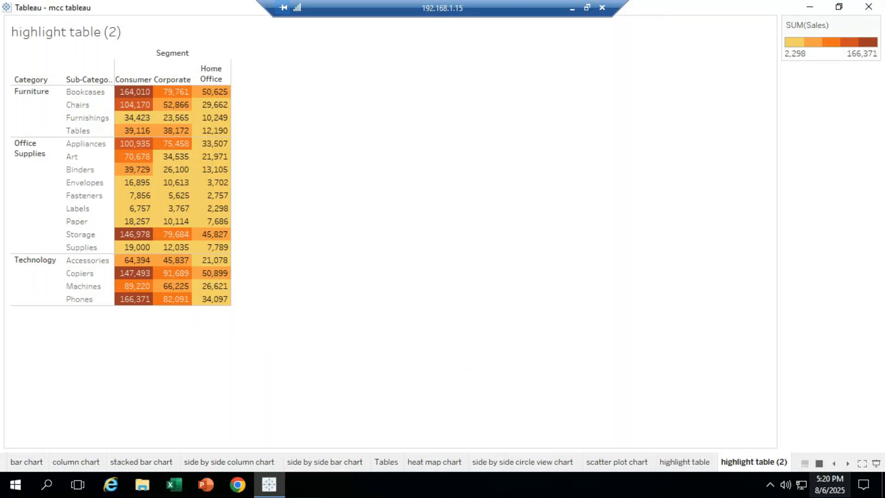
click(847, 463)
click(846, 463)
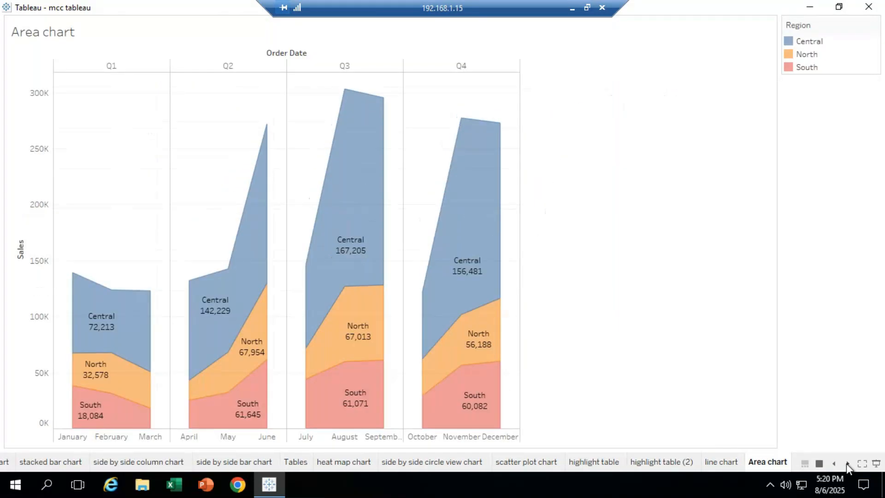
click(846, 463)
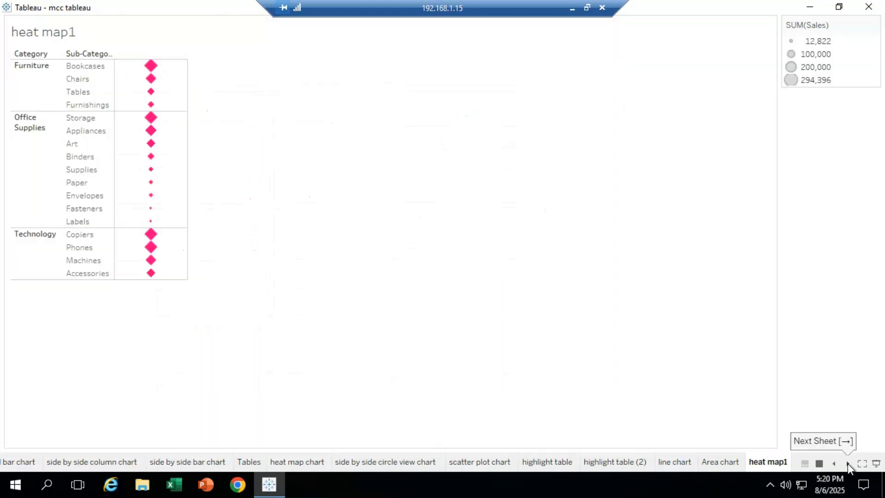
click(847, 463)
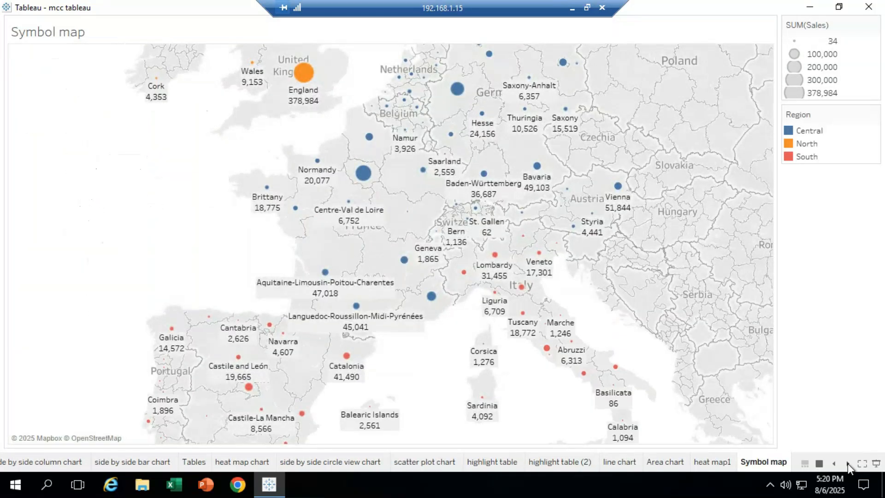
Review the map chart and gantt chart sheets, and leave presentation mode
click(847, 463)
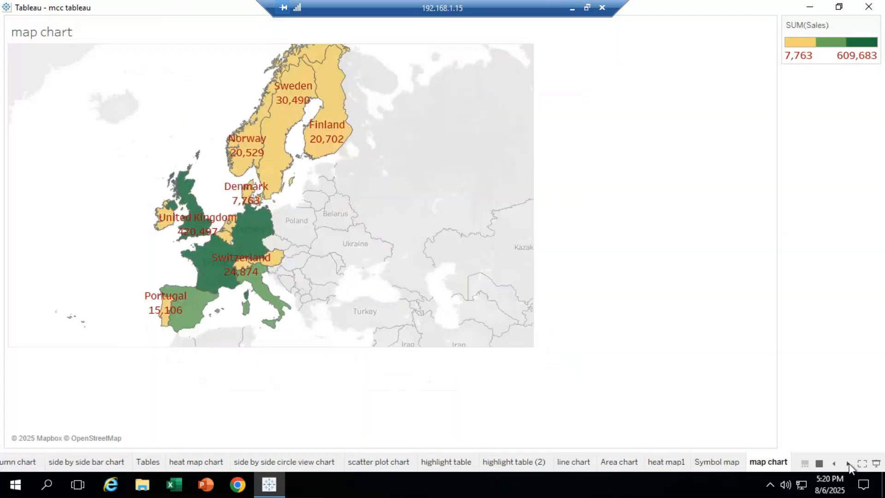
click(848, 463)
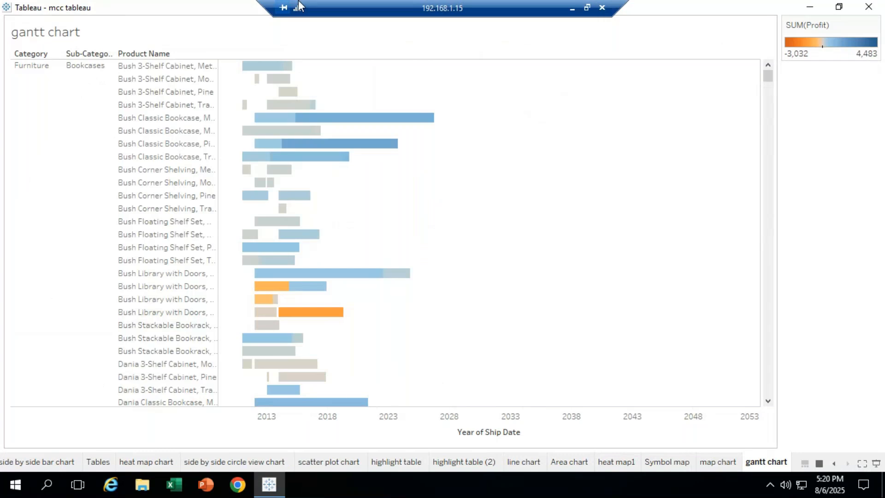
mouse_move(332, 322)
key(Escape)
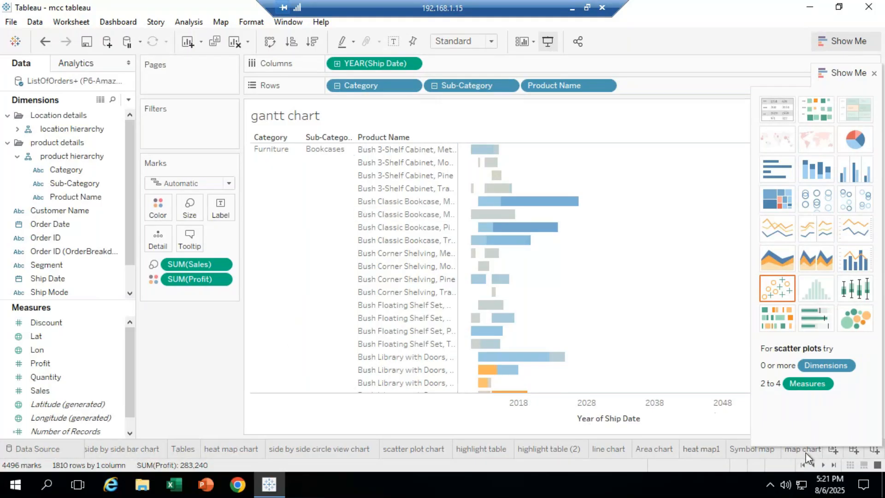
Add a new worksheet after the gantt chart sheet, keeping the Show Me chooser clear of the field lists
drag(839, 70, 78, 164)
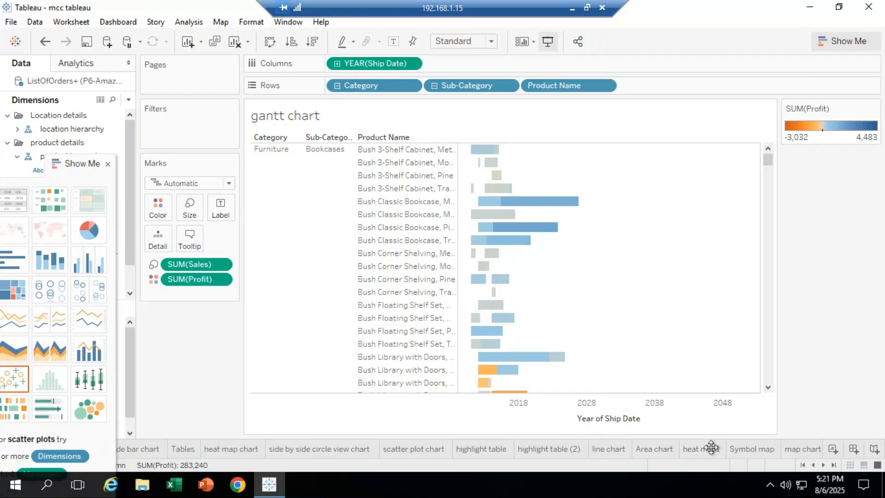
click(833, 451)
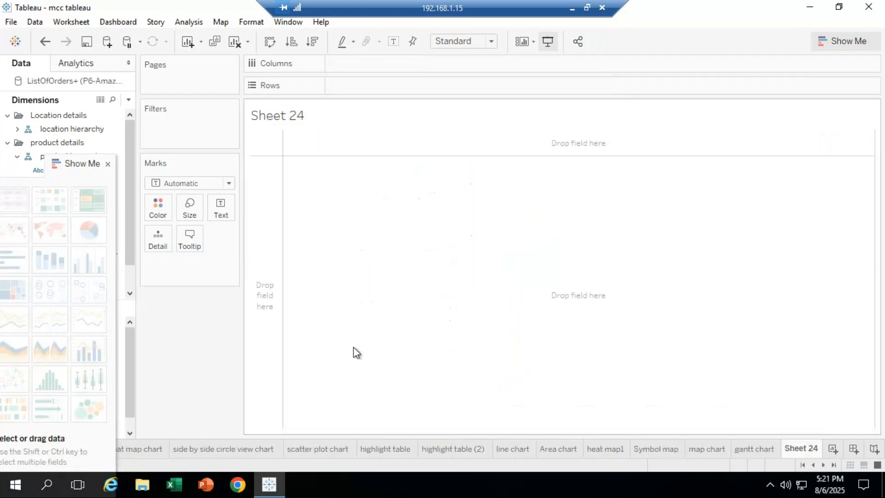
drag(77, 167, 878, 95)
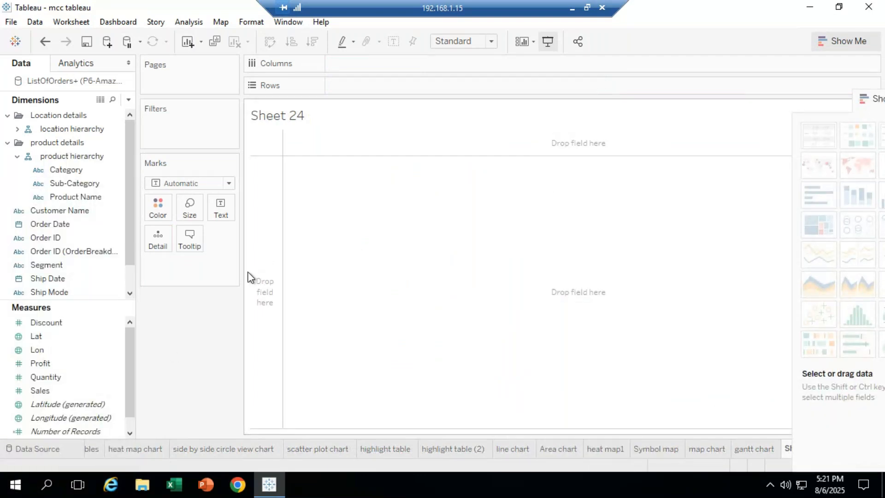
Replace the new sheet's title text with "Box and Whisker chart"
double_click(272, 115)
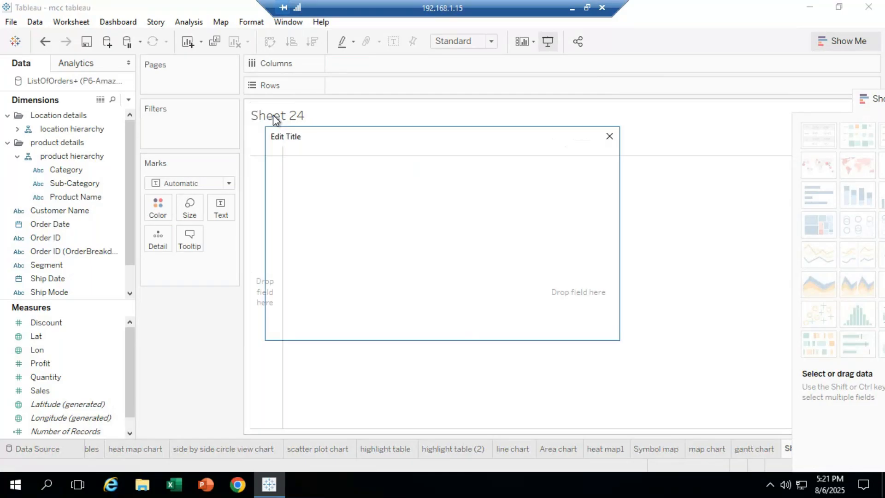
drag(362, 184, 80, 191)
text(Box )
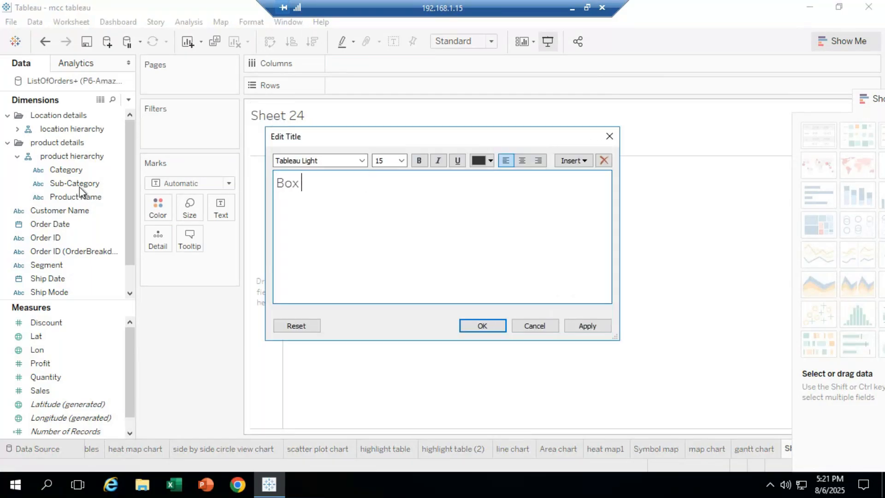
text(and Whisk)
text(chart)
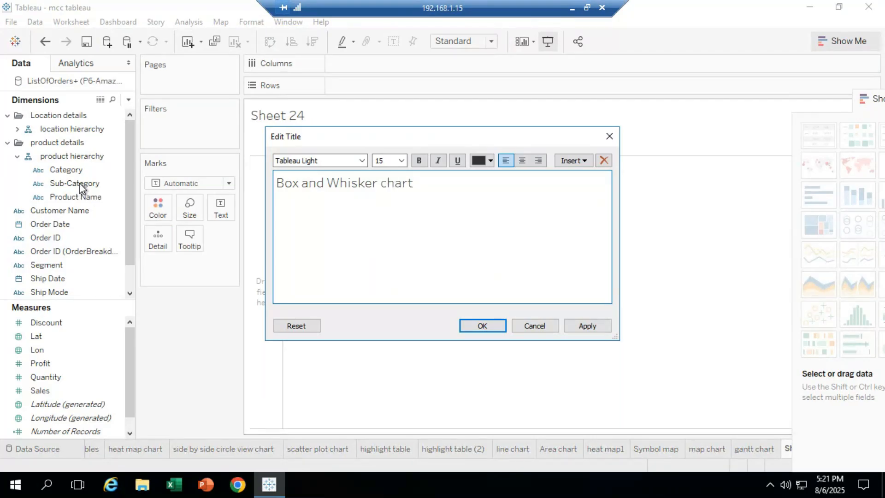
Format the whole title in Sitka Banner, size 18, bold and red, and apply it to the sheet
key(ctrl+a)
click(402, 161)
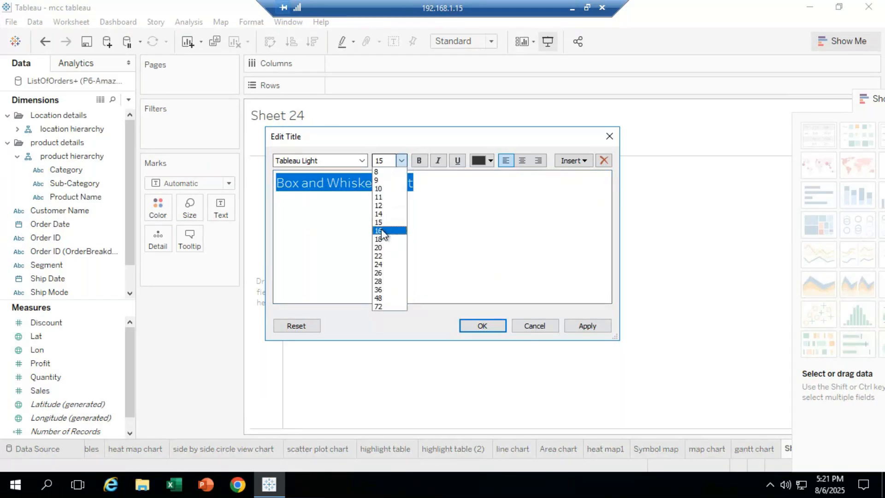
click(382, 231)
click(361, 160)
click(305, 222)
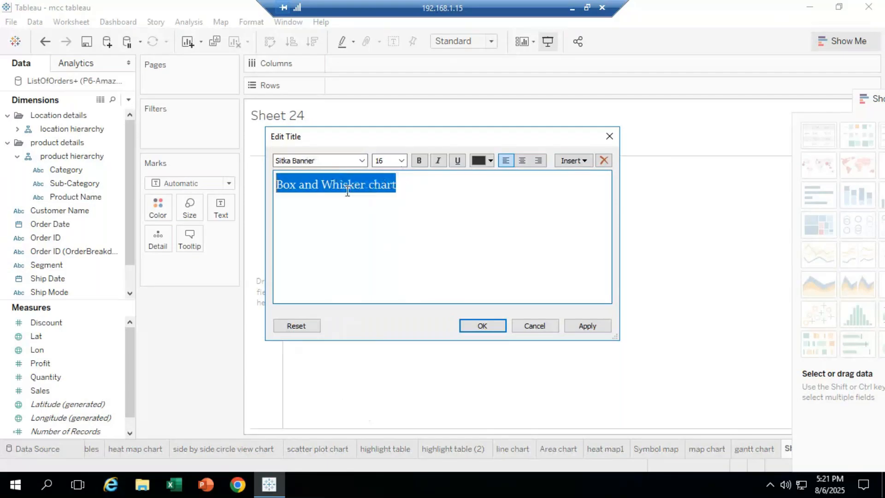
click(402, 160)
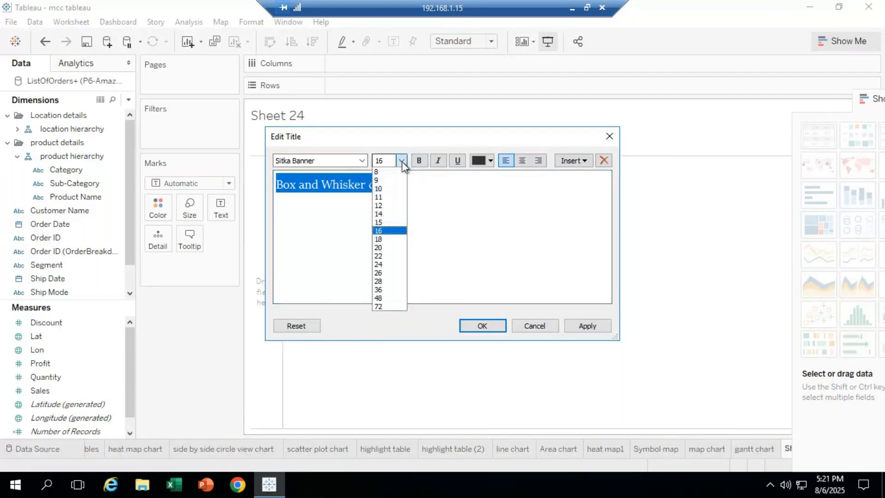
click(389, 239)
double_click(421, 161)
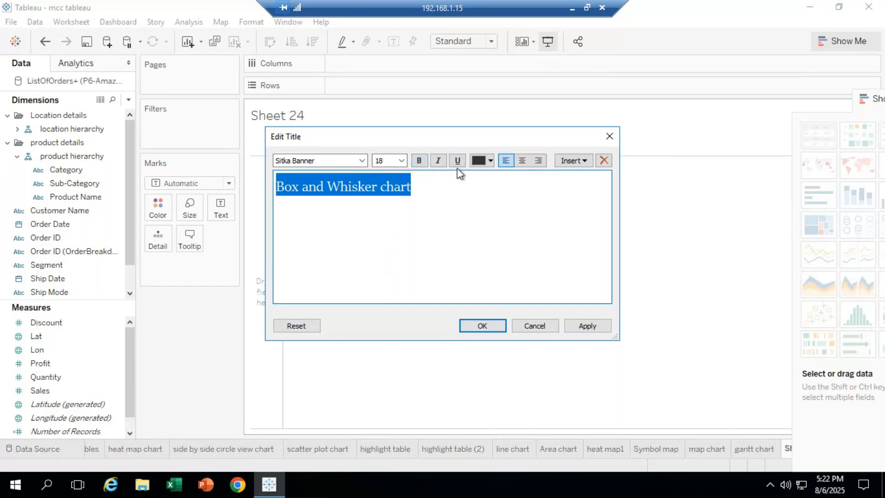
click(419, 162)
click(489, 161)
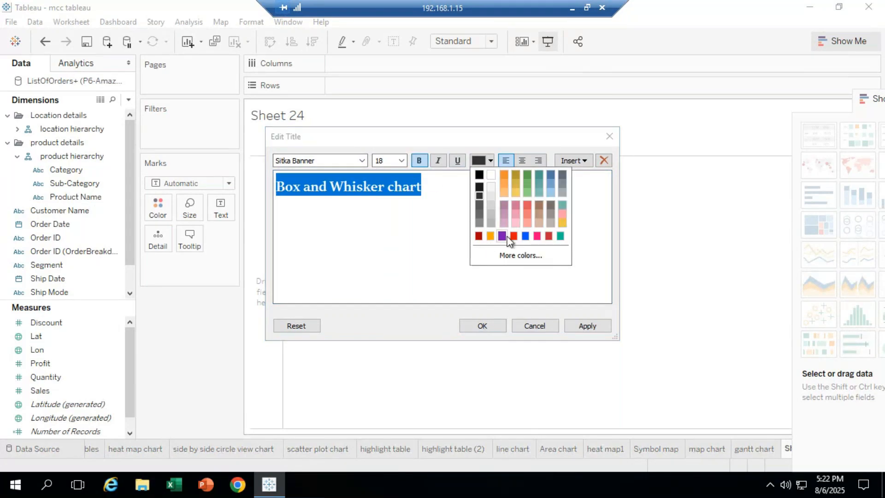
click(508, 236)
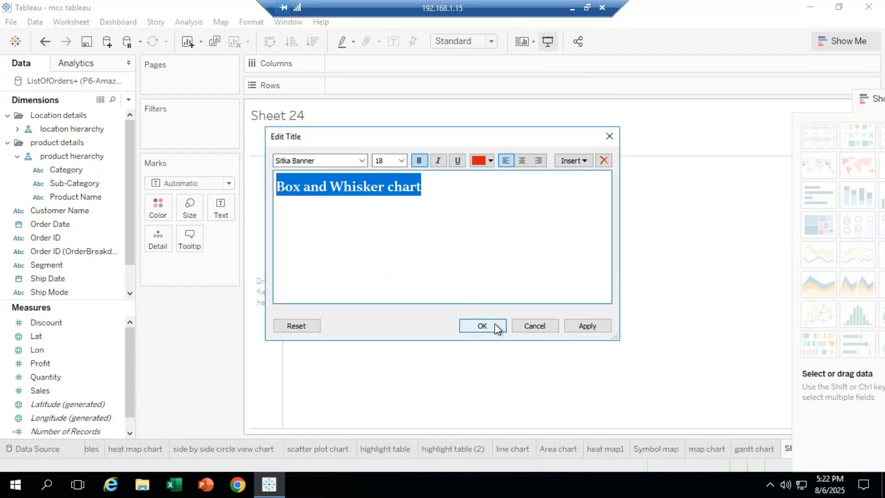
click(483, 328)
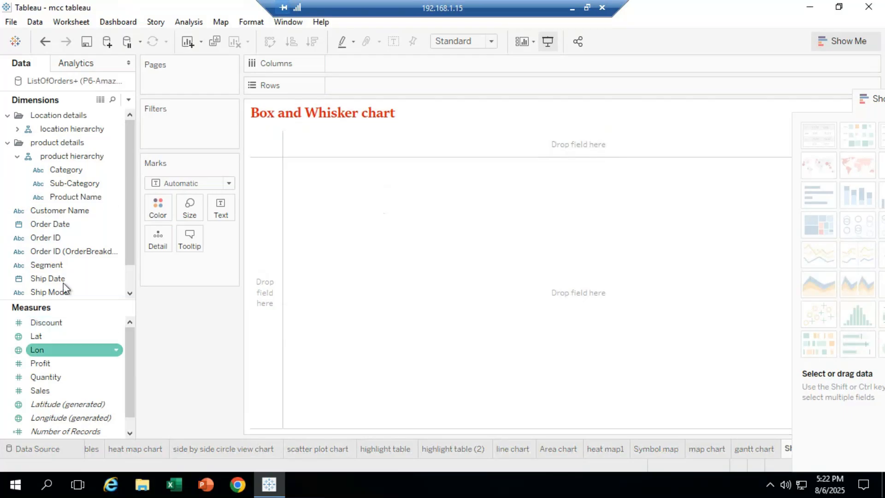
click(46, 251)
drag(130, 227, 126, 283)
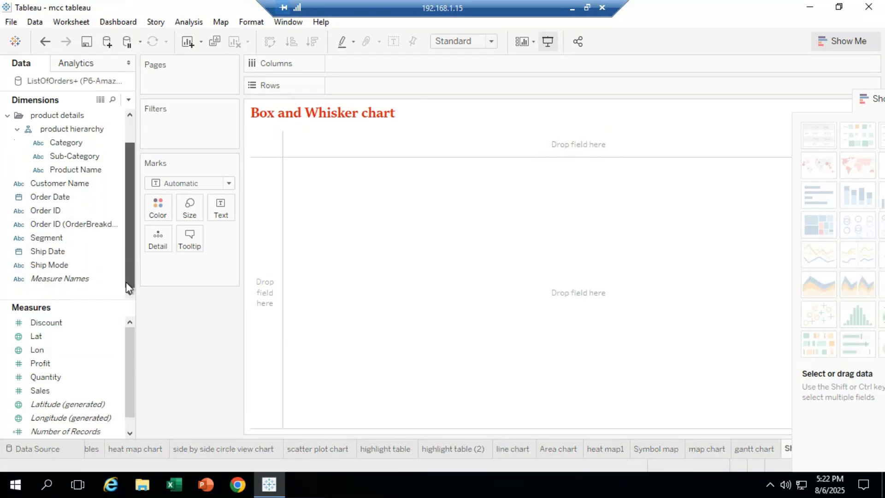
drag(129, 233, 123, 154)
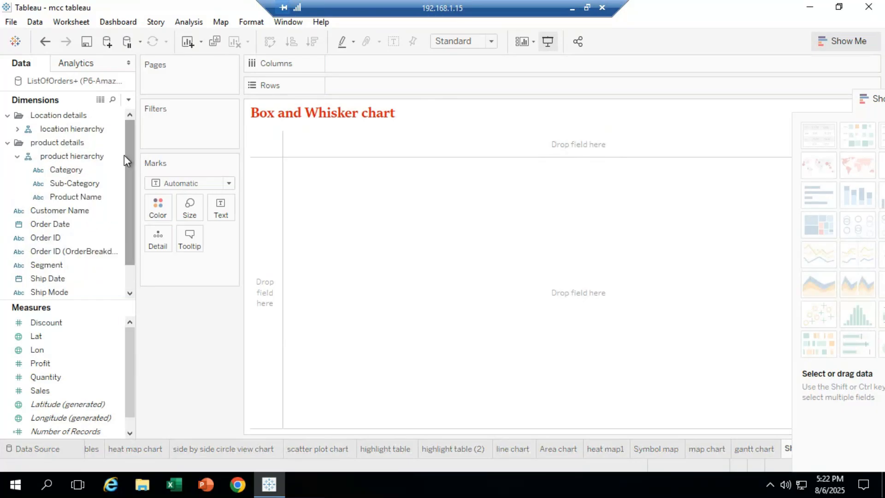
click(122, 156)
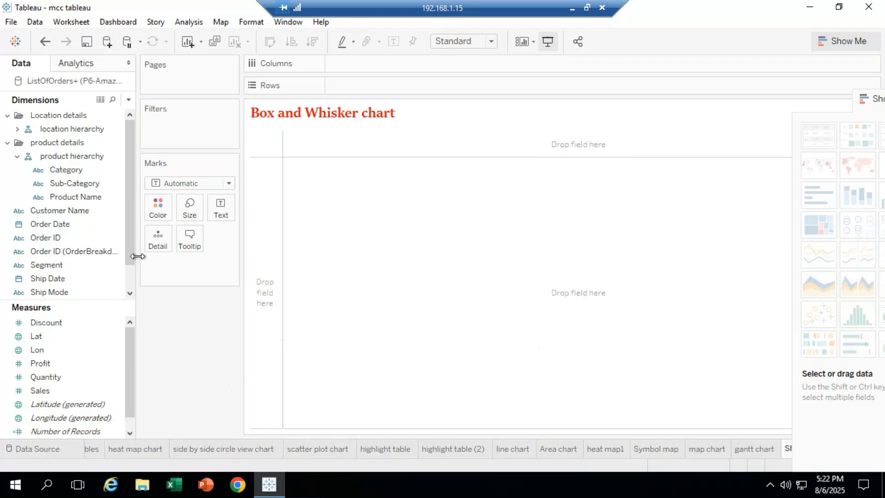
mouse_move(131, 233)
mouse_down()
mouse_move(130, 286)
mouse_move(138, 217)
mouse_up()
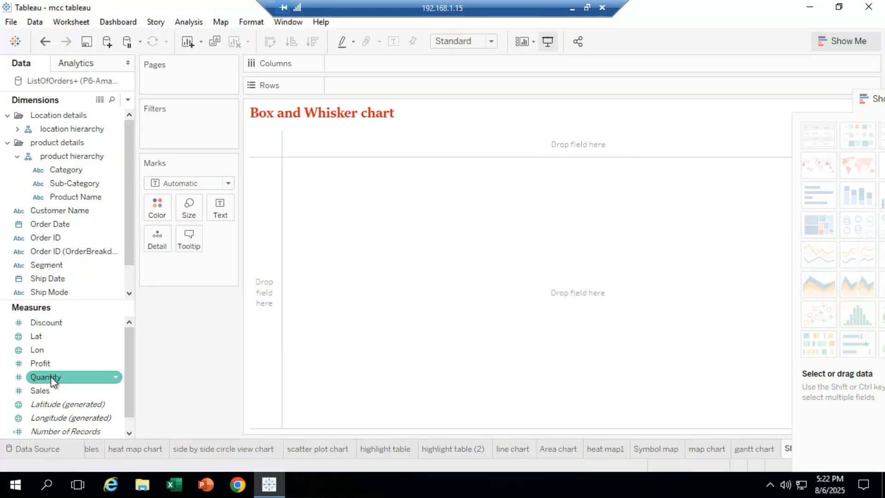
Chart Quantity in rows against Category and Sub-Category in columns, and convert the chart to a box-and-whisker plot
mouse_move(53, 377)
mouse_down()
mouse_move(253, 129)
mouse_move(344, 82)
mouse_up()
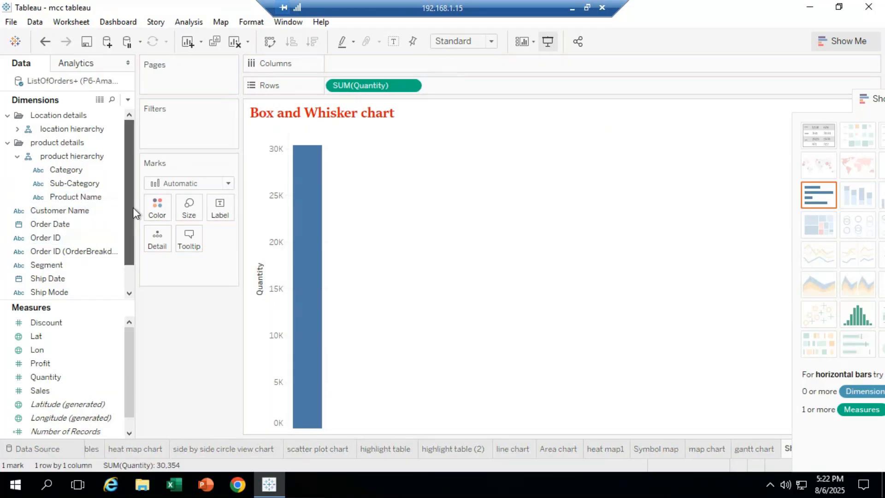
drag(79, 169, 361, 67)
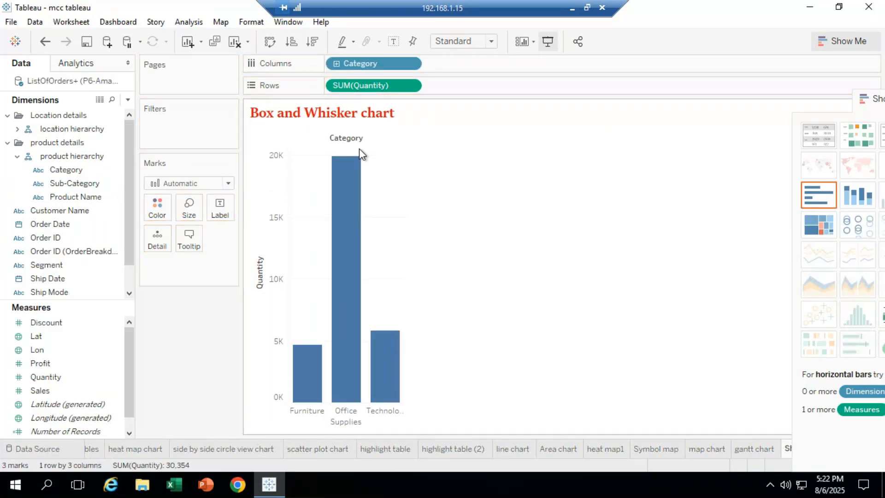
click(336, 63)
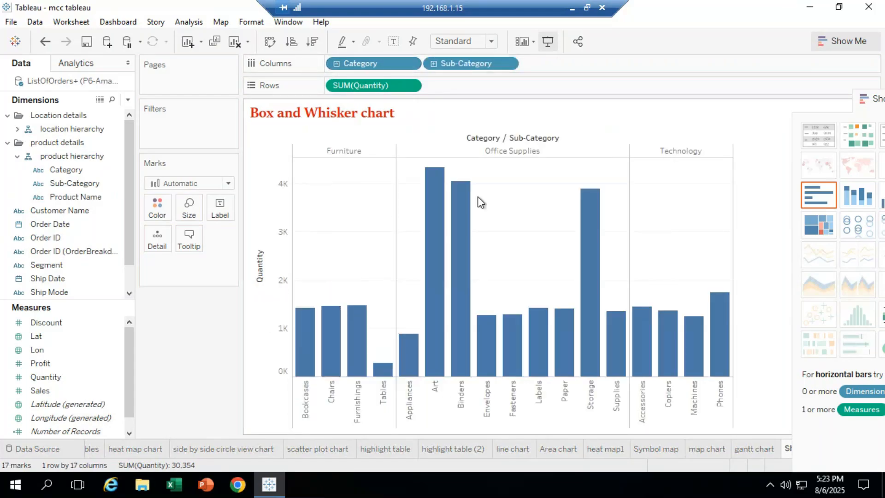
click(433, 64)
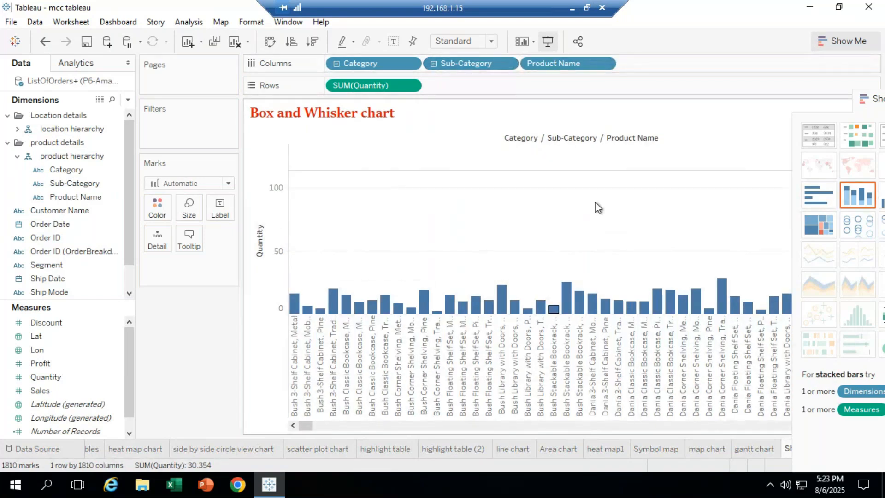
key(ctrl+z)
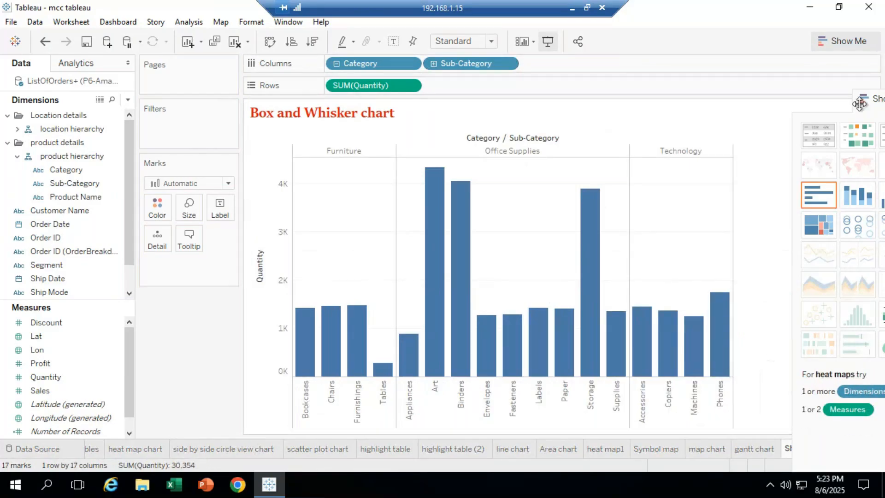
drag(860, 99, 814, 69)
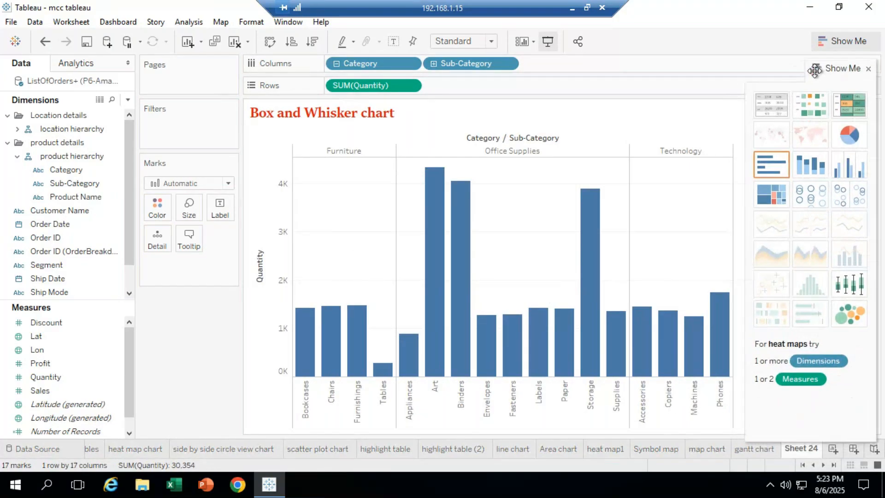
click(860, 285)
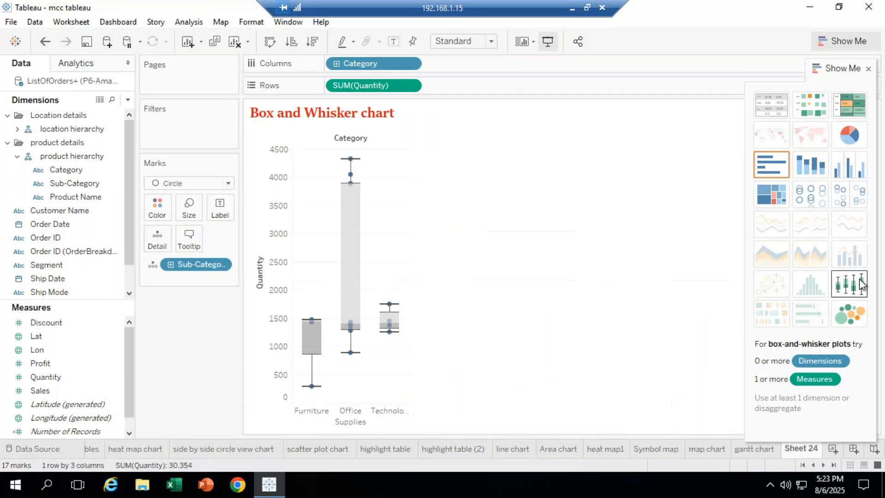
Drill the box plot down through Sub-Category to Product Name, and collapse it back to Category
click(336, 63)
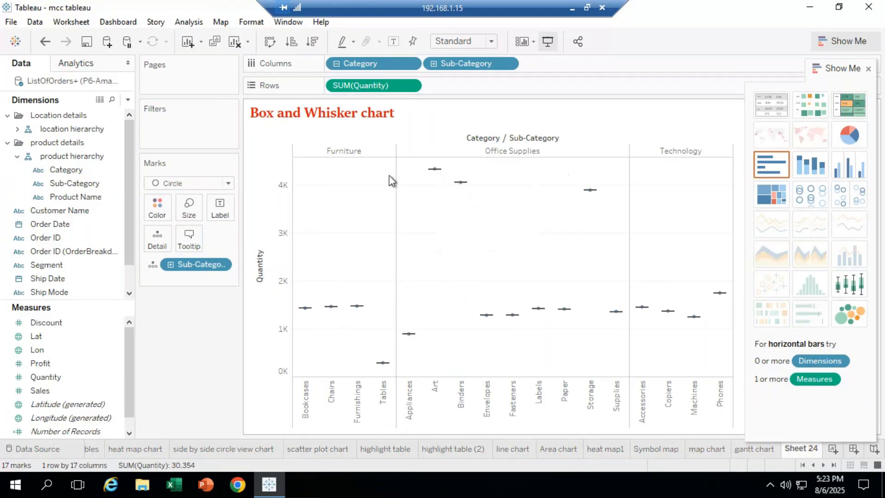
click(433, 63)
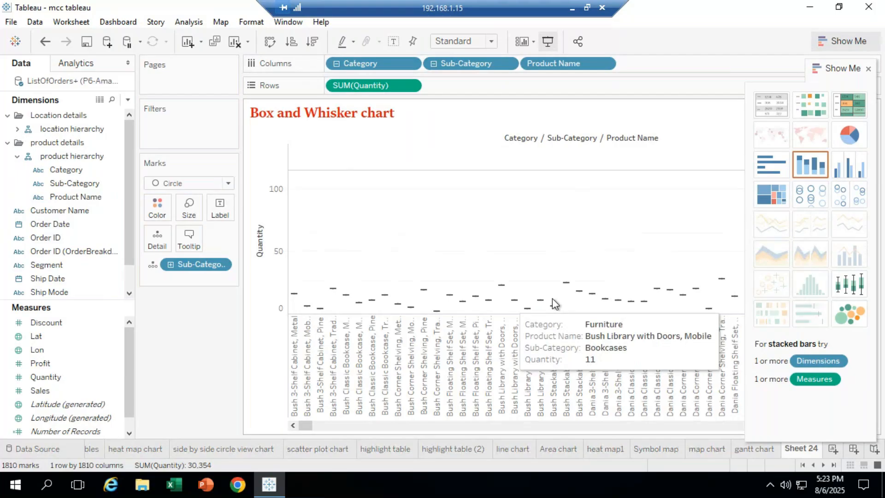
click(433, 63)
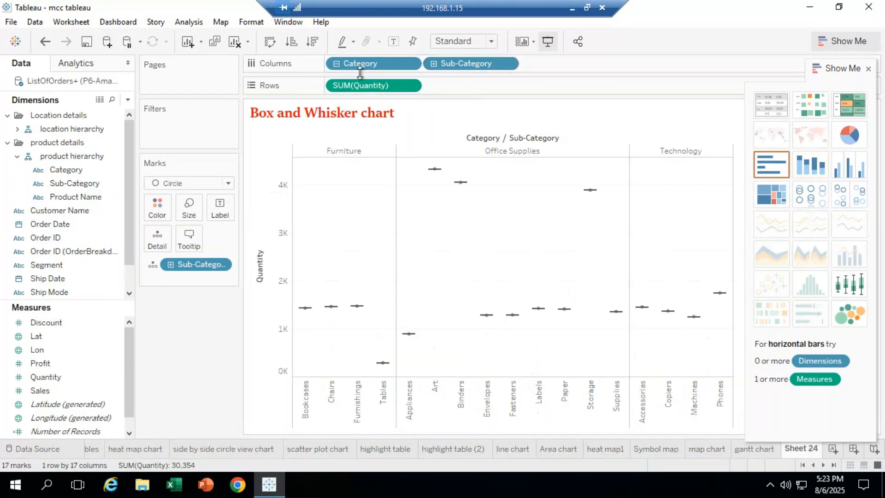
click(336, 64)
mouse_move(350, 251)
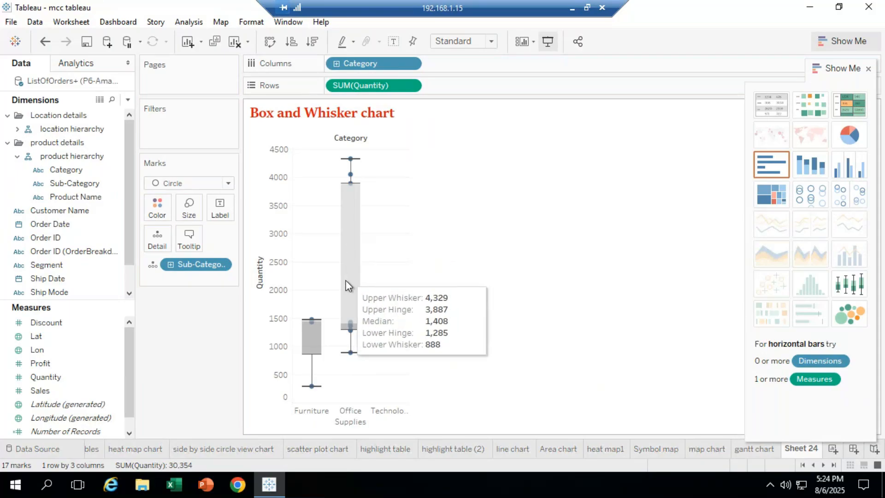
mouse_move(350, 184)
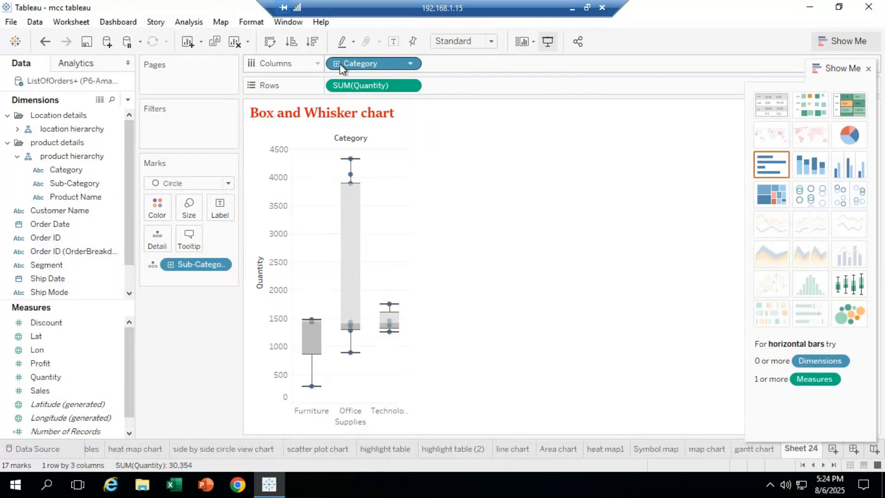
Add the Segment dimension to the columns after Category to split each category's box plot by segment
scroll(116, 222, down, 2)
drag(111, 238, 455, 58)
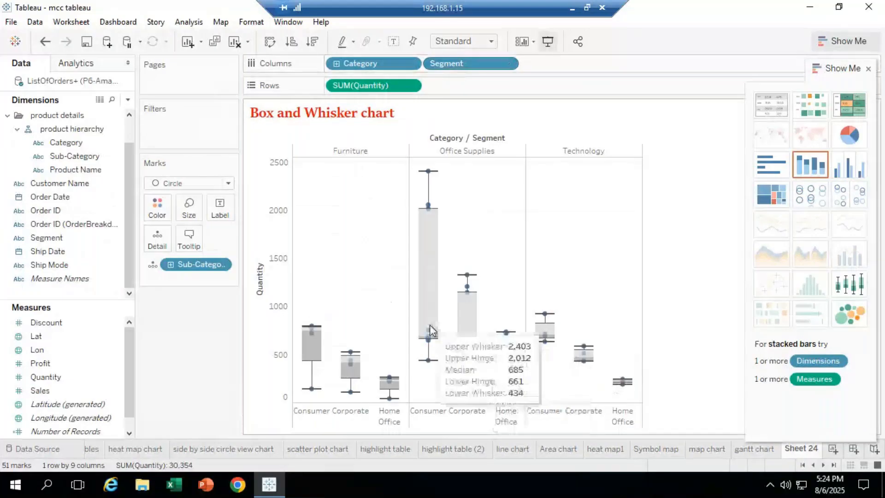
mouse_move(436, 343)
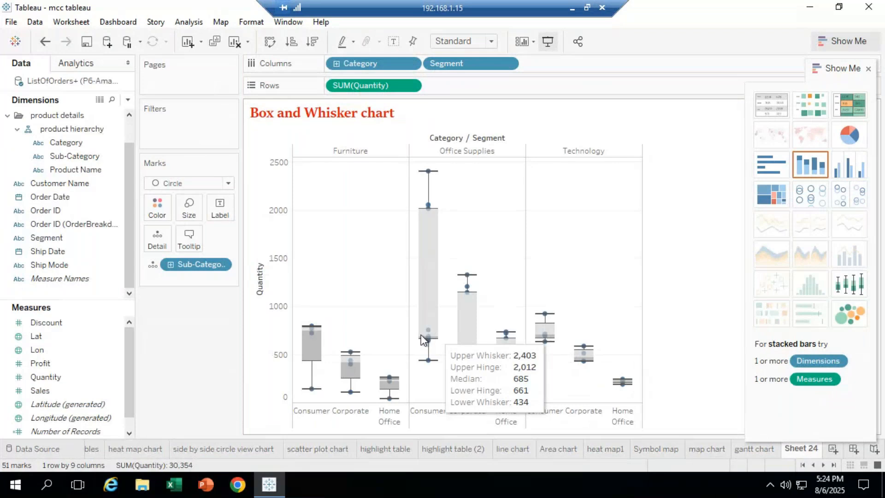
mouse_move(350, 356)
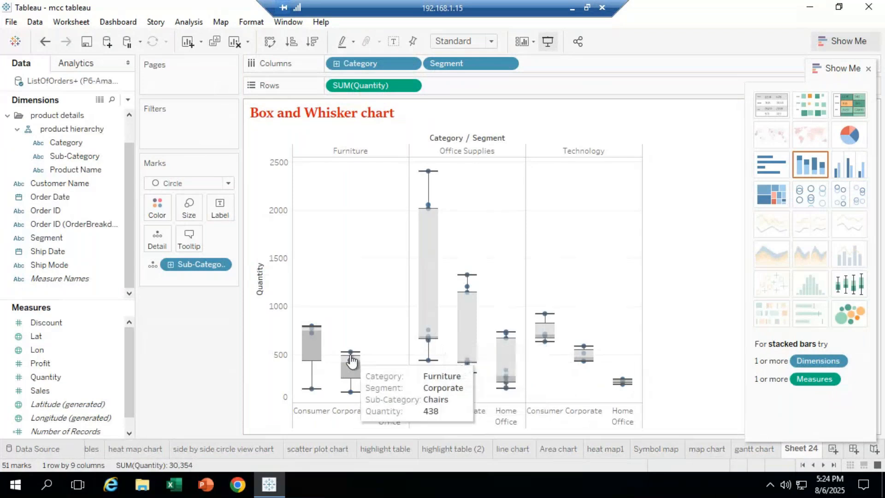
Examine the whisker, hinge and median values of the boxes and the details of the Furnishings mark in Furniture's Consumer box
mouse_move(431, 274)
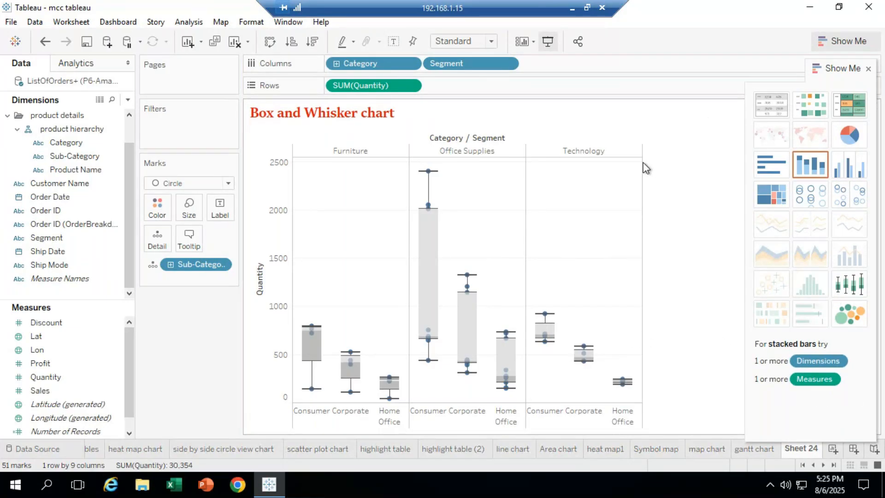
mouse_move(430, 217)
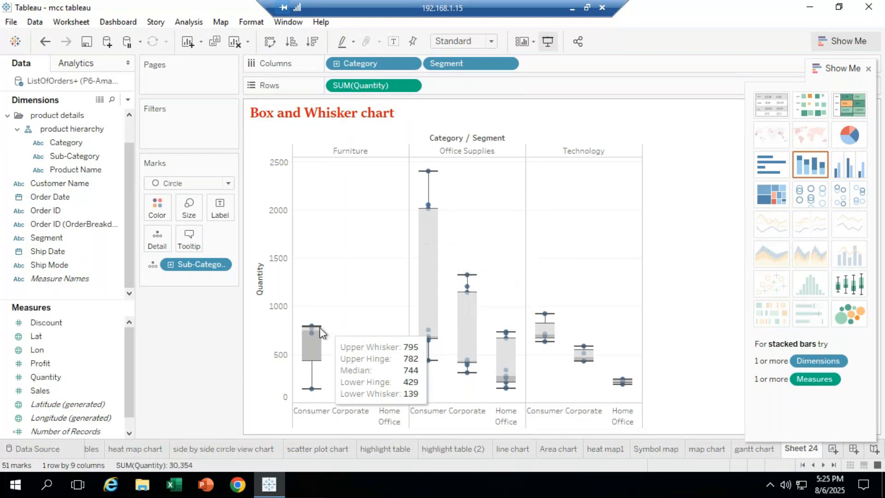
mouse_move(314, 331)
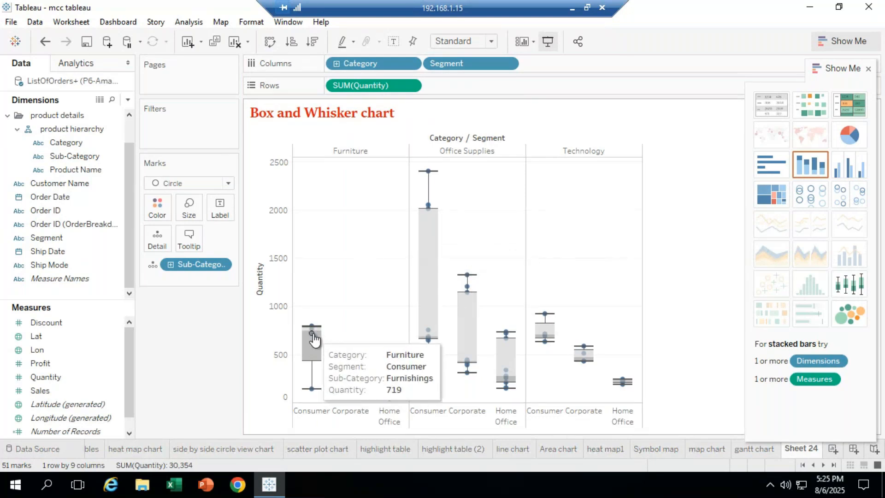
click(313, 335)
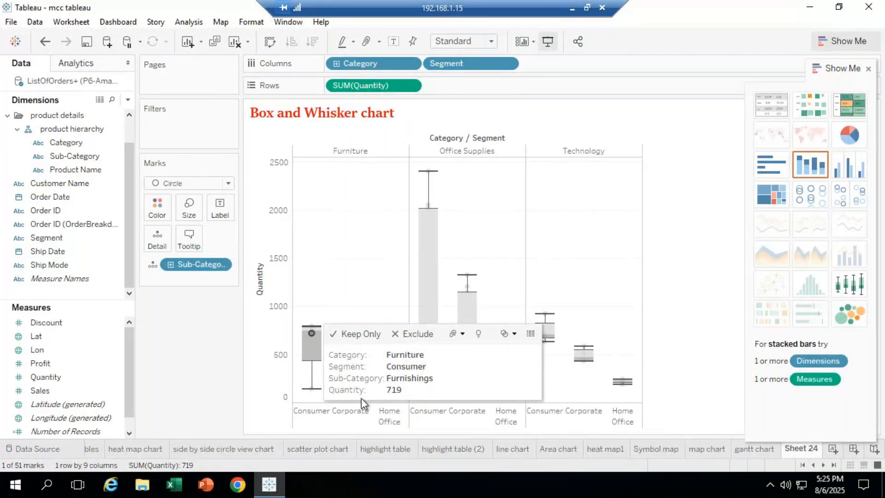
mouse_move(430, 165)
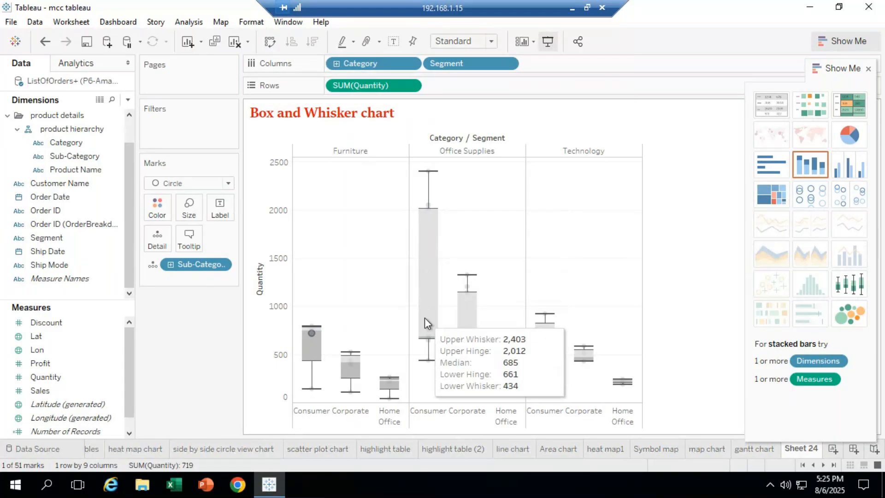
Edit the box plot's formatting to try an orange fill and apply a yellow fill to the boxes
right_click(427, 279)
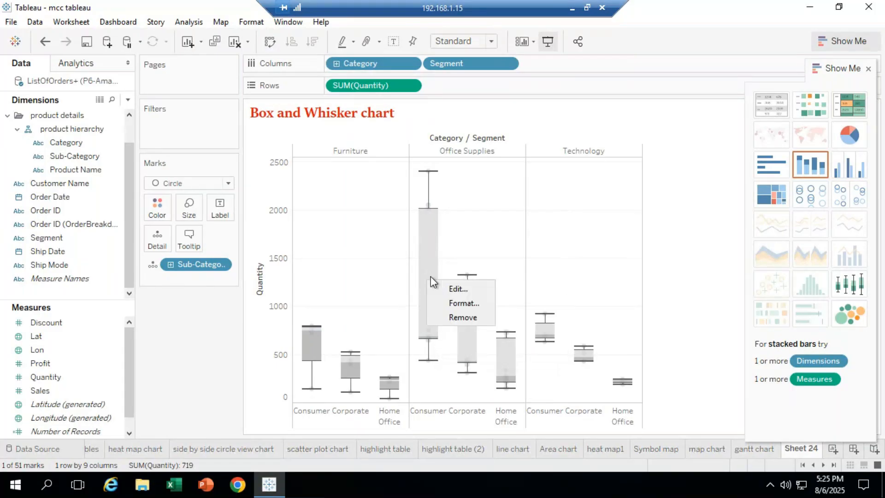
click(471, 289)
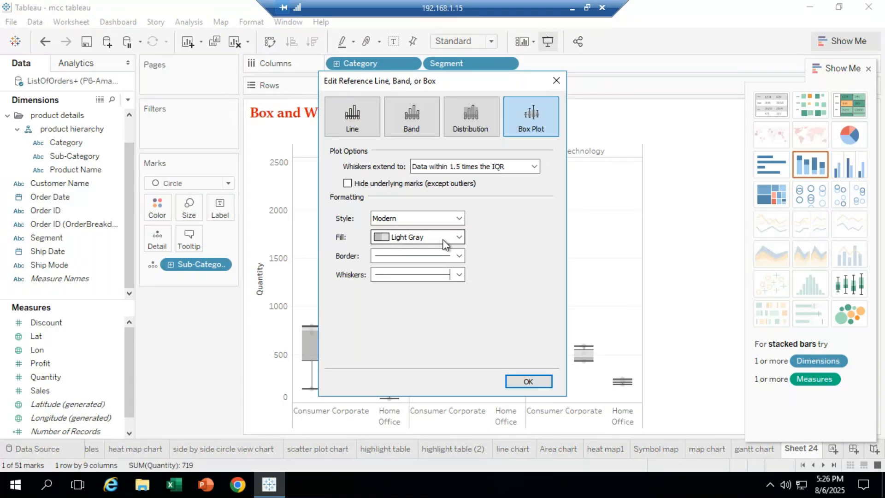
click(459, 238)
click(427, 266)
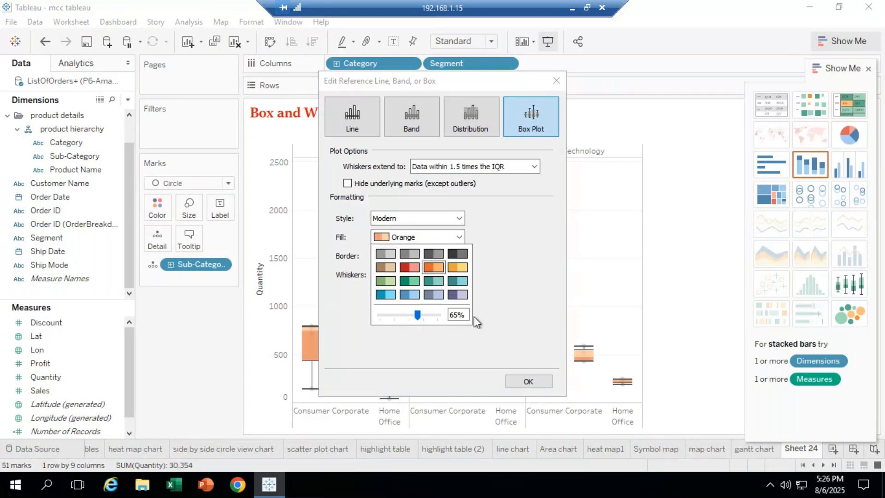
click(457, 267)
click(528, 381)
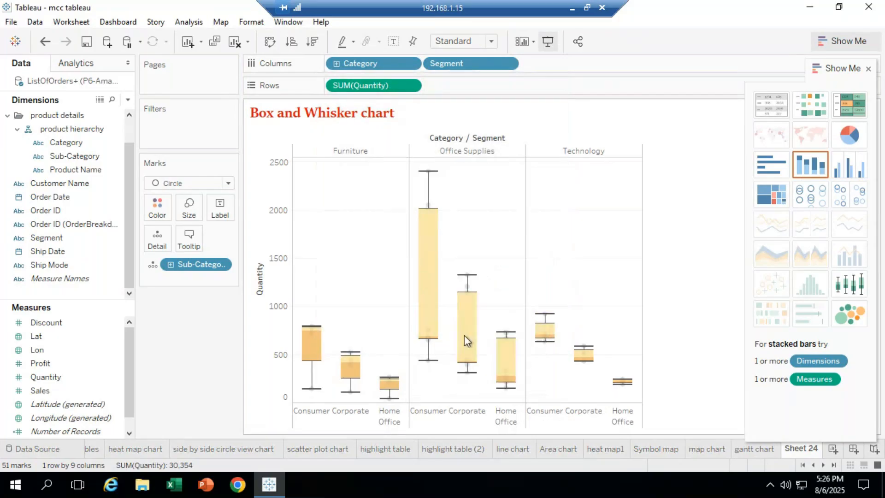
Format the box-and-whisker plot, trying forest green, teal and blue fills, and set the box fill to bright blue
mouse_move(541, 328)
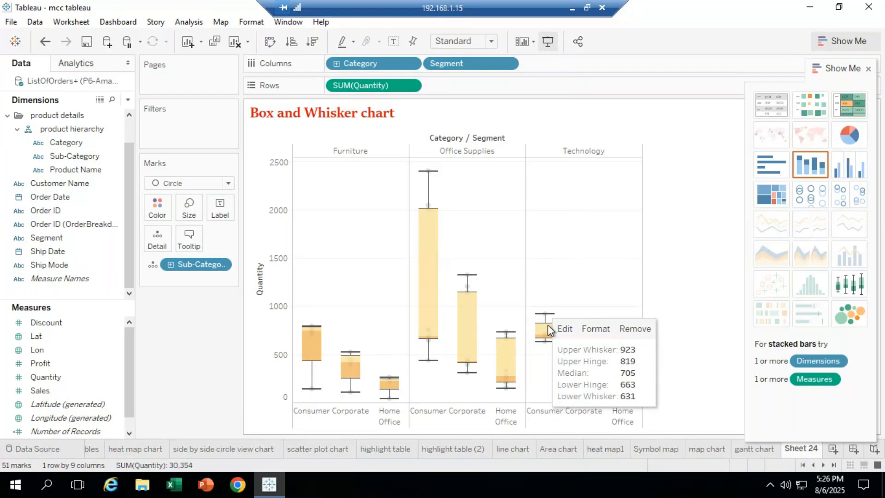
click(597, 329)
click(121, 122)
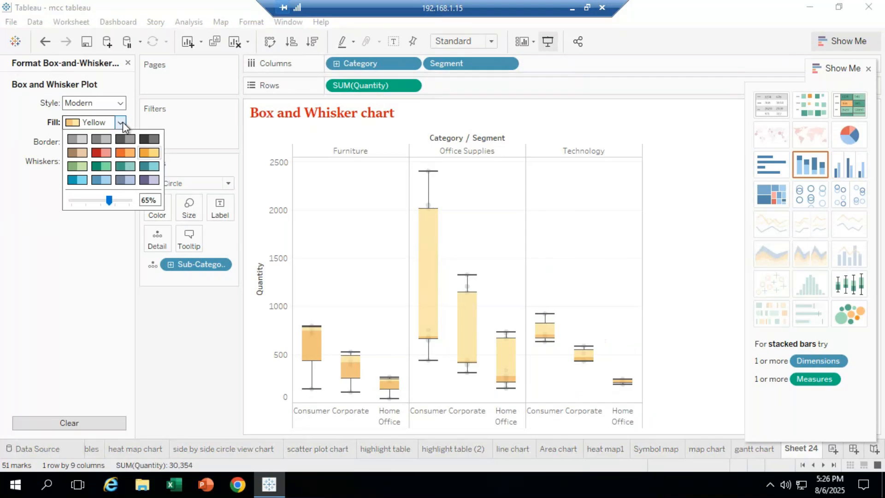
click(126, 164)
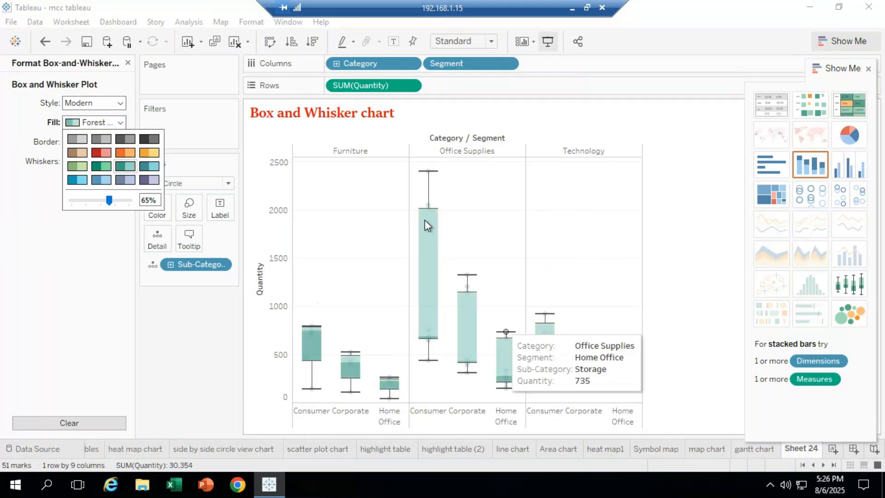
click(120, 180)
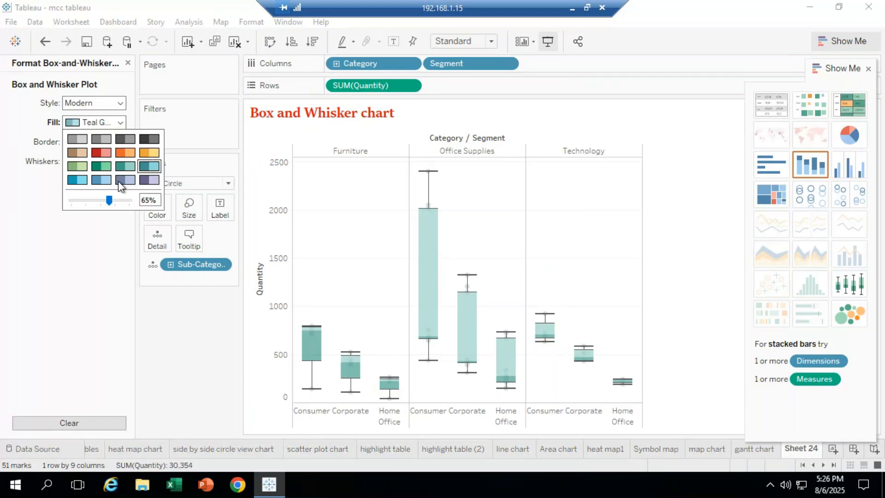
click(104, 180)
click(81, 179)
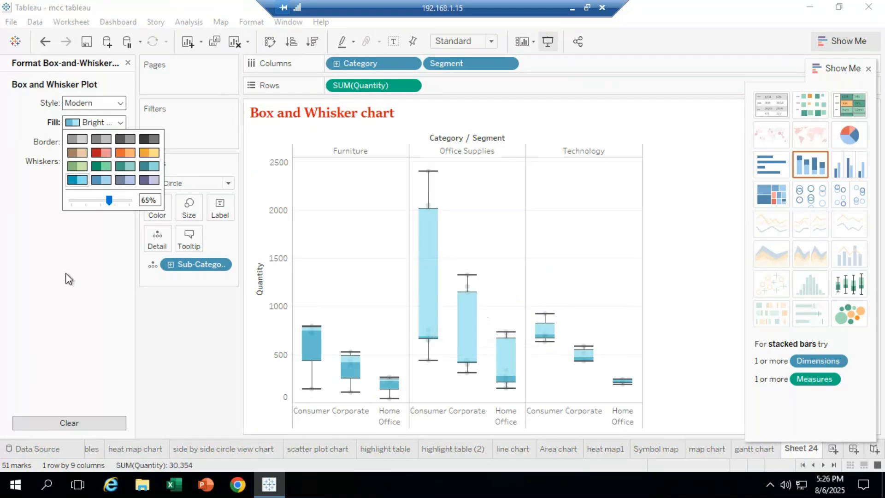
click(80, 250)
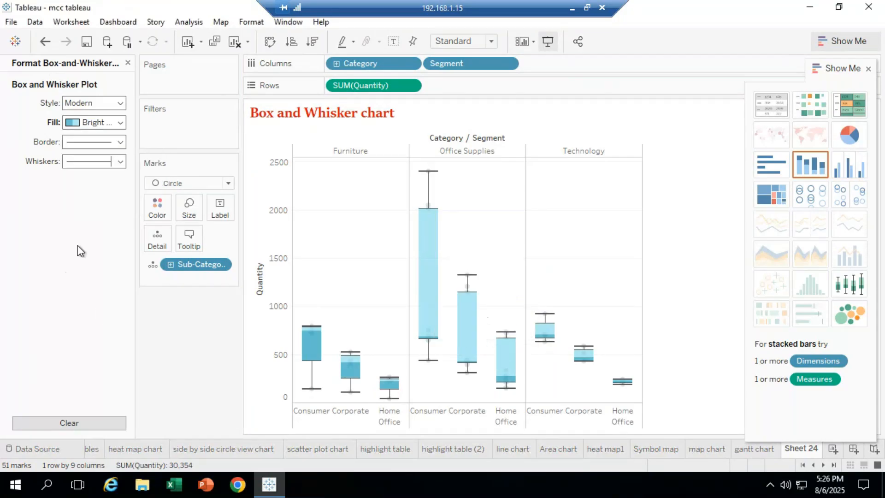
Set the whiskers to the second-thinnest line weight and examine the whisker and mark values of the Office Supplies and Furniture boxes
click(120, 161)
click(94, 201)
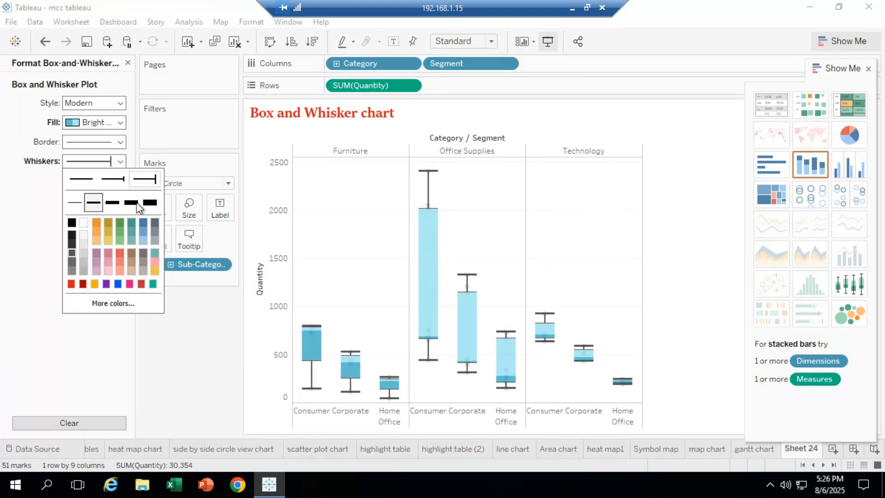
mouse_move(421, 235)
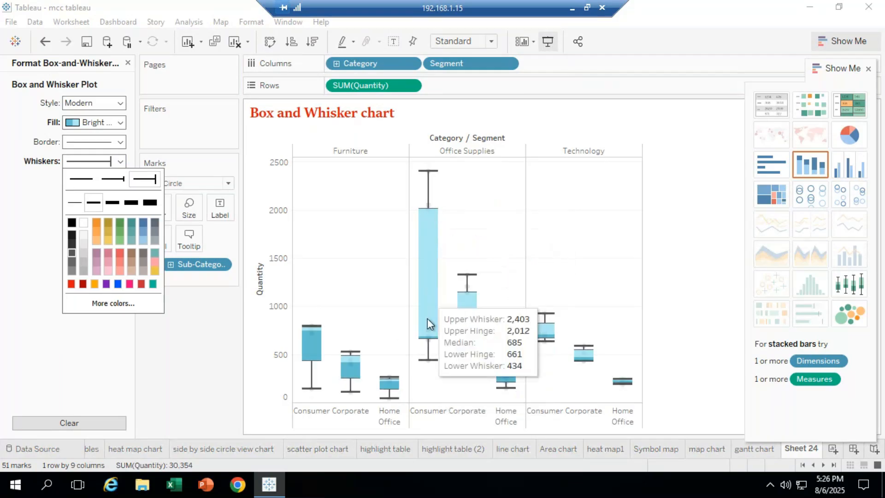
mouse_move(428, 204)
mouse_move(429, 174)
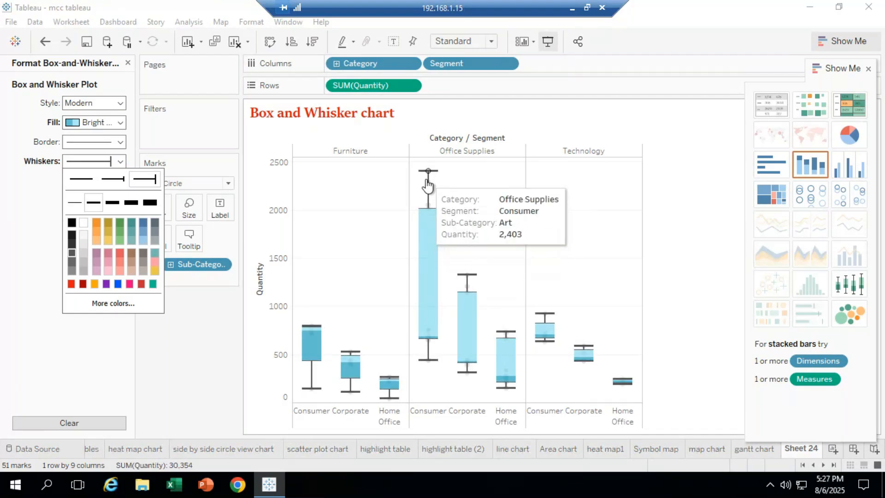
mouse_move(352, 357)
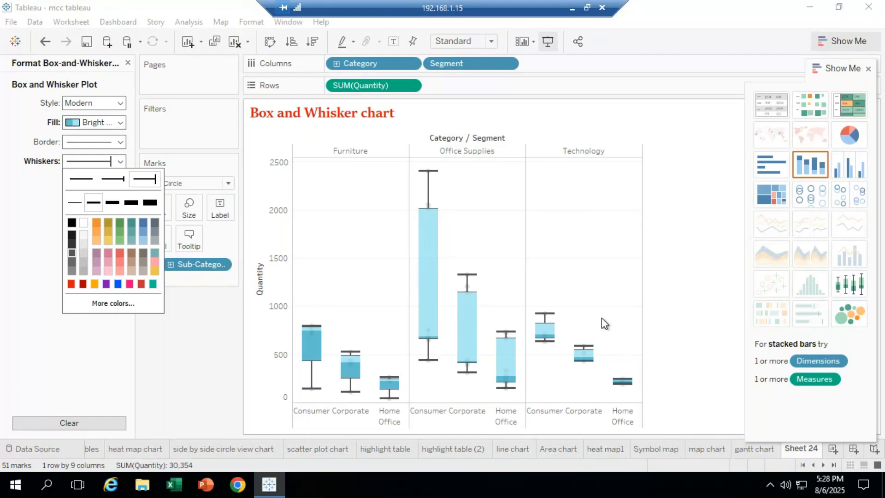
Rename the current sheet as "Box & whisker chart"
right_click(799, 449)
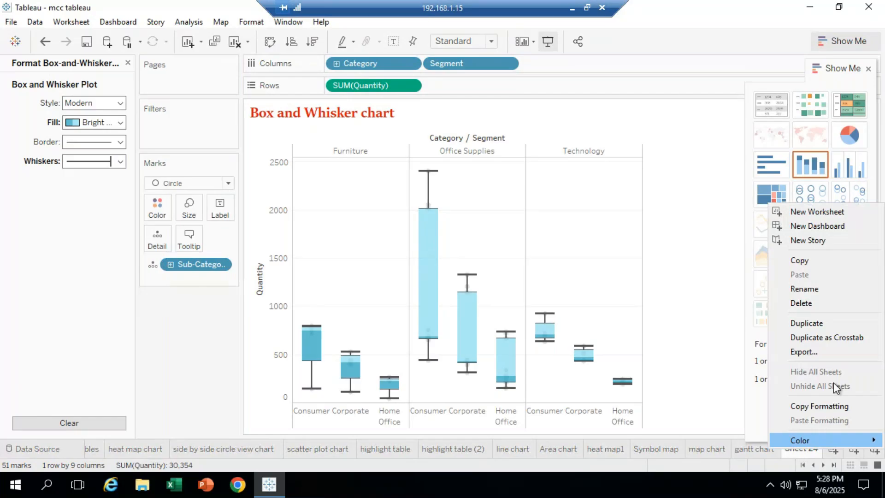
click(814, 290)
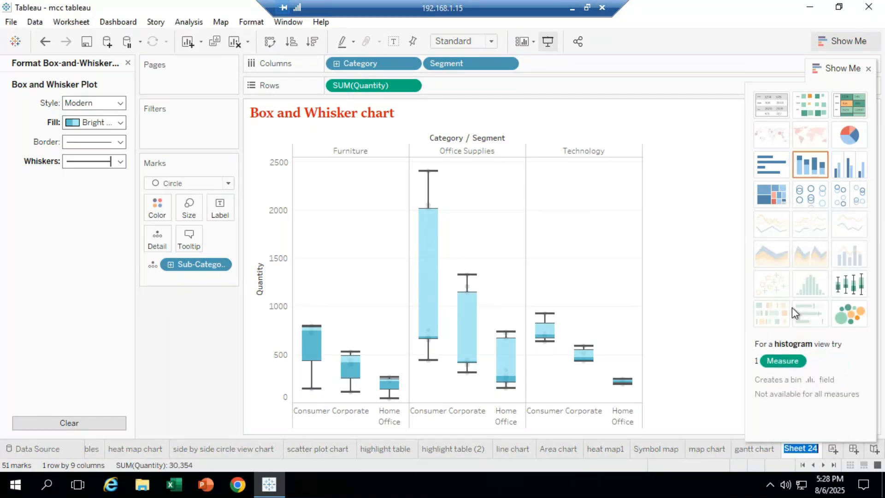
key(BackSpace)
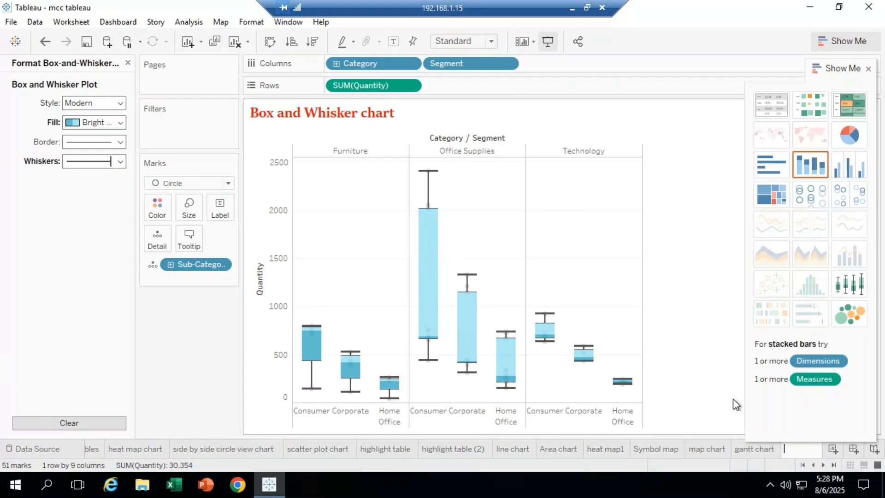
text(Box &)
text(wh)
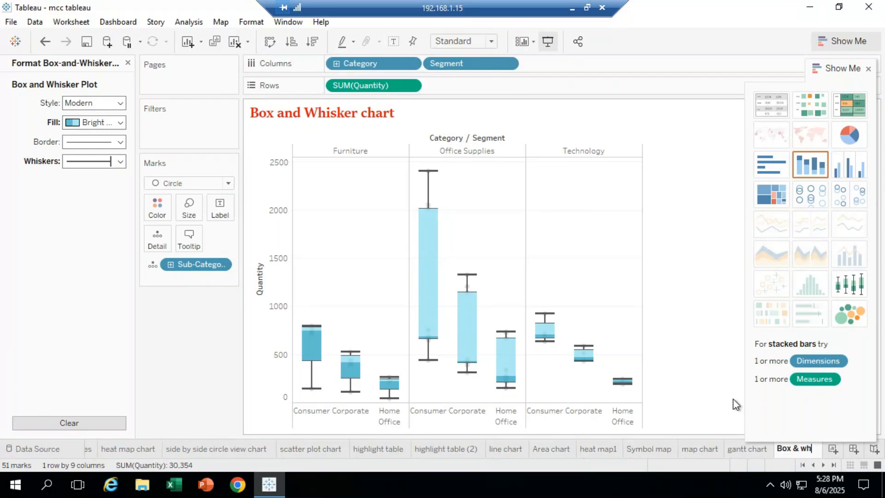
text(ish)
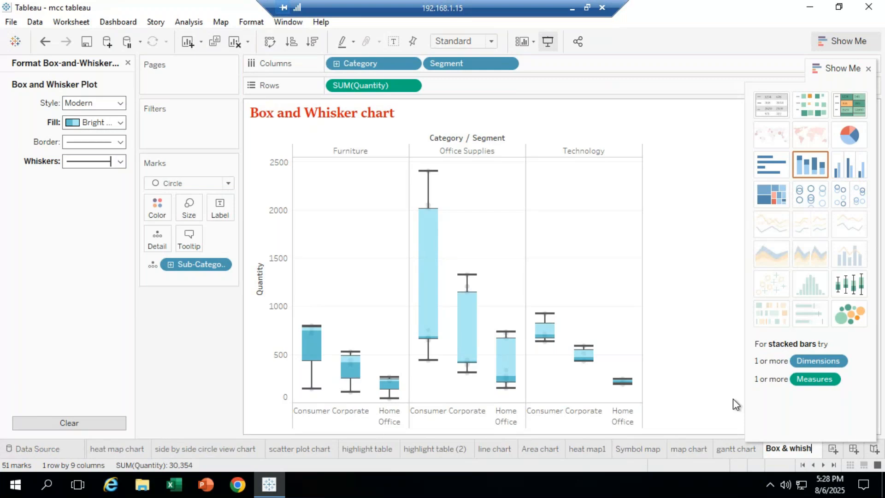
key(BackSpace)
text(ker chart)
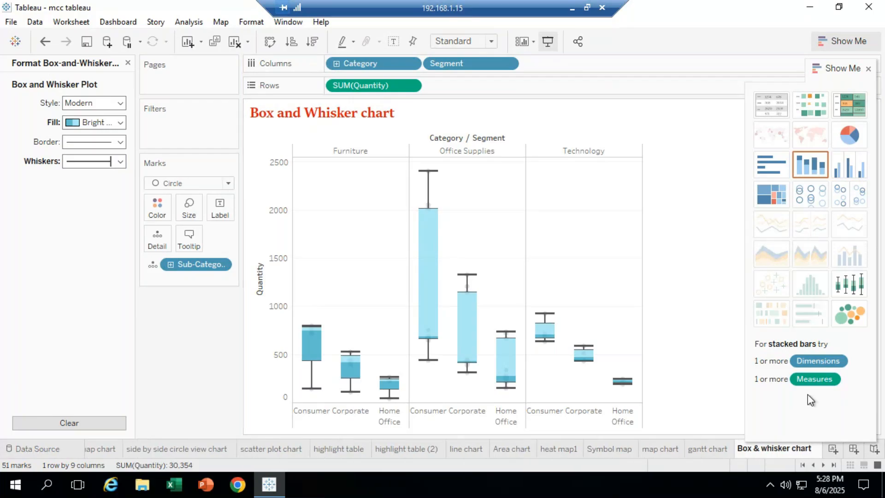
click(741, 427)
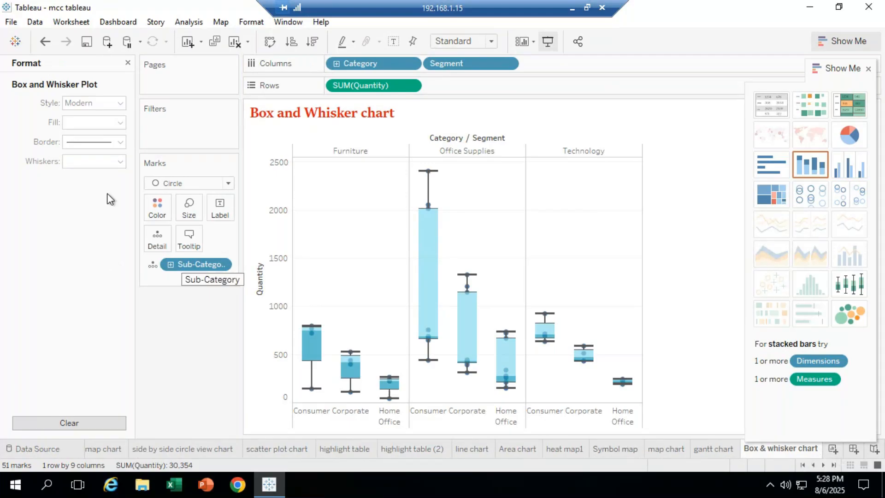
Close the box plot formatting, label the marks with Sales, and inspect the labelled marks
click(128, 63)
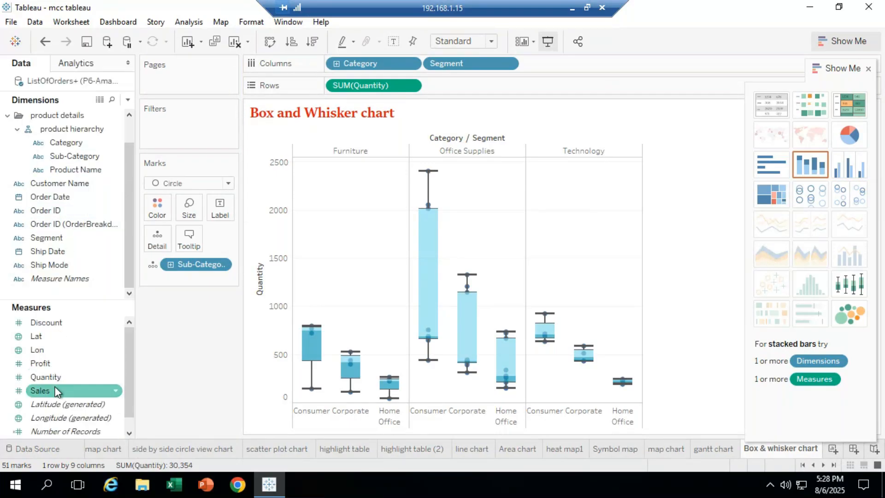
drag(57, 391, 217, 207)
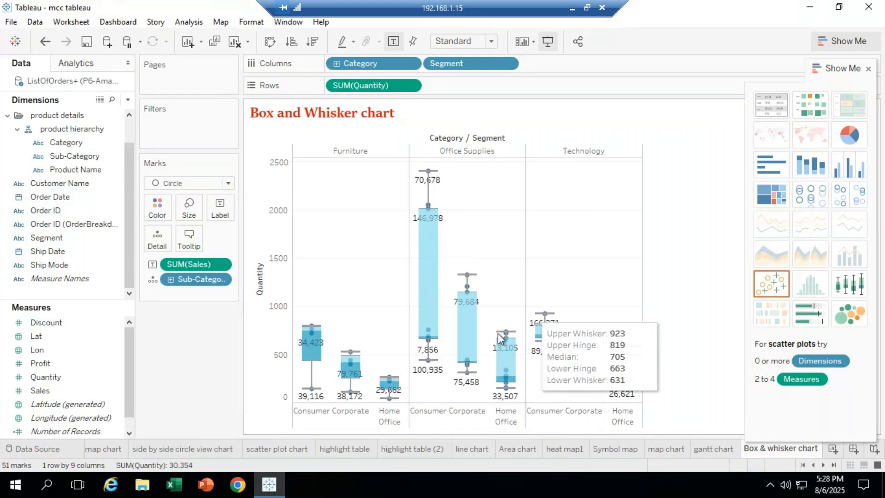
mouse_move(506, 338)
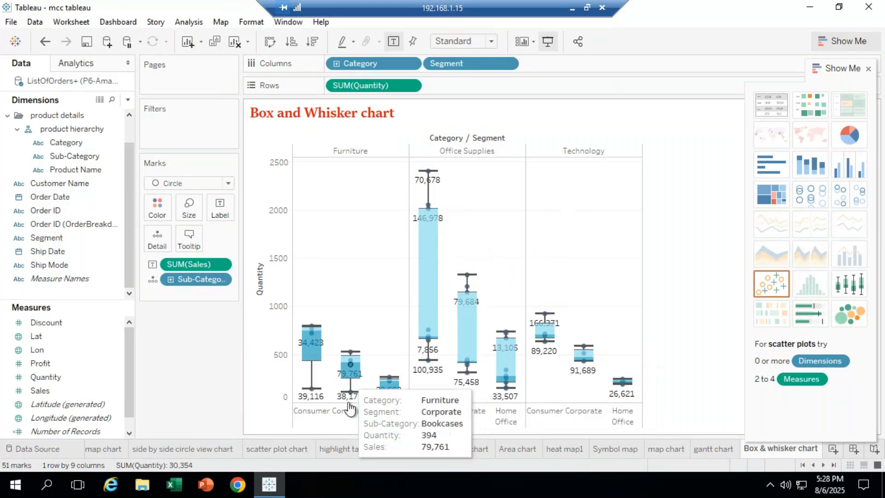
mouse_move(350, 391)
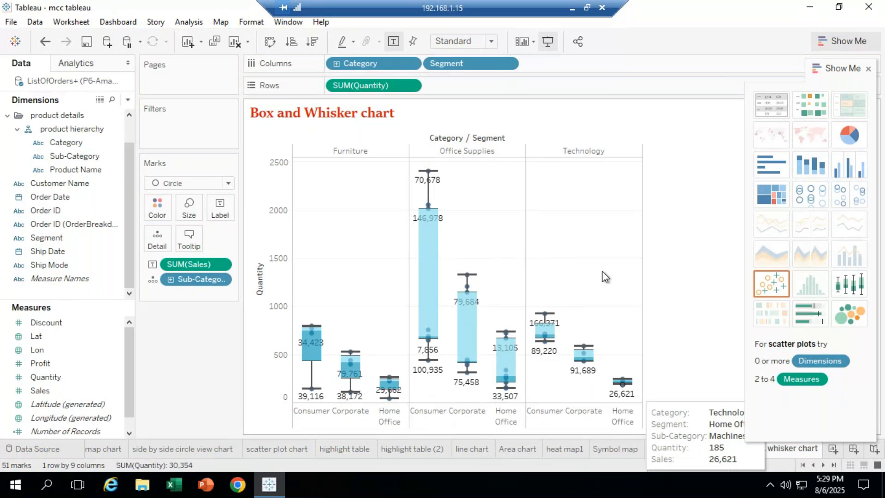
Switch to the GoTo Meeting window to read the chat, and return to the remote Tableau session
click(573, 9)
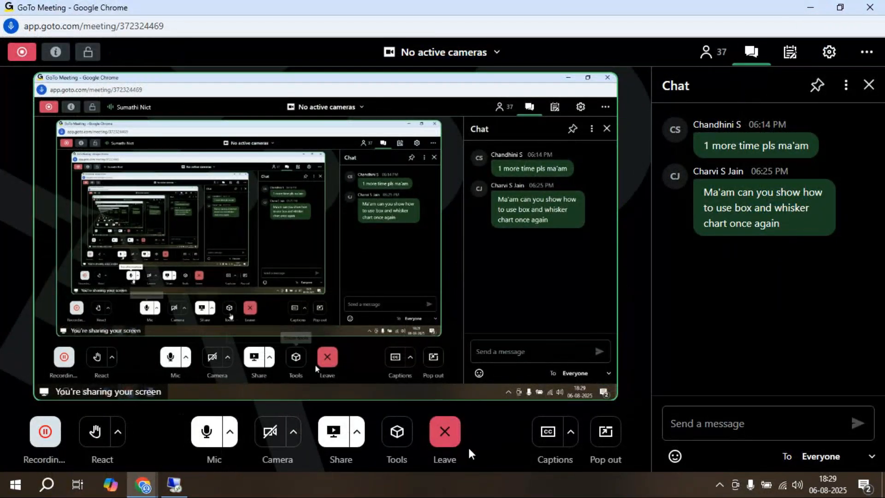
click(809, 7)
click(174, 484)
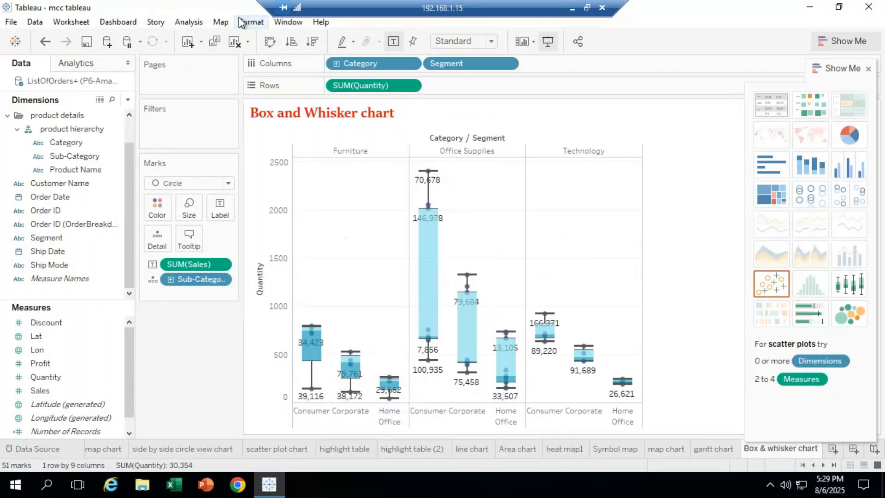
Clear the Box & whisker chart sheet and chart Quantity in rows against Category in columns
click(235, 43)
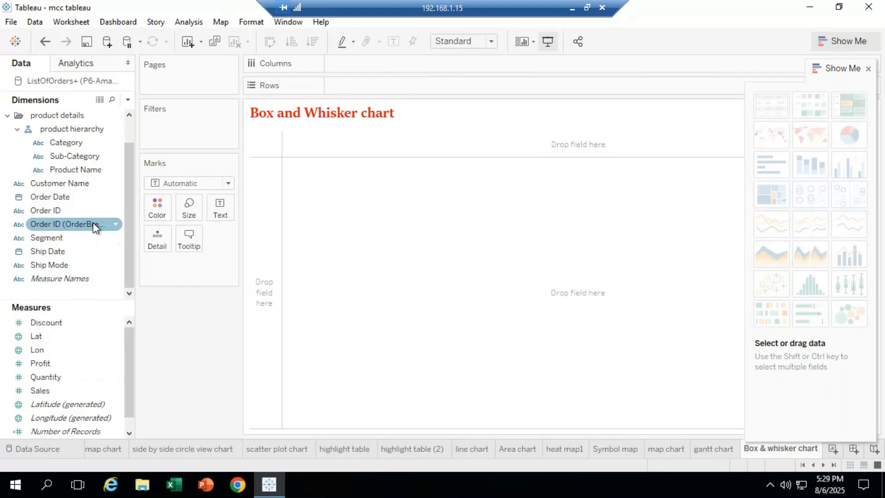
drag(46, 376, 358, 85)
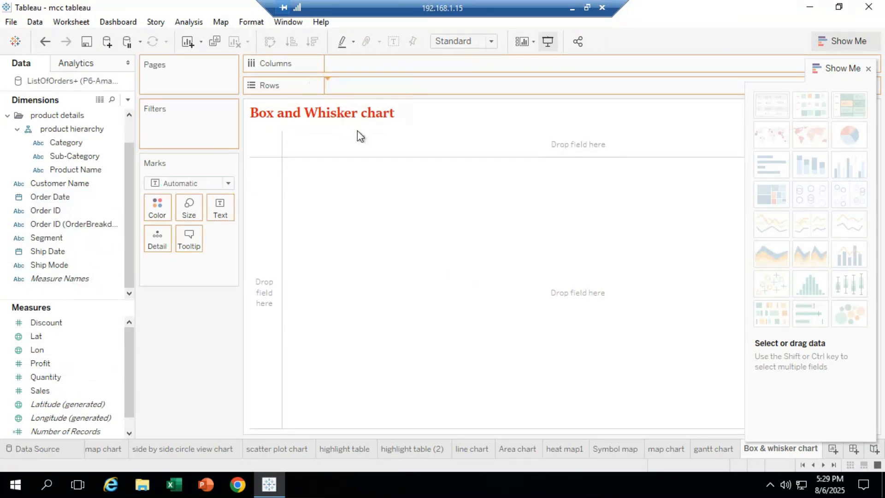
drag(81, 146, 373, 72)
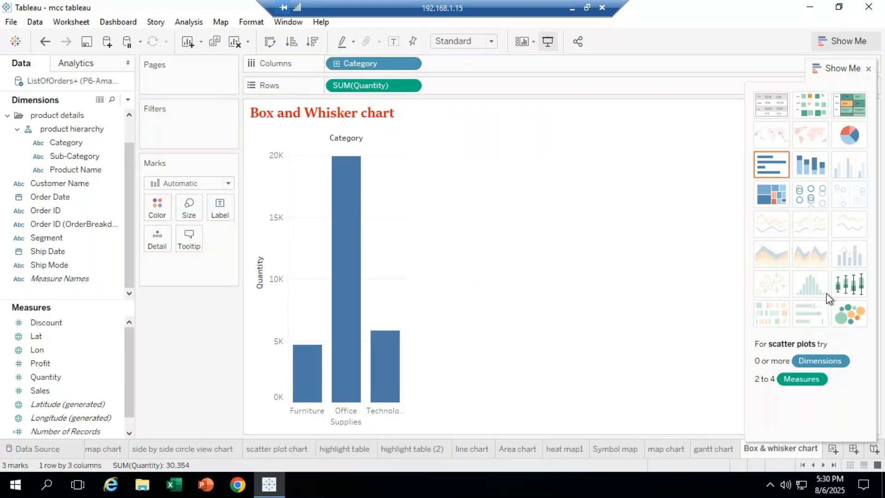
click(853, 288)
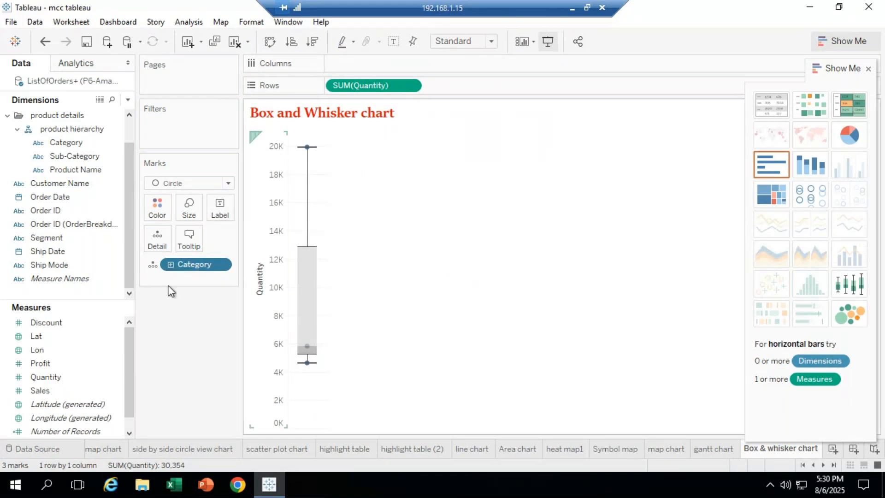
drag(188, 262, 354, 64)
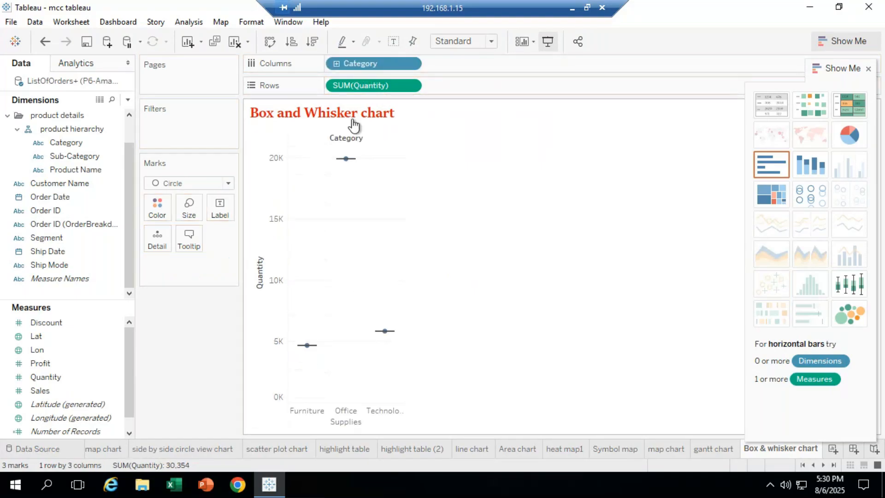
click(336, 63)
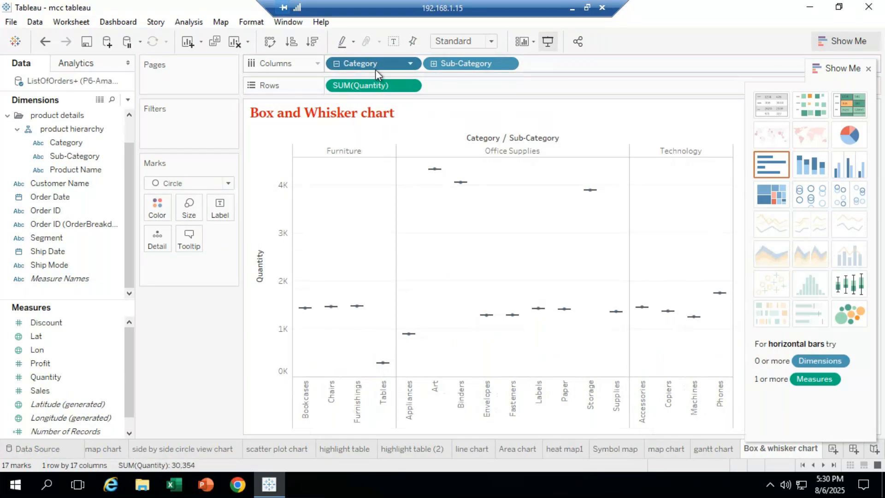
click(337, 63)
click(234, 41)
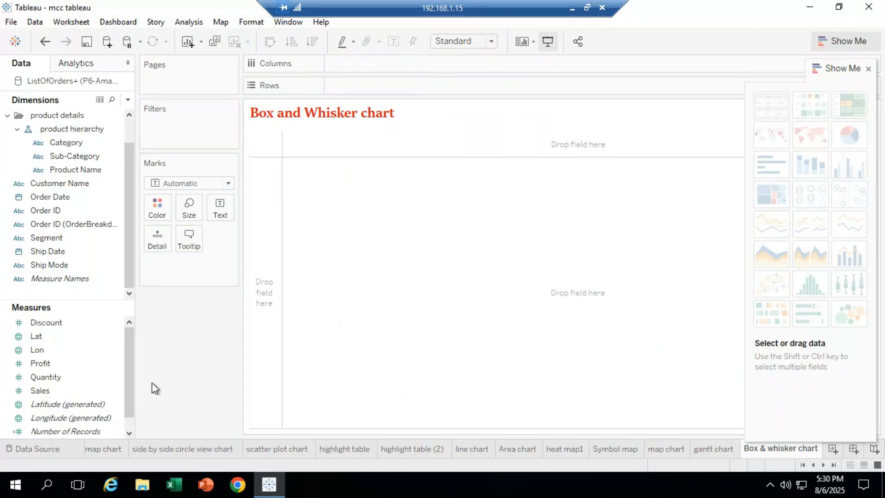
Chart Quantity in rows by Category in columns, expand Category to Sub-Category, and convert the view to a box-and-whisker plot
click(52, 365)
drag(50, 376, 351, 81)
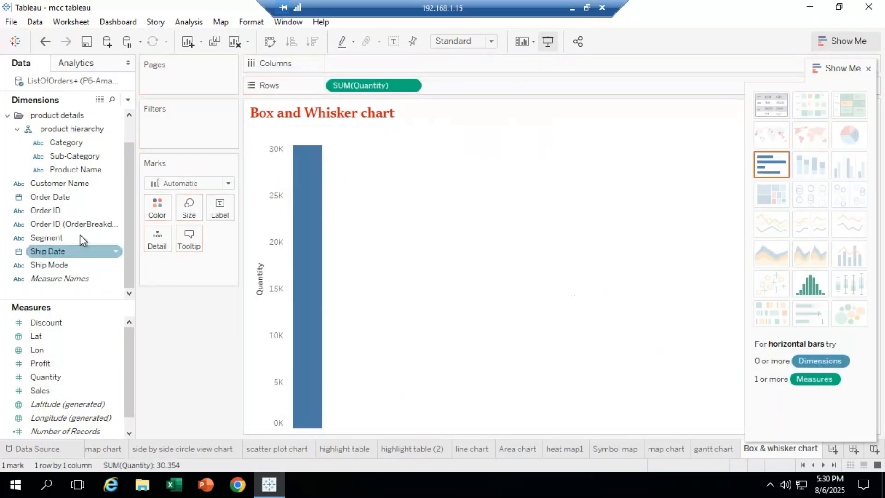
drag(104, 149, 375, 72)
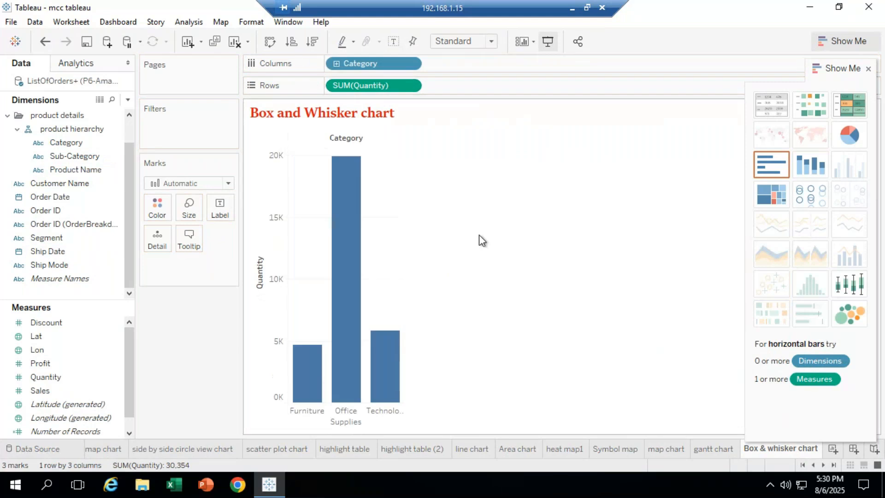
click(336, 63)
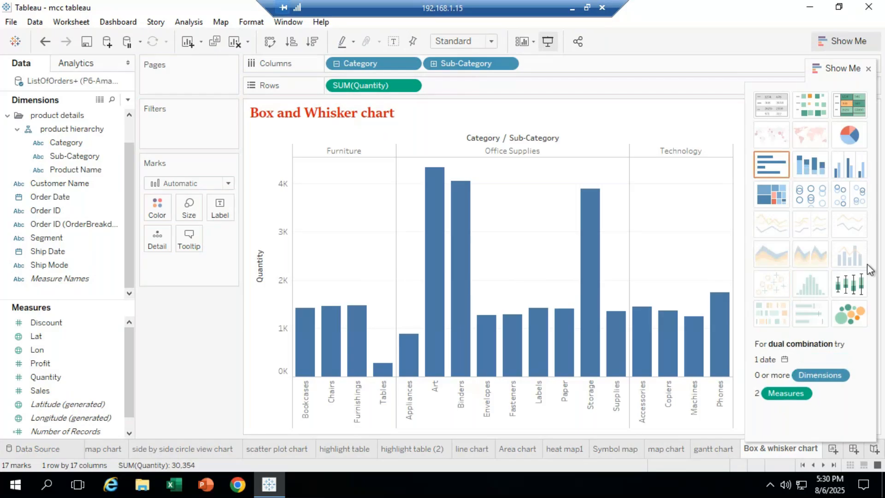
click(851, 284)
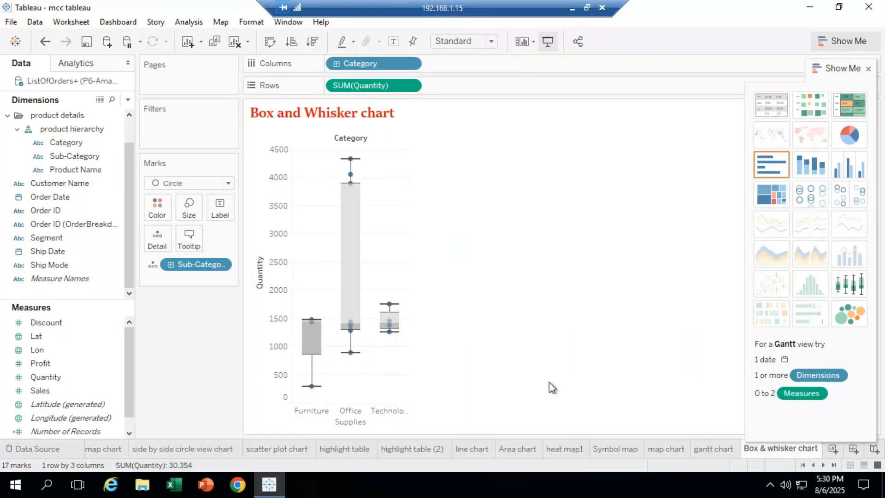
Inspect the whisker, hinge and median values of each category's box, and compare the view with Category expanded to Sub-Category and collapsed again
mouse_move(310, 344)
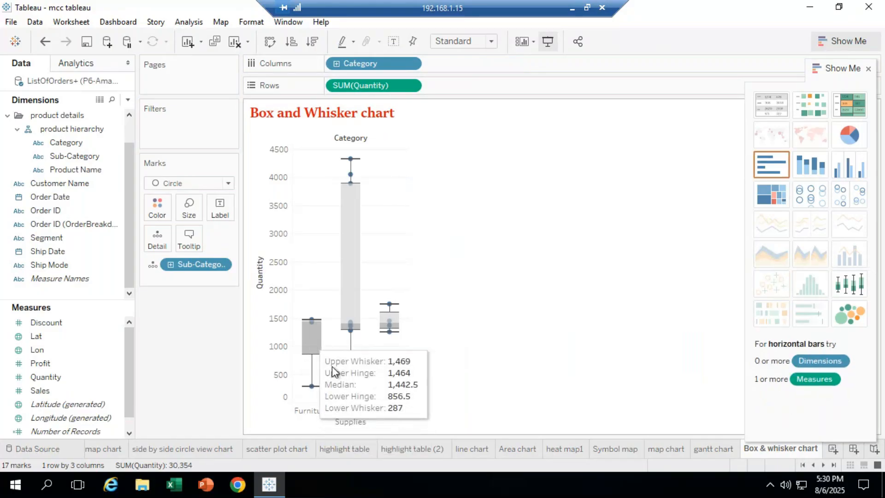
mouse_move(349, 337)
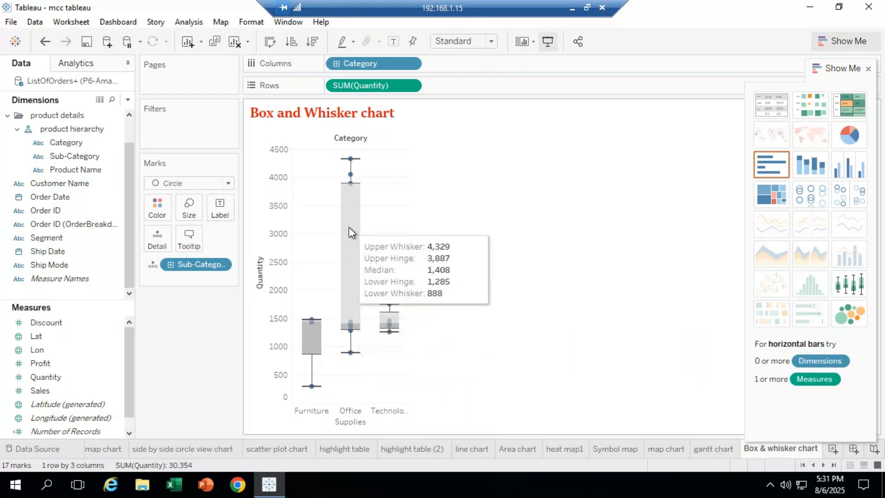
mouse_move(387, 317)
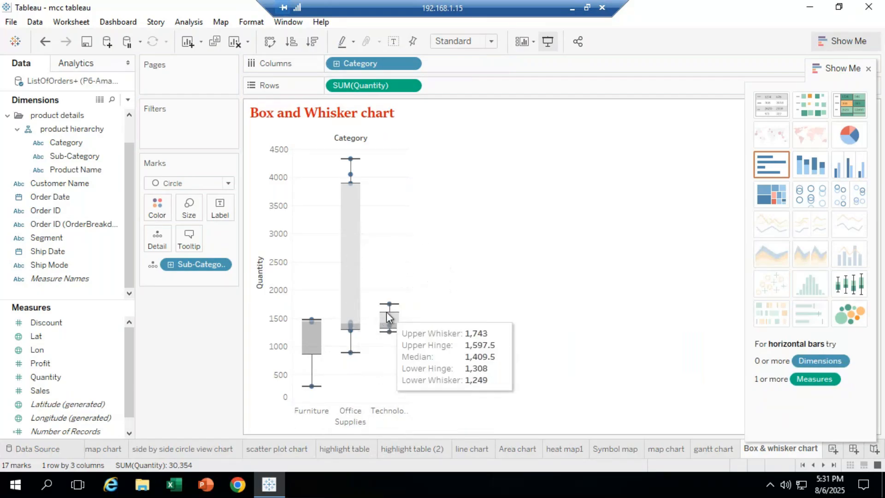
click(336, 65)
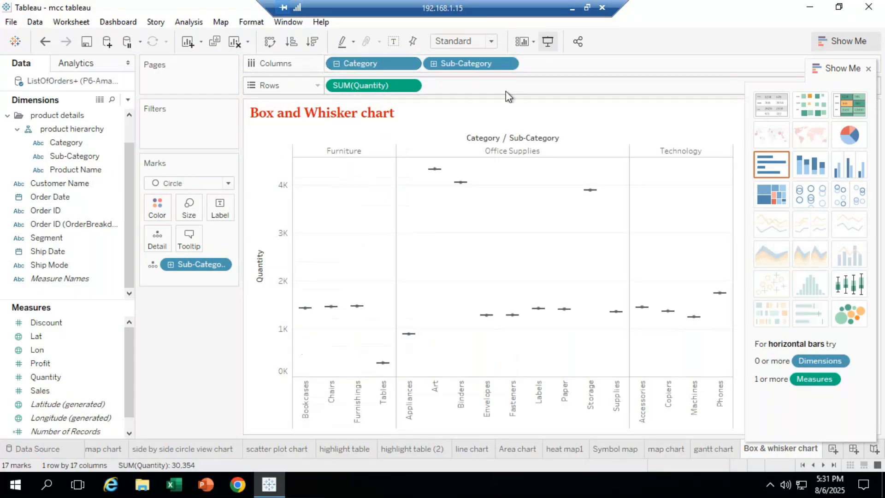
click(336, 63)
click(337, 64)
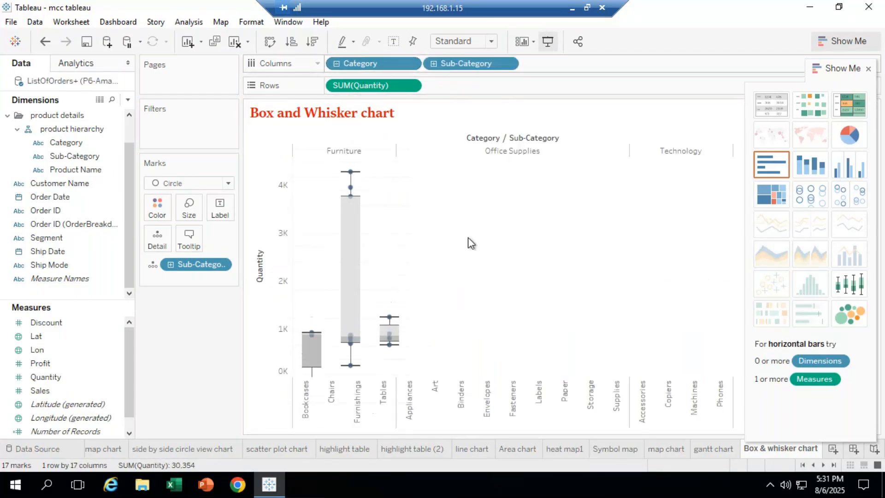
mouse_move(591, 195)
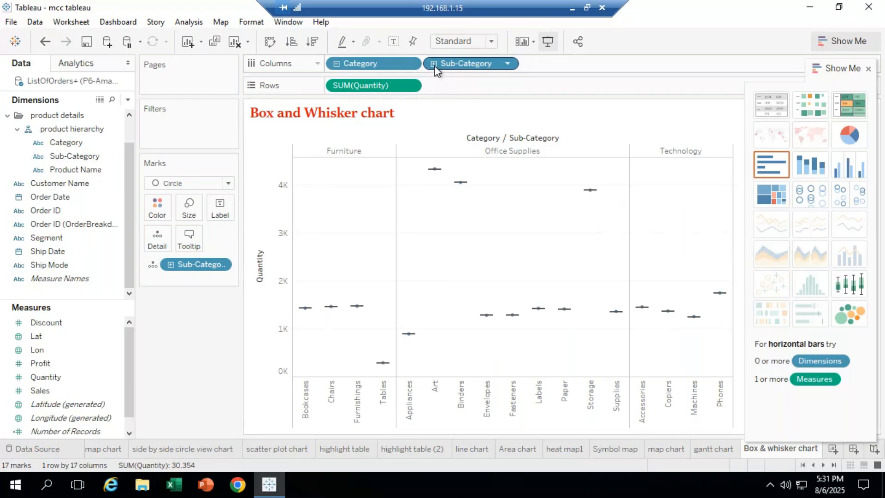
click(337, 64)
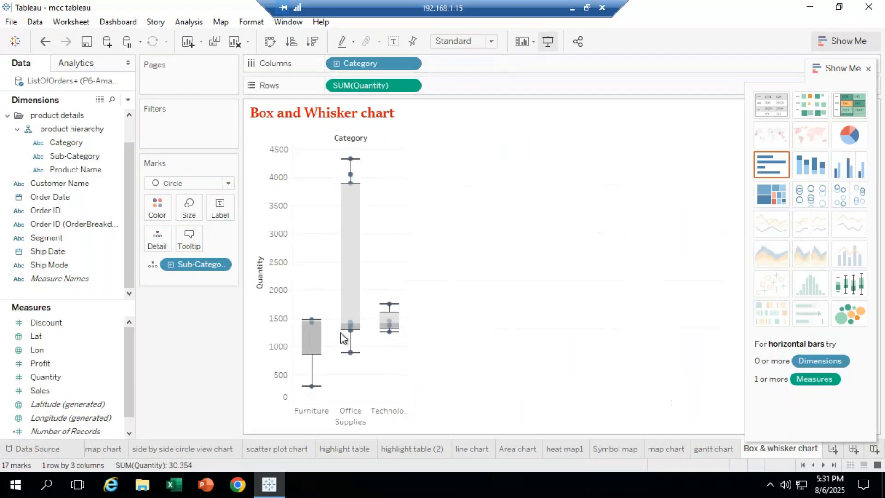
mouse_move(351, 316)
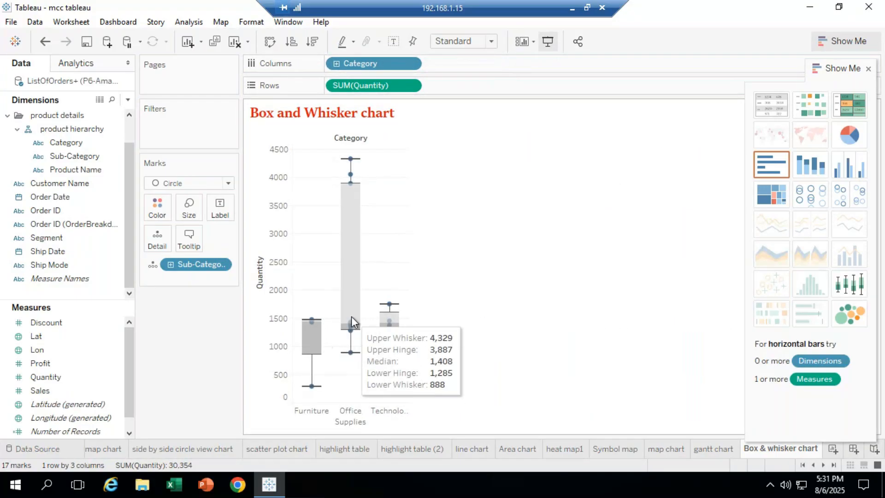
Open the Office Supplies box plot's edit settings, review the plot and formatting options, and accept them as they are
right_click(351, 279)
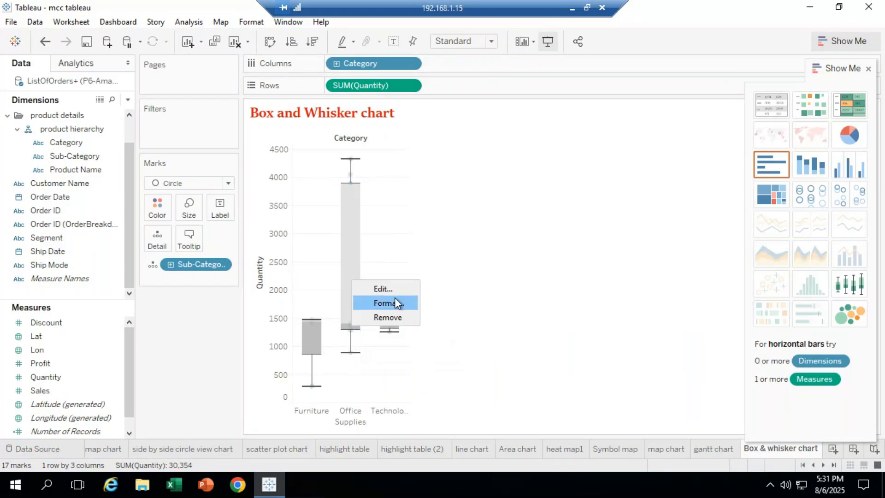
click(383, 288)
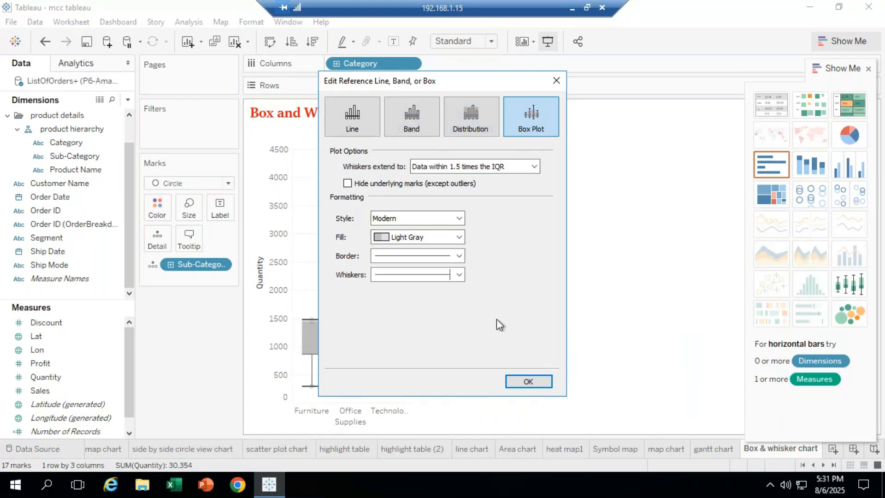
click(529, 380)
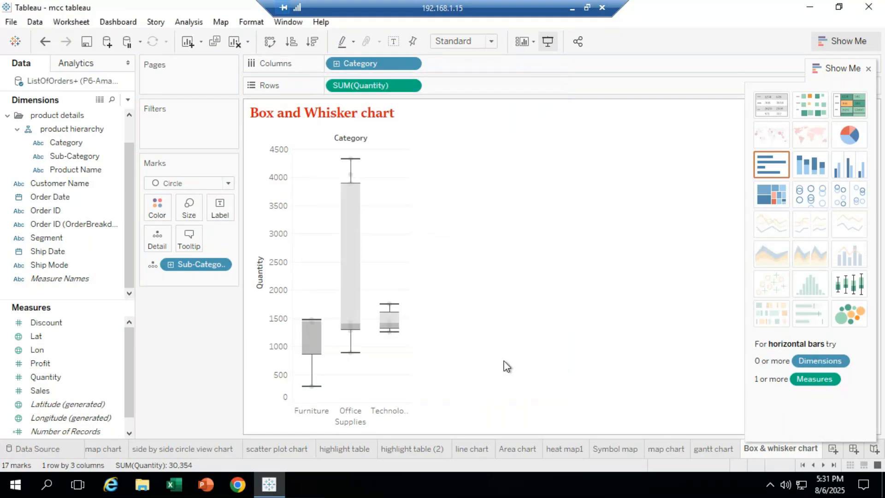
Format the box-and-whisker plot with a bright blue fill and close the formatting options
right_click(346, 273)
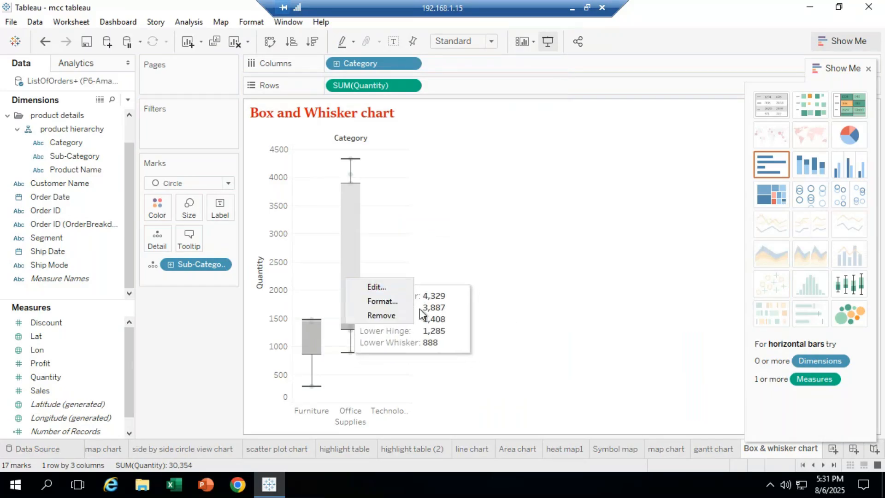
click(391, 303)
click(120, 121)
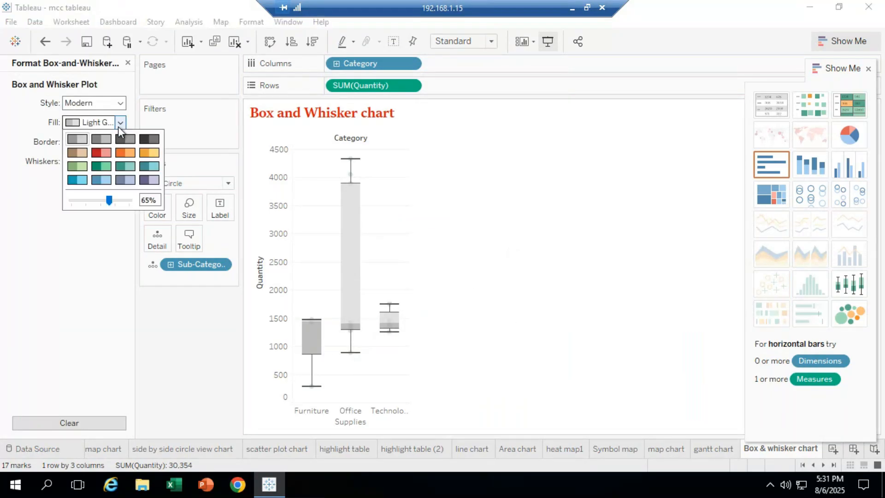
click(77, 180)
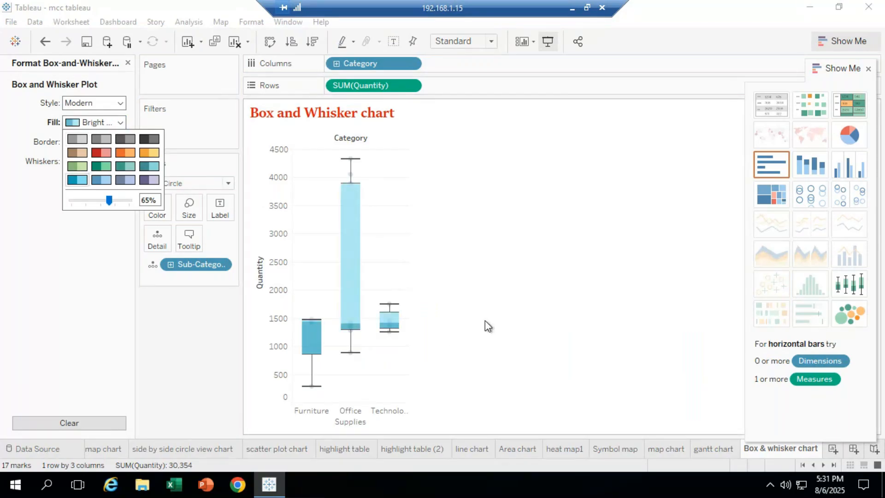
click(127, 62)
click(127, 62)
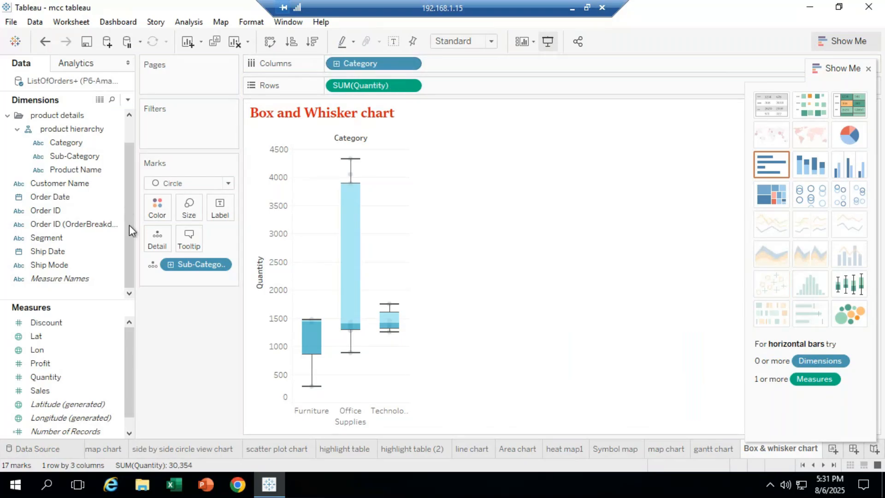
Add Segment to the columns after Category to split each category's box plot by segment, and examine the resulting boxes
drag(128, 211, 131, 177)
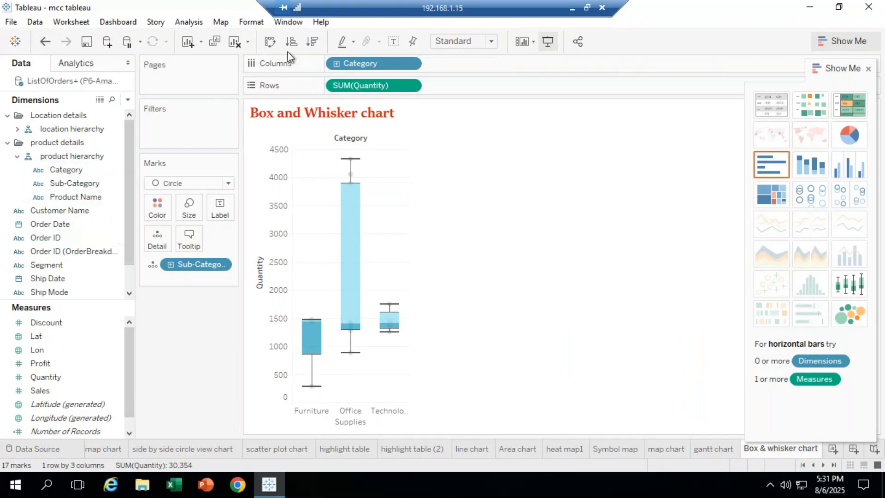
click(62, 266)
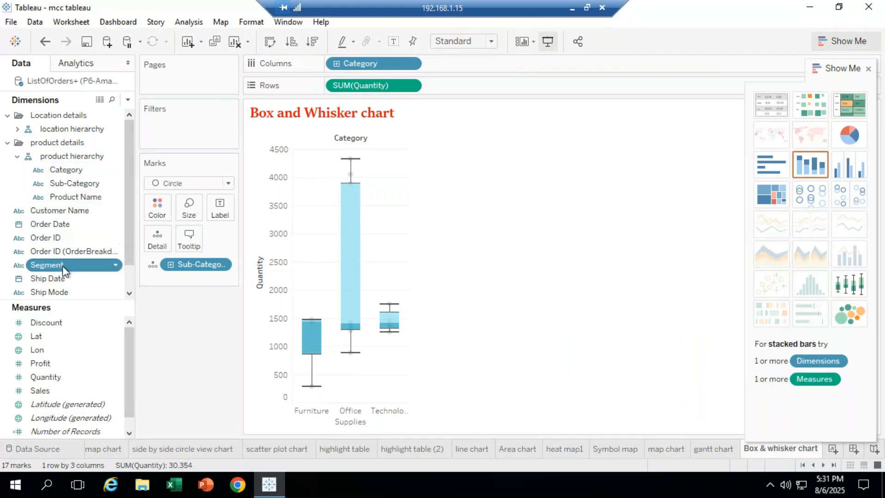
drag(62, 270, 367, 101)
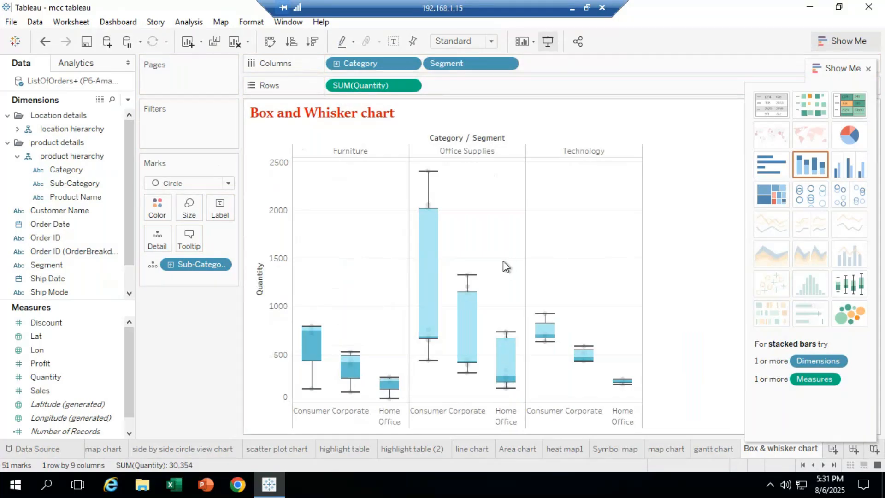
mouse_move(425, 312)
mouse_move(493, 371)
mouse_move(442, 290)
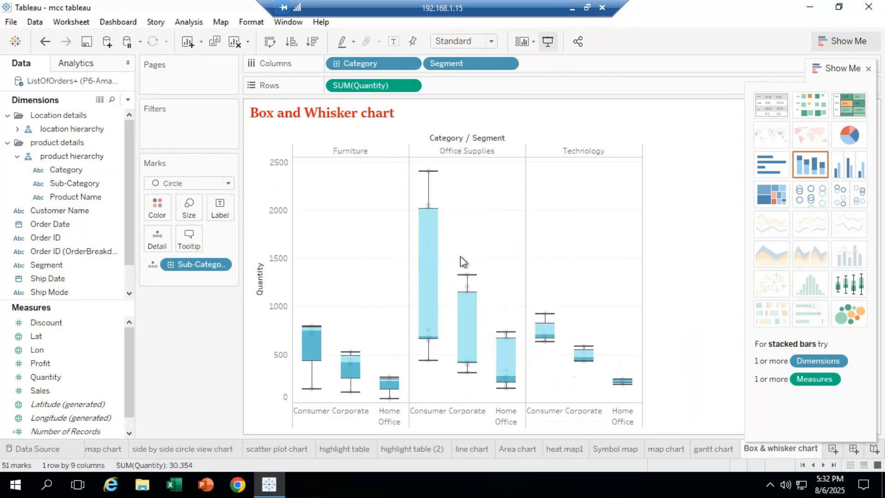
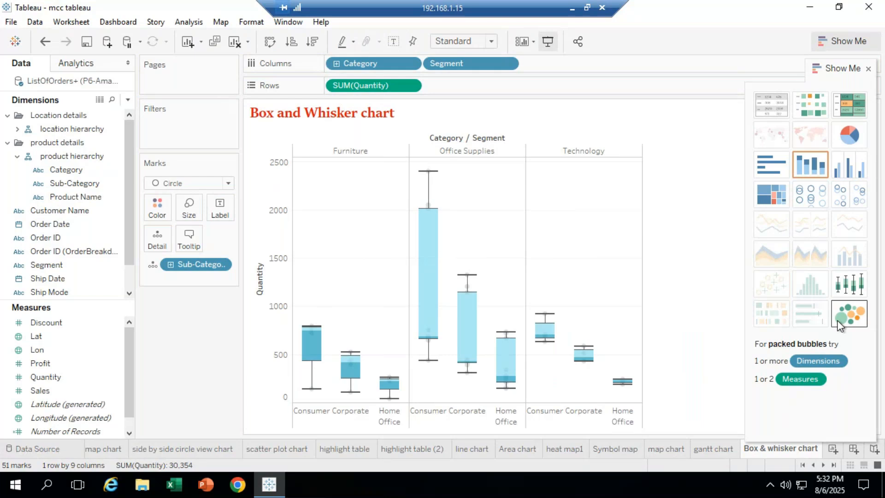
Add a new blank worksheet, minimize the remote session, and switch to the GoTo Meeting window
click(833, 450)
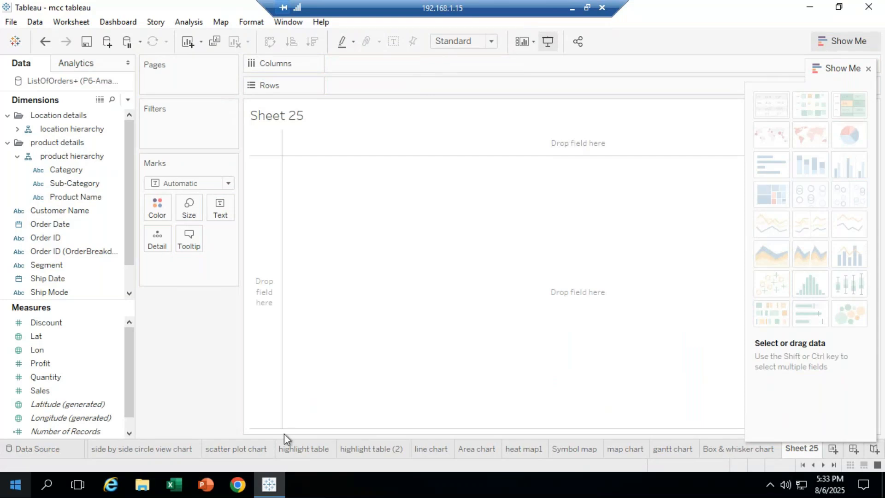
click(572, 8)
mouse_move(134, 492)
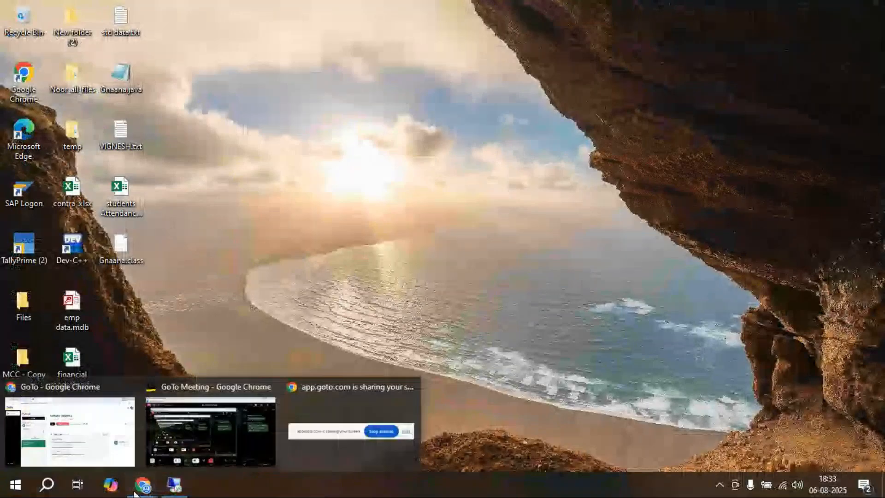
click(238, 437)
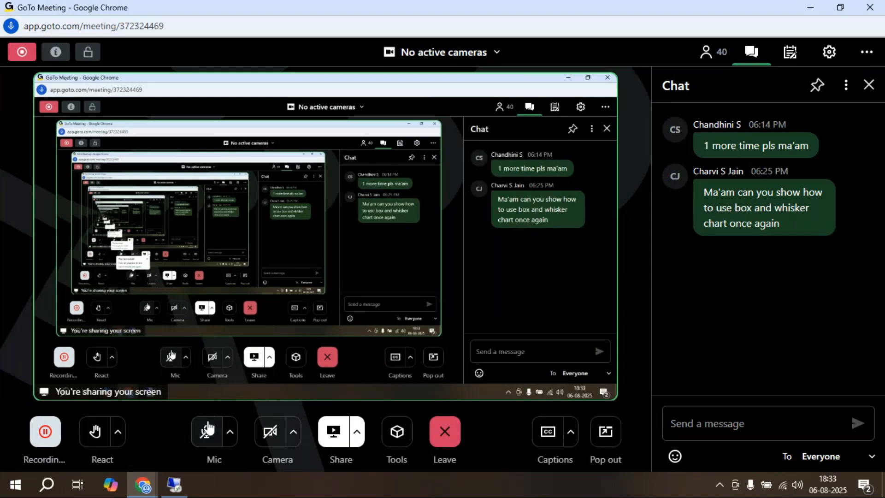
Unmute the microphone in GoTo Meeting, minimize the meeting window, and return to the new worksheet in the remote Tableau session
click(209, 427)
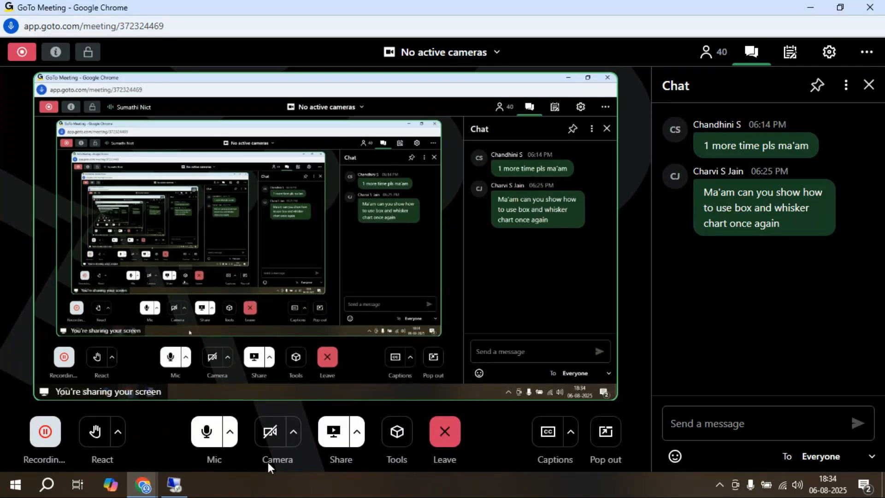
mouse_move(176, 490)
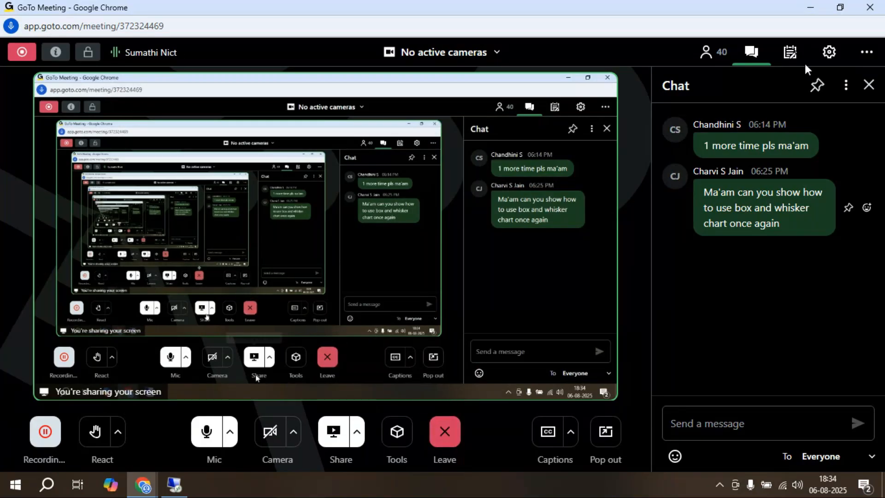
click(810, 7)
click(175, 485)
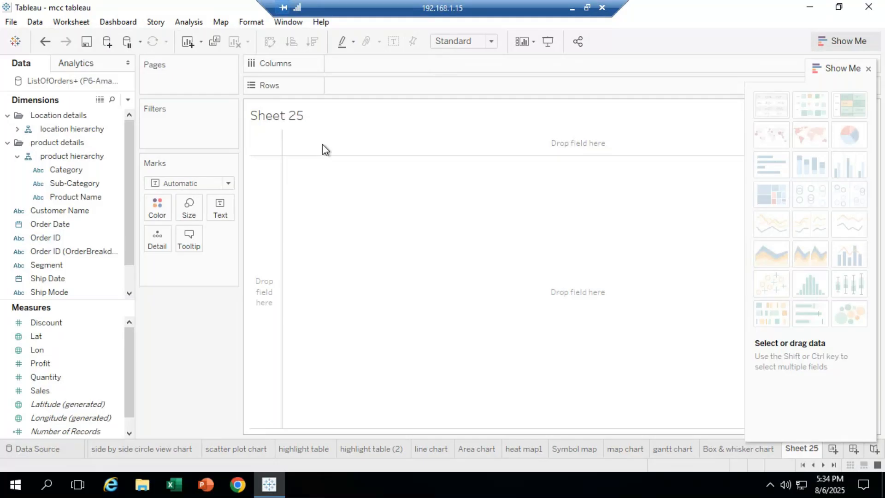
click(72, 338)
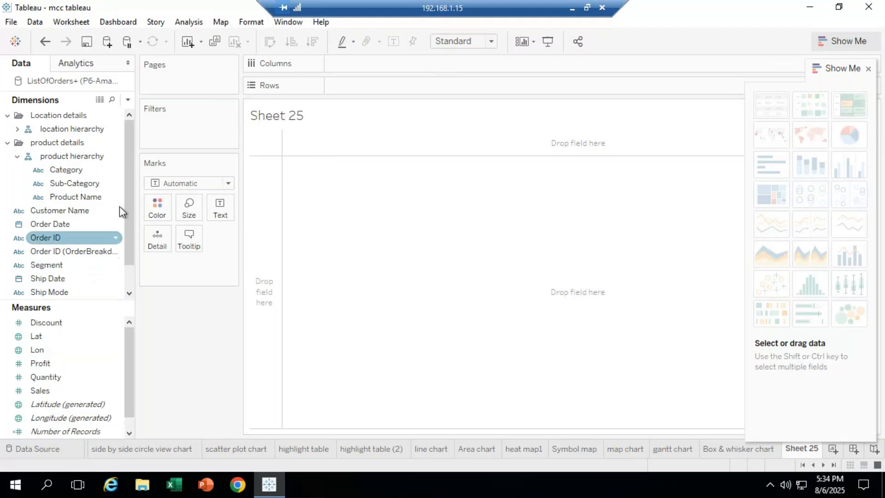
Expand the location hierarchy, add State to the rows, and look through the list of states
click(18, 129)
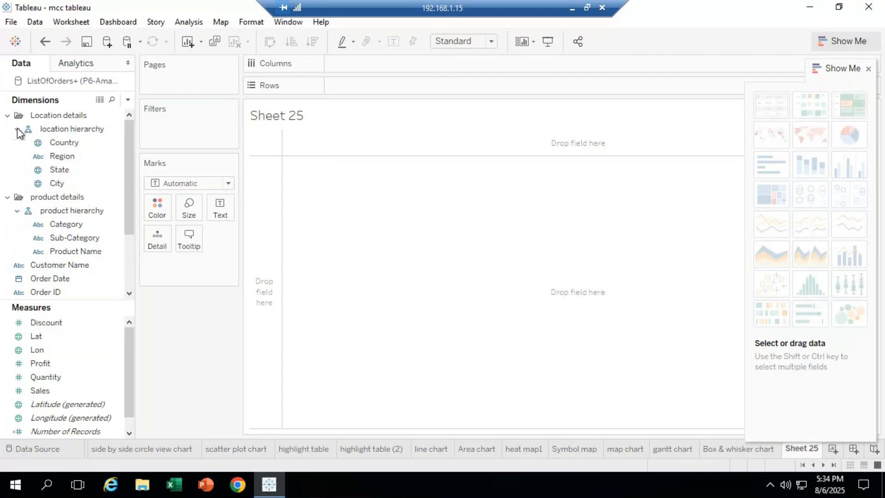
drag(59, 171, 350, 90)
drag(373, 225, 374, 226)
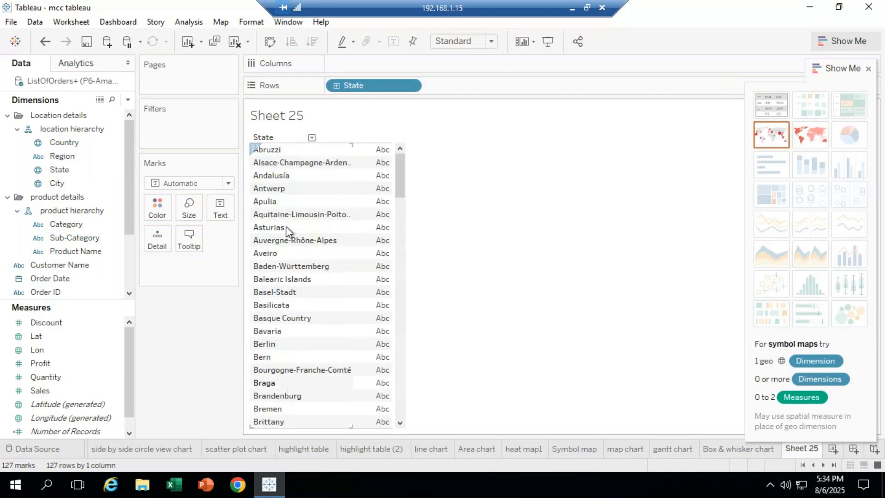
drag(396, 184, 395, 328)
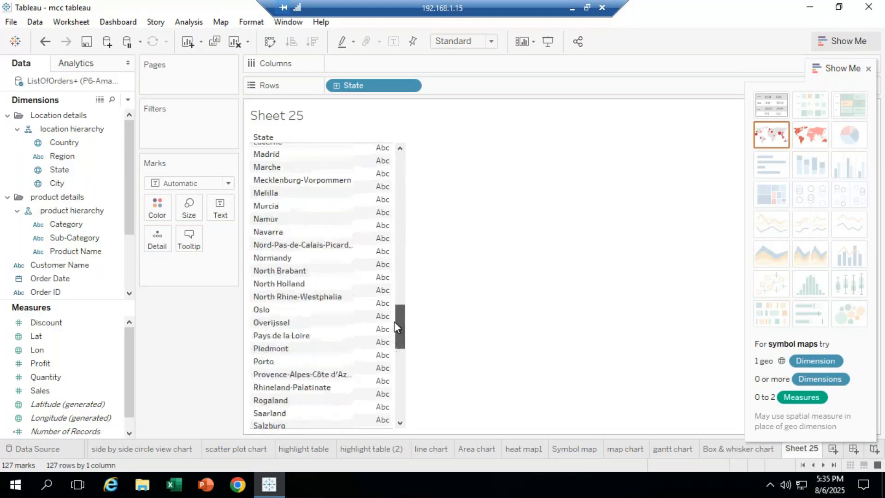
drag(397, 321, 480, 181)
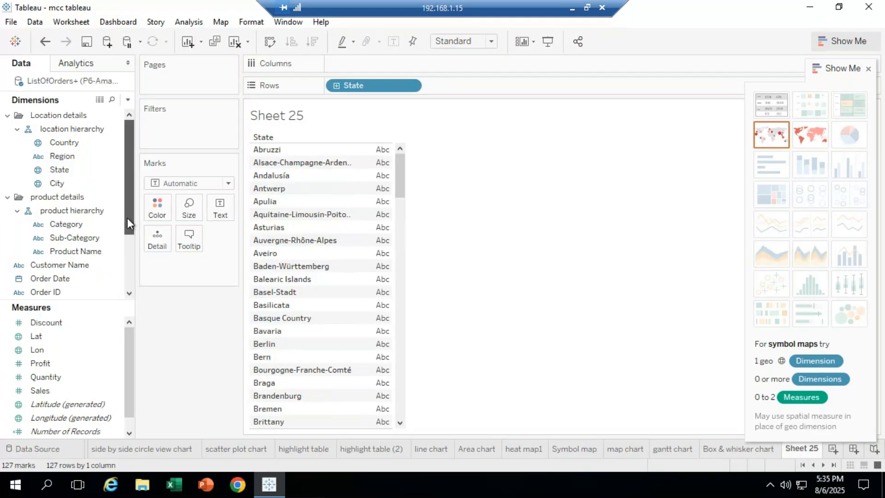
Add Sales to the columns and convert the view to a packed bubbles chart fitted to Entire View
drag(127, 217, 130, 270)
drag(38, 389, 350, 65)
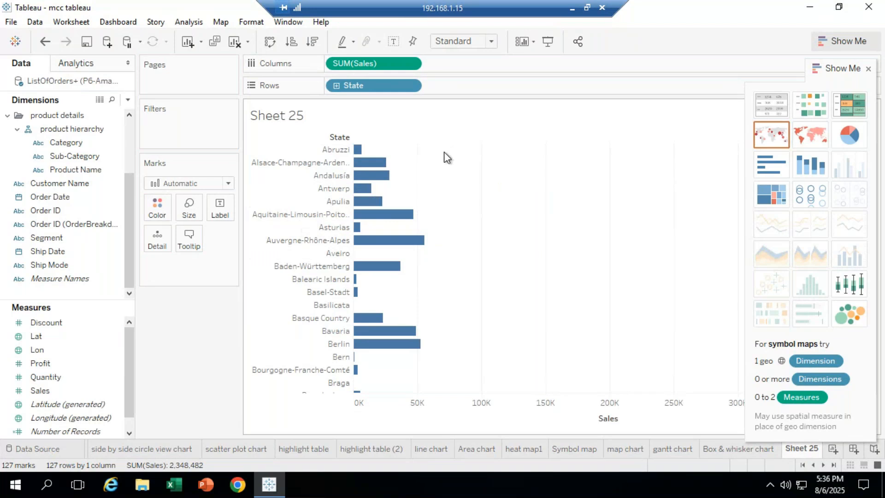
click(850, 318)
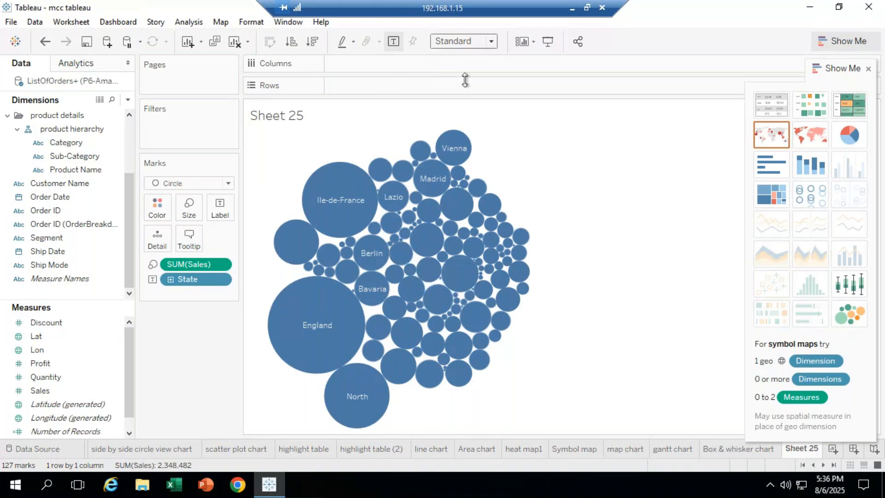
click(492, 41)
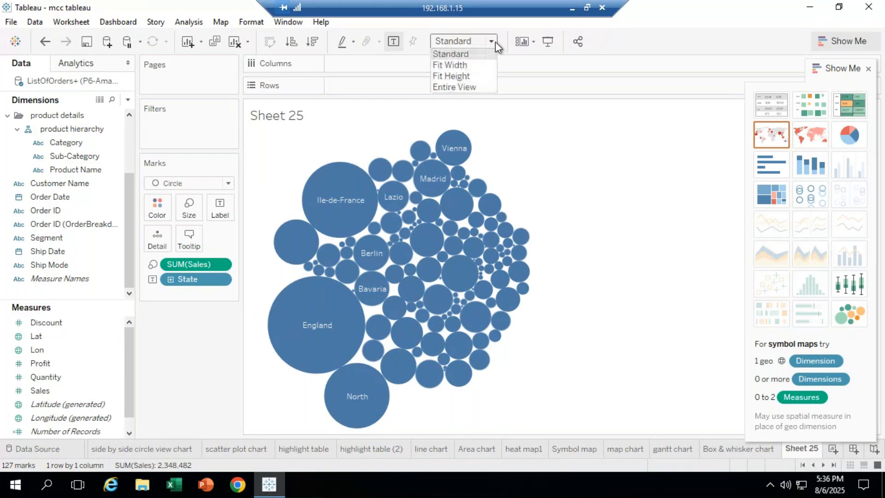
click(476, 85)
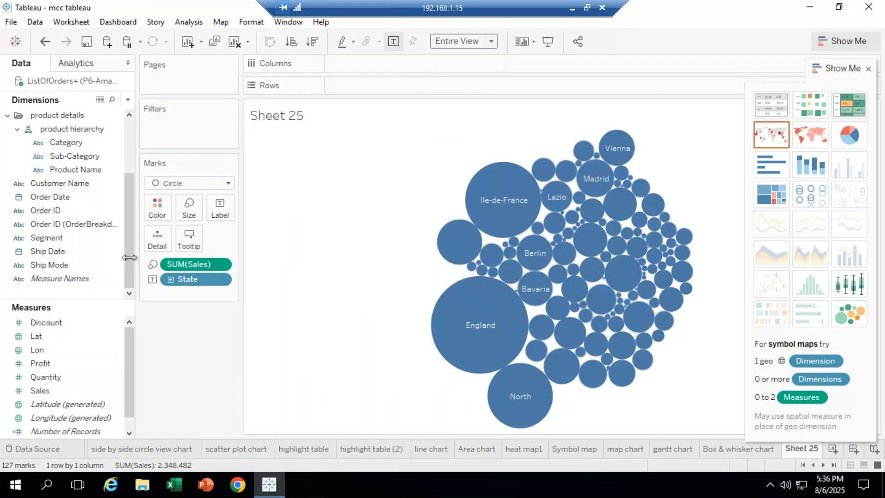
Color the packed bubbles by Country
drag(130, 257, 131, 220)
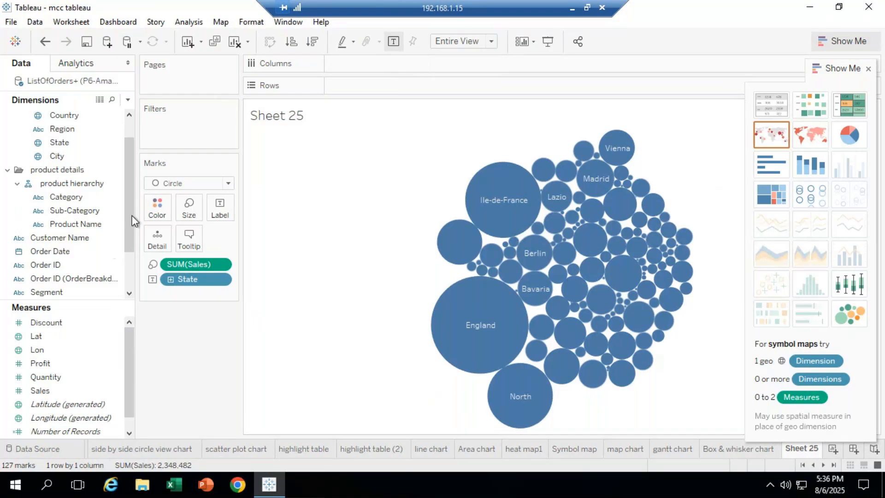
scroll(132, 215, up, 2)
drag(70, 145, 155, 204)
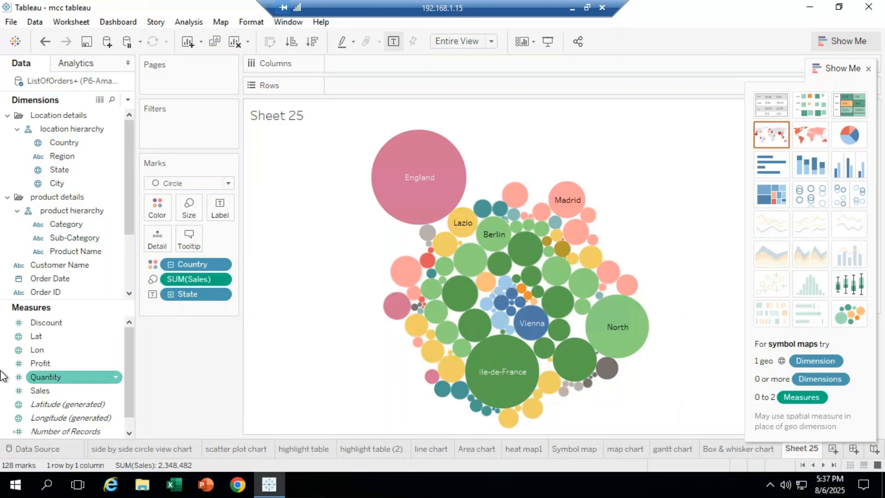
Add Profit to the bubble labels and examine the details of several bubbles
drag(51, 364, 220, 209)
mouse_move(494, 379)
mouse_move(520, 309)
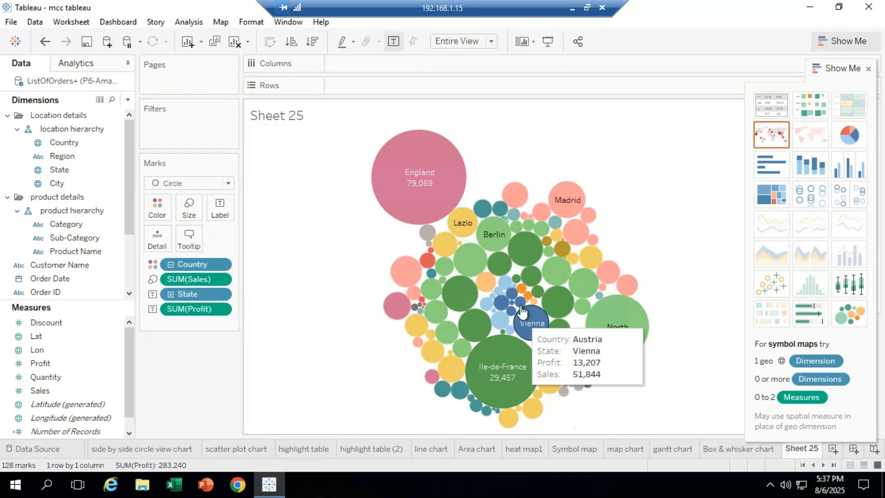
mouse_move(496, 242)
mouse_move(425, 182)
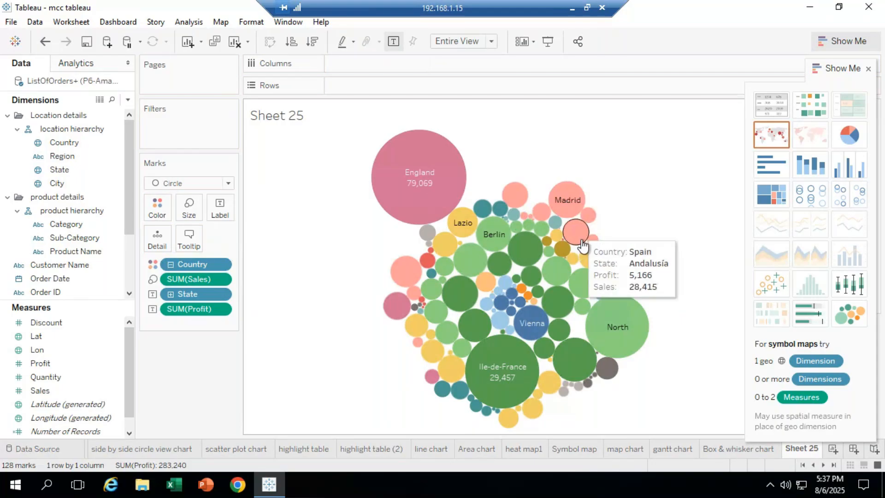
mouse_move(541, 269)
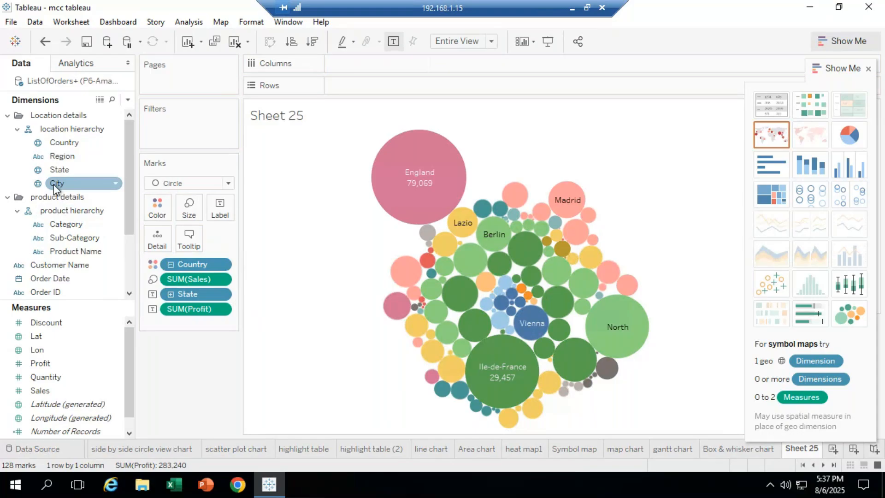
Try coloring the bubbles by City, remove that coloring, and color them by State instead
drag(55, 187, 157, 213)
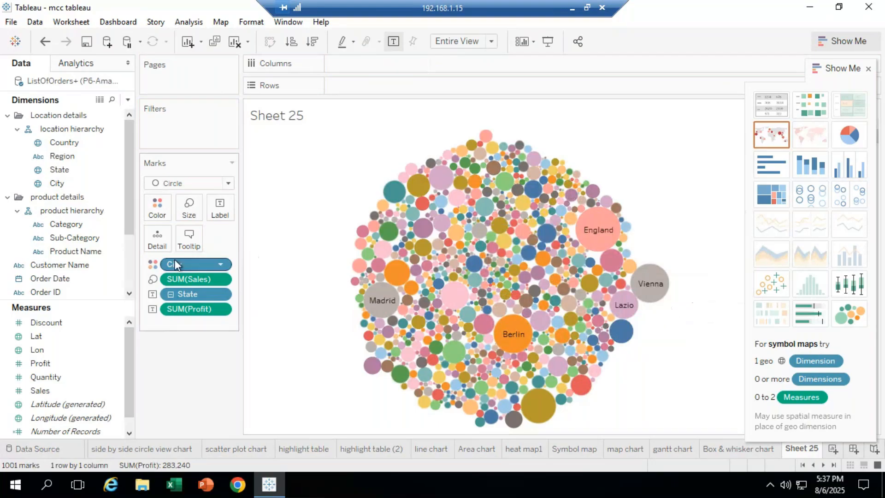
drag(174, 263, 139, 281)
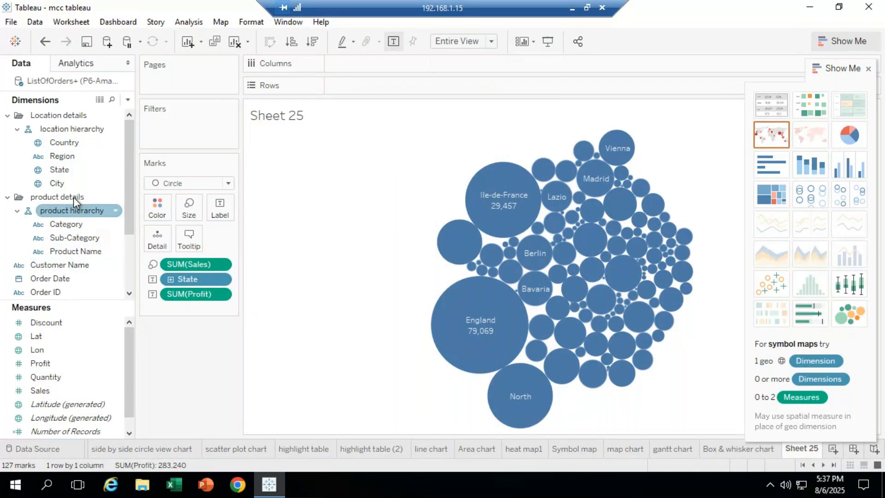
drag(62, 170, 158, 208)
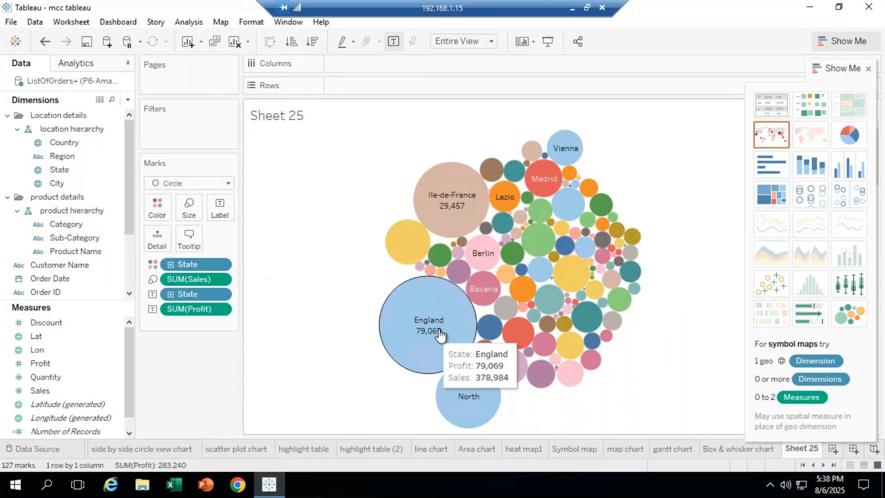
Add Sales to the bubble labels and move the Show Me chart choices aside to uncover the State color legend
drag(62, 391, 222, 207)
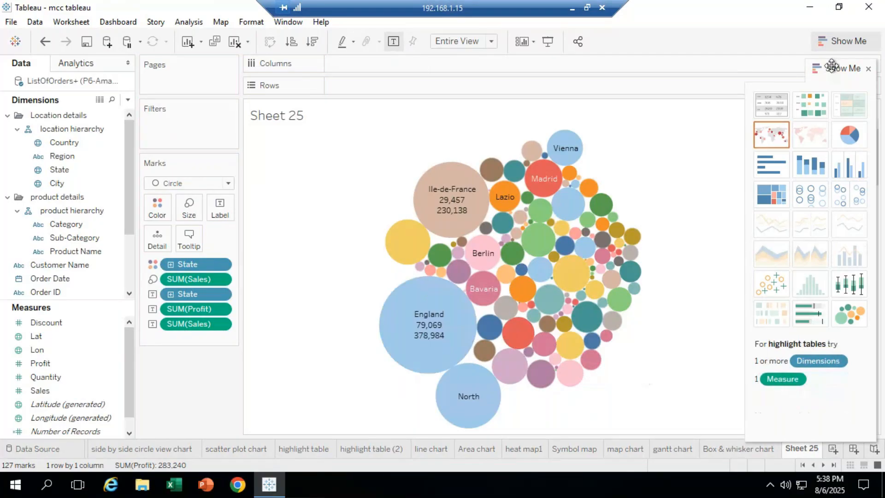
drag(858, 180, 876, 307)
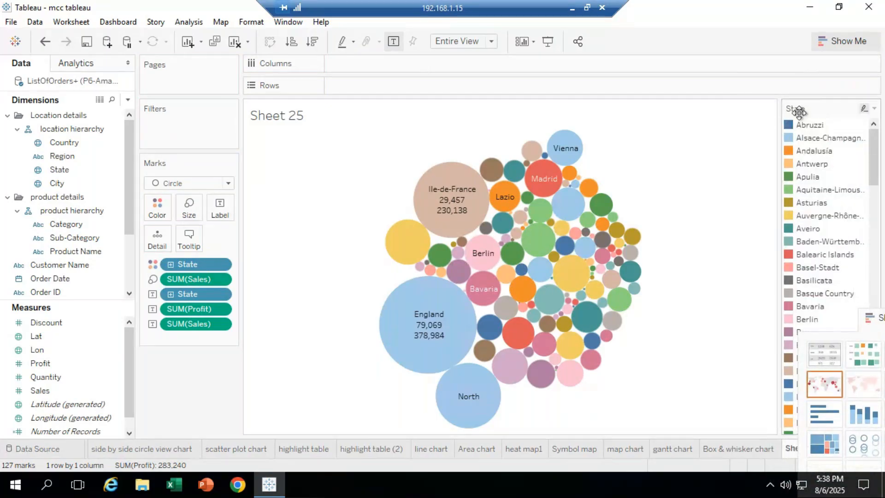
drag(871, 174, 873, 138)
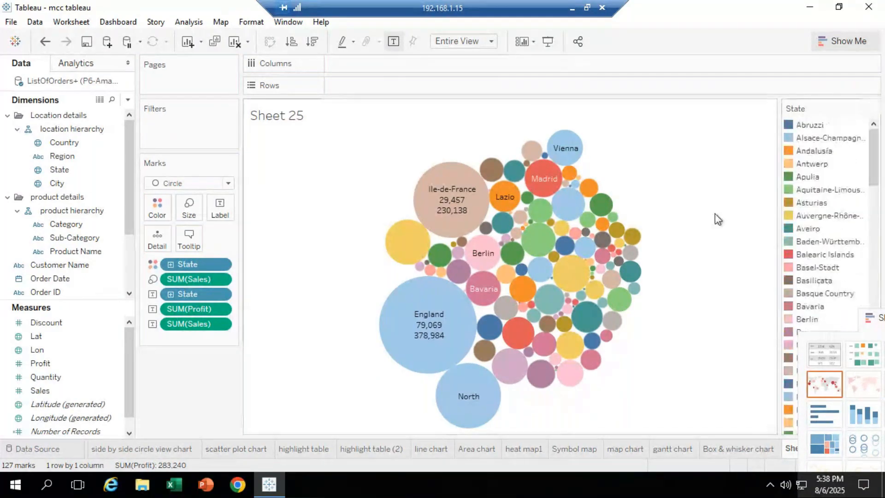
Select Alsace-Champagne-Ardenne-Lorraine in the State legend, open its color editing, and choose light blue from the Automatic palette
click(819, 137)
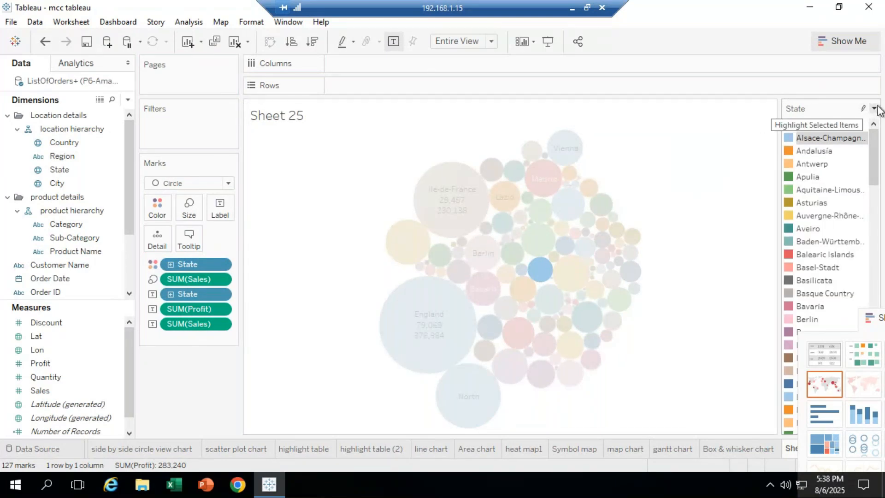
click(875, 109)
click(810, 124)
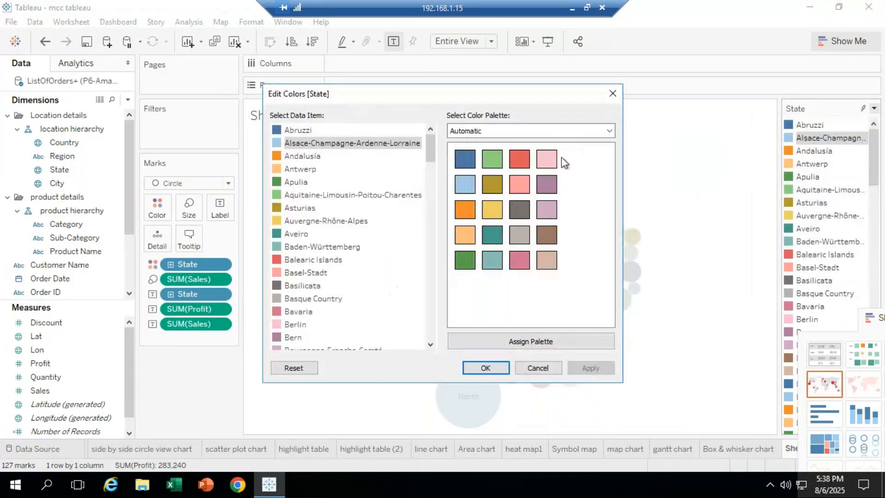
click(470, 188)
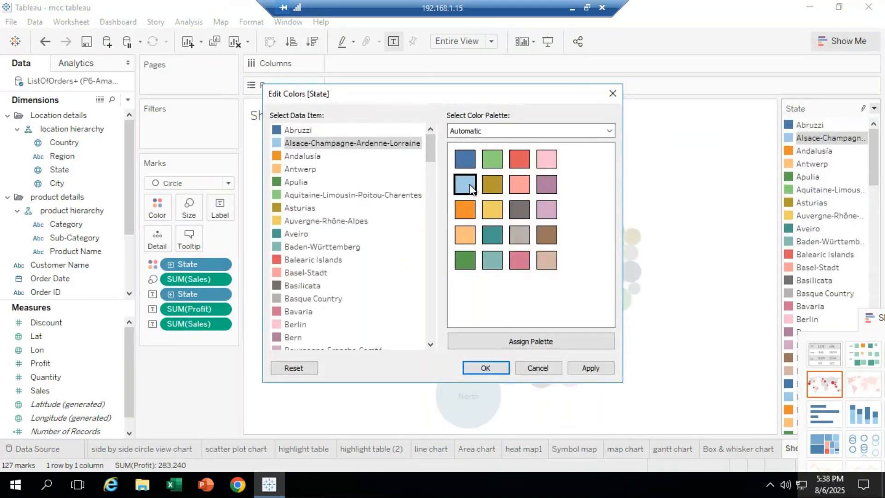
Recolor Alsace-Champagne-Ardenne-Lorraine with a dark red from the Red palette and apply the color change
click(606, 131)
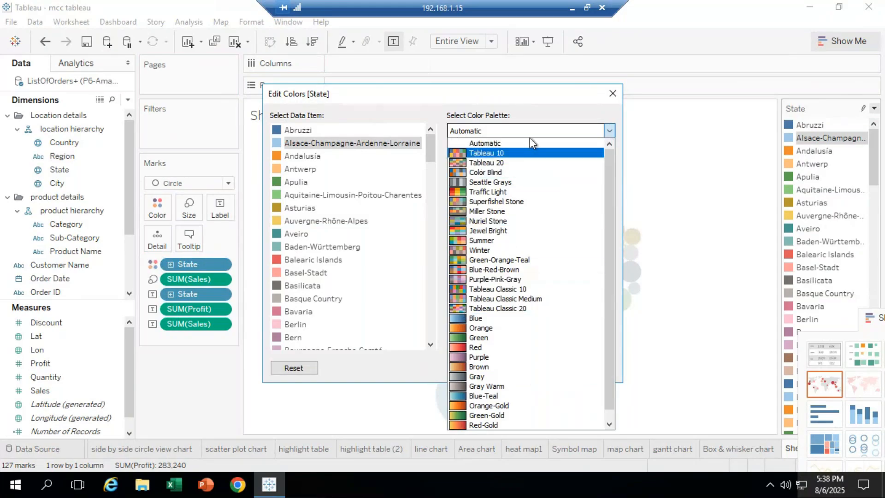
click(478, 347)
click(540, 182)
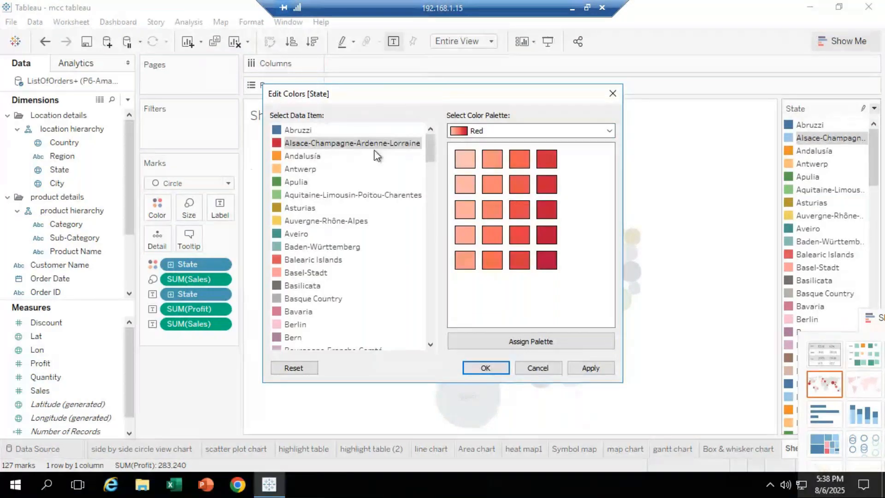
click(485, 368)
mouse_move(579, 304)
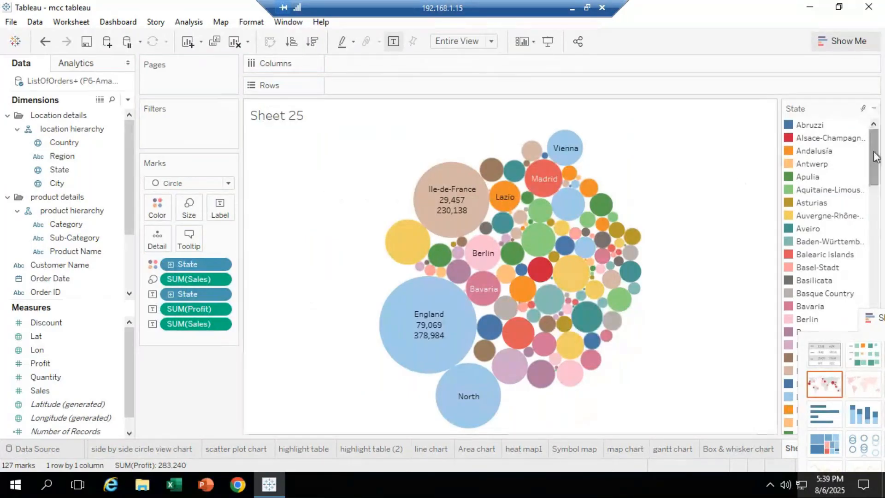
Rename Sheet 25 as "packed bubble chart", moving the Show Me chart list off the sheet's name
drag(870, 317, 144, 68)
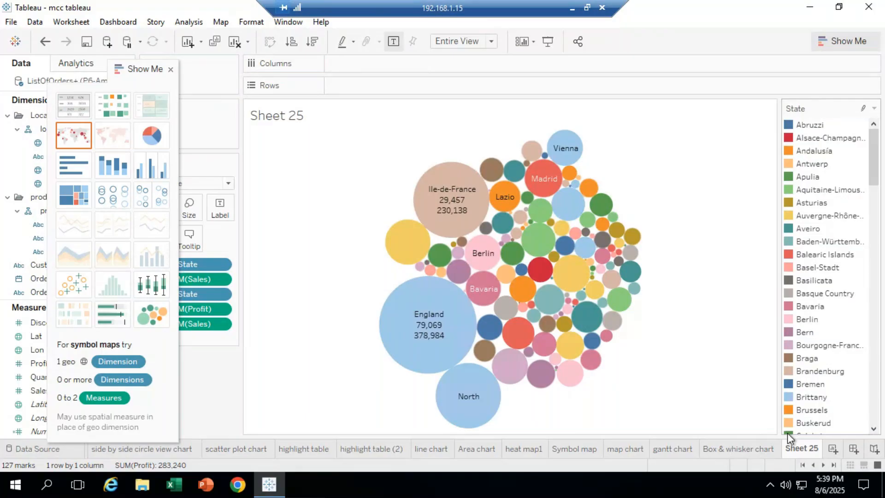
right_click(807, 450)
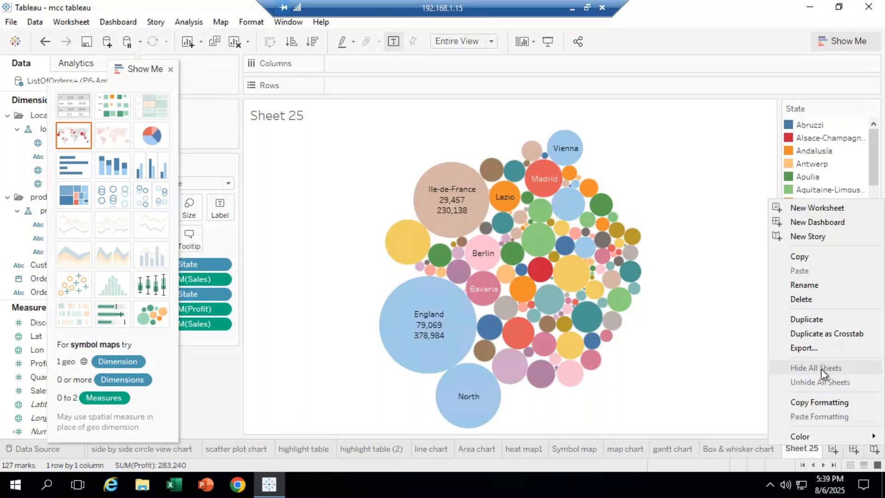
click(818, 285)
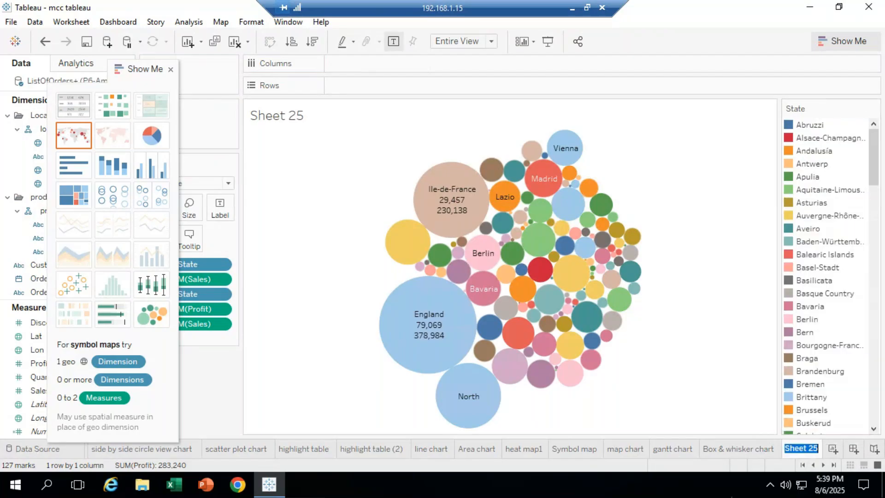
text(packed b)
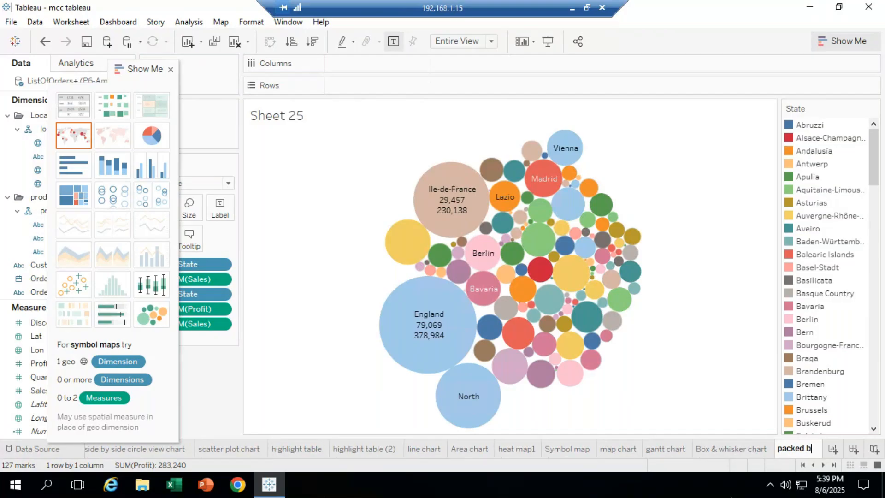
text(ubble chart)
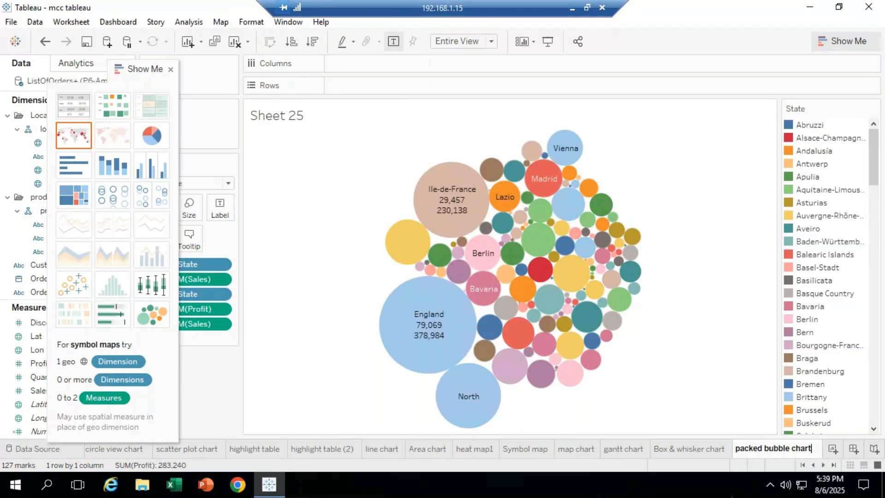
click(689, 402)
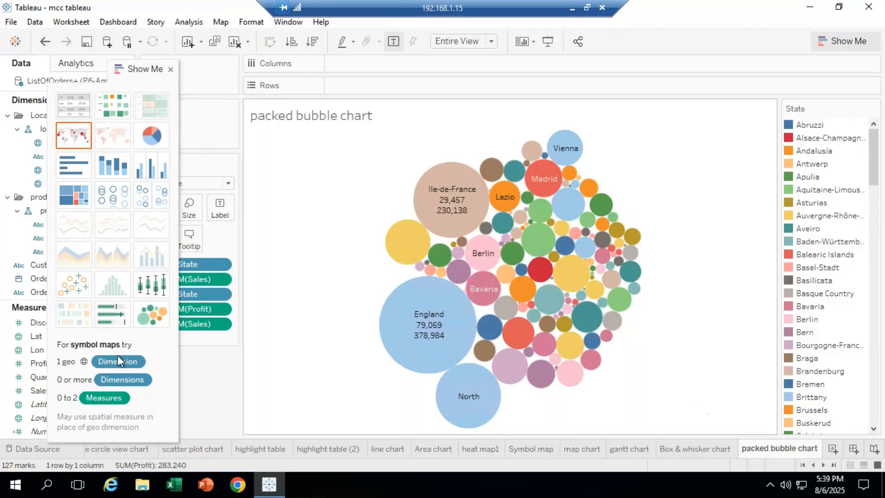
Switch to the GoTo Meeting window to read the chat requests and return to the Tableau remote session
drag(167, 69, 875, 104)
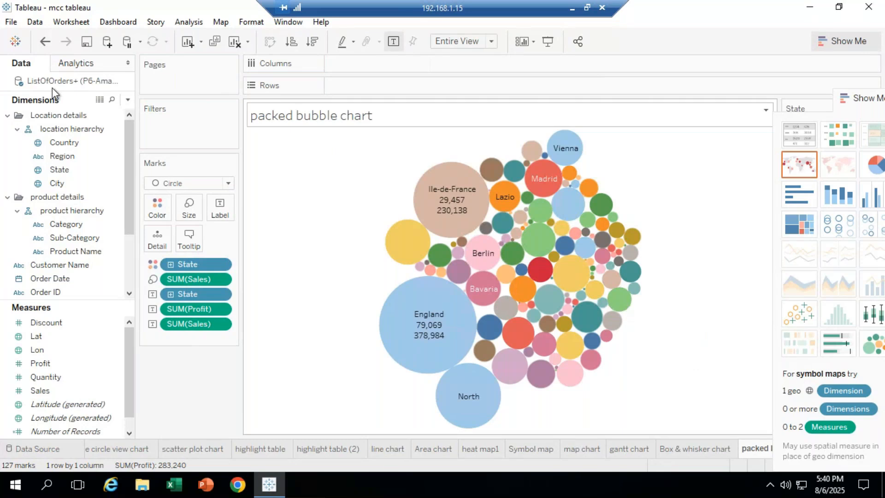
click(570, 8)
mouse_move(142, 484)
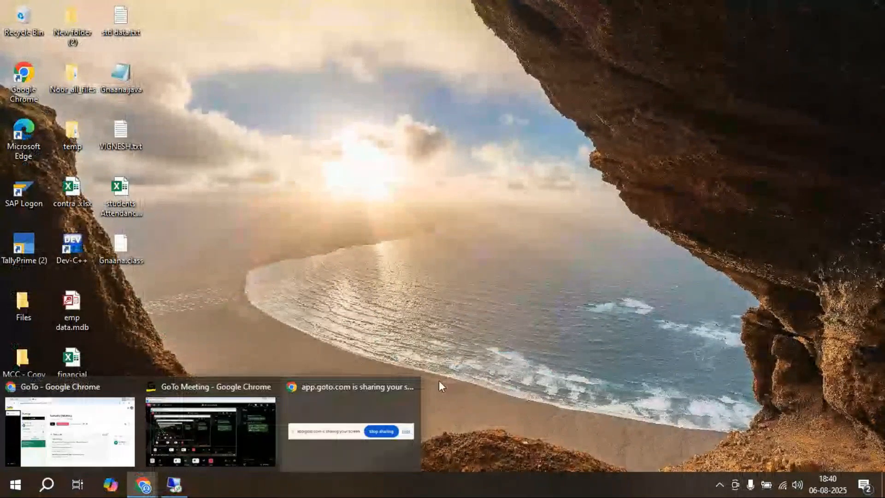
click(240, 441)
click(175, 484)
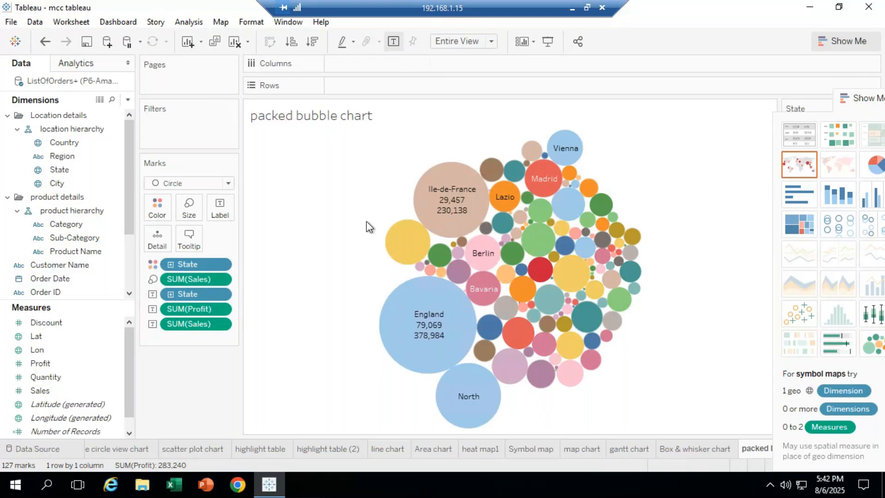
drag(849, 98, 112, 111)
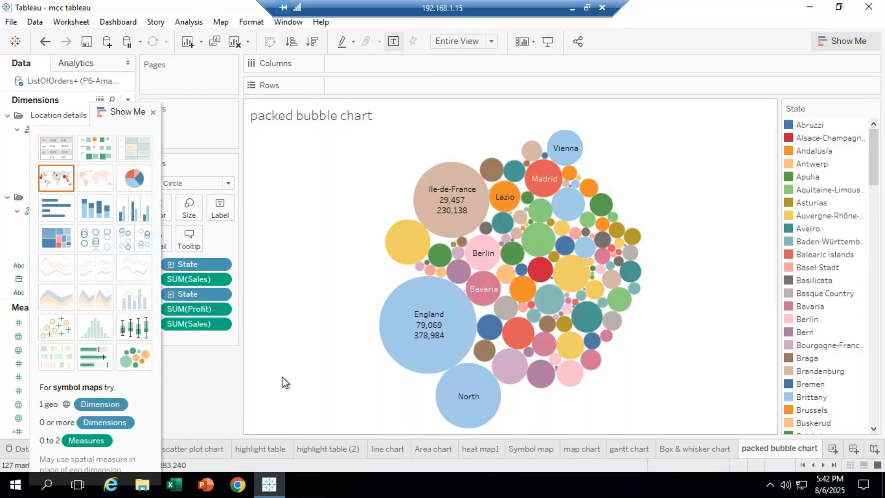
click(572, 7)
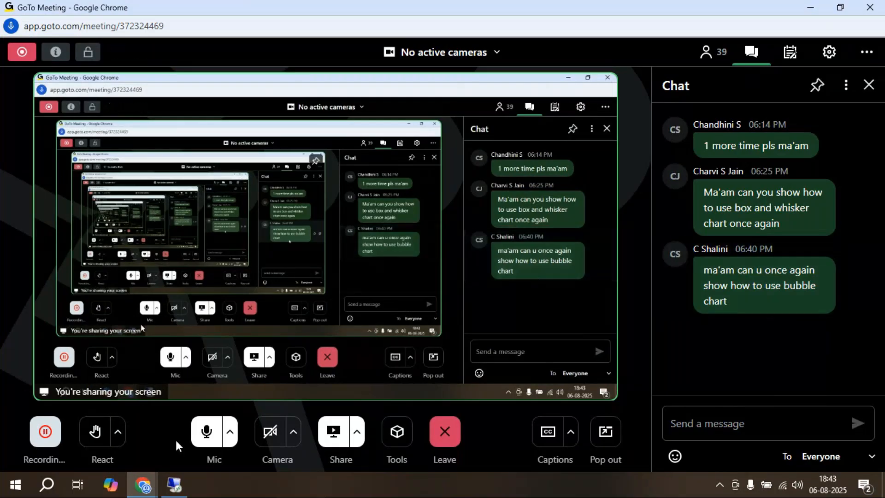
click(173, 485)
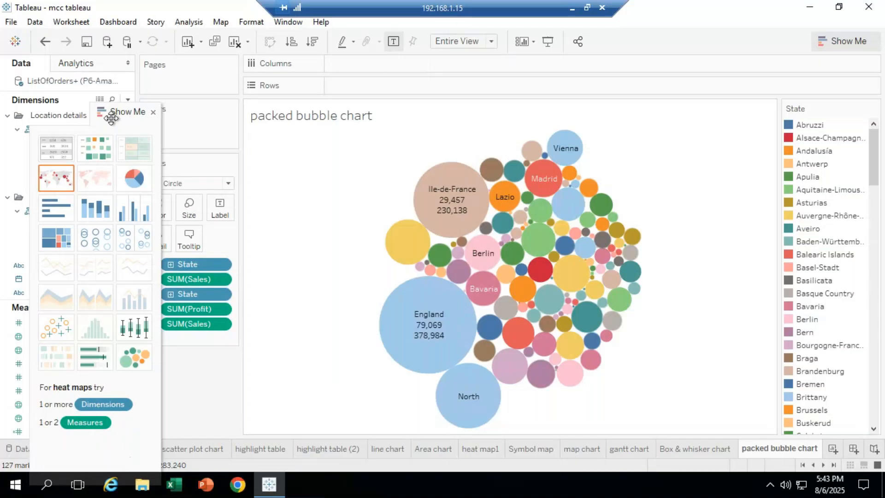
Clear the packed bubble chart worksheet and place State on Rows
drag(111, 119, 864, 85)
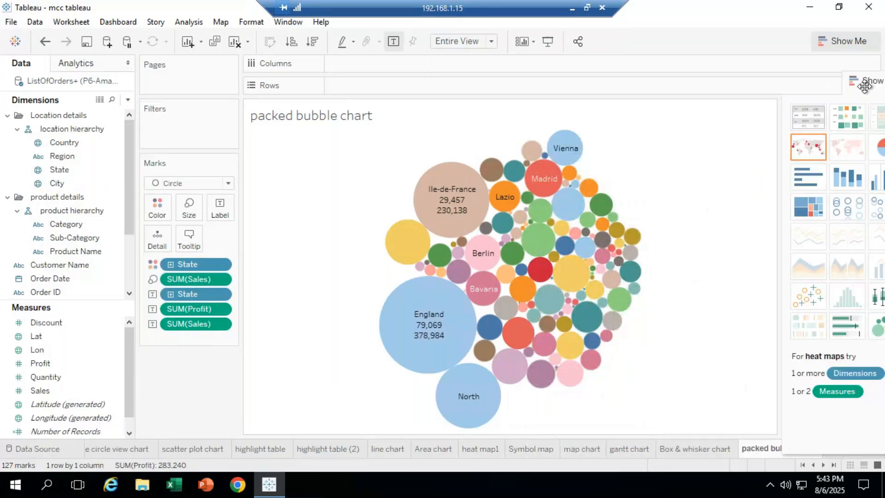
mouse_move(582, 209)
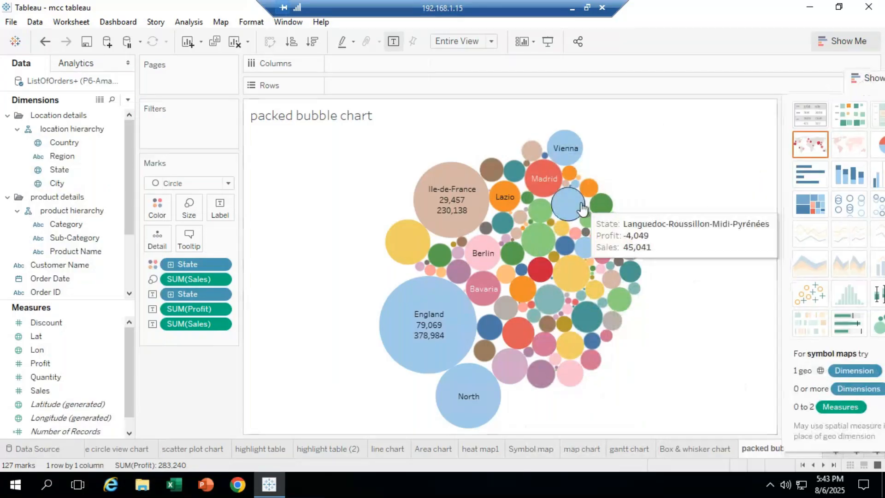
click(234, 42)
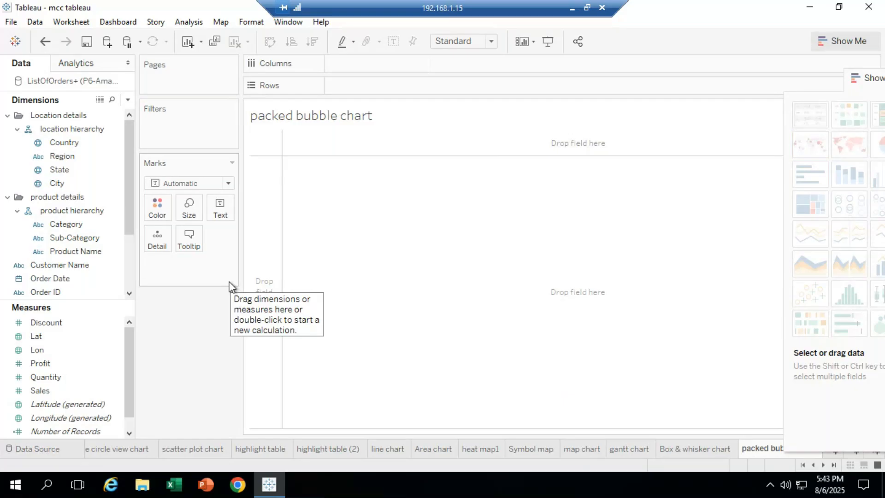
click(122, 341)
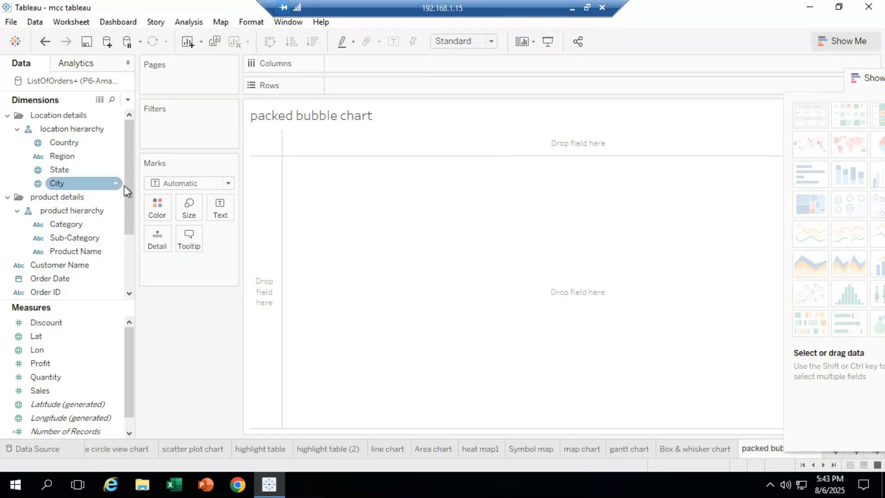
drag(72, 170, 369, 92)
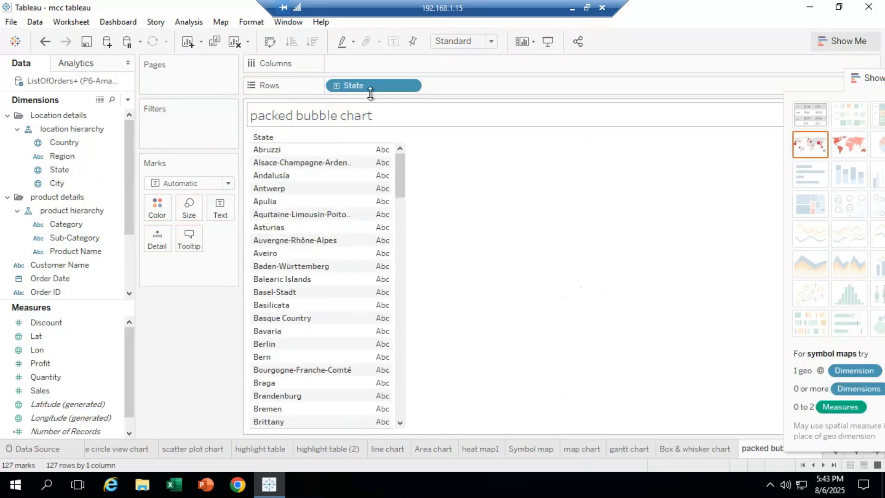
drag(403, 184, 396, 156)
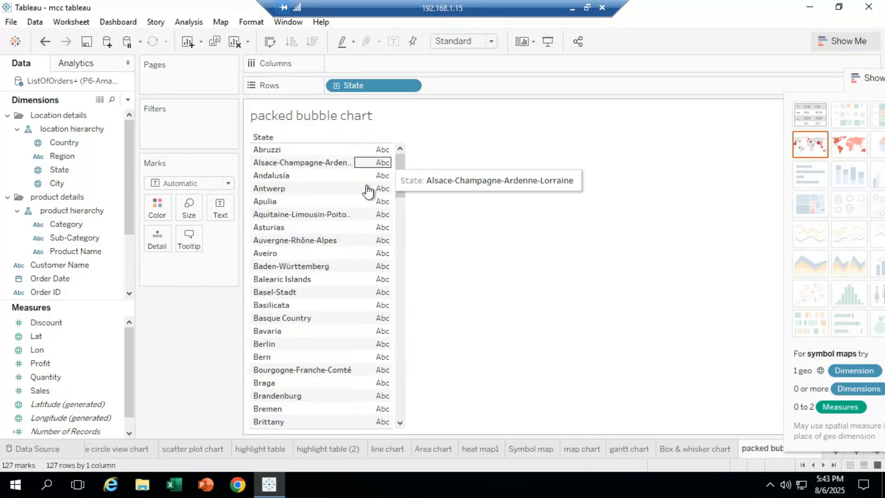
Add Sales to the State view and convert it into a packed bubbles chart
click(51, 394)
drag(73, 390, 410, 192)
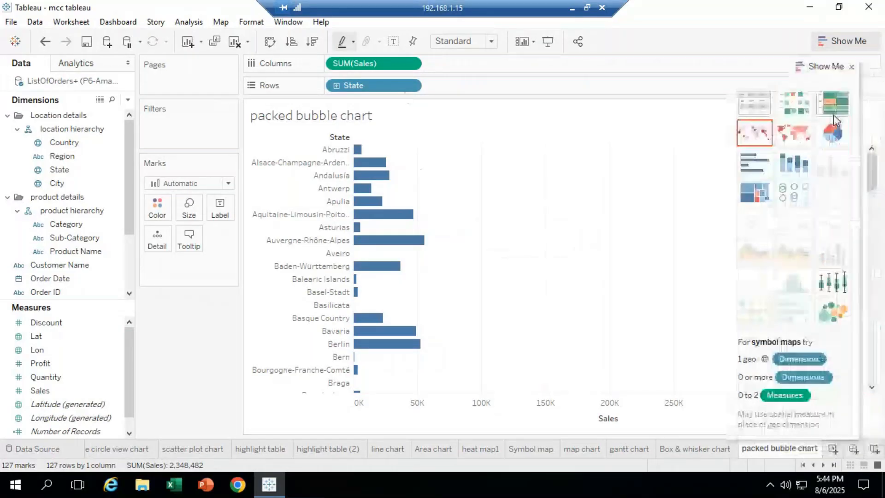
click(832, 312)
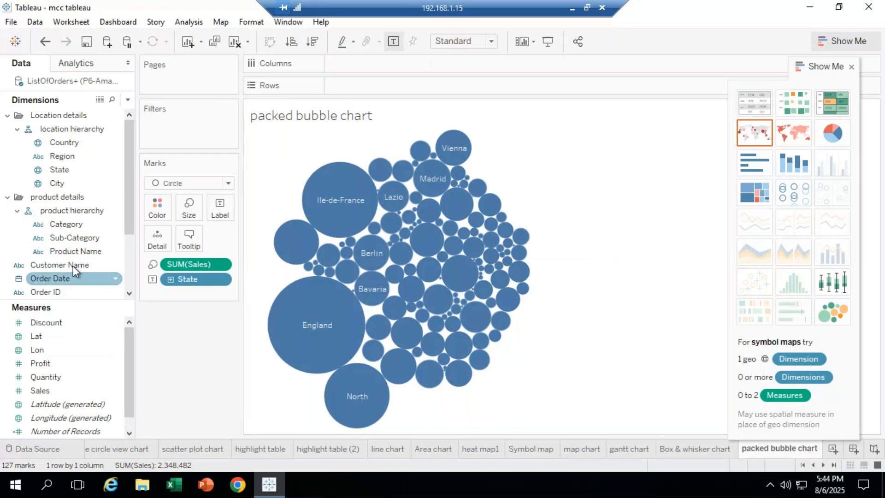
Color the bubbles by State and label them with Sales and Profit
drag(60, 169, 157, 211)
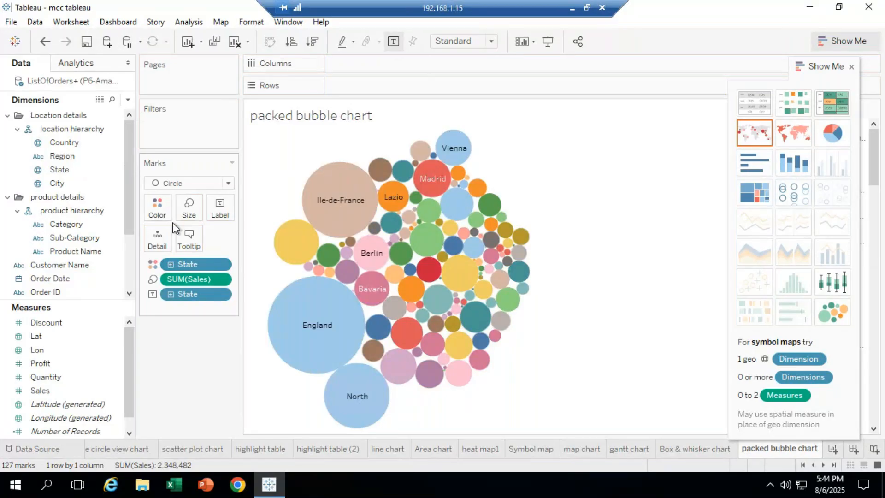
mouse_move(391, 289)
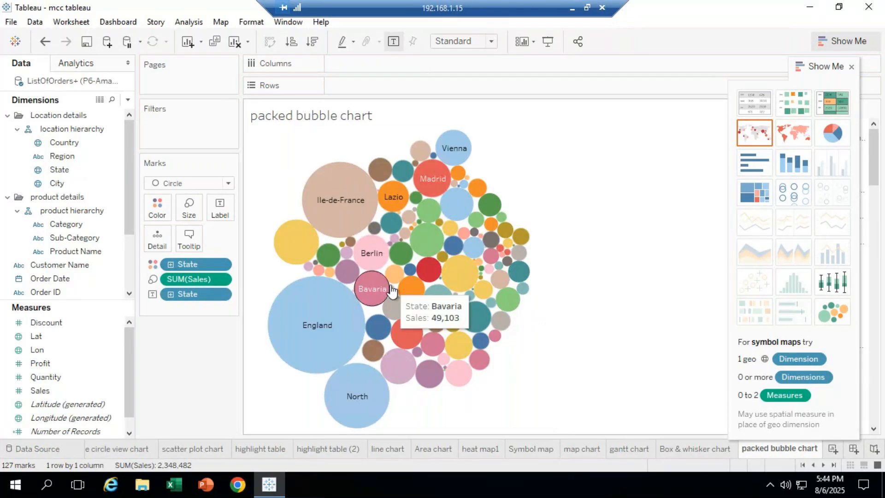
drag(73, 389, 218, 204)
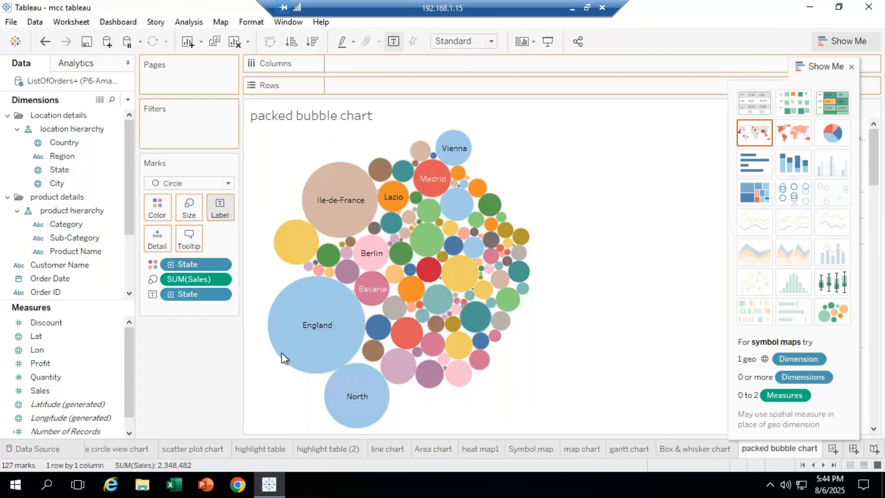
mouse_move(340, 292)
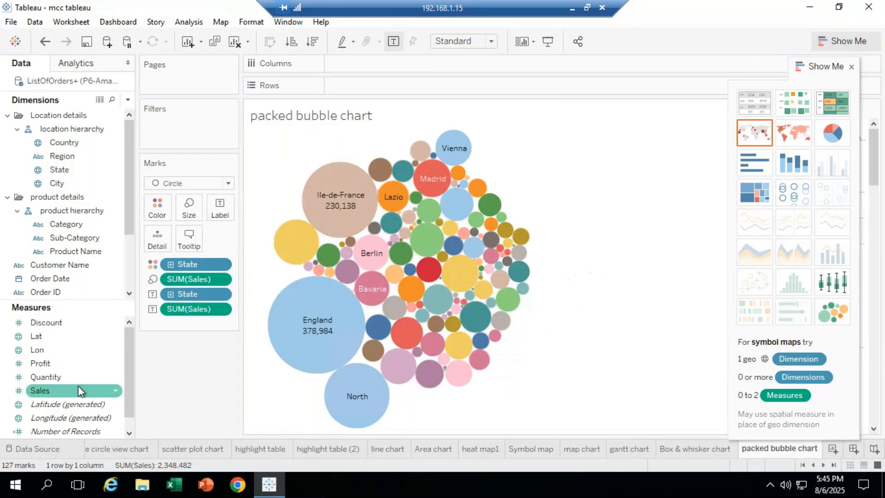
click(51, 363)
drag(128, 333, 220, 202)
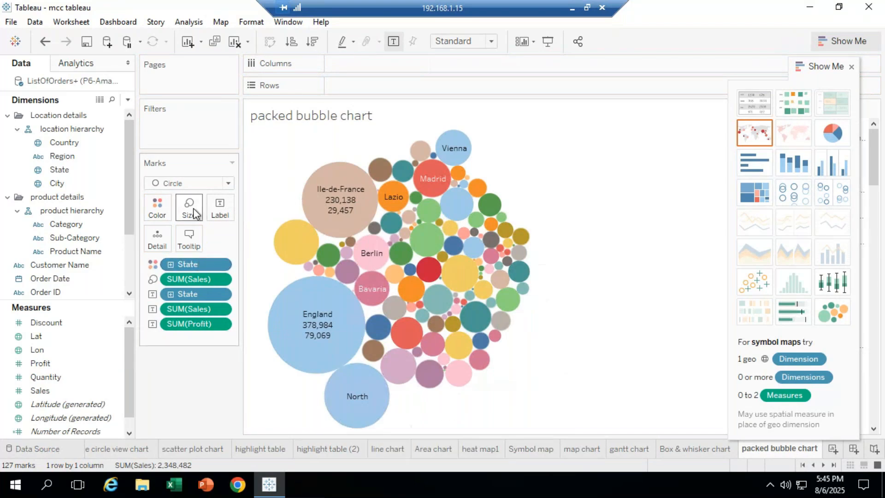
Assign Sales to the size of the bubbles, keeping Circle as the mark type
click(229, 184)
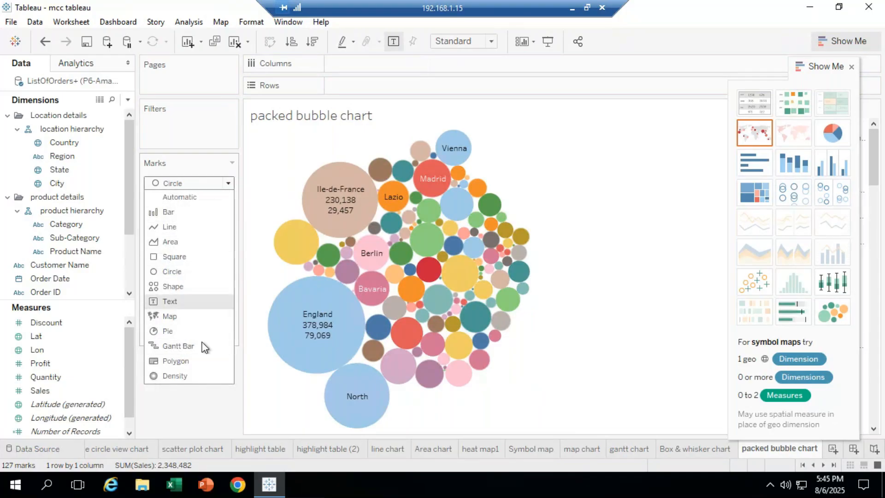
click(262, 403)
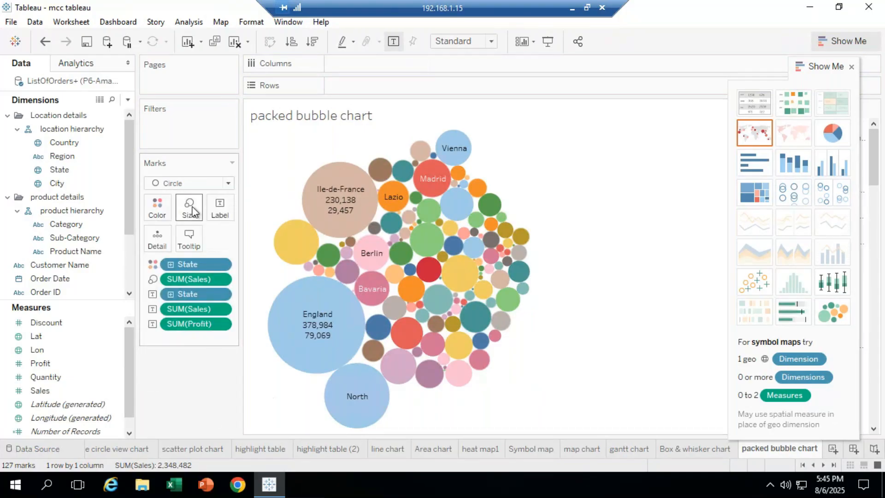
click(203, 280)
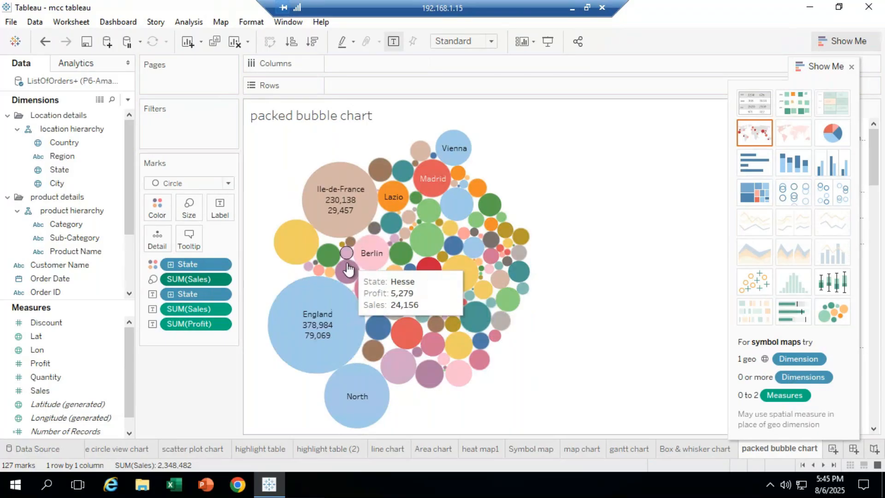
click(69, 390)
drag(165, 237, 184, 210)
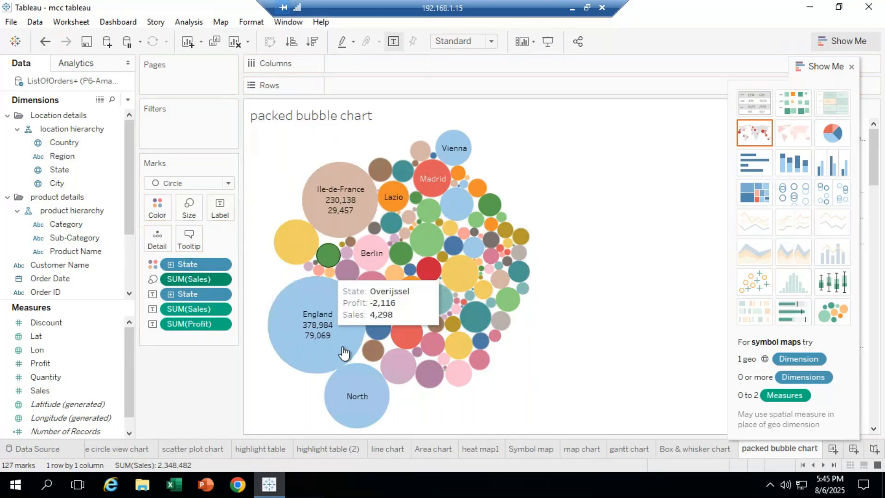
Inspect the tooltips of the largest state bubbles and the options of the Sales field that sizes them
mouse_move(361, 395)
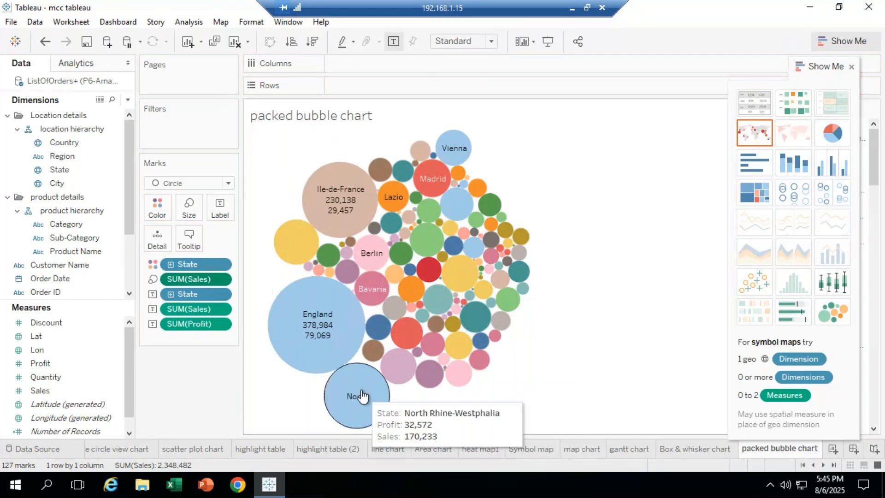
mouse_move(337, 203)
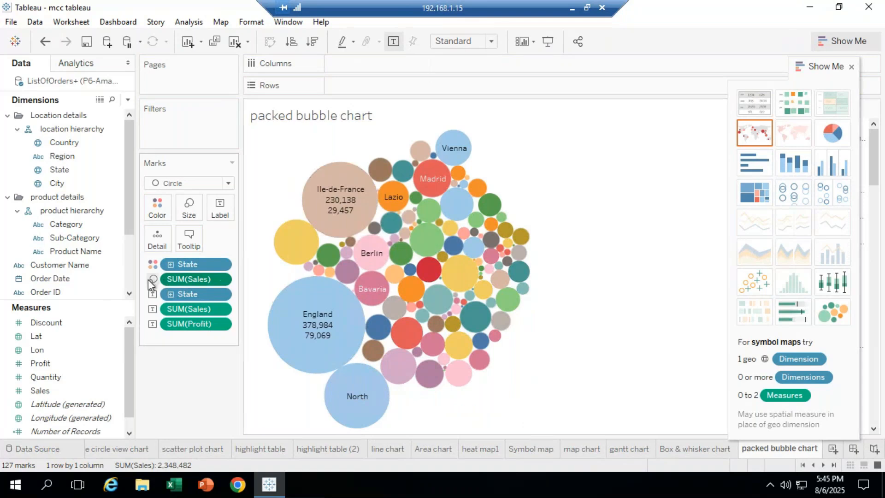
click(221, 279)
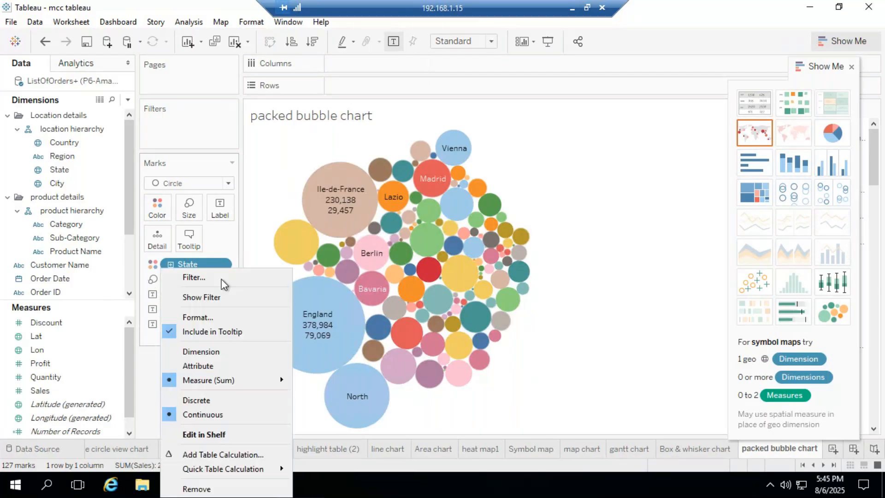
click(306, 426)
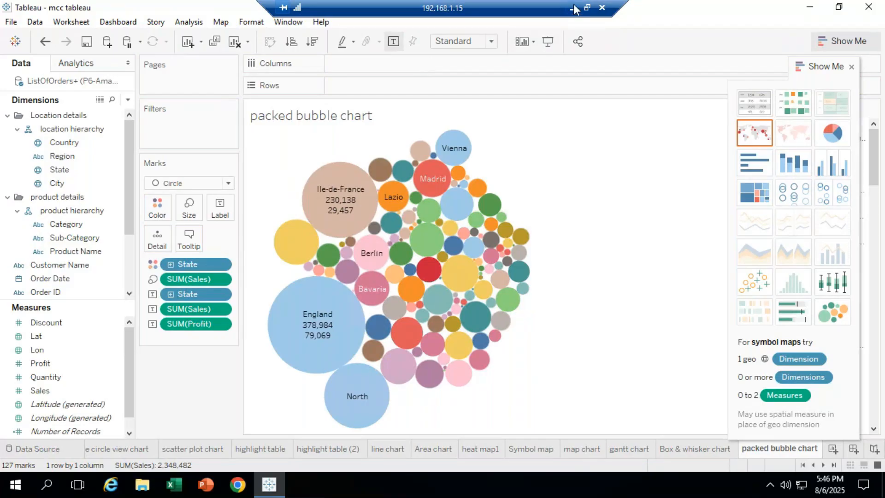
Switch to the GoTo Meeting window to check the chat, and return to the remote Tableau session
click(574, 9)
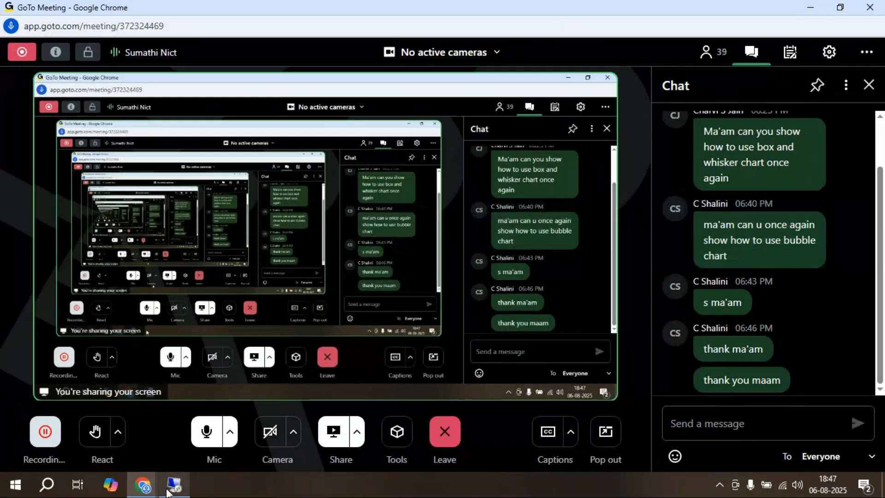
click(174, 486)
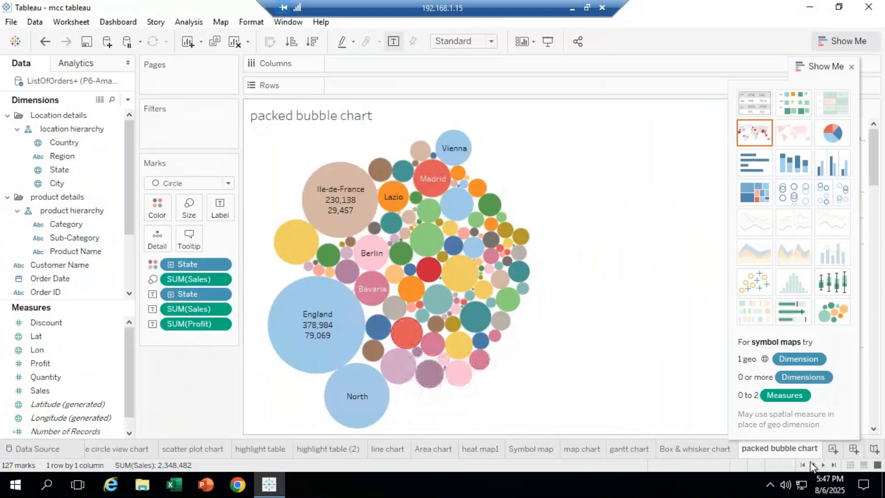
Create a new worksheet and show the Sub-Category names as text marks
click(833, 450)
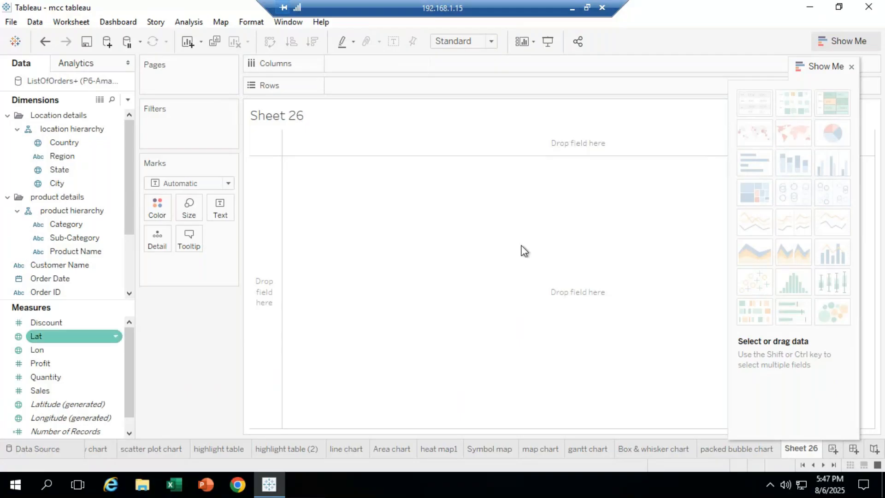
click(80, 238)
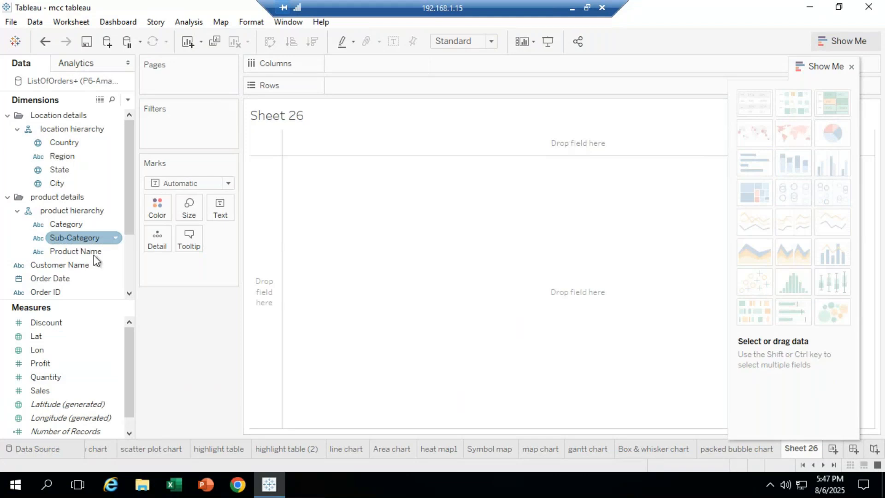
click(68, 249)
click(63, 239)
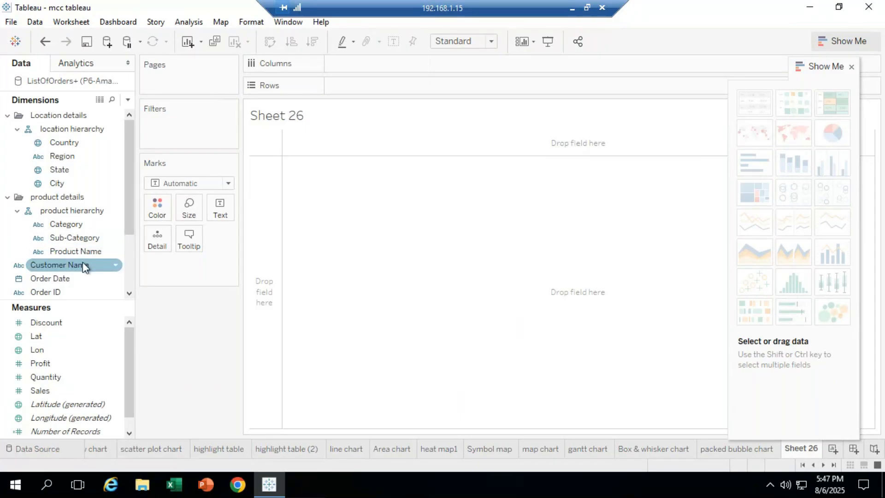
click(81, 241)
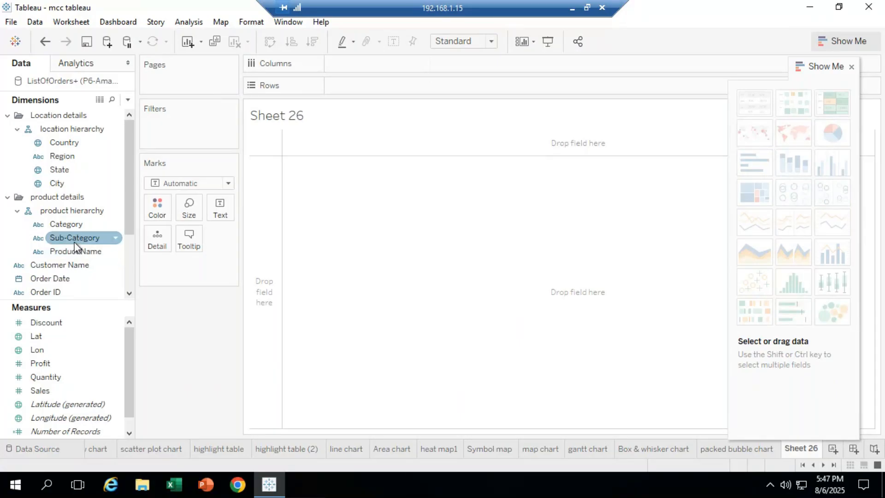
click(71, 238)
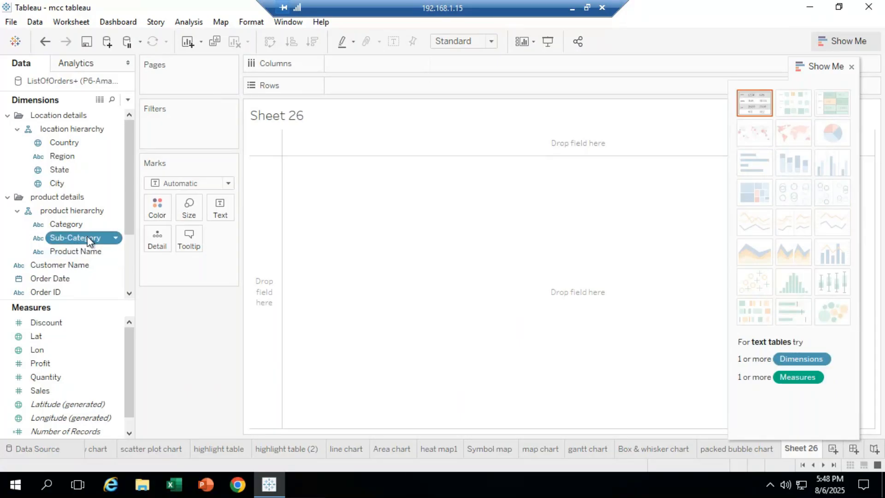
drag(88, 240, 222, 204)
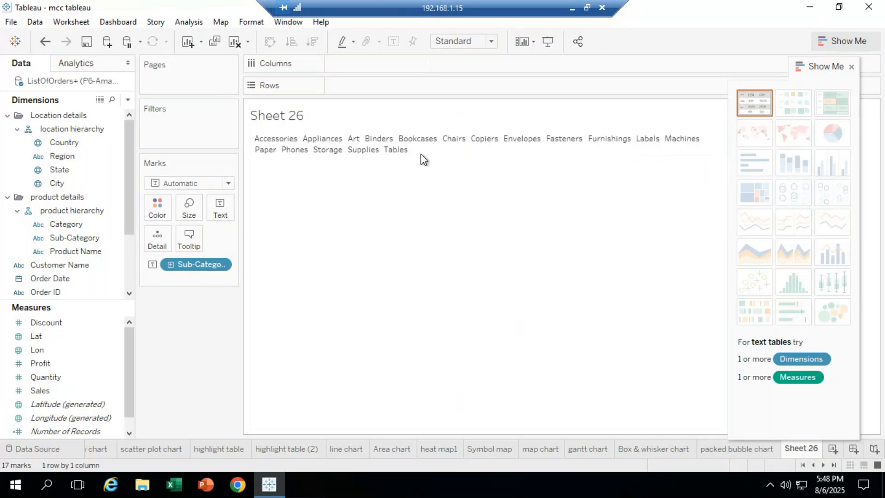
Size the sub-category marks by Sales and set the mark type to Text to form a word cloud
click(64, 392)
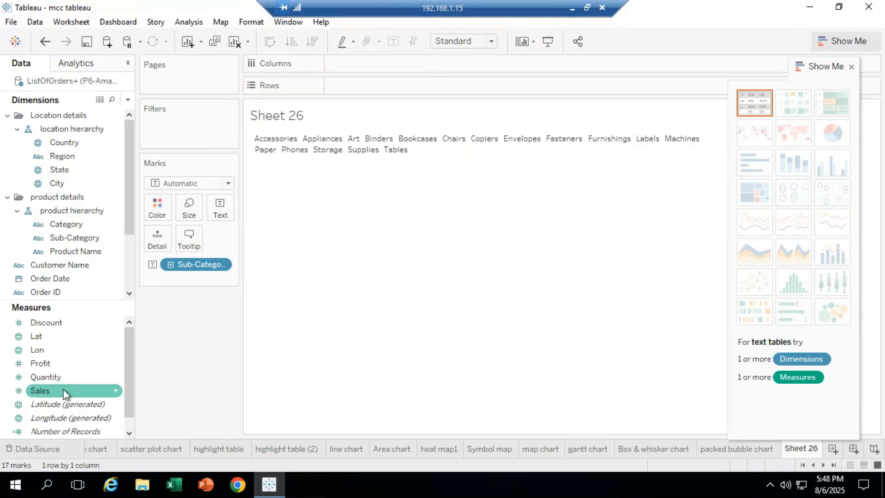
drag(62, 391, 190, 208)
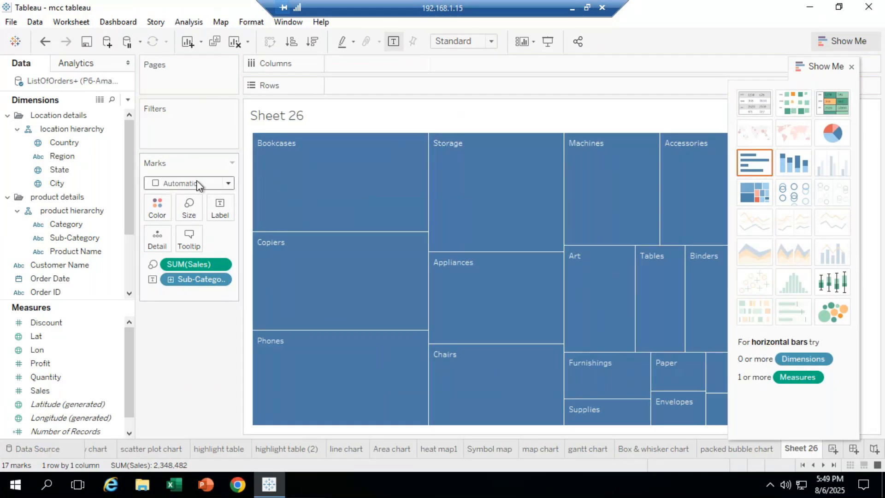
click(231, 184)
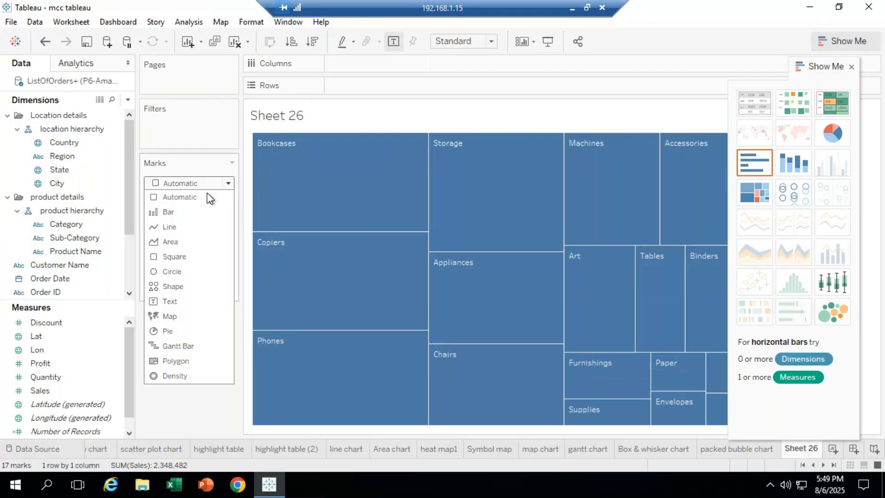
click(168, 301)
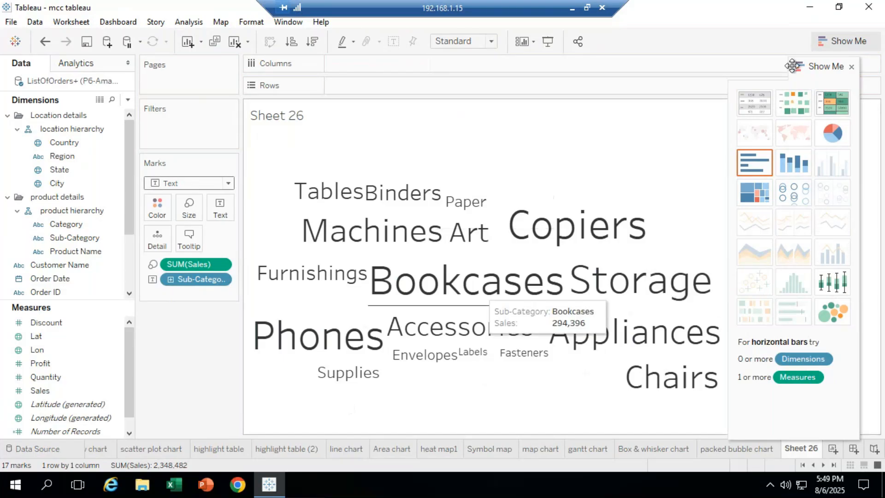
Color the sub-category words by Category, moving the Show Me palette away from the chart
drag(791, 66, 868, 117)
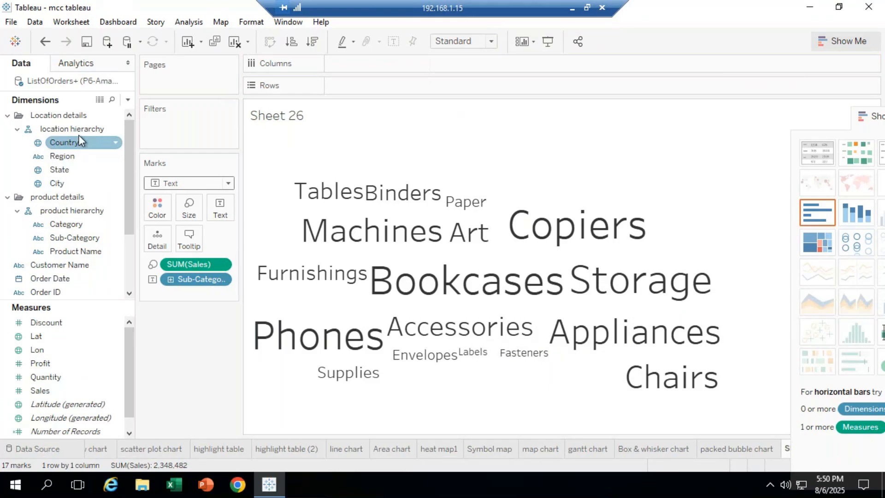
drag(66, 223, 155, 213)
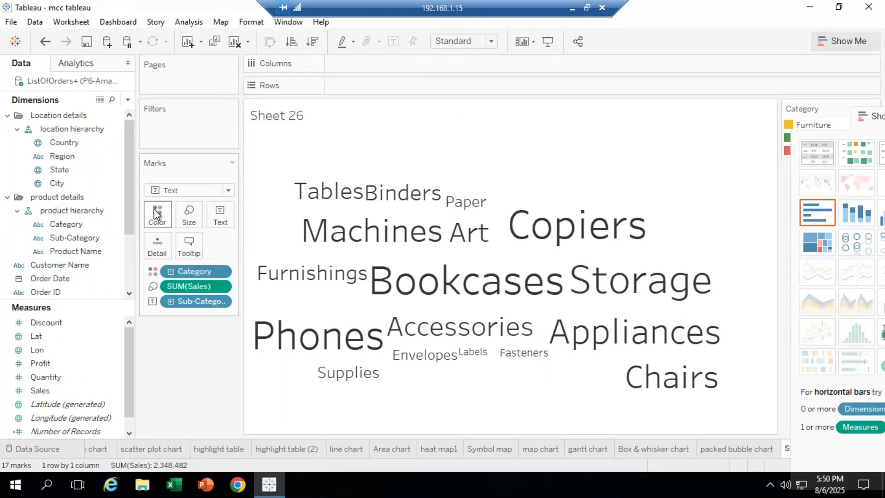
mouse_move(371, 201)
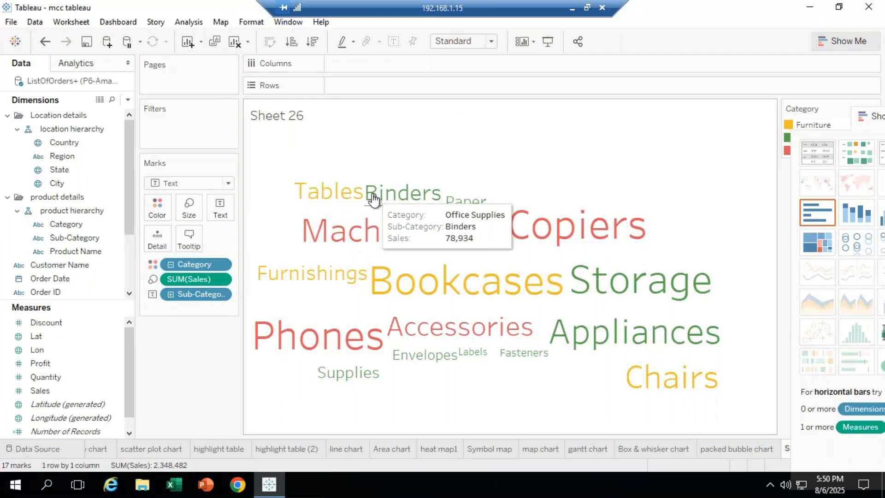
mouse_move(459, 207)
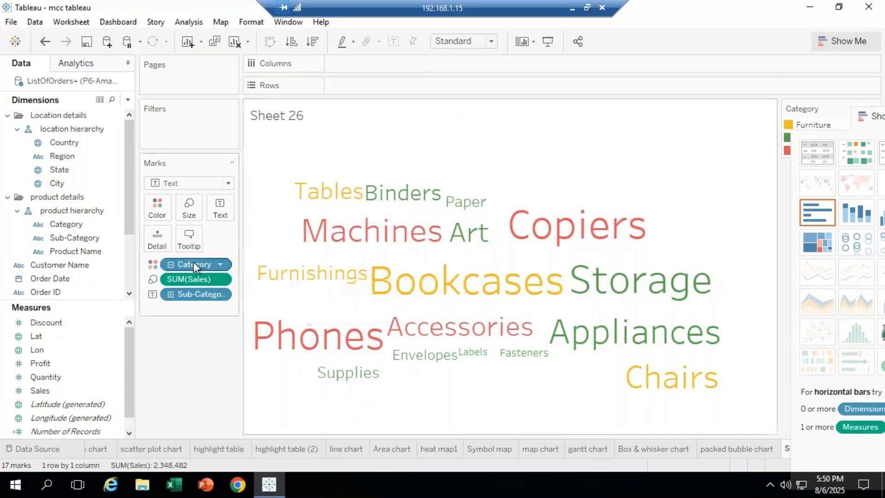
Try showing Sales values as text under the sub-category names, and remove them again
drag(192, 279, 221, 213)
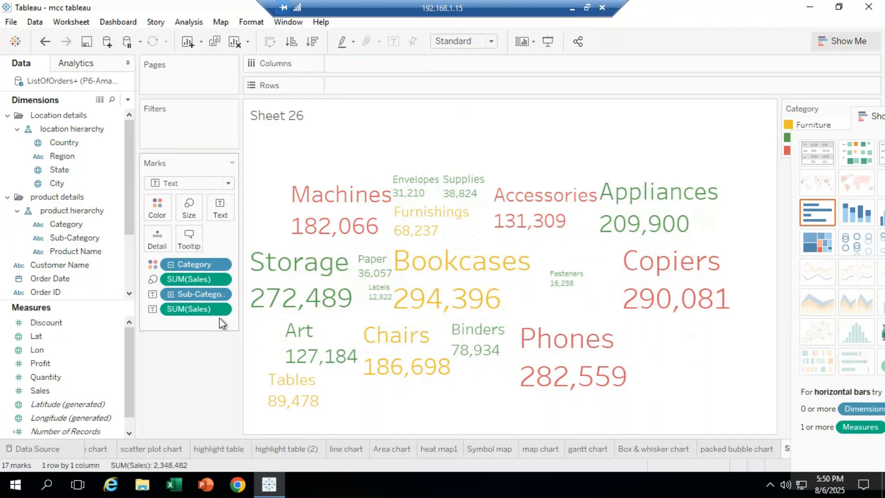
drag(185, 308, 226, 411)
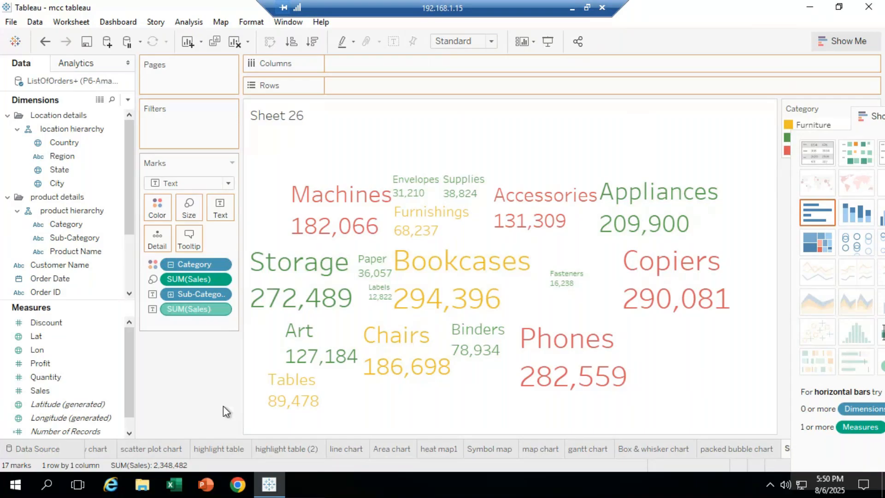
drag(223, 407, 273, 395)
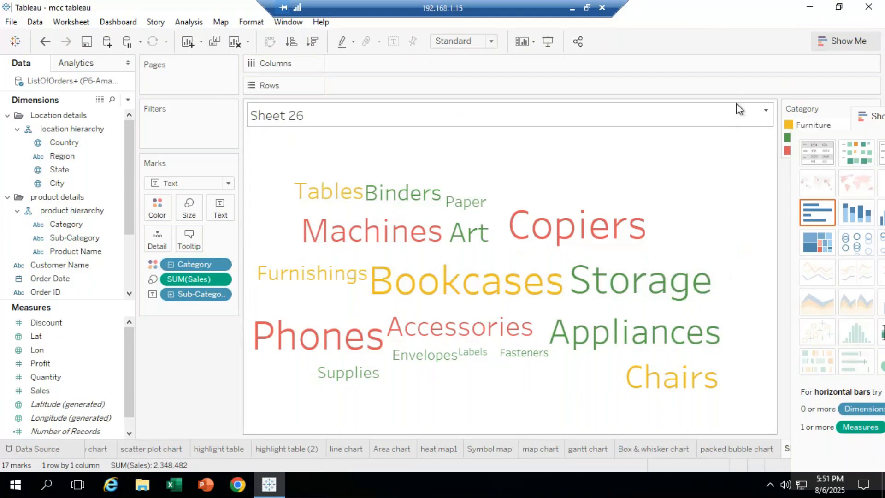
Uncover the Category color legend and change the Furniture color to purple from the Automatic palette
drag(863, 113, 857, 251)
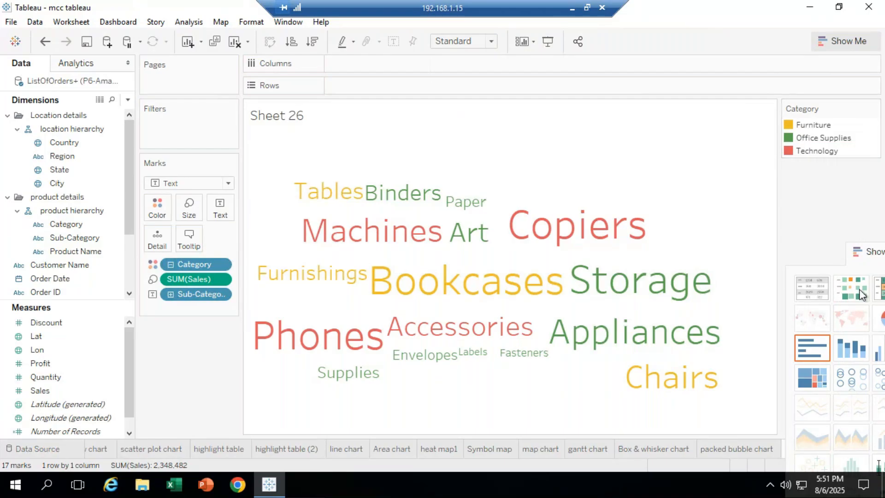
drag(864, 263, 873, 180)
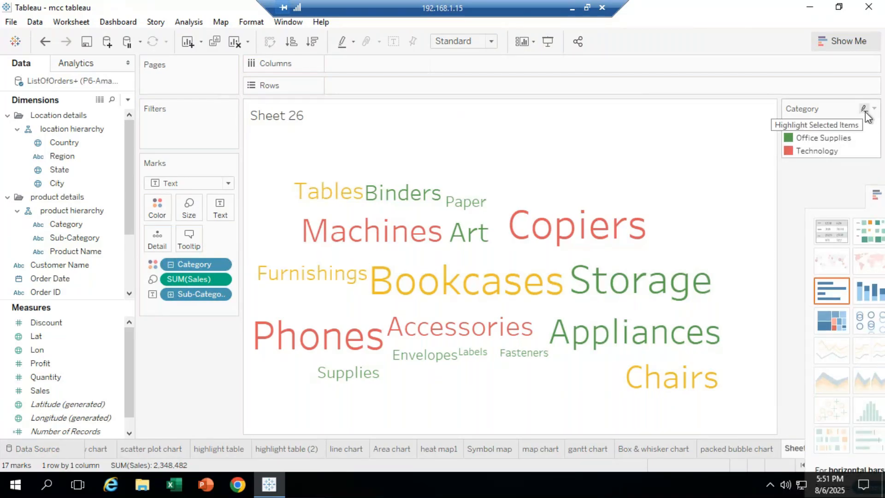
click(875, 113)
click(827, 123)
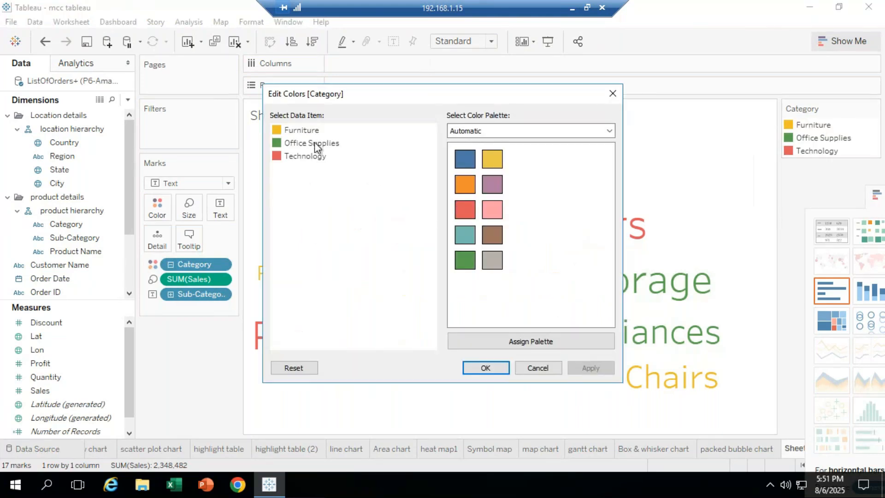
click(301, 130)
click(463, 208)
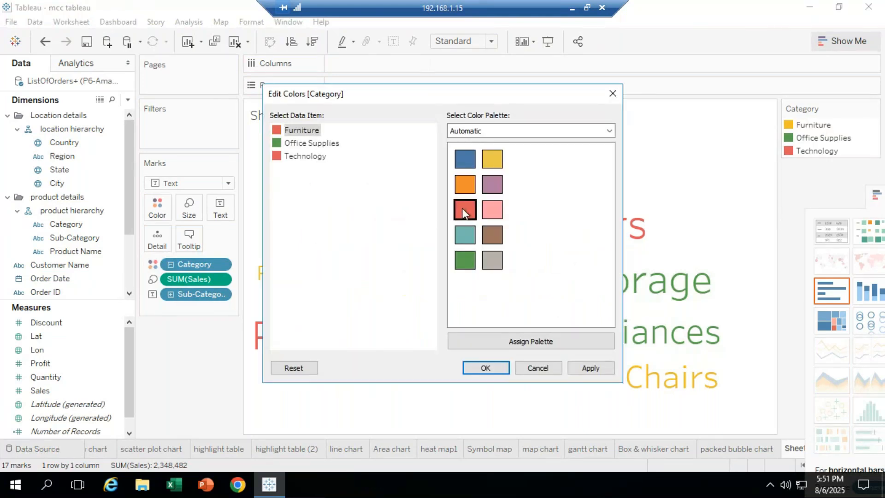
click(461, 236)
click(463, 162)
click(495, 187)
mouse_move(622, 216)
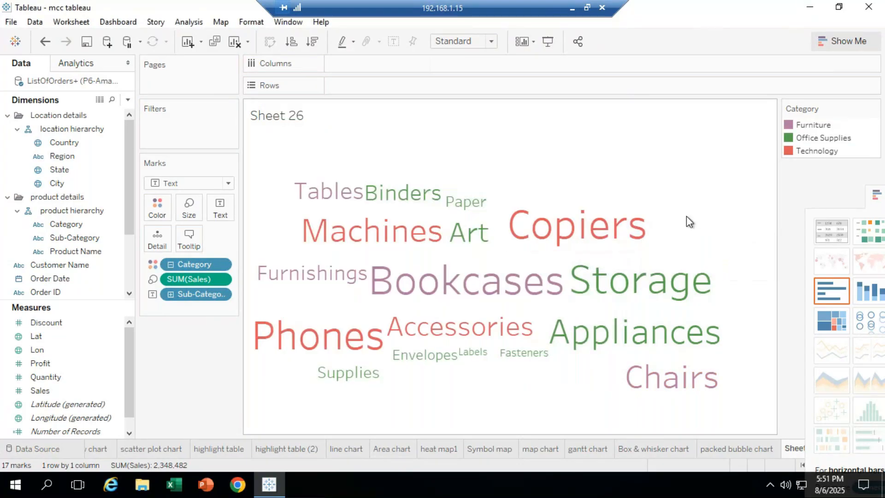
Uncover the new worksheet's tab and rename the sheet as "Text chart"
drag(874, 195, 879, 53)
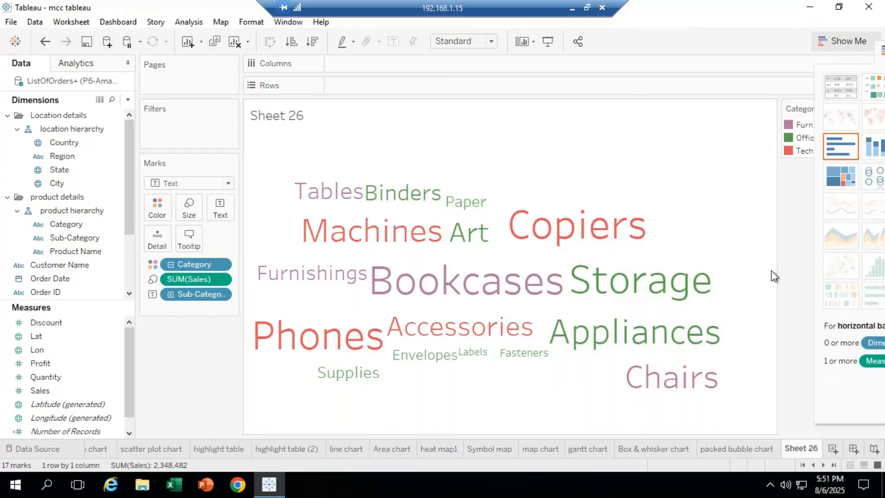
right_click(800, 448)
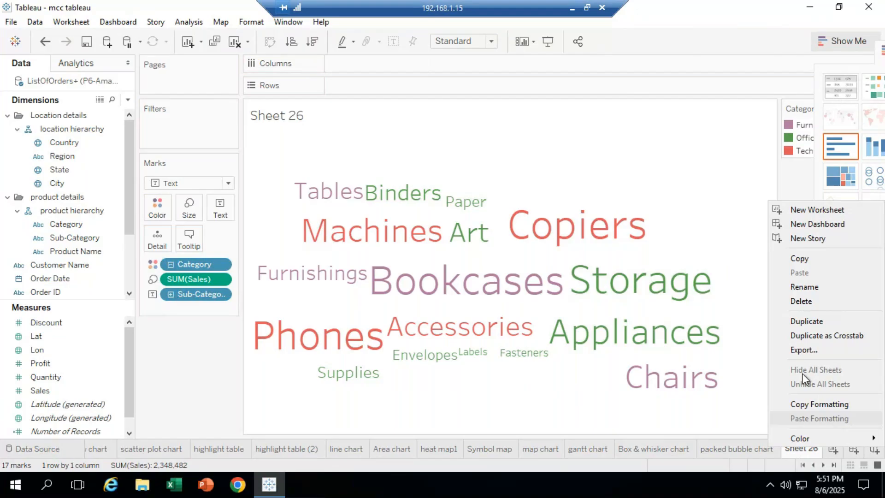
click(804, 289)
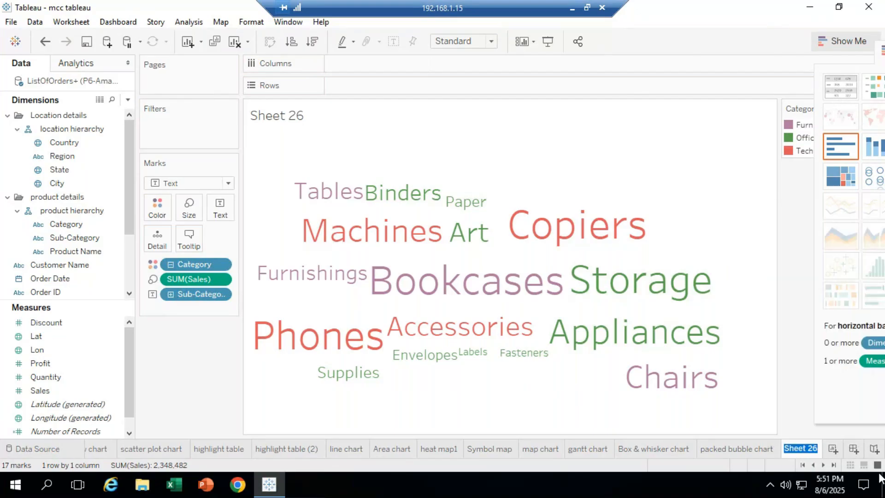
text(Text chart)
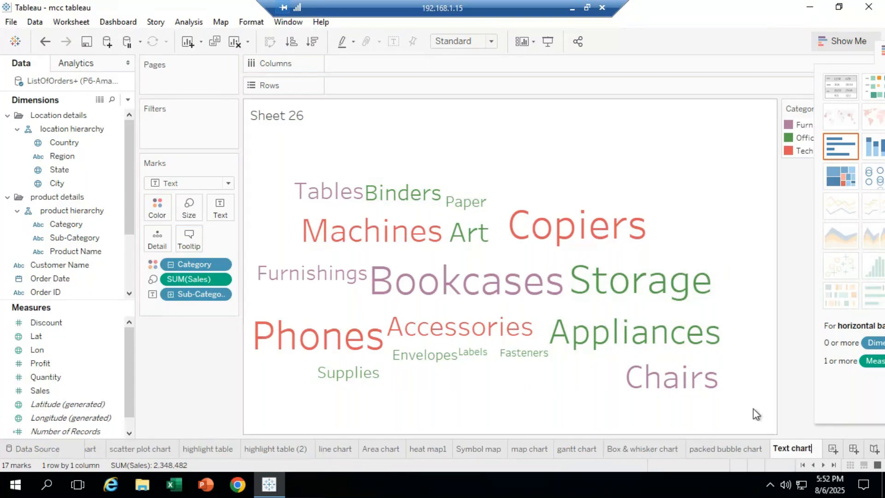
key(Return)
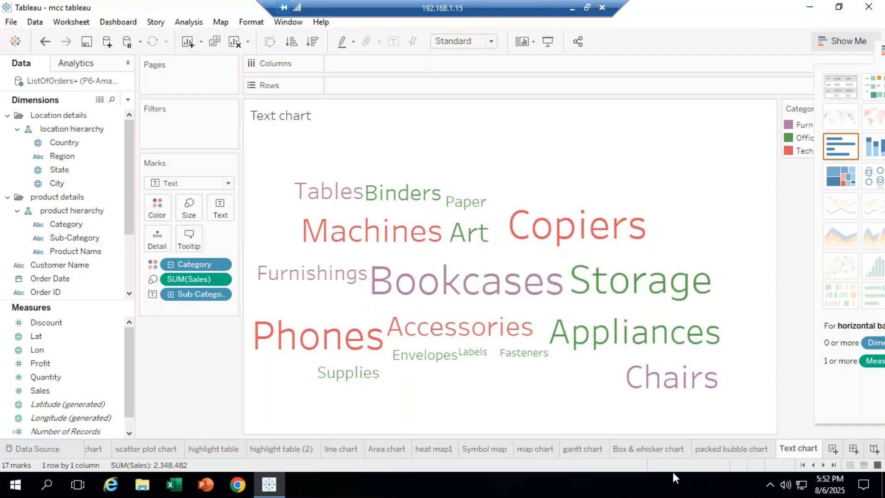
Duplicate the Text chart worksheet
right_click(803, 452)
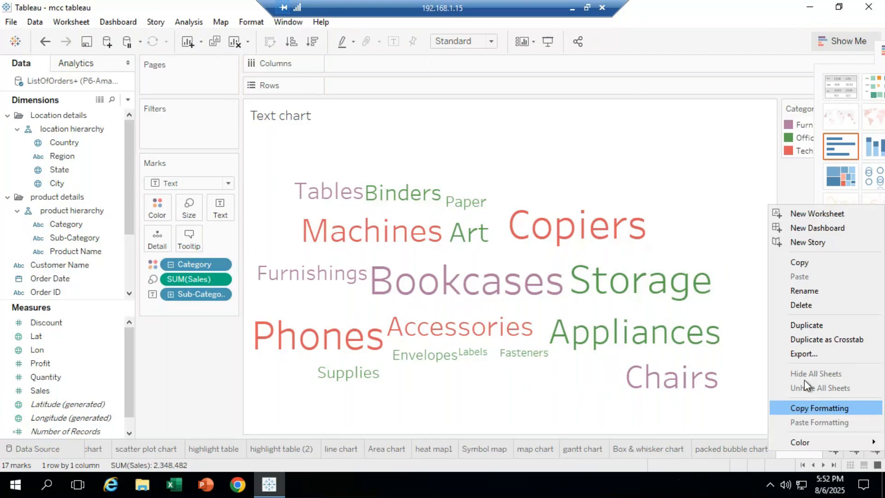
click(814, 326)
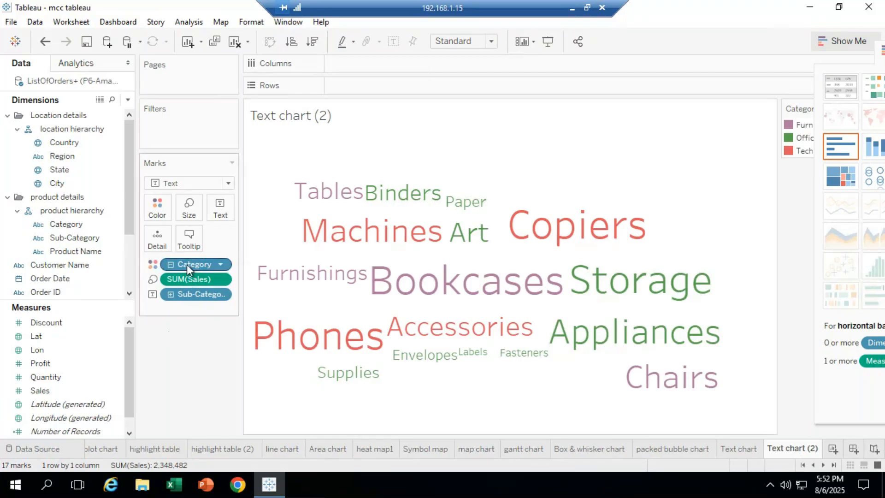
Replace Category with Sub-Category on Color in the Text chart (2) sheet and uncover its color legend
drag(187, 265, 191, 371)
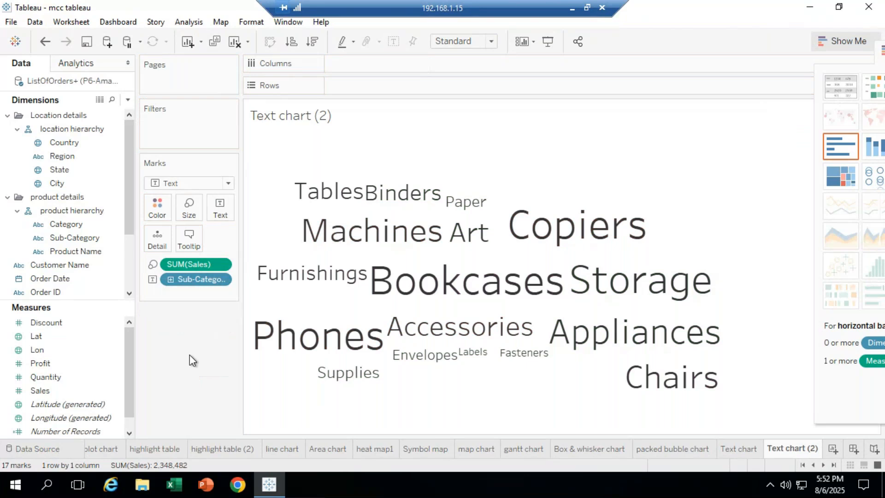
drag(76, 238, 157, 204)
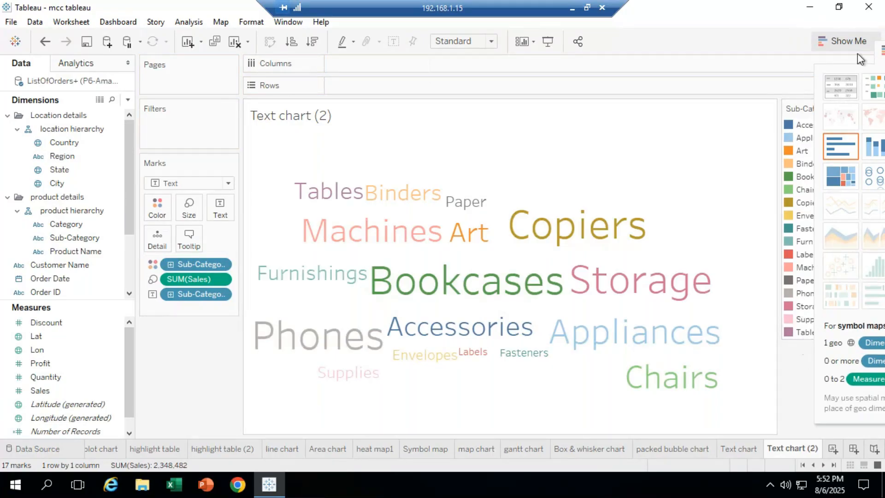
drag(866, 59, 843, 149)
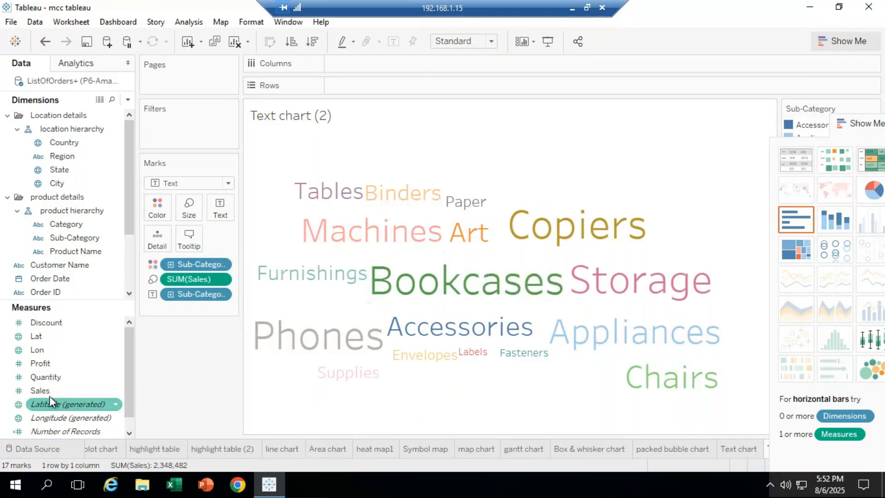
Try showing Profit values under the sub-category names, compare with the Text chart sheet, and remove Profit again
drag(46, 364, 214, 205)
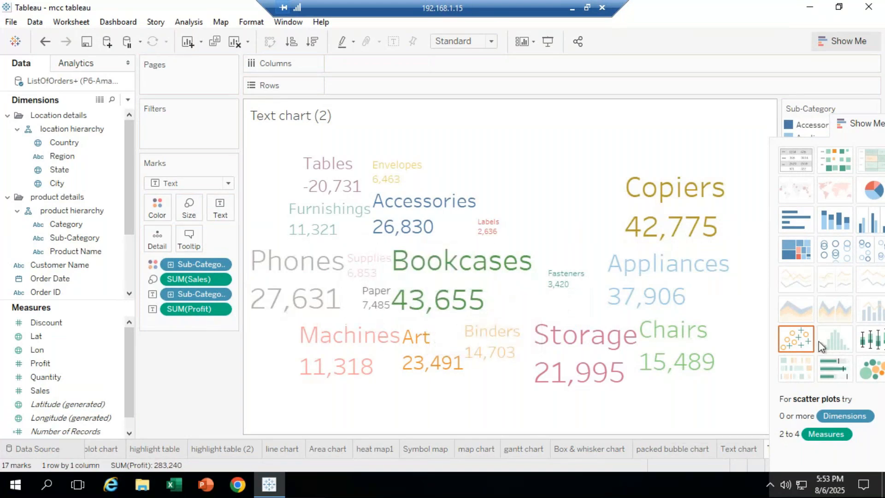
drag(865, 122, 152, 169)
click(737, 449)
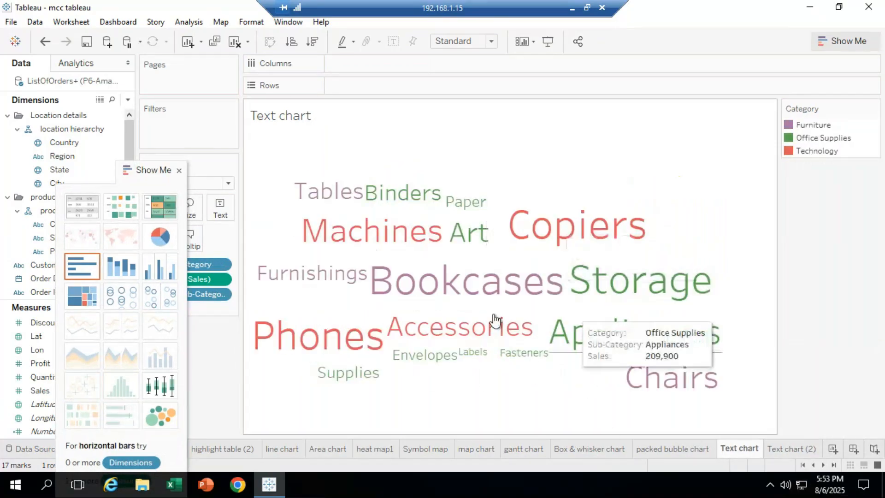
drag(166, 170, 116, 364)
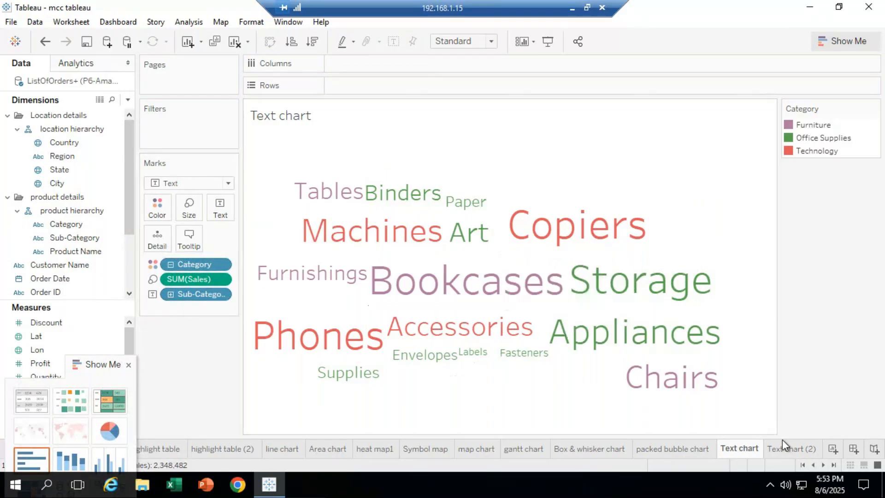
click(788, 449)
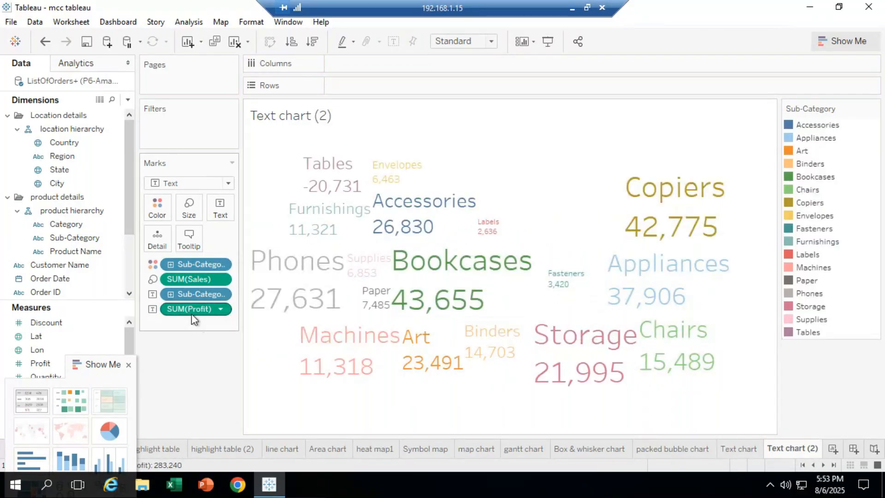
drag(188, 305, 247, 402)
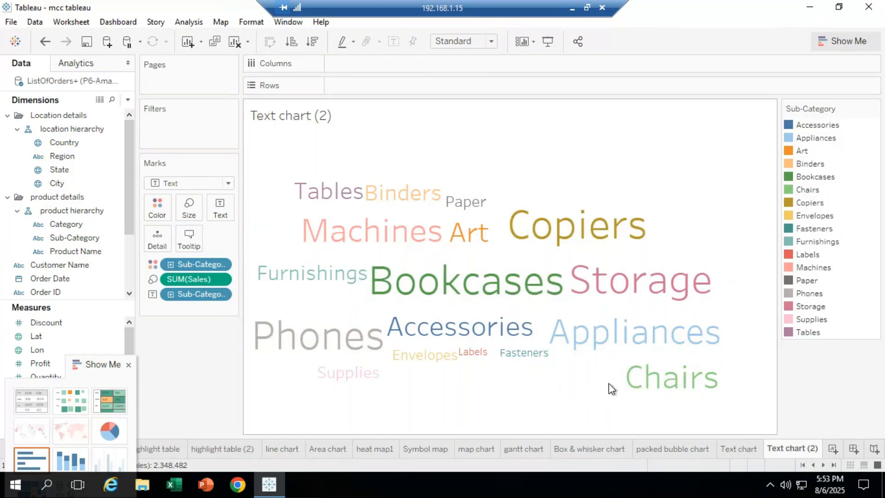
Switch to the GoTo Meeting window to read the participants' chat messages, and return to the Tableau session
click(572, 8)
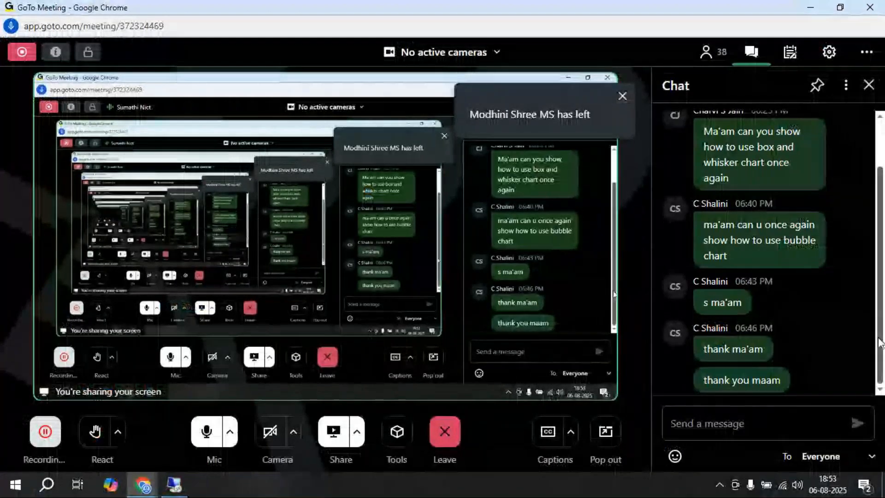
click(173, 484)
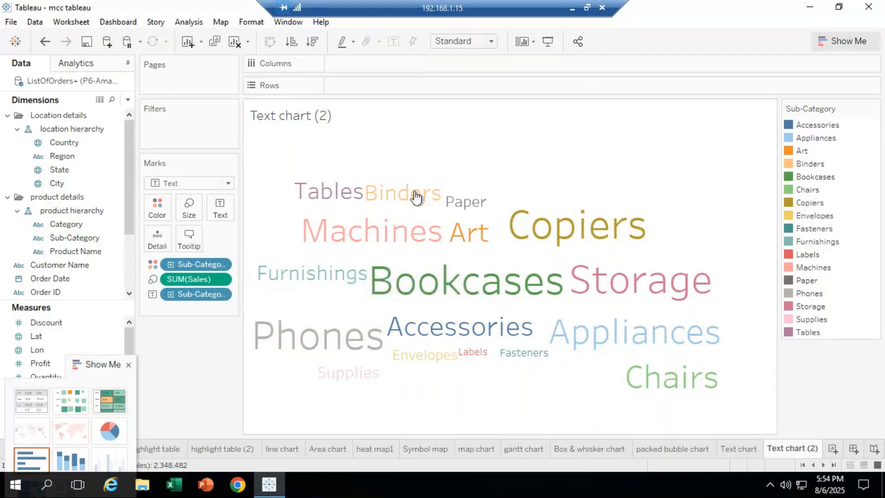
click(572, 8)
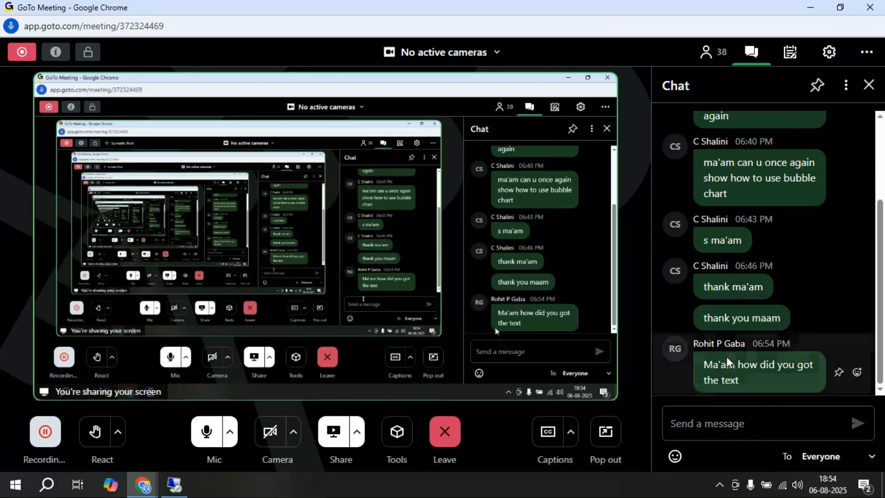
click(173, 488)
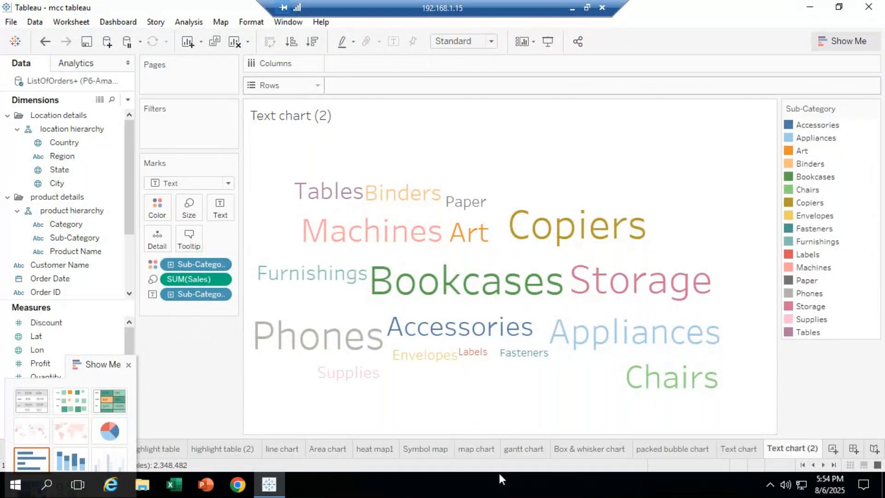
Clear the Text chart worksheet and place Sub-Category in the view as text
click(737, 454)
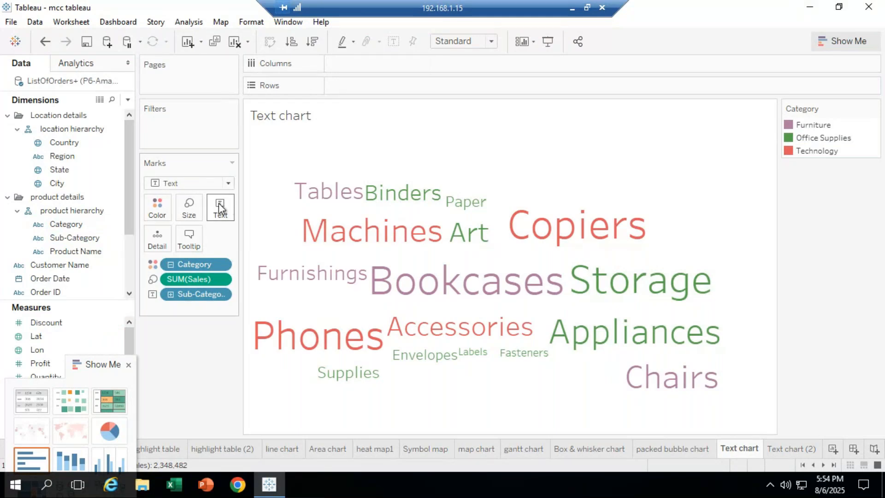
click(235, 43)
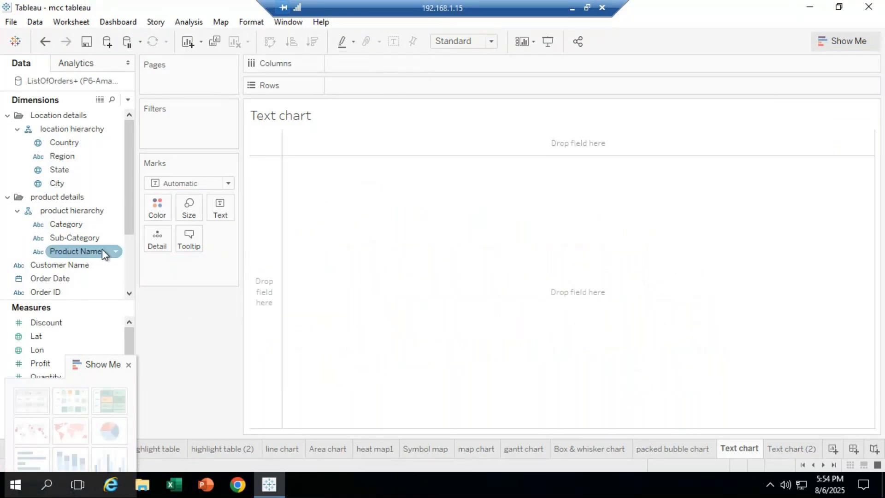
click(90, 238)
drag(90, 238, 290, 210)
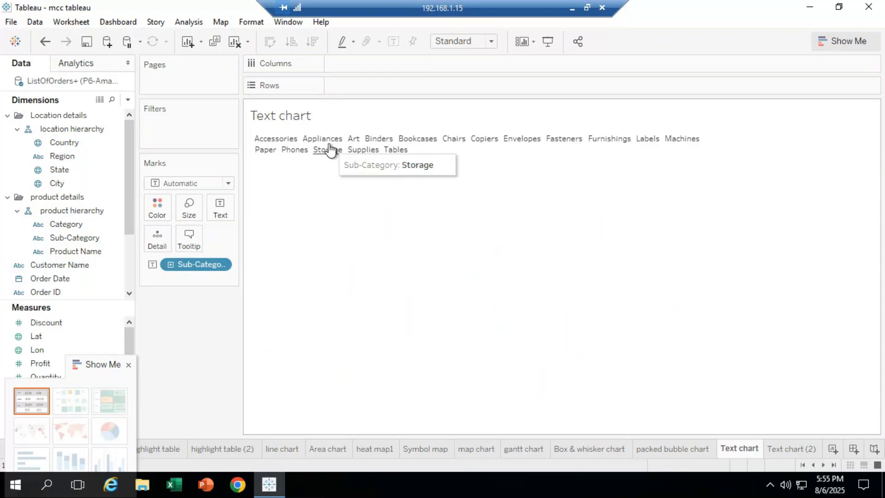
Uncover the Sales measure and use it to size the sub-category marks
drag(118, 364, 186, 418)
drag(52, 394, 188, 208)
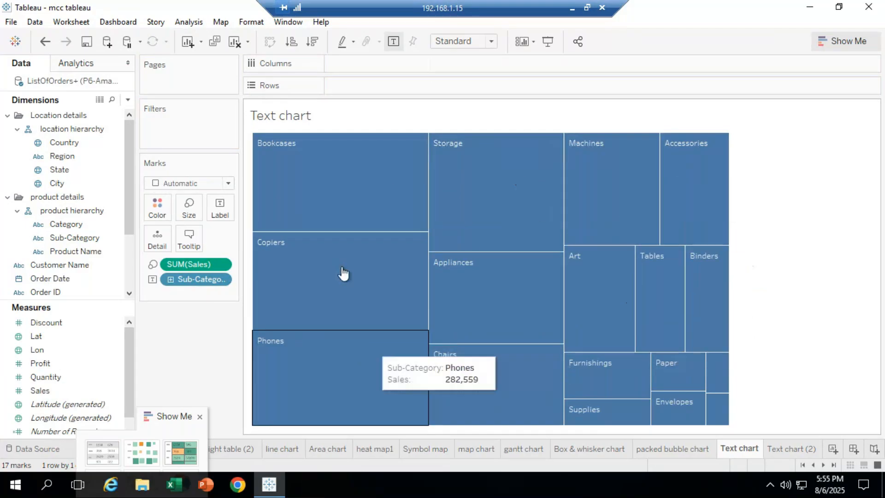
Change the mark type to Text and color the sub-category names by Category
click(229, 184)
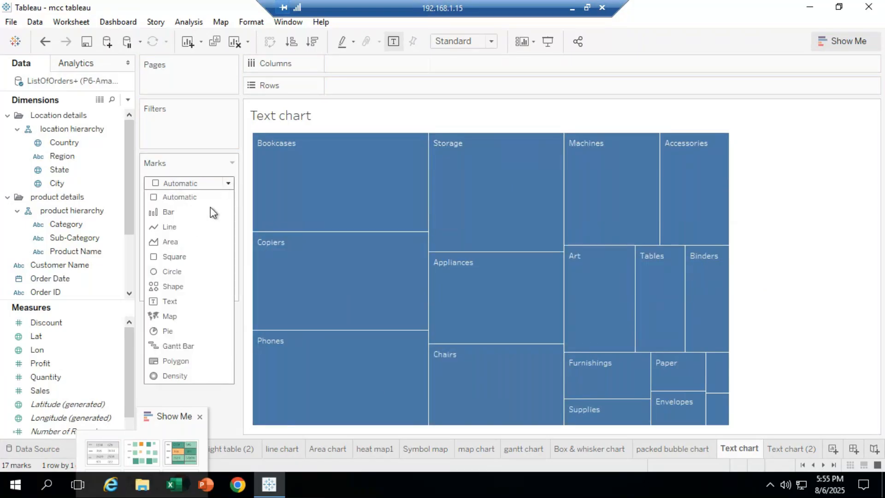
click(175, 301)
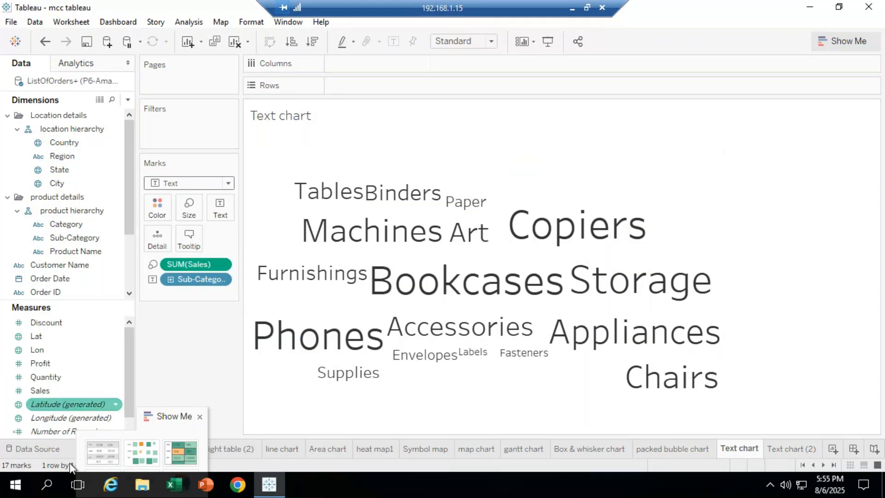
drag(77, 226, 158, 213)
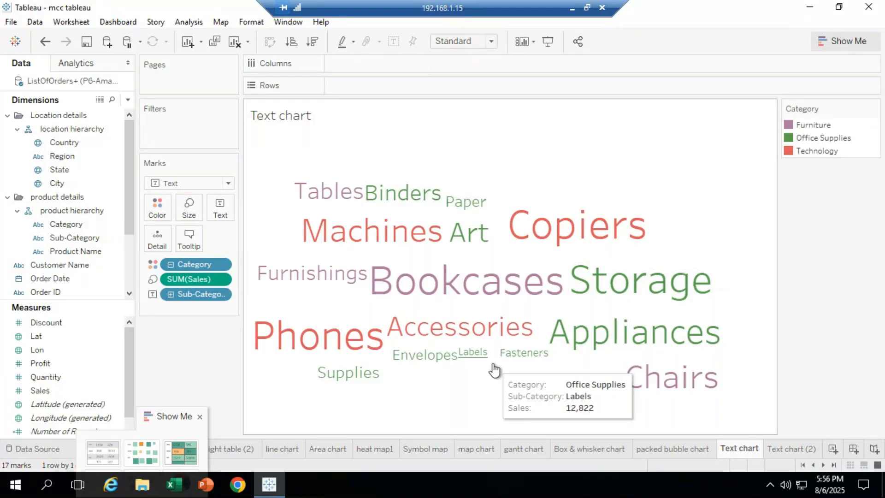
Try the Tableau Classic 10 palette in the Category color settings
click(872, 109)
click(850, 122)
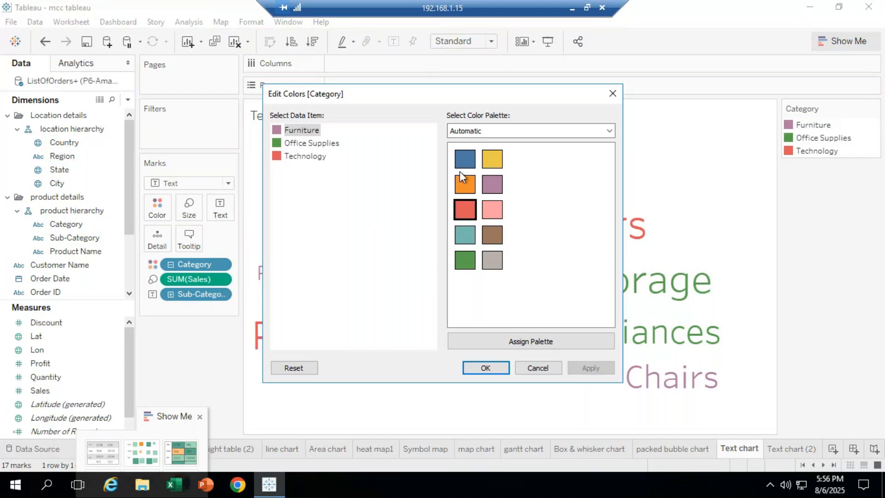
click(591, 138)
click(484, 289)
click(299, 131)
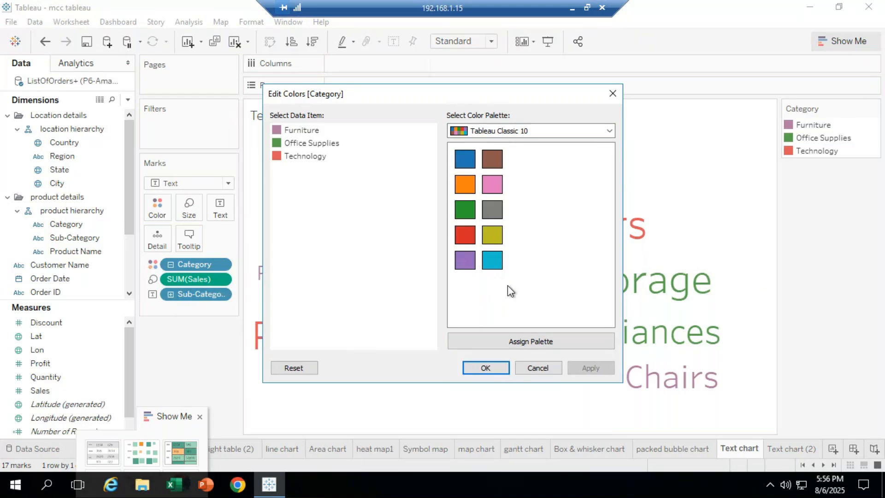
click(489, 368)
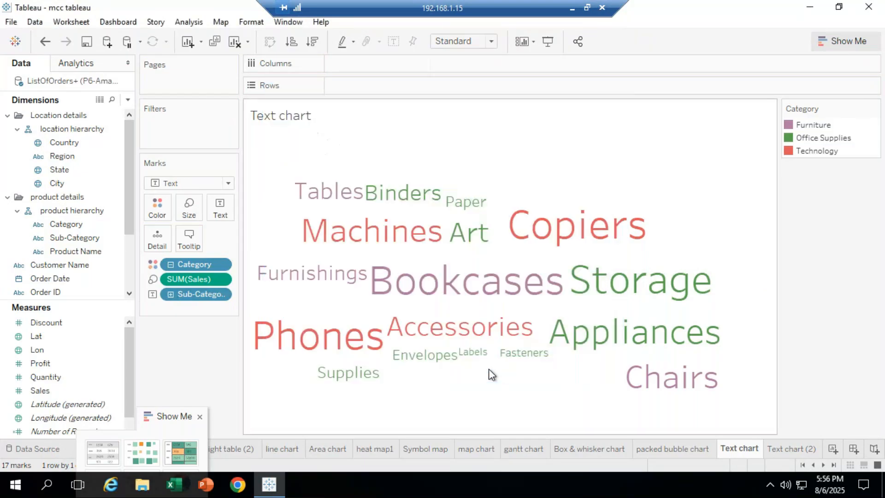
Change the Furniture color to blue from the Automatic palette
click(872, 110)
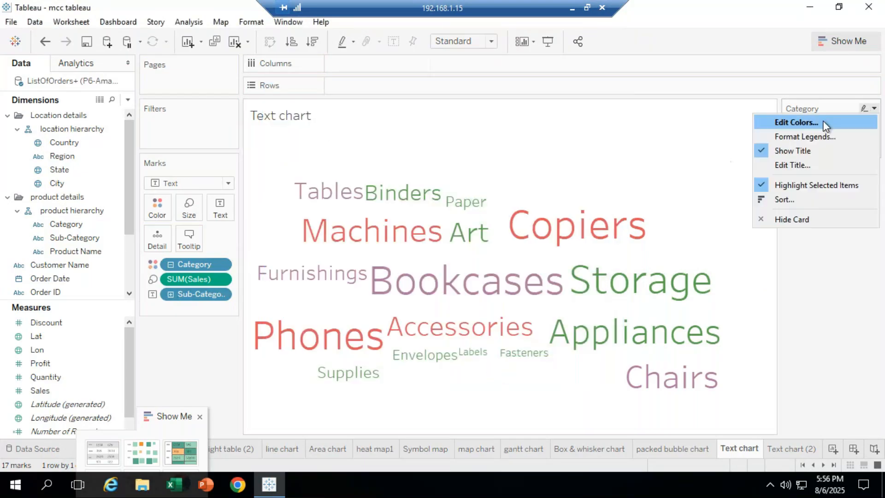
click(796, 123)
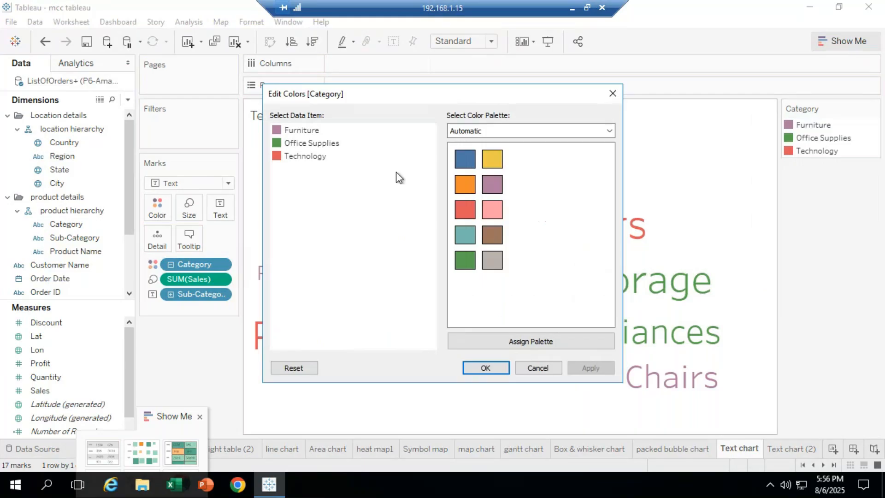
click(488, 367)
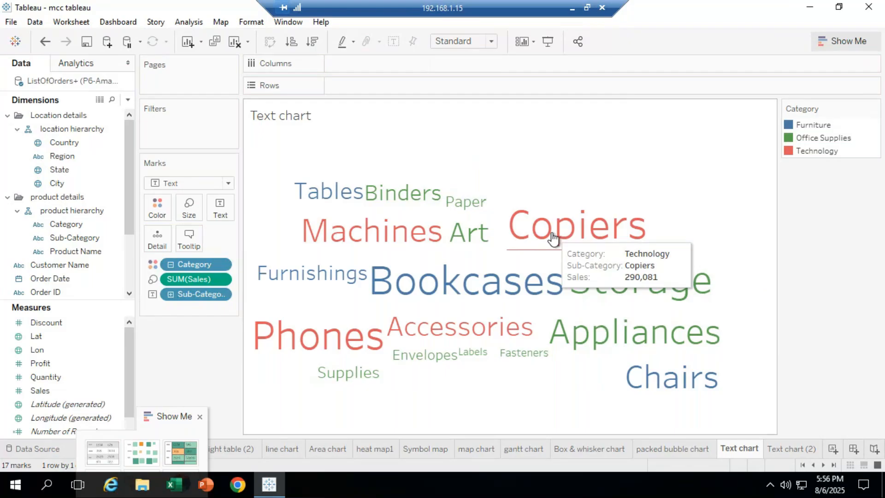
Check the GoTo Meeting chat for new questions and return to the Tableau session
click(573, 9)
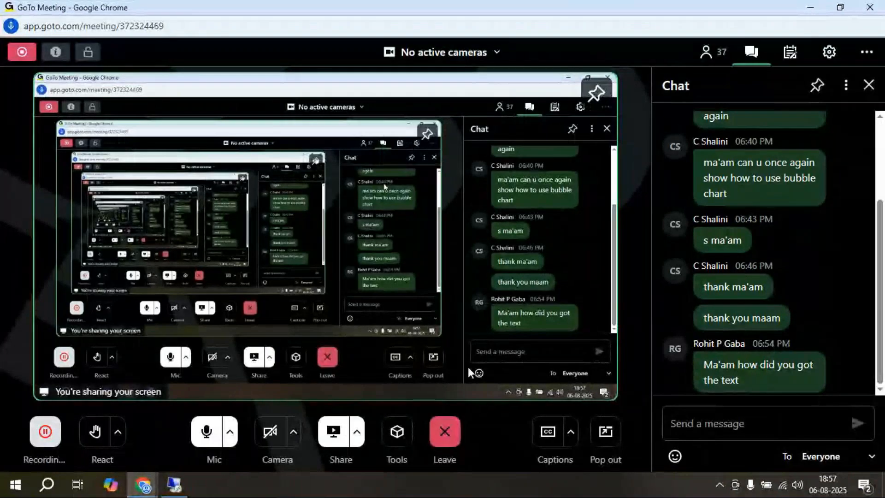
click(174, 483)
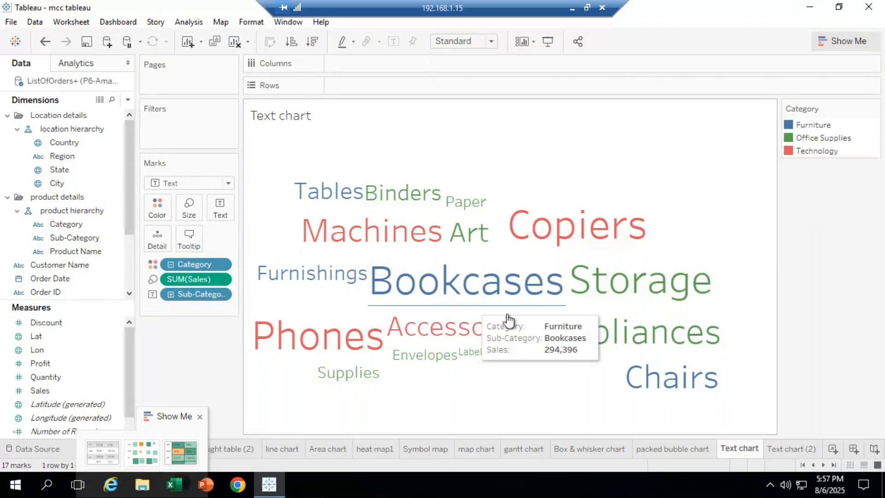
Add Sales values as text under the sub-category names in the Text chart (2) sheet
click(786, 450)
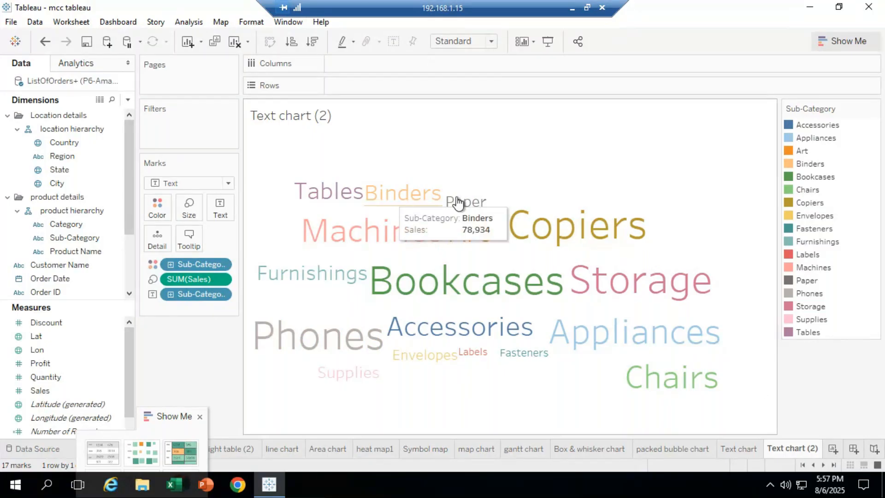
drag(40, 390, 225, 210)
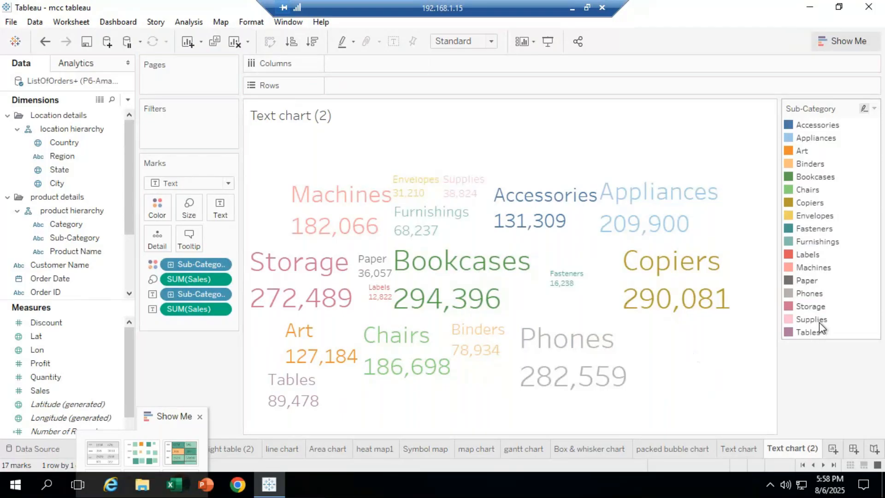
Edit the Sub-Category colors and assign red from the Automatic palette to Supplies
click(873, 109)
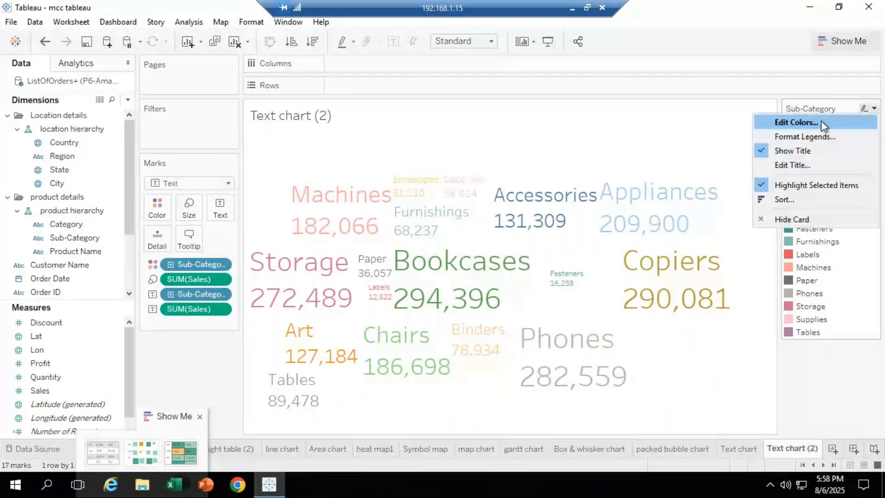
click(821, 121)
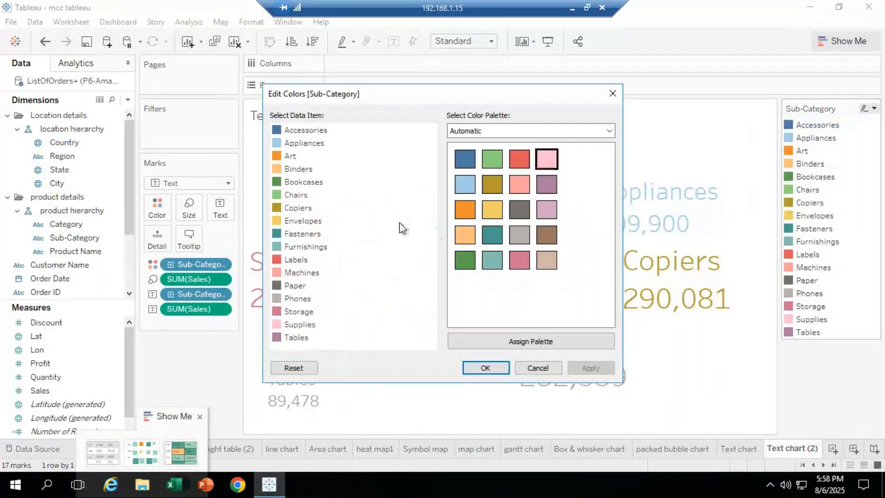
drag(468, 98, 424, 49)
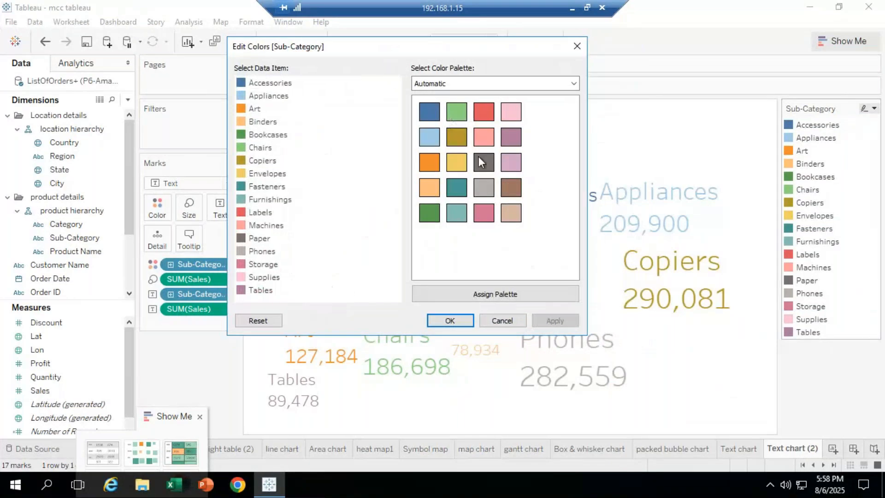
click(256, 277)
click(483, 112)
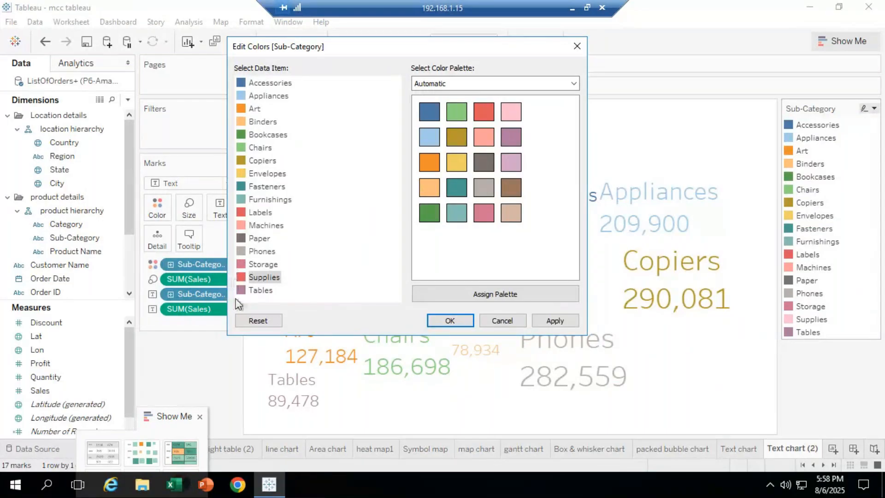
Assign the purple color from the Nuriel Stone palette to Envelopes
click(260, 175)
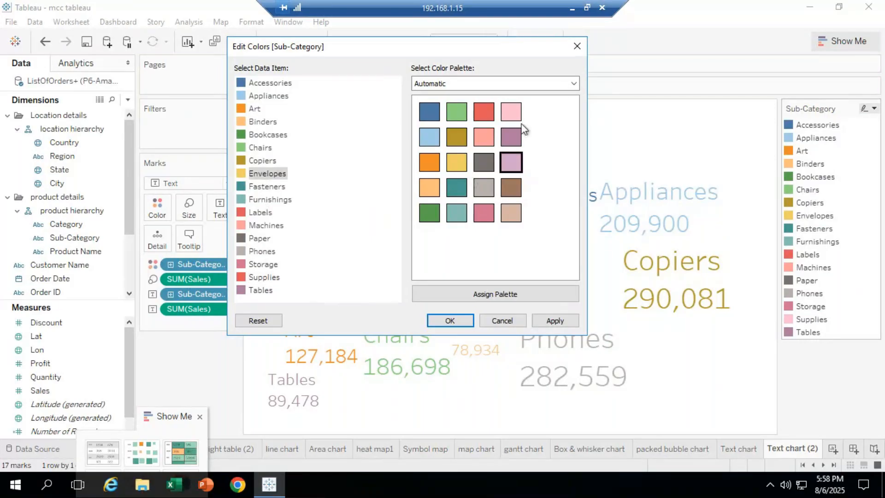
click(573, 83)
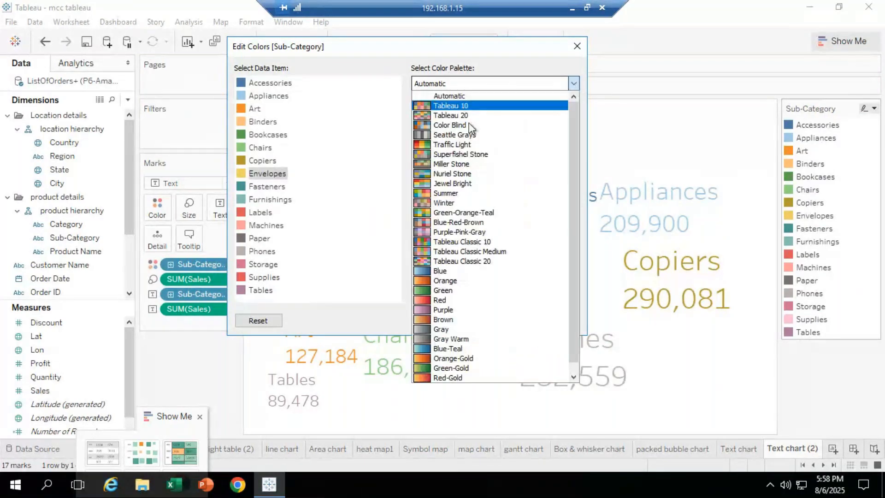
click(452, 173)
click(449, 156)
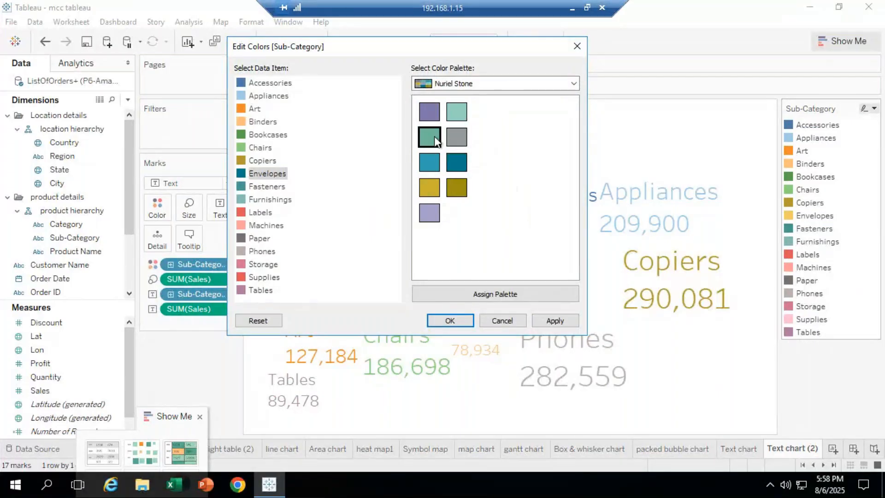
click(431, 113)
click(262, 252)
click(573, 83)
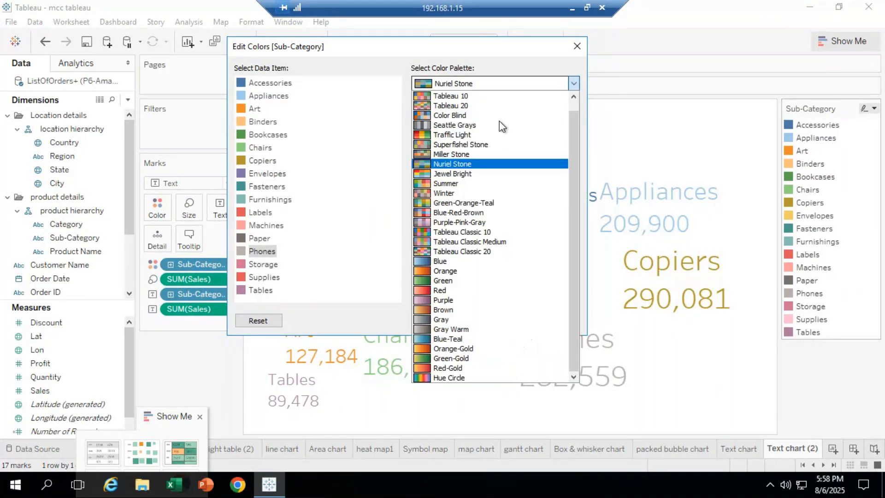
click(499, 121)
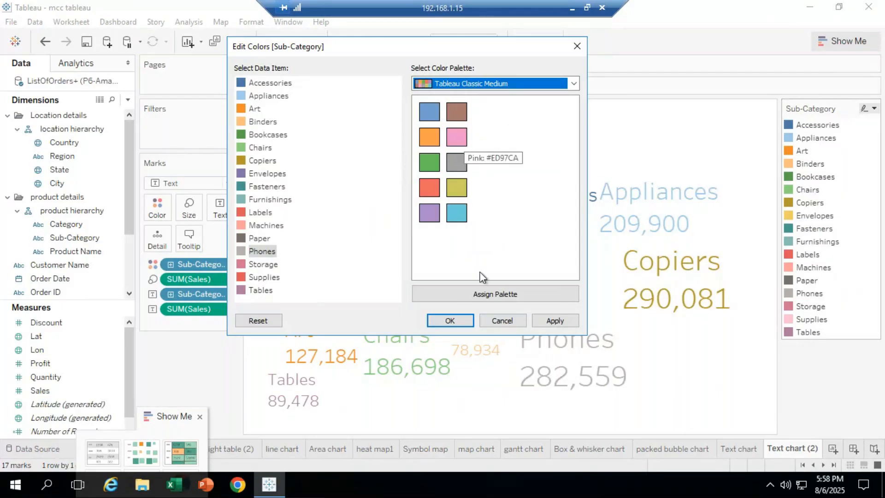
click(501, 296)
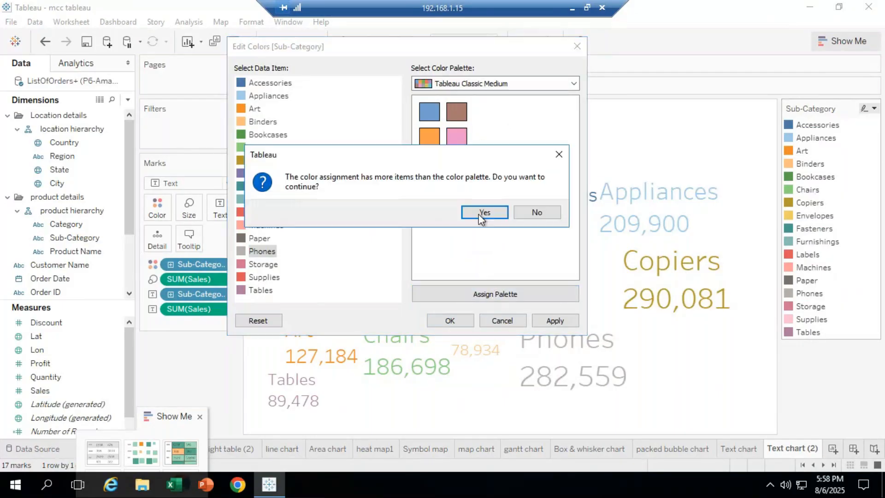
click(560, 156)
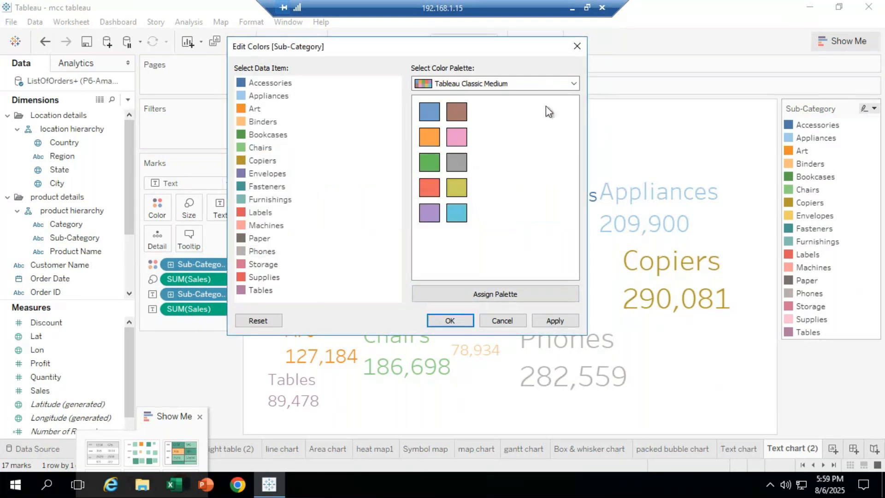
Assign pink from the Tableau Classic 10 palette to Phones
click(553, 84)
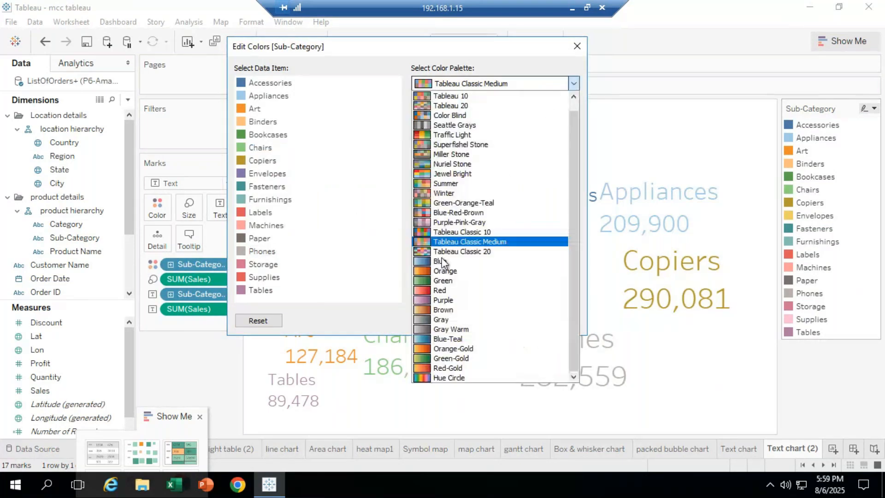
click(460, 234)
click(262, 251)
click(456, 137)
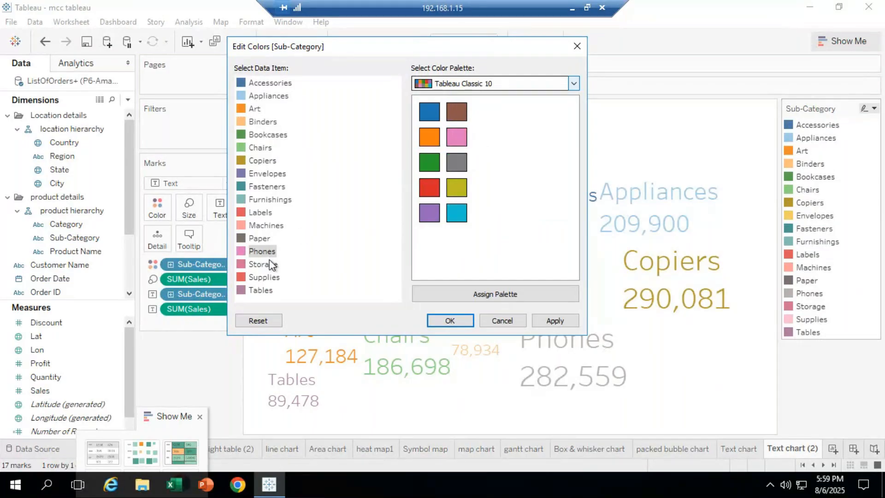
Assign brown from the Tableau Classic 10 palette to Binders and confirm the Sub-Category color changes
click(263, 122)
click(457, 111)
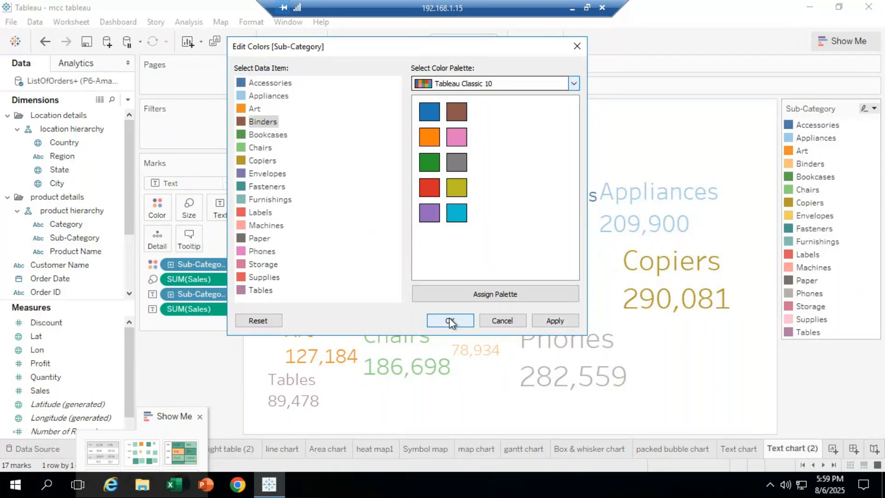
click(467, 320)
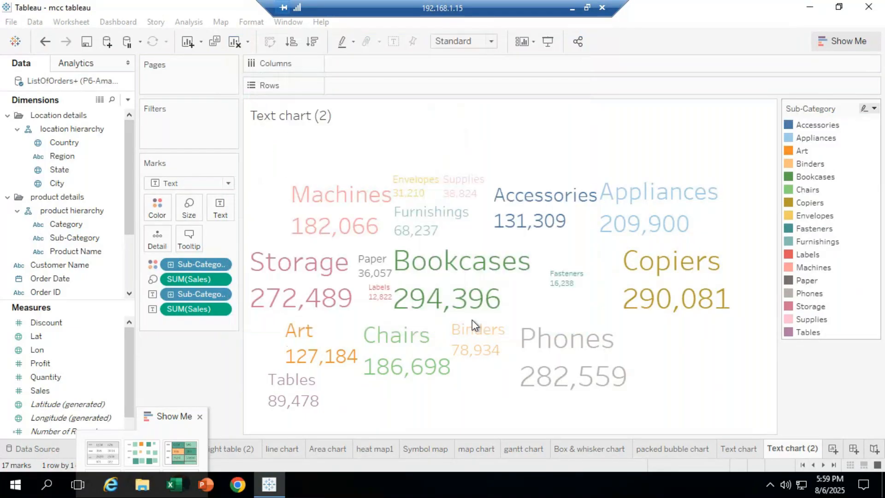
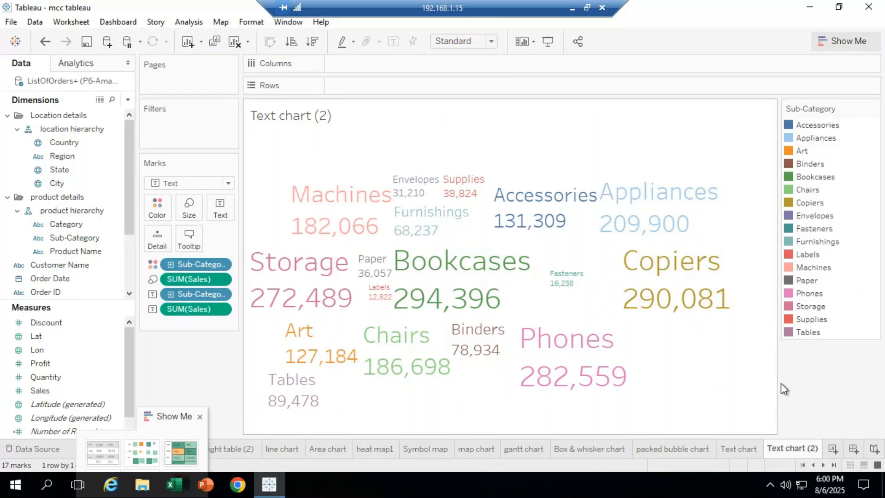
Check the GoTo Meeting chat, then compare the Text chart and Text chart (2) sheets in Tableau
click(571, 8)
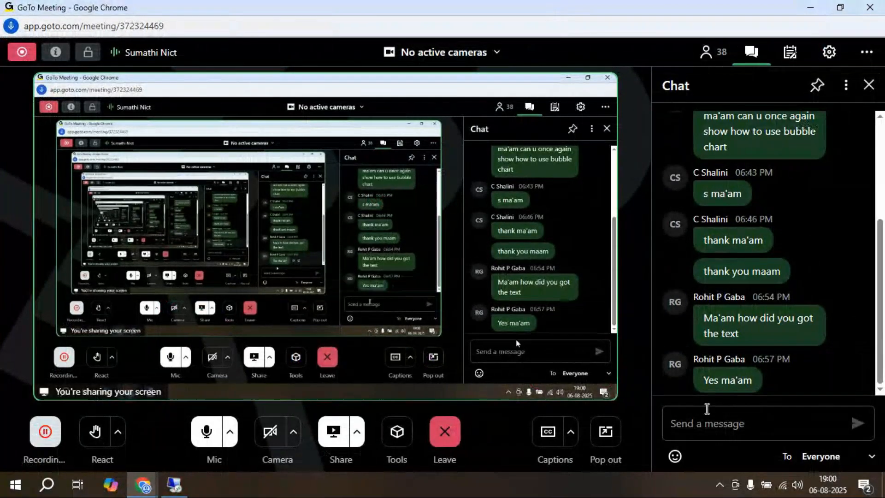
click(179, 493)
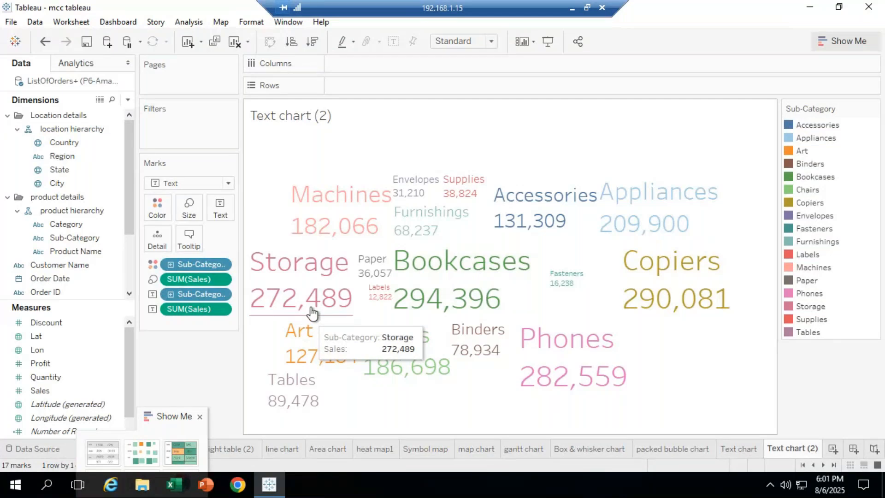
key(ctrl+Page_Up)
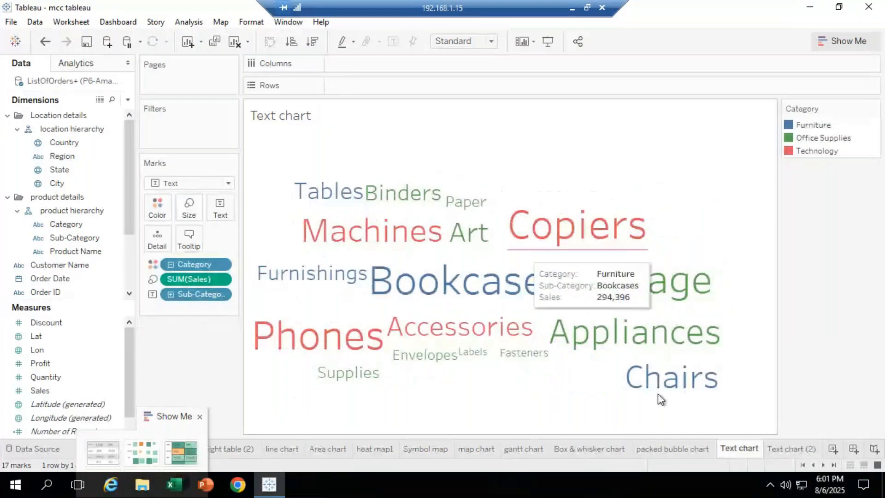
key(ctrl+Page_Down)
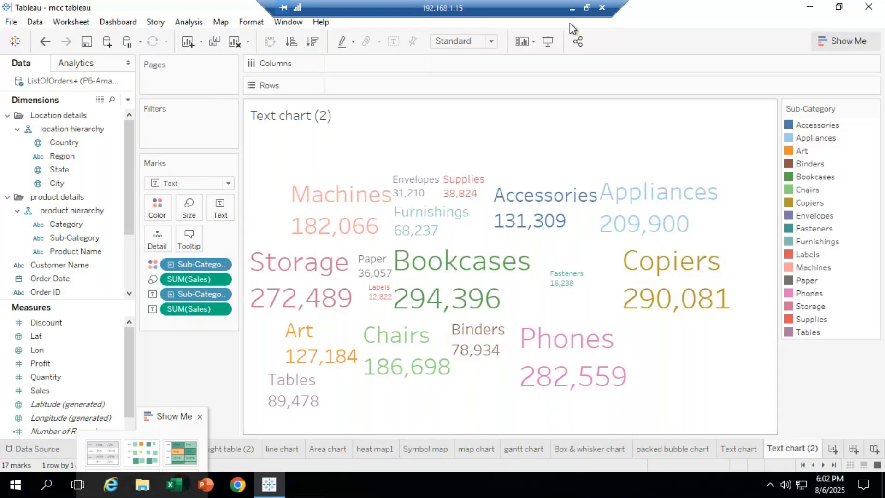
Check the GoTo Meeting chat repeatedly for attendees' replies and return to the Tableau session
click(576, 10)
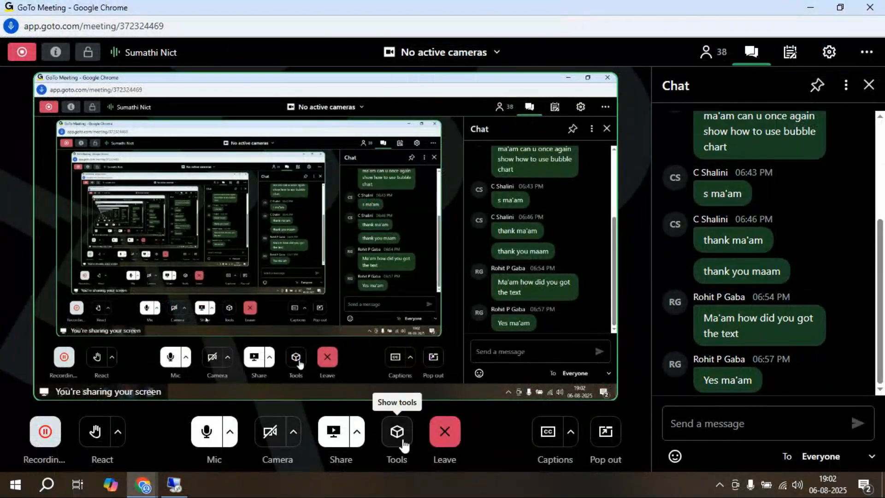
mouse_move(178, 484)
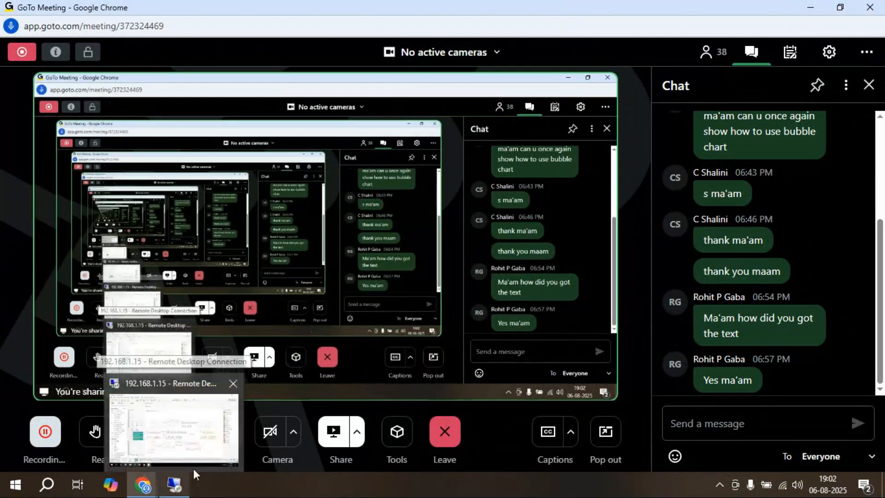
click(193, 468)
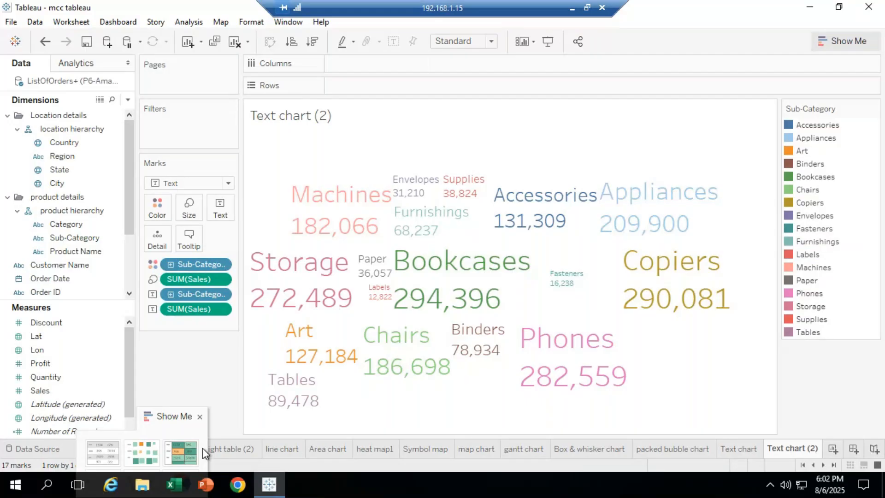
click(571, 8)
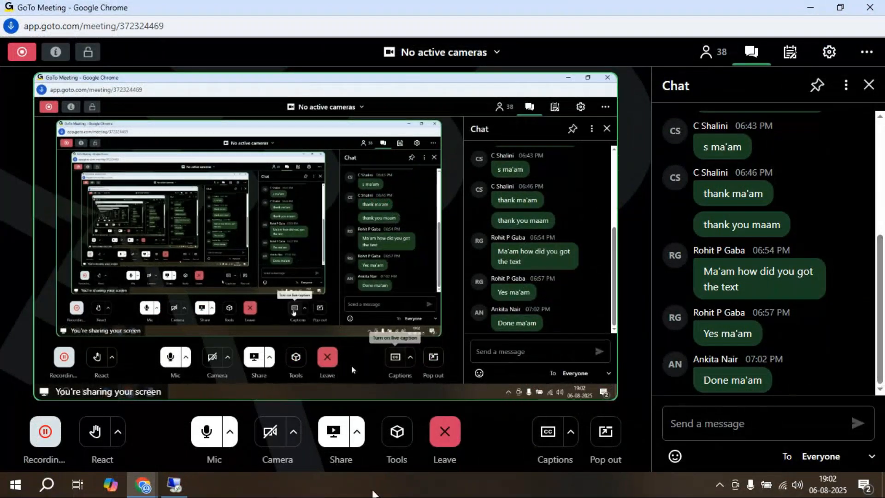
click(169, 487)
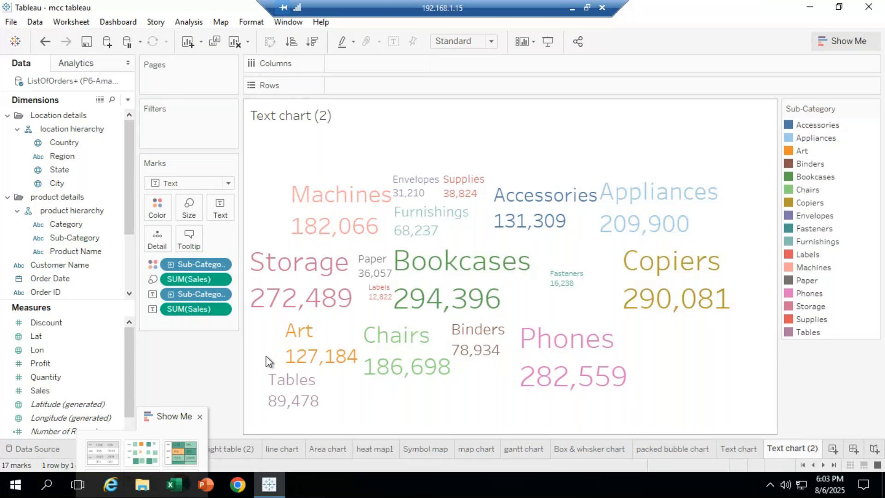
click(572, 9)
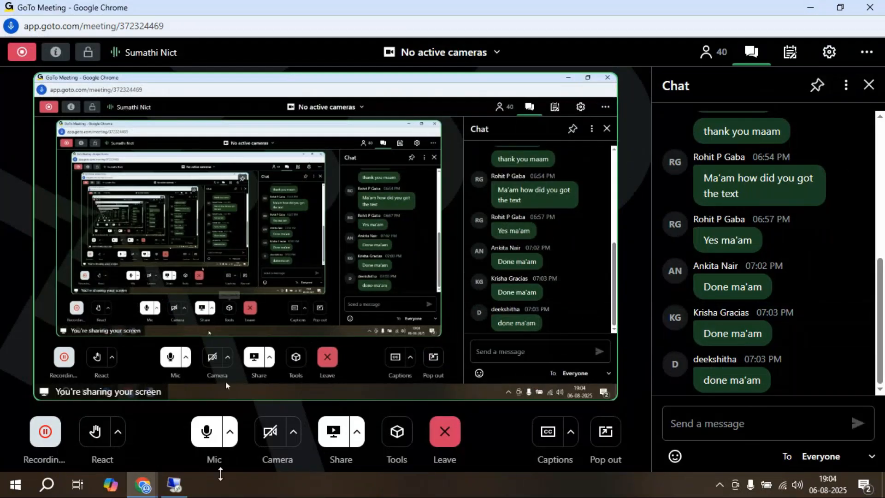
click(173, 484)
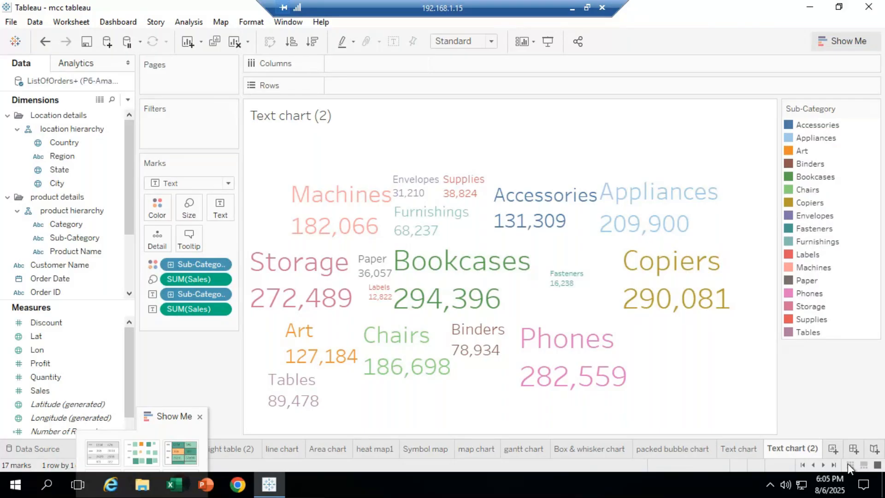
Add a new blank worksheet after Text chart (2) and move the Show Me window out of the way
click(831, 446)
drag(181, 417, 151, 481)
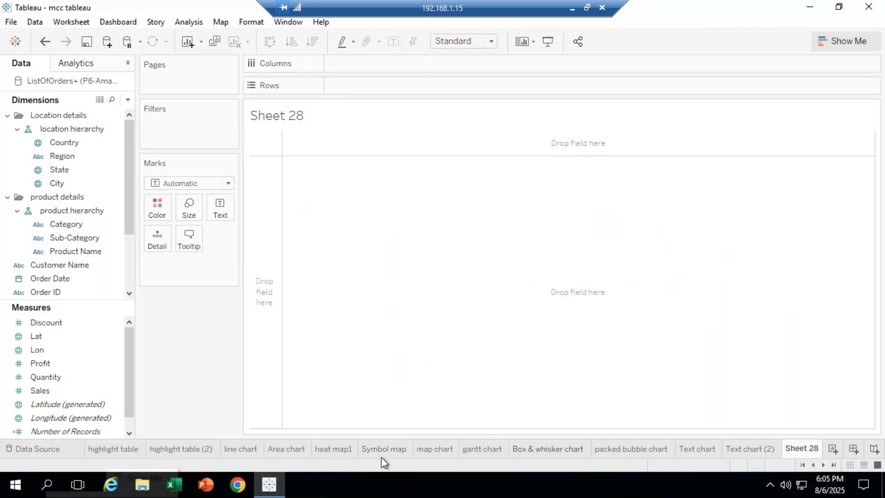
drag(162, 469, 30, 406)
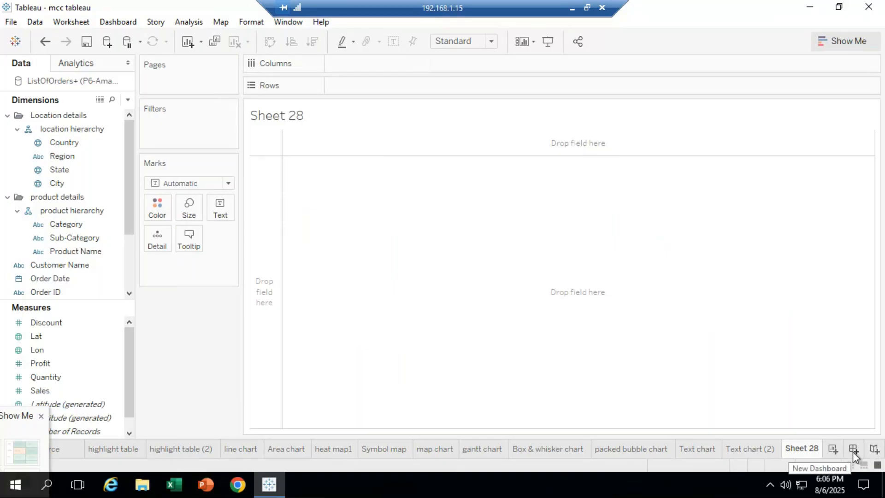
Add a new dashboard and browse the list of sheets available for it
click(853, 448)
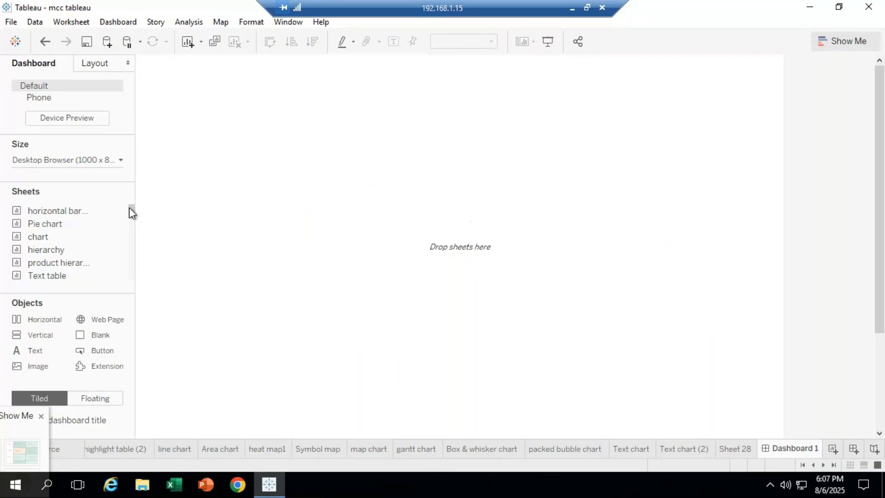
mouse_move(129, 208)
mouse_down()
mouse_move(127, 288)
mouse_move(132, 211)
mouse_move(120, 263)
mouse_move(120, 275)
mouse_move(134, 194)
mouse_up()
drag(133, 213, 129, 273)
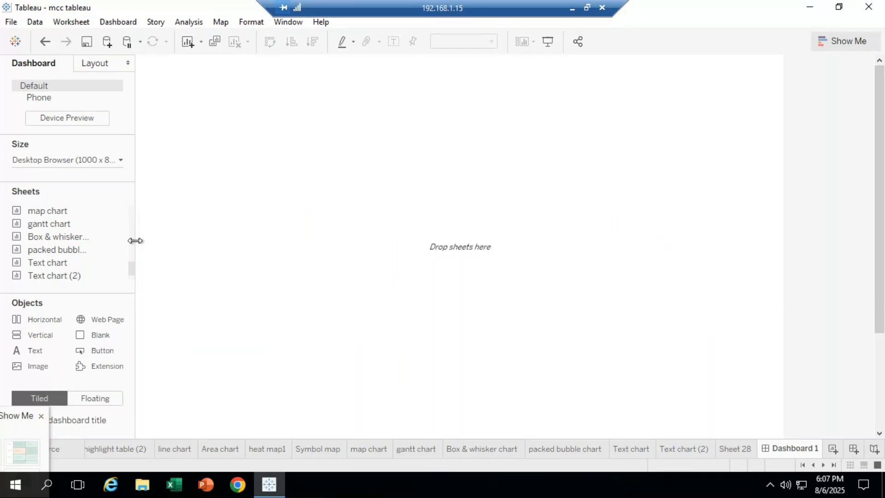
Add a new story and browse the sheets and dashboard available for its story points
click(874, 449)
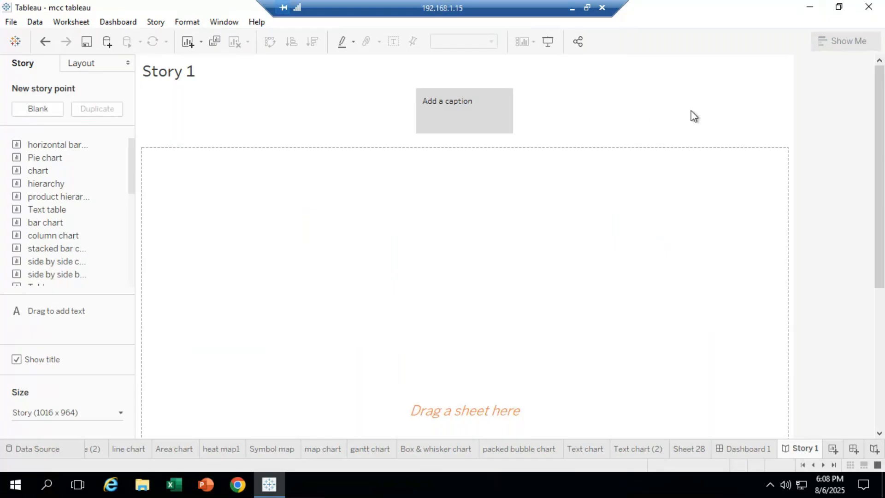
drag(131, 190, 121, 272)
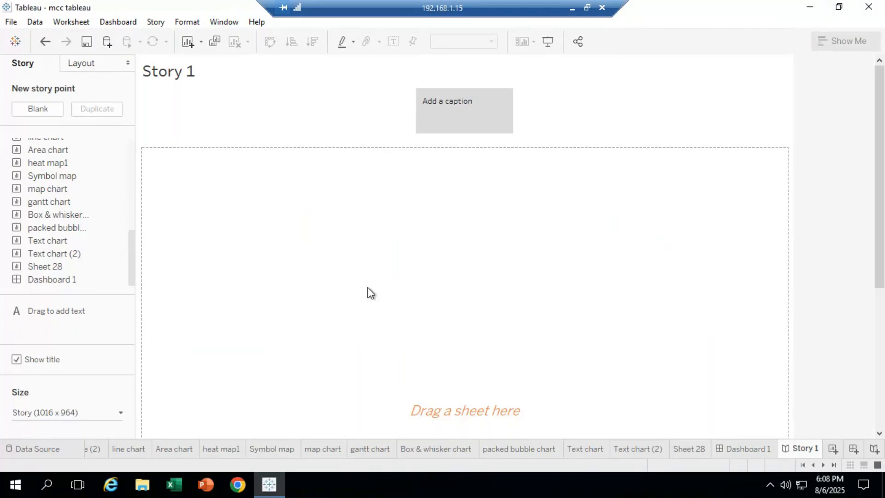
click(763, 450)
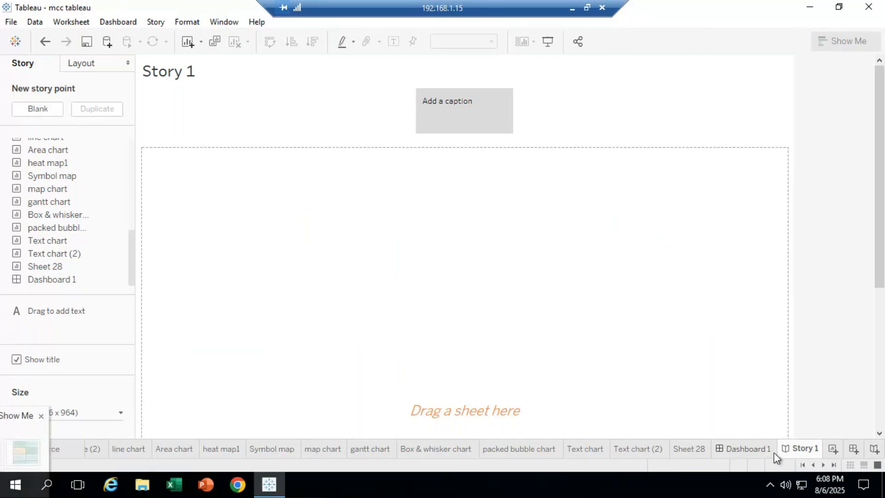
Add a new worksheet, plot Profit by Sub-Category as horizontal bars, and convert the chart to a treemap
click(831, 449)
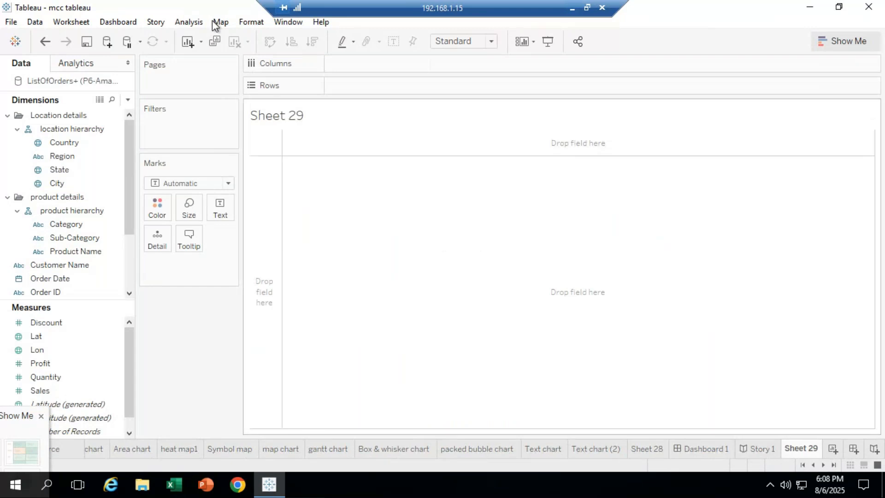
drag(19, 416, 875, 79)
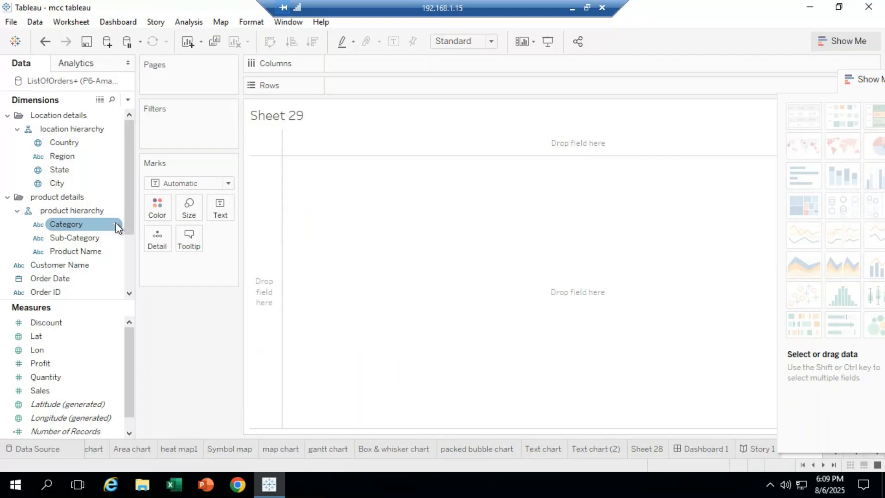
click(72, 238)
drag(73, 240, 365, 95)
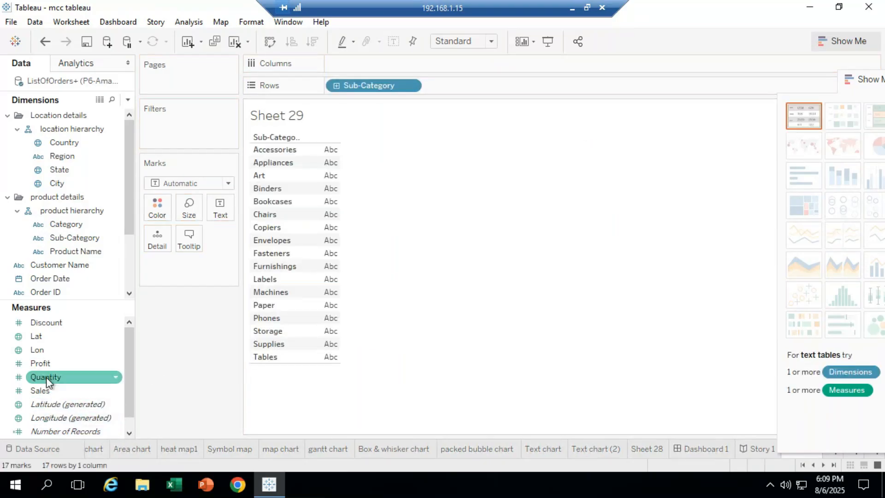
drag(40, 363, 357, 68)
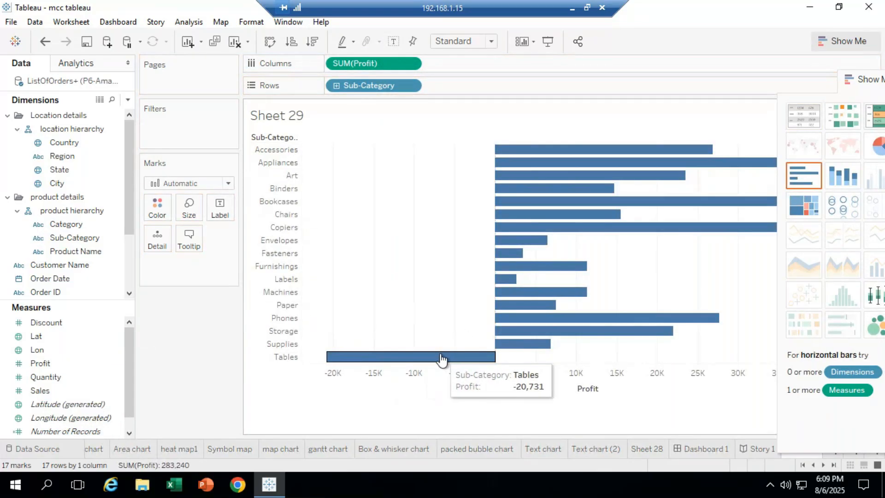
click(797, 204)
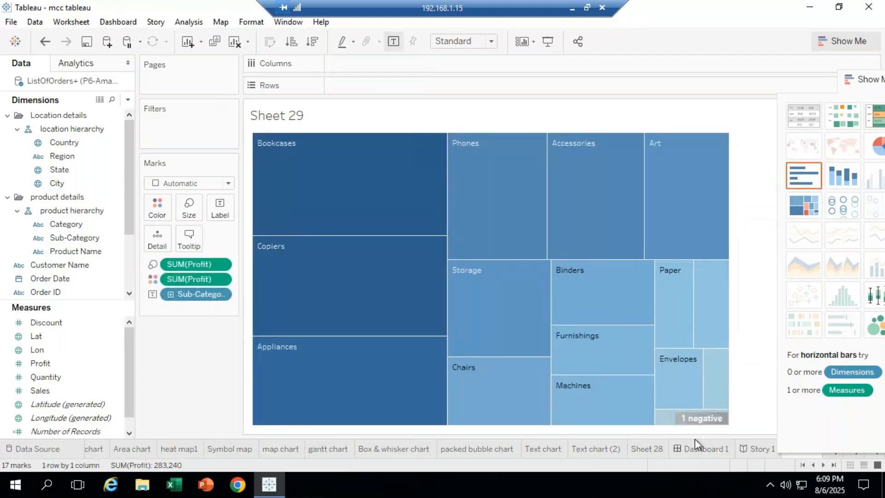
Resolve the negative Profit value in the treemap by using absolute values for tile size, and inspect the Tables tile
mouse_move(705, 420)
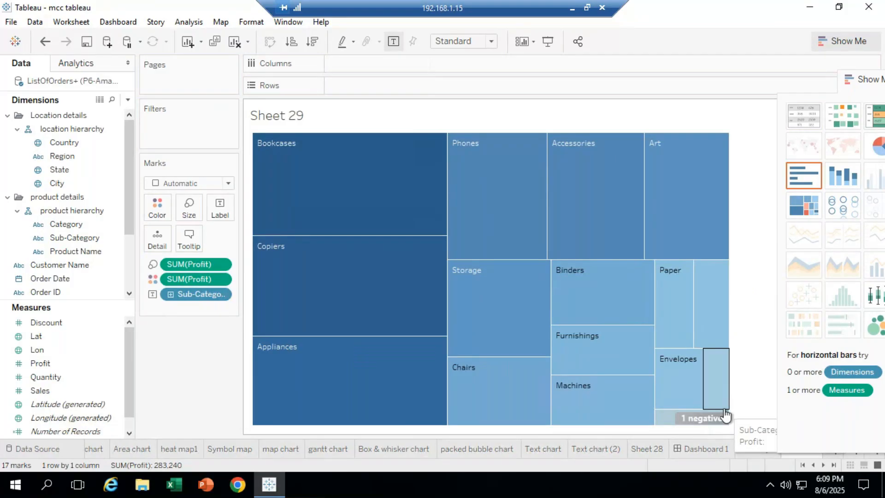
click(698, 418)
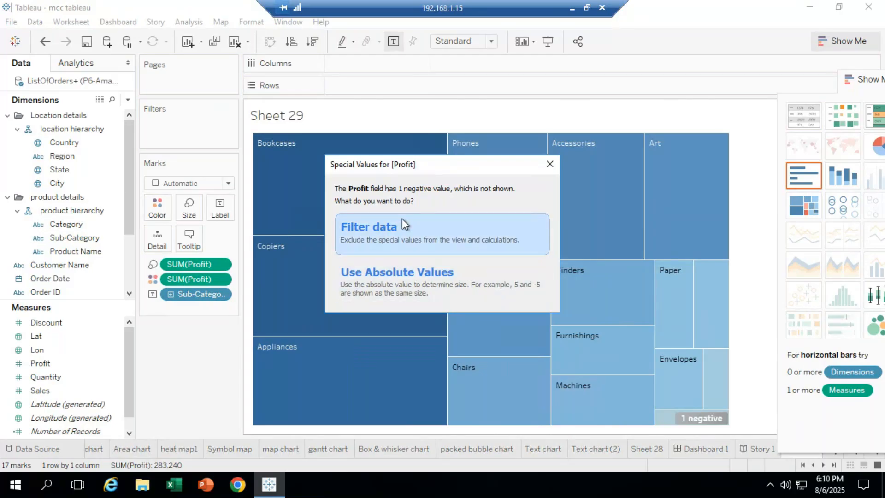
click(422, 282)
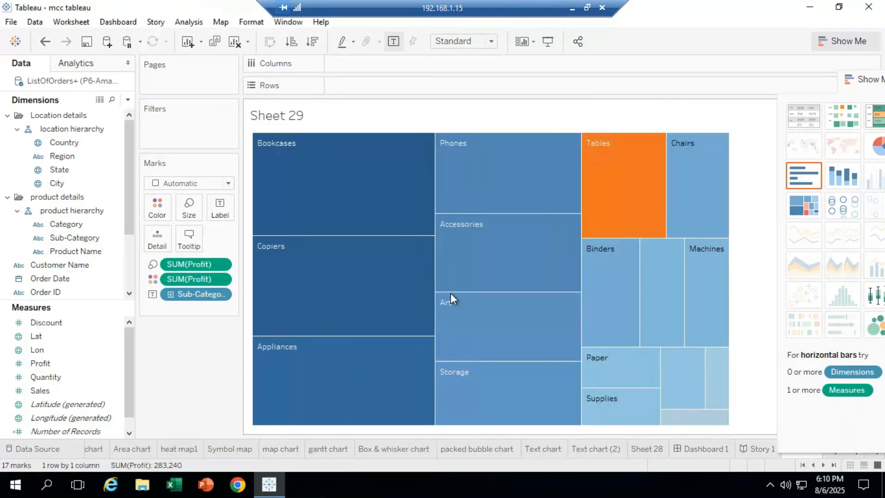
mouse_move(621, 185)
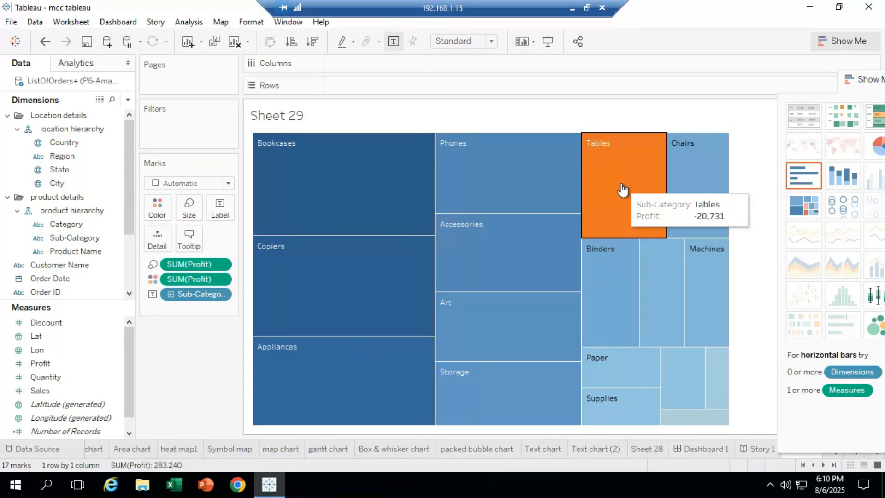
Abandon the lost remote session and reconnect to the remote computer 192.168.1.15, entering the account password
key(super+l)
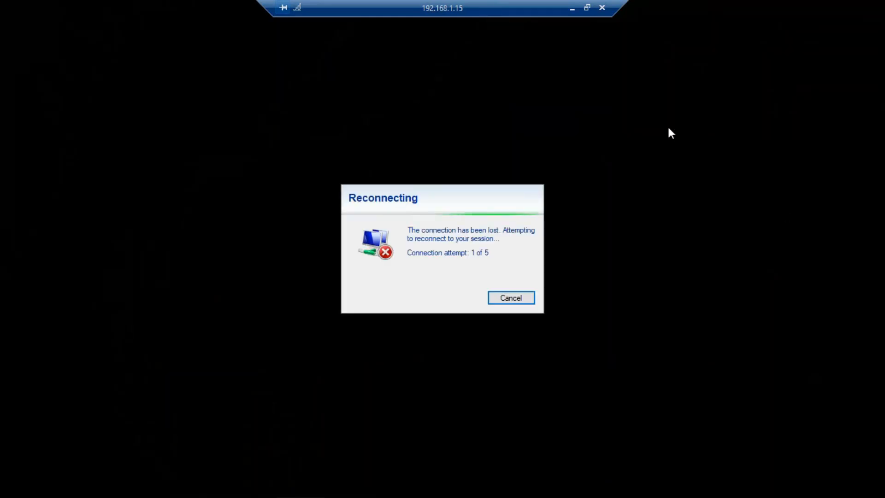
click(508, 299)
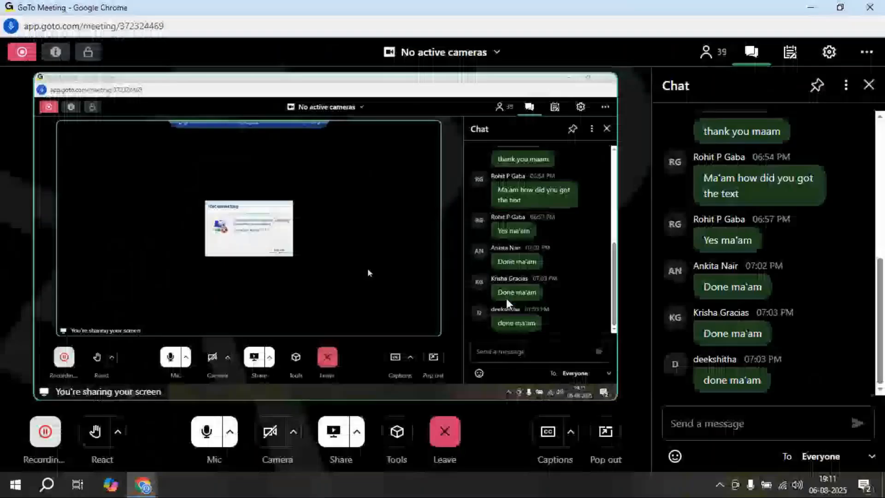
click(831, 12)
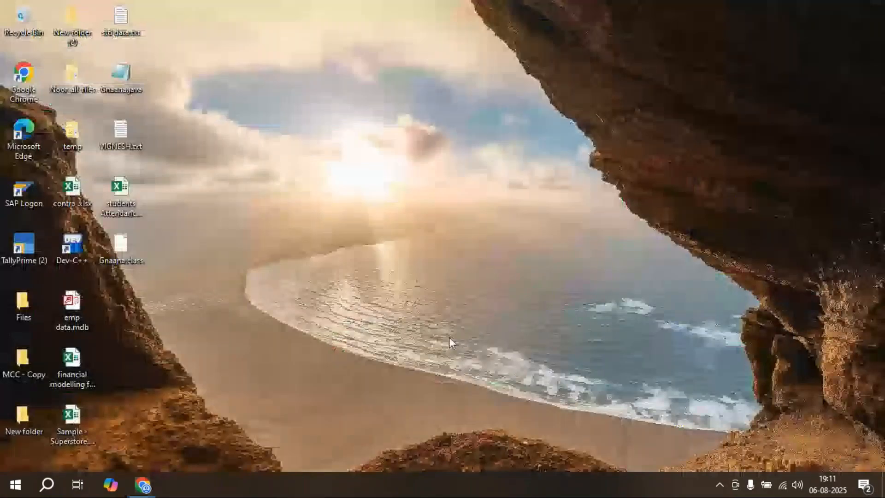
key(Return)
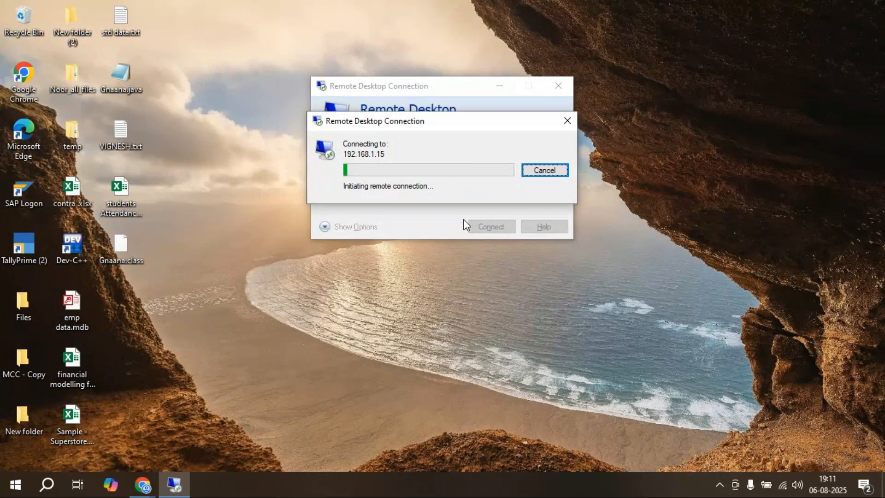
text(••••••)
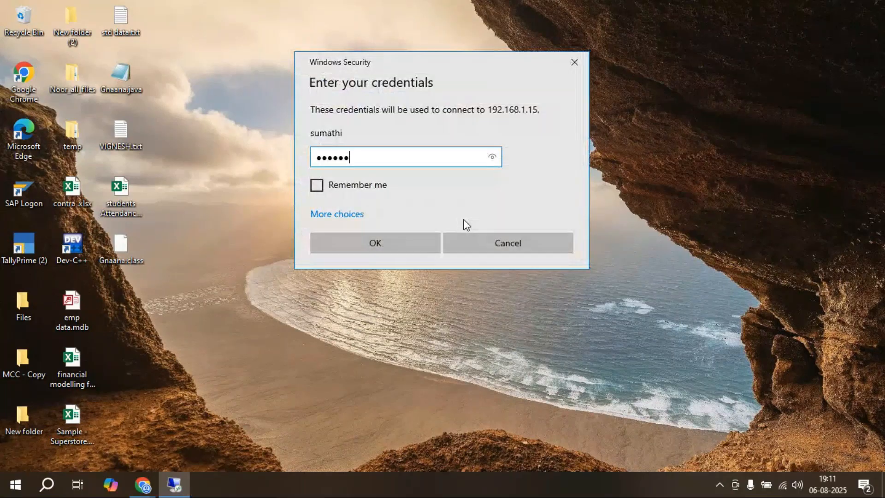
key(Return)
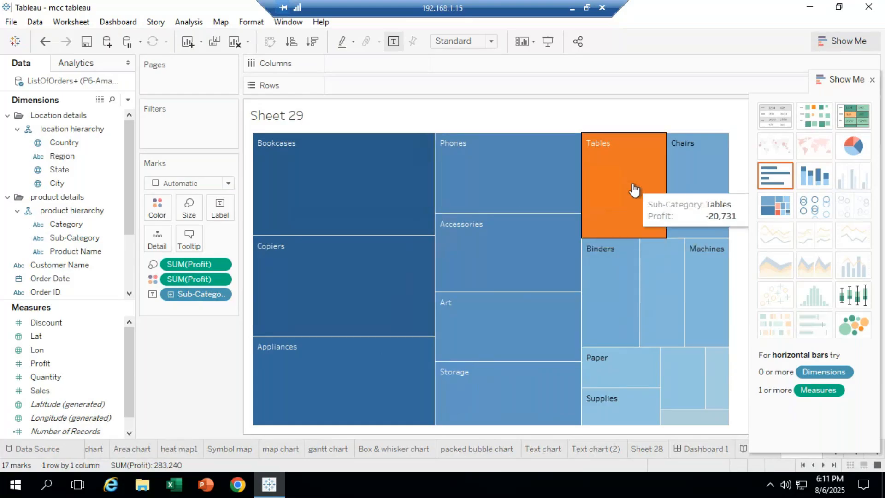
Reveal the SUM(Profit) color legend and set the color for the negative end of its palette to bright green
click(871, 80)
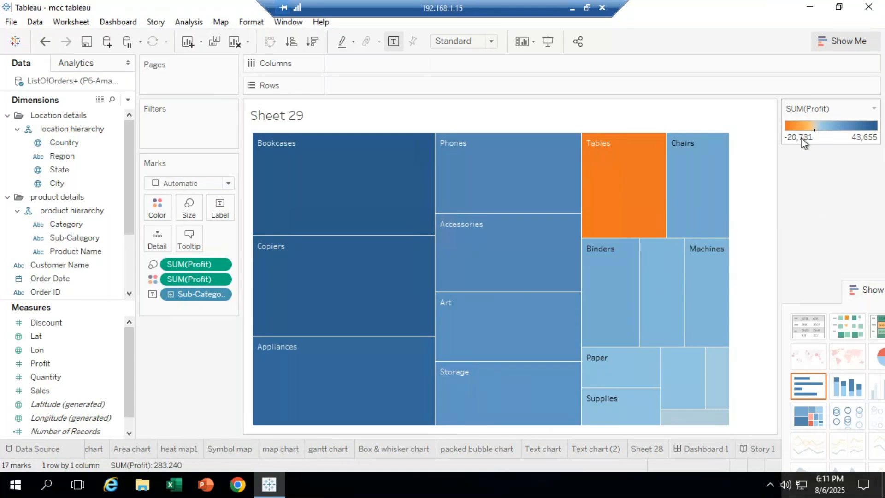
click(874, 108)
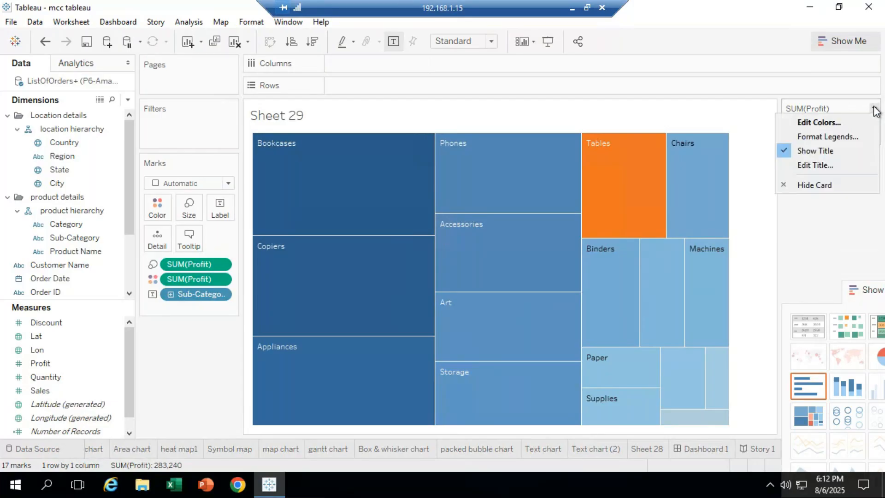
click(819, 122)
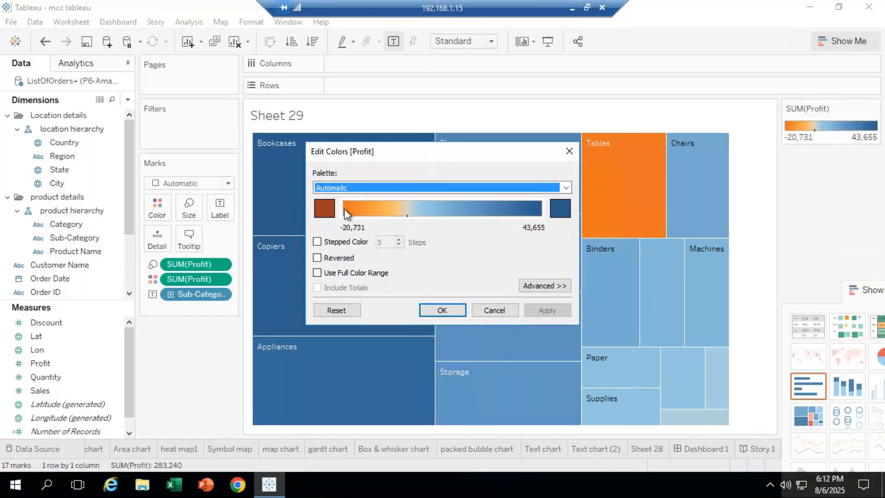
click(330, 206)
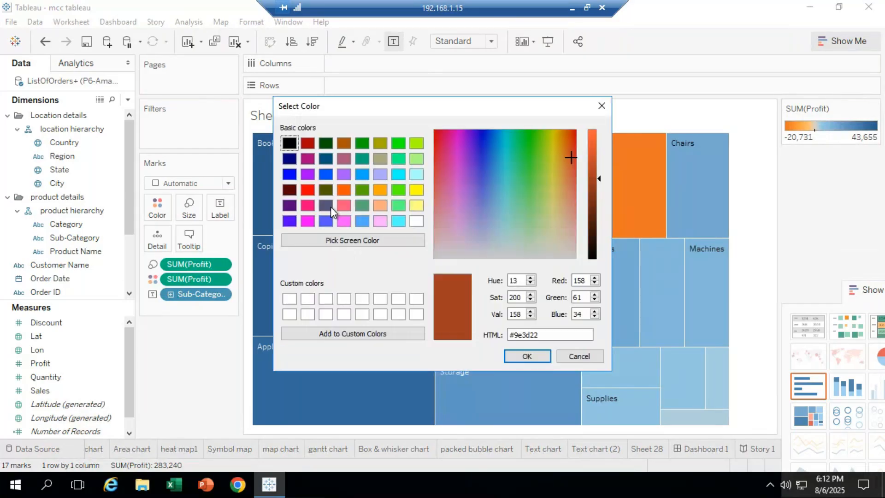
click(397, 146)
click(526, 357)
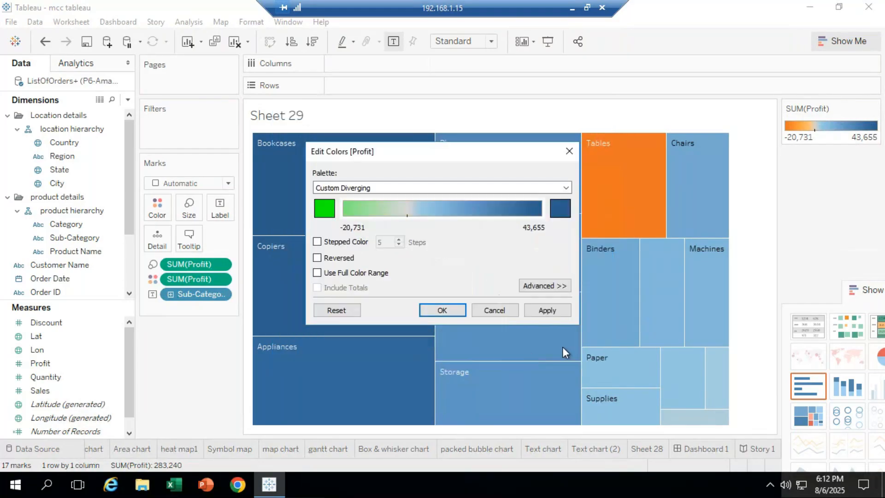
click(463, 310)
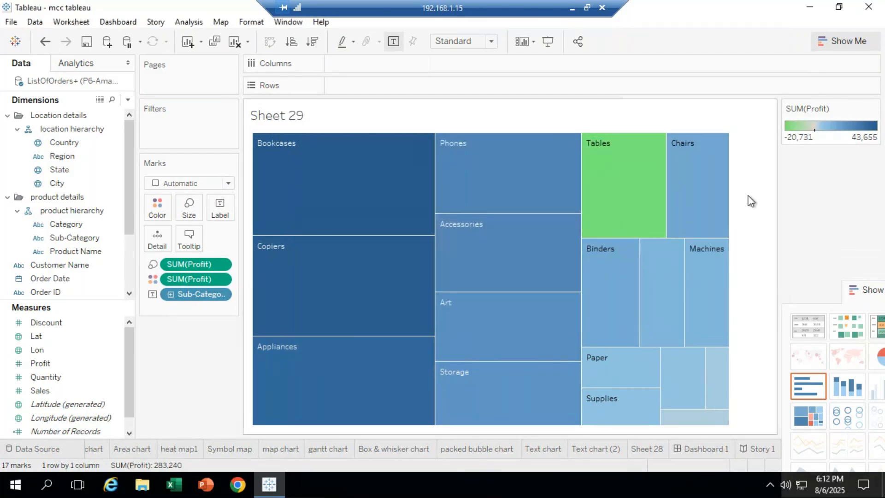
Change the negative end of the Profit color palette to orange
click(874, 108)
click(845, 120)
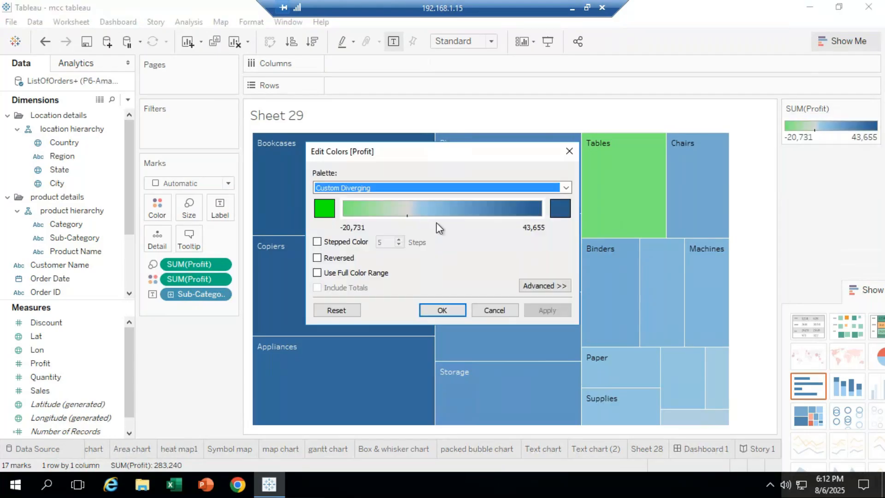
click(339, 222)
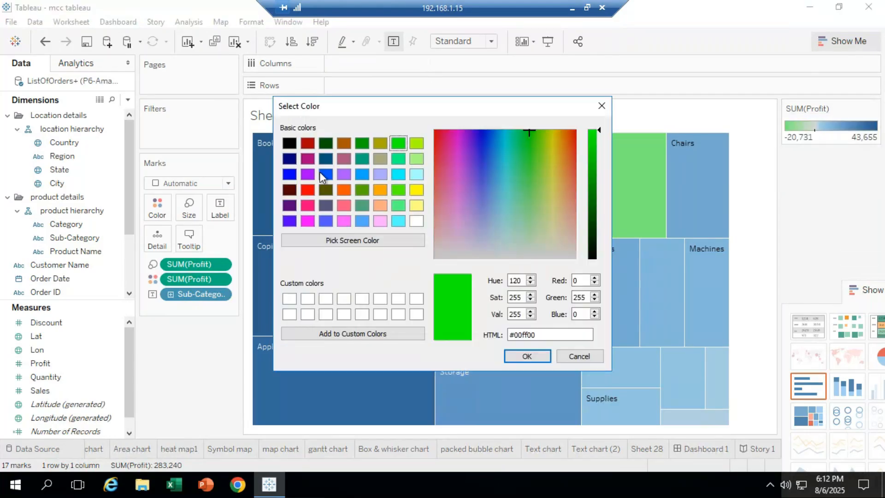
click(344, 189)
click(542, 357)
click(447, 310)
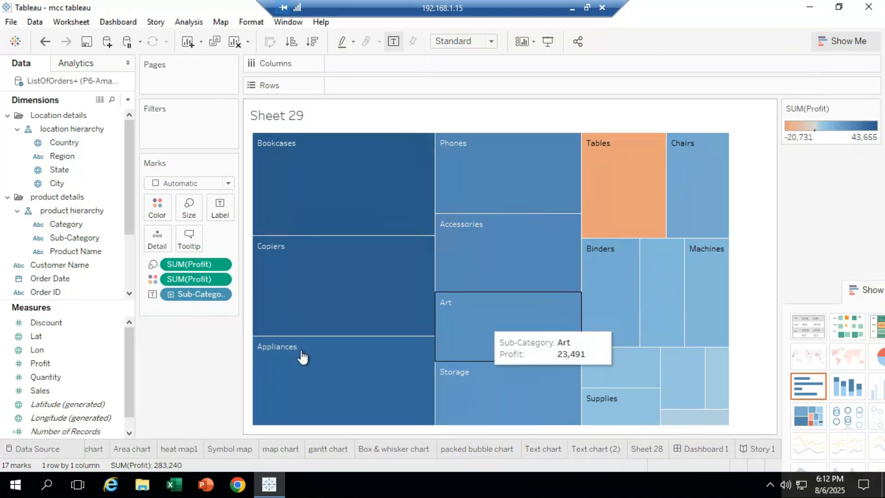
Add Sales and Profit as labels on the treemap tiles
drag(49, 390, 224, 208)
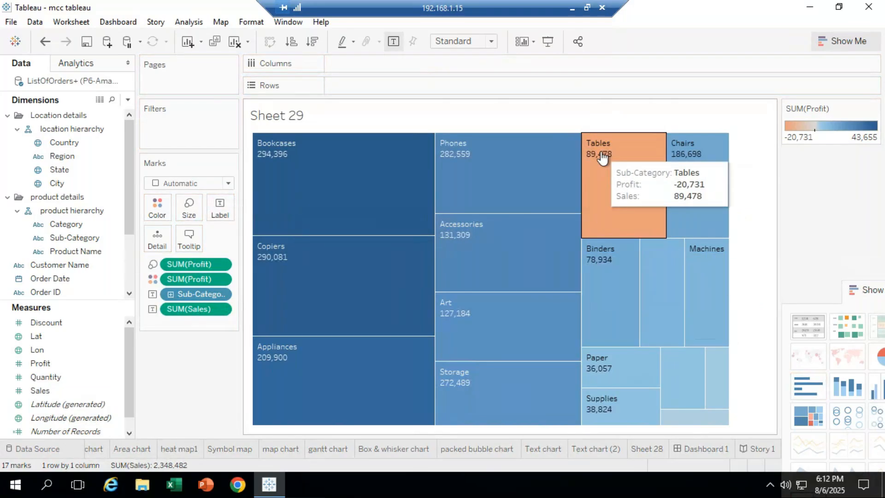
drag(37, 364, 210, 212)
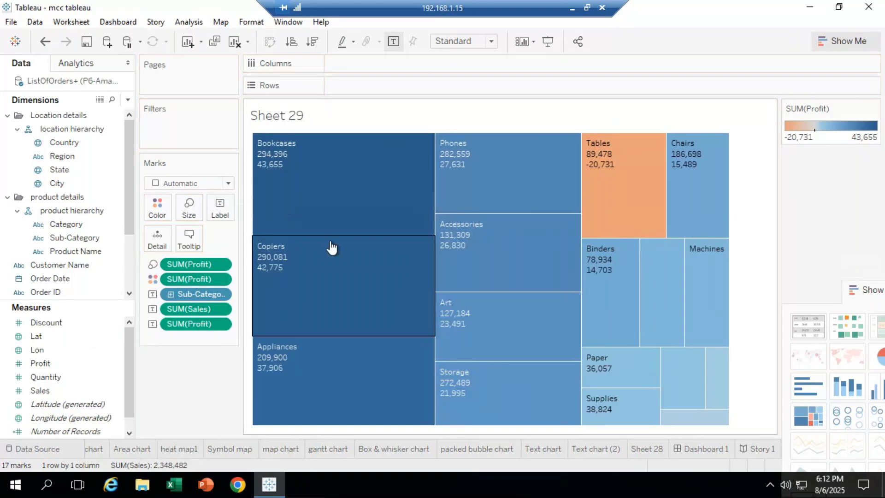
mouse_move(331, 248)
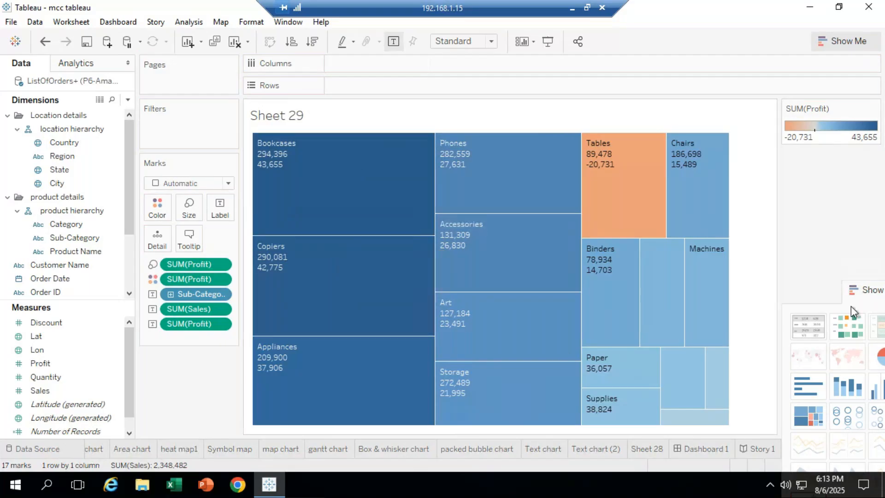
Color the treemap by Region instead of Profit and add Region to the tile labels
drag(863, 290, 845, 75)
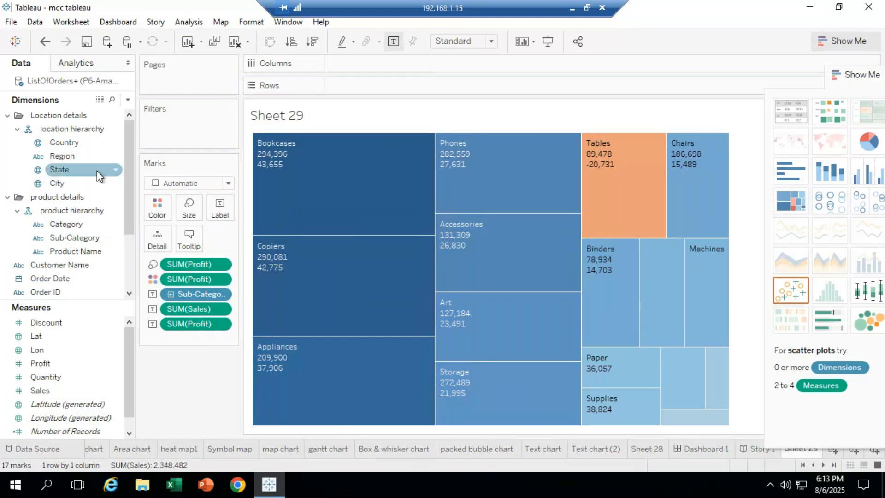
drag(68, 160, 162, 211)
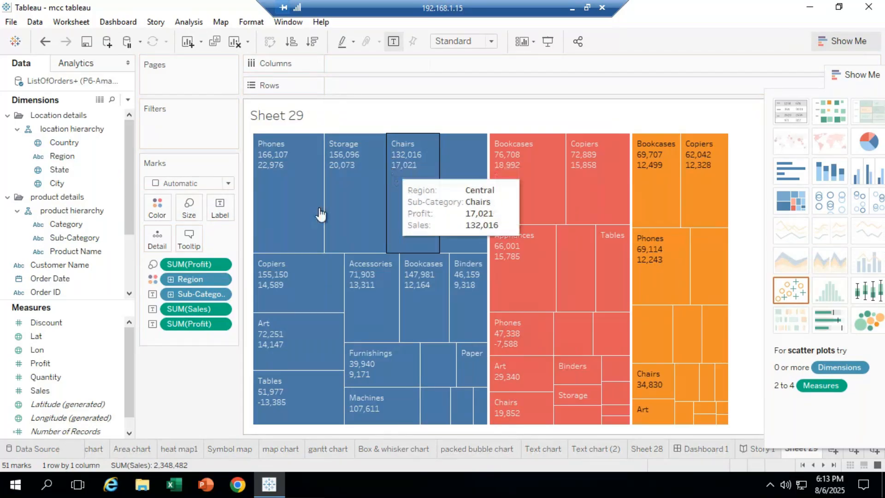
drag(63, 155, 219, 203)
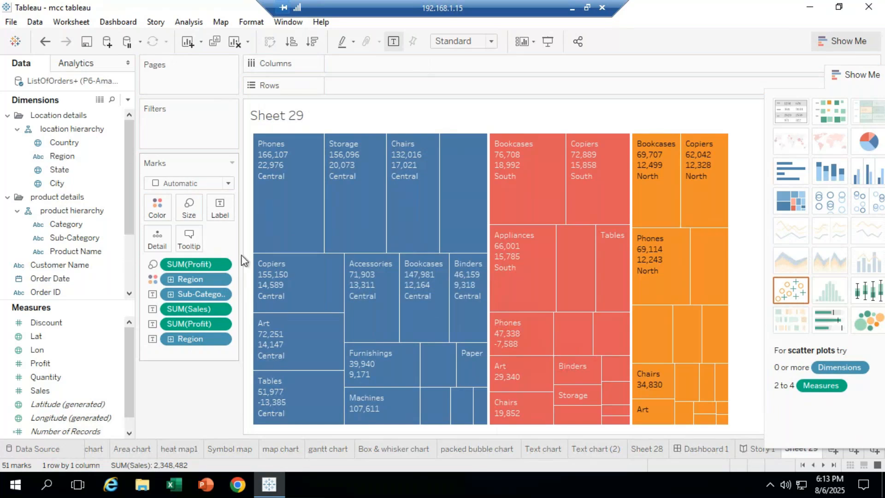
Take Region off the labels to split the treemap by rows, trying it in Columns before returning it to Rows
drag(198, 337, 365, 79)
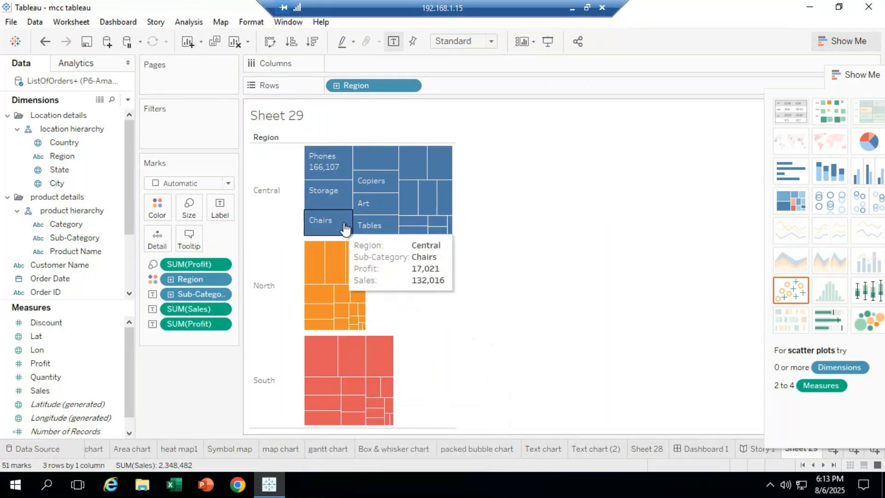
drag(355, 84, 354, 65)
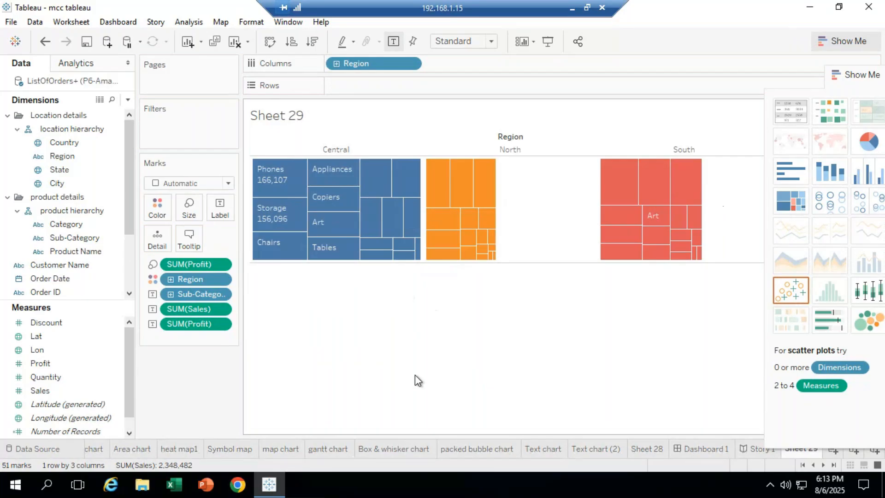
drag(367, 61, 366, 85)
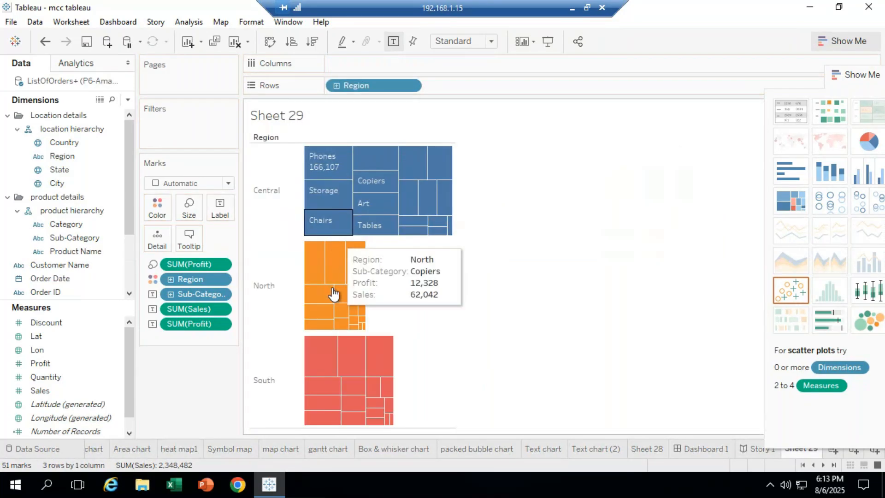
Drill Region down to State and widen the treemap area, removing State from Rows after viewing the breakdown
click(336, 85)
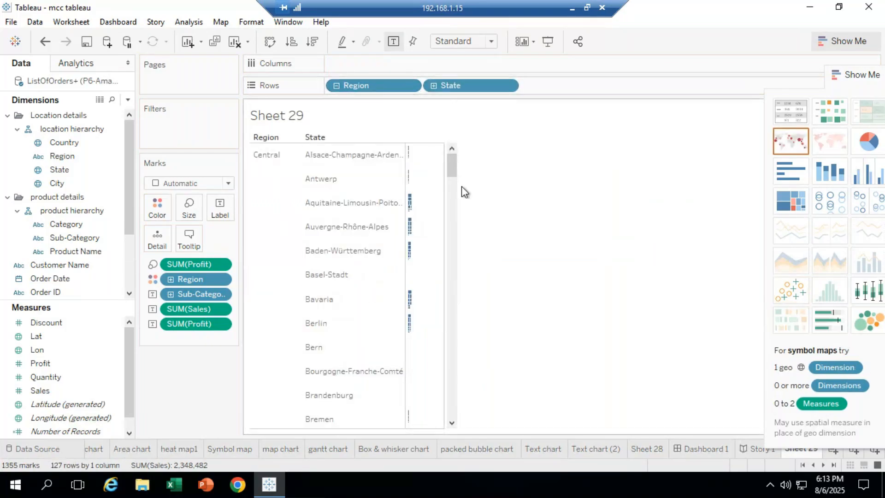
drag(443, 190, 651, 192)
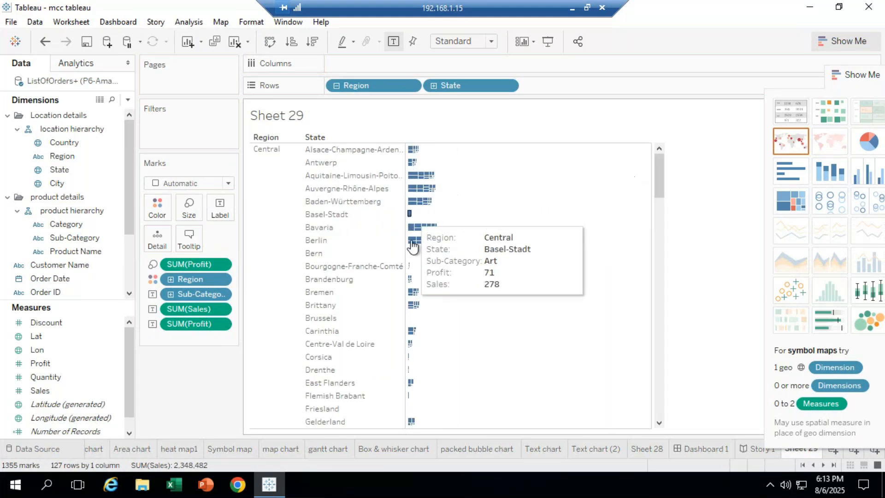
drag(463, 87, 199, 380)
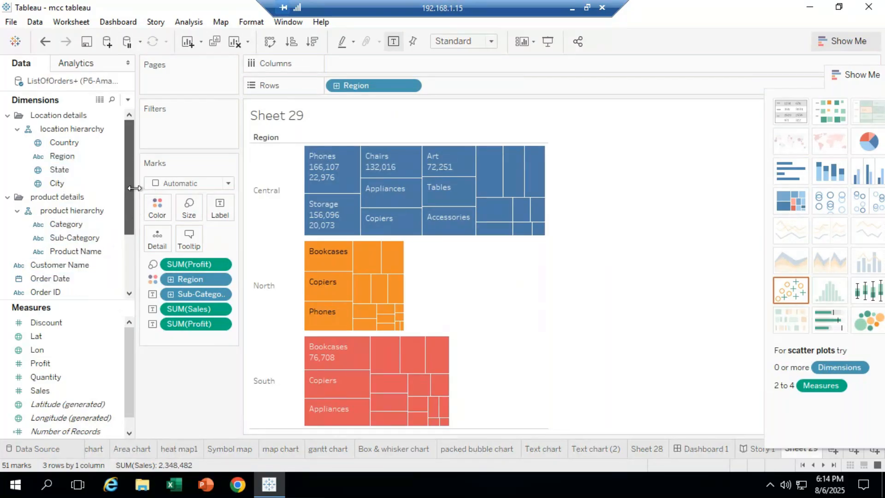
Add Segment beside Region in Rows, move it to Columns, and look through the Region by Segment treemaps
scroll(129, 217, down, 2)
drag(69, 261, 470, 92)
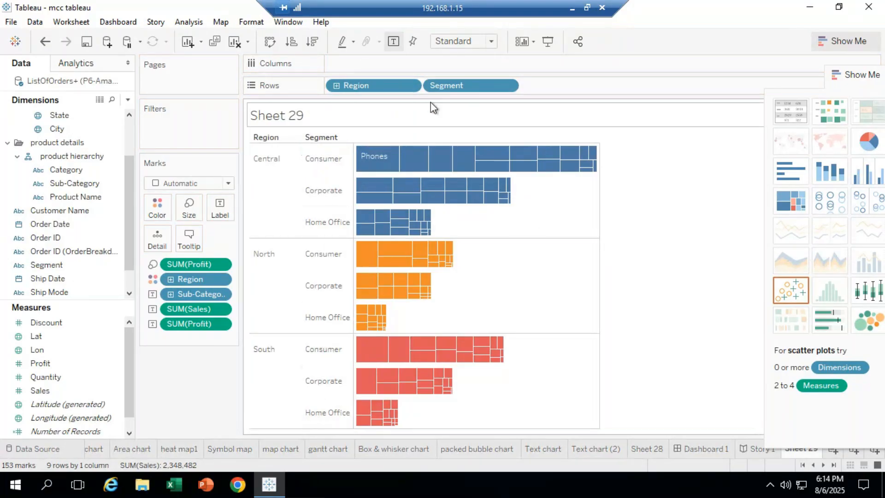
drag(446, 84, 346, 73)
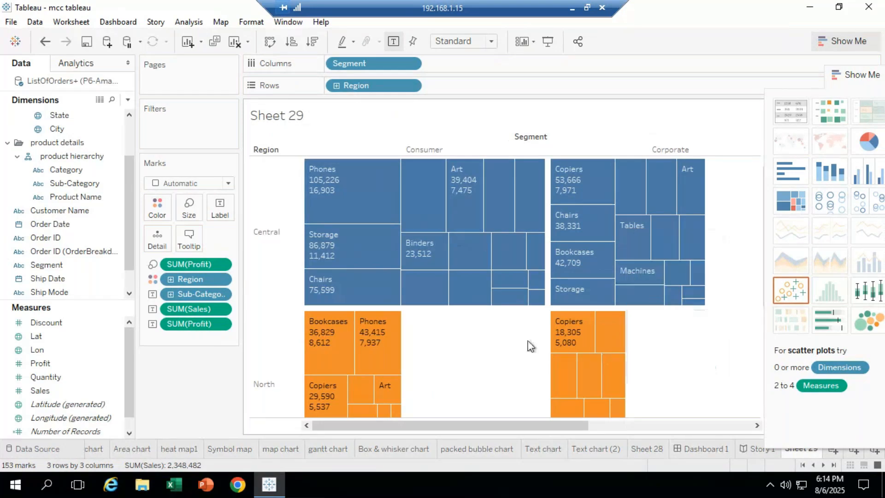
mouse_move(571, 334)
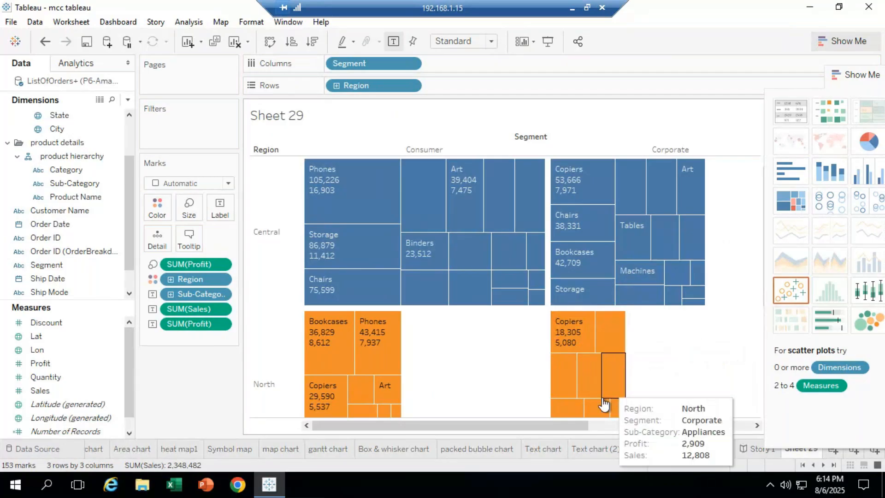
scroll(555, 412, down, 3)
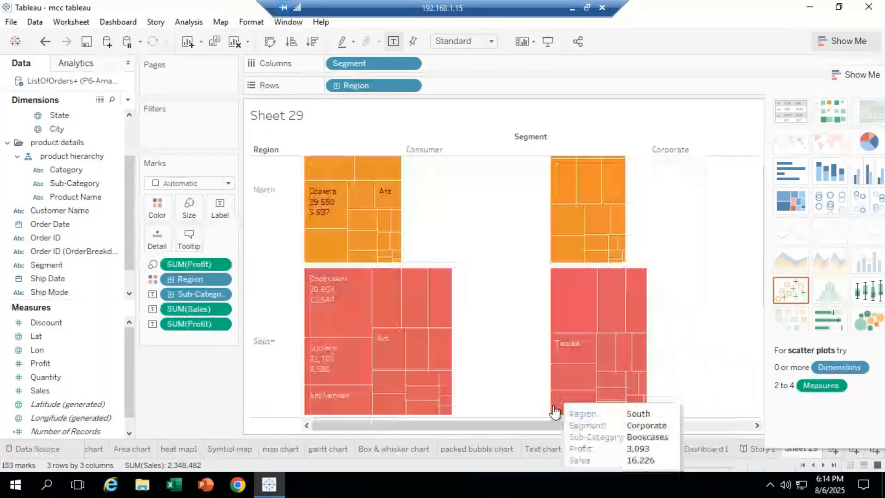
Look over the Region by Segment treemaps, move Segment beside Region in Rows, and remove Segment from the view
drag(528, 423, 453, 417)
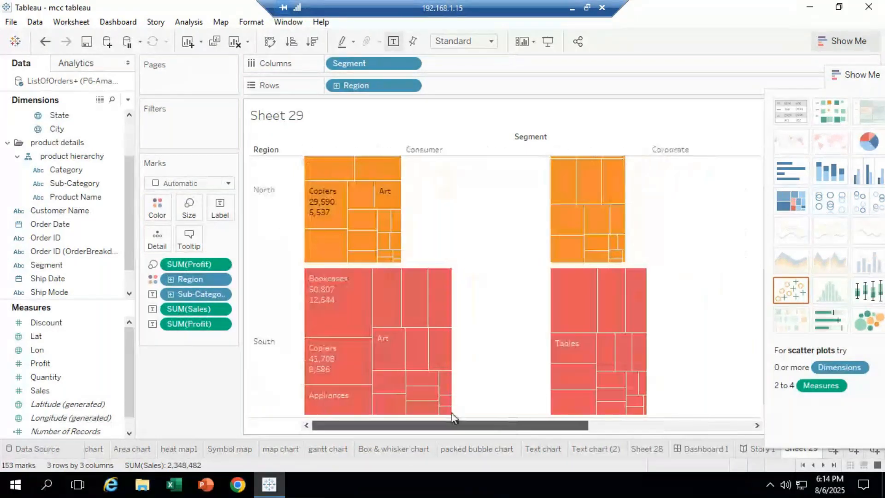
scroll(504, 340, up, 3)
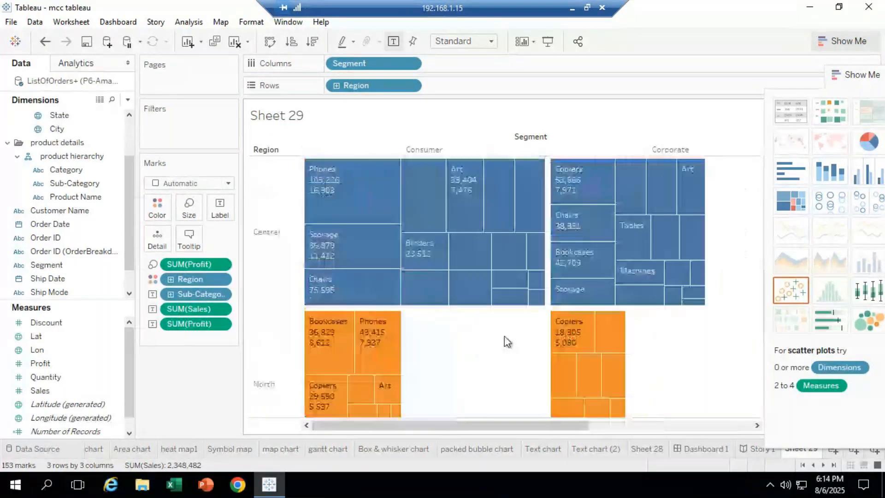
drag(366, 63, 494, 85)
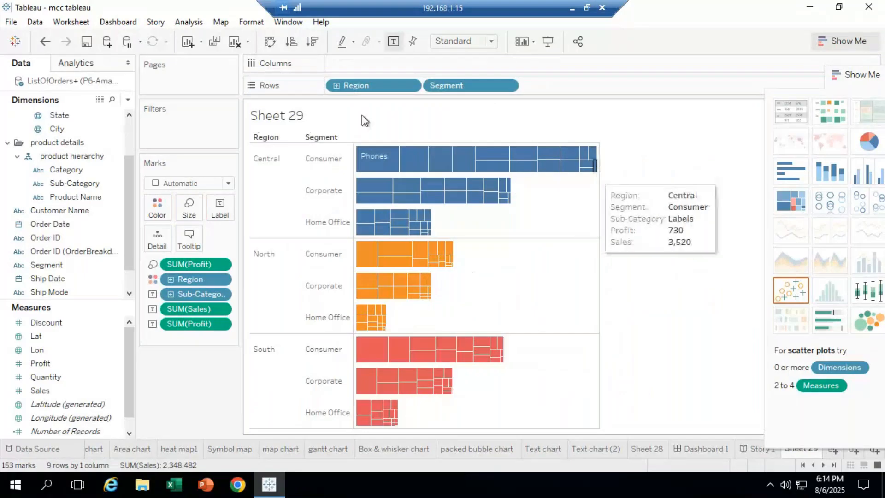
right_click(429, 86)
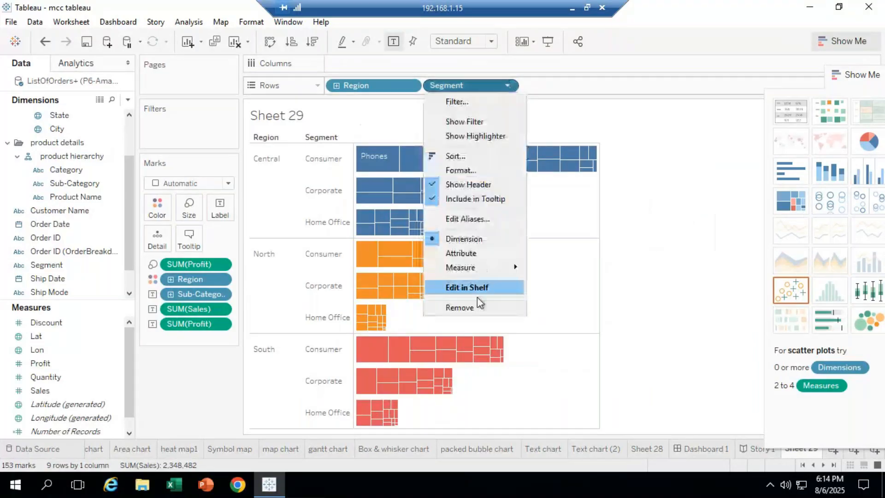
click(477, 305)
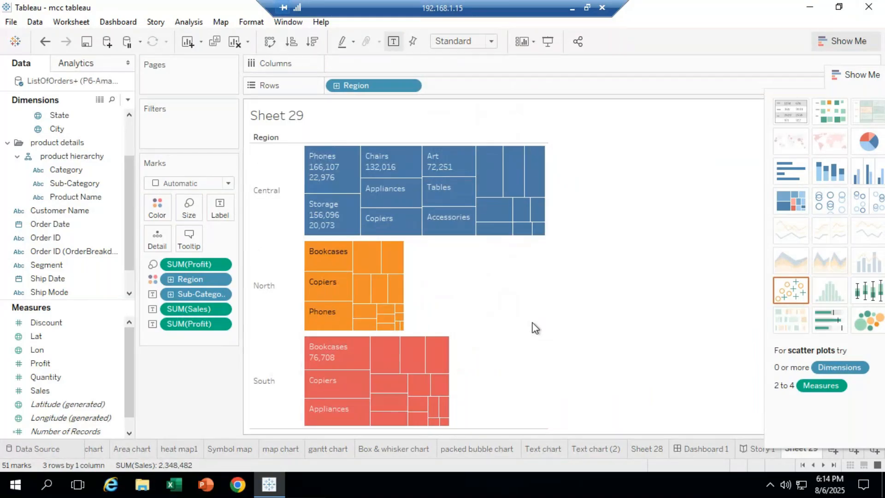
Take Region out of Rows, try Segment there instead, and restore Region as the row breakdown
drag(362, 85, 198, 375)
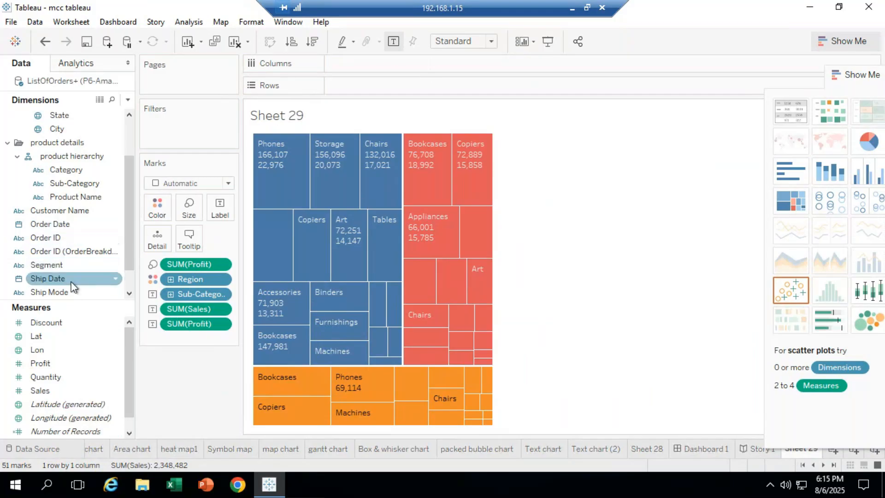
drag(51, 265, 380, 108)
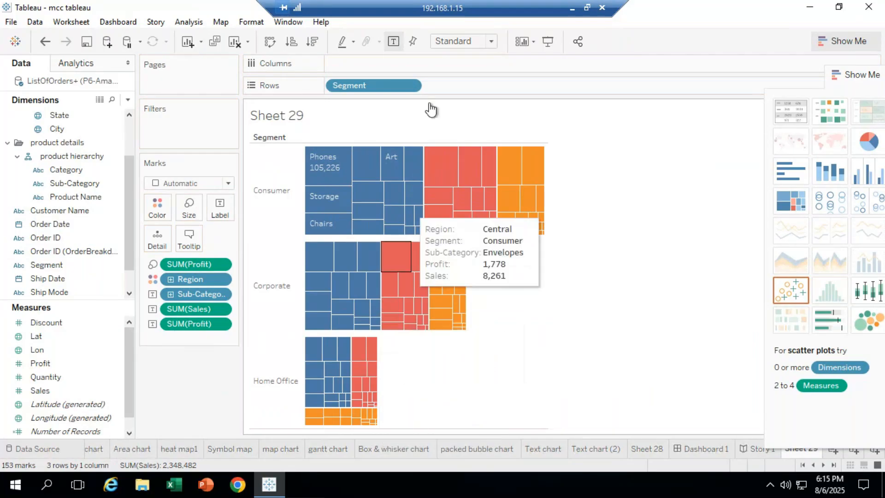
drag(373, 87, 101, 169)
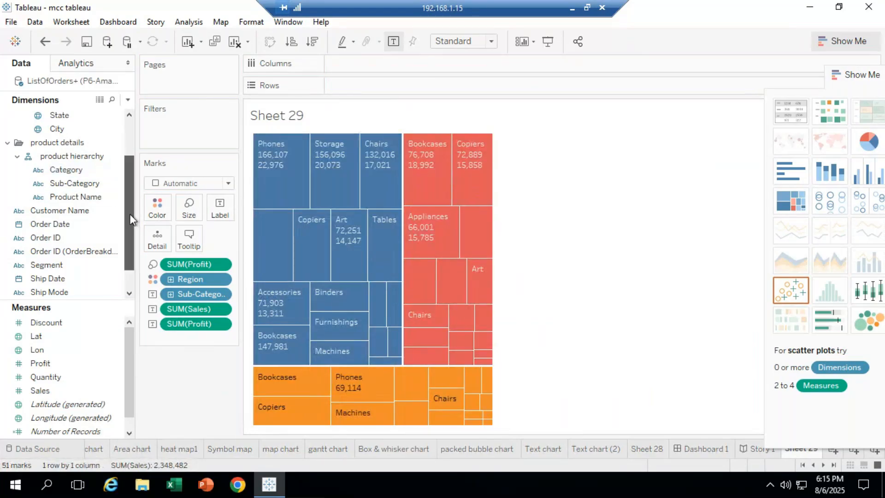
scroll(129, 214, up, 3)
drag(61, 156, 354, 85)
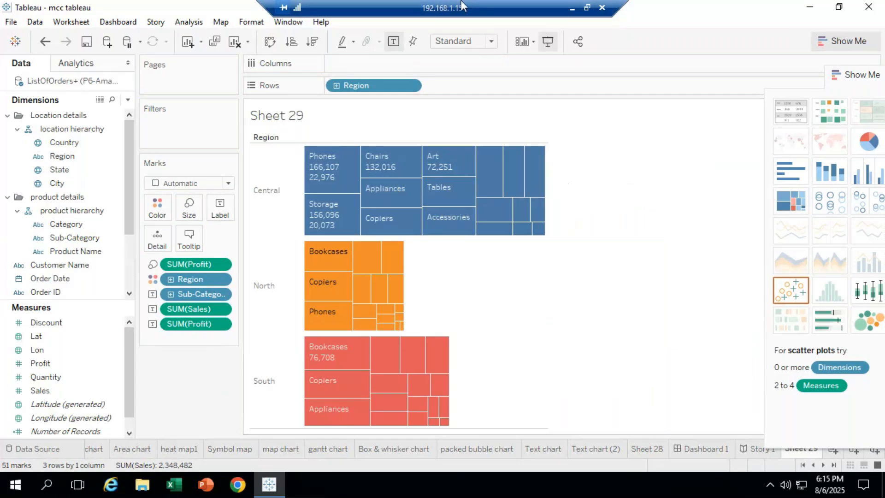
Switch to GoTo Meeting to check the participants' chat messages, returning to the Tableau remote session after each check
click(571, 9)
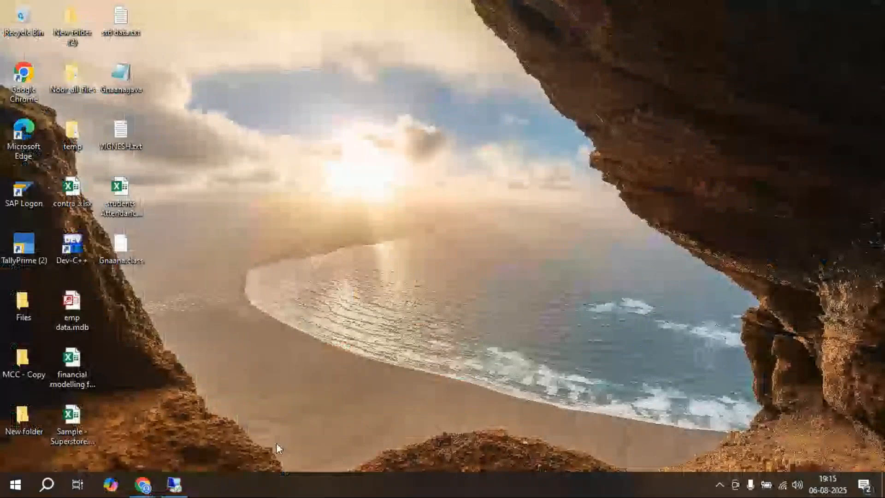
click(143, 485)
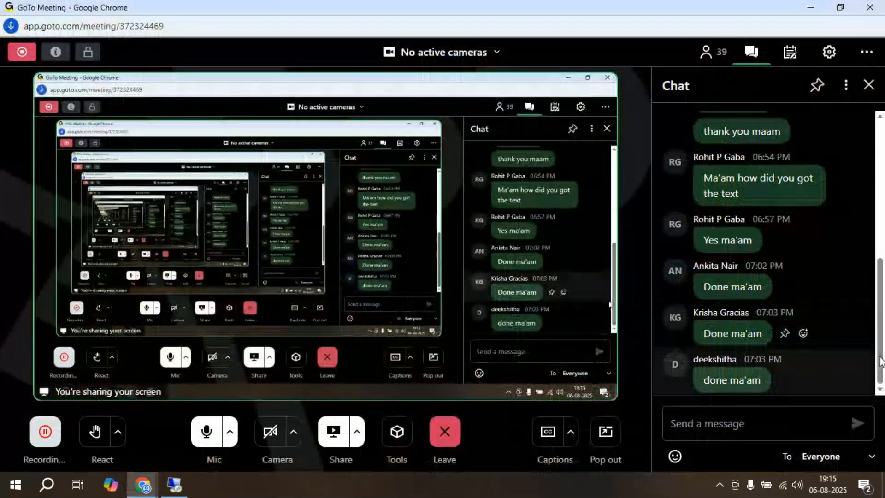
click(174, 485)
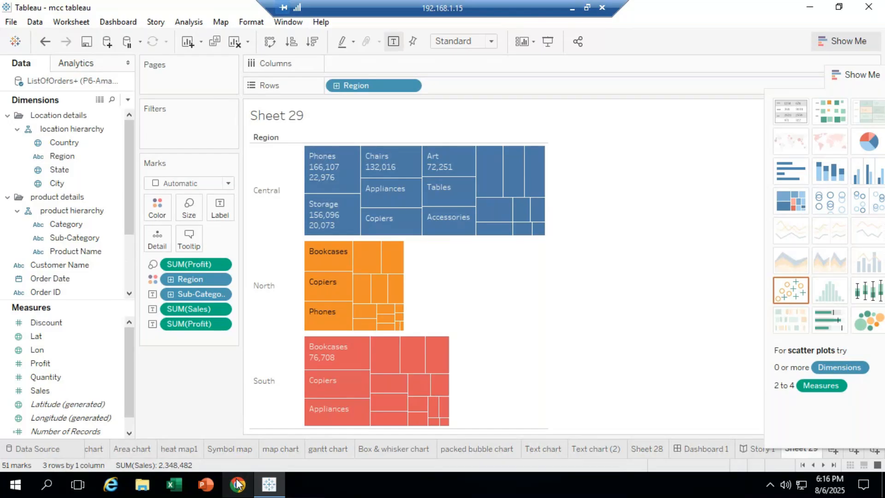
click(574, 9)
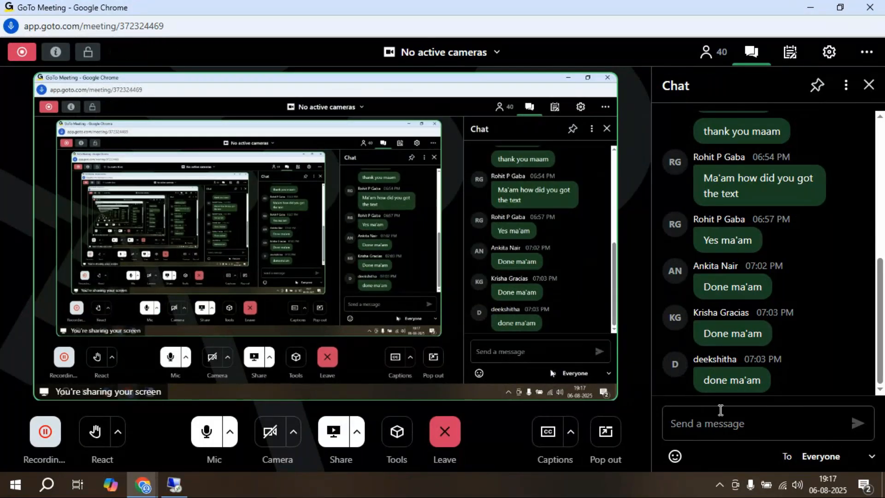
click(177, 473)
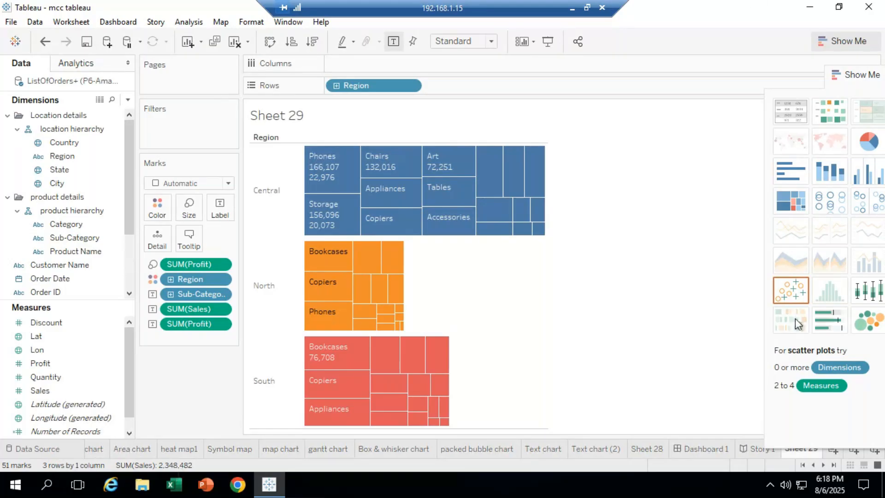
Move the chart picker off the Region legend and set the South region's color to green
click(857, 71)
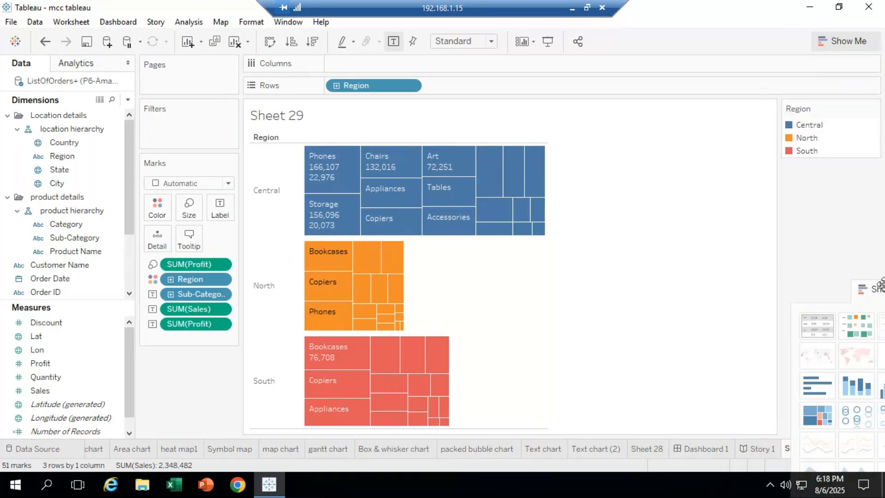
click(875, 109)
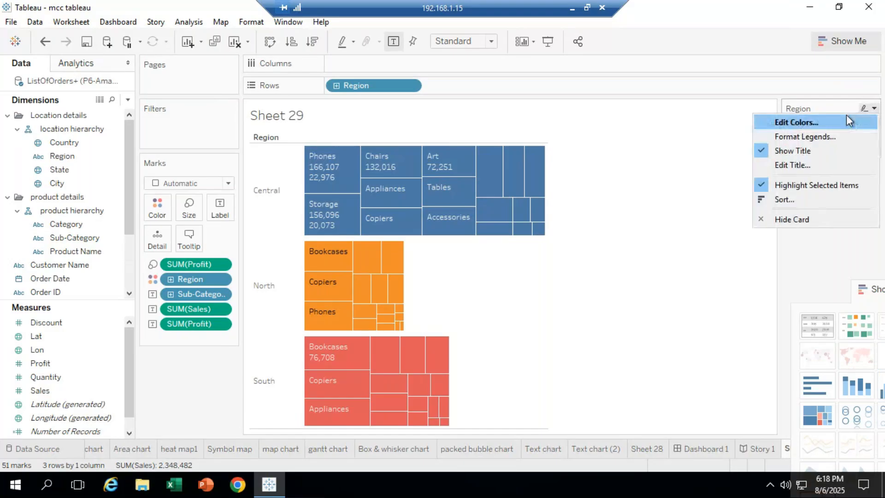
click(823, 122)
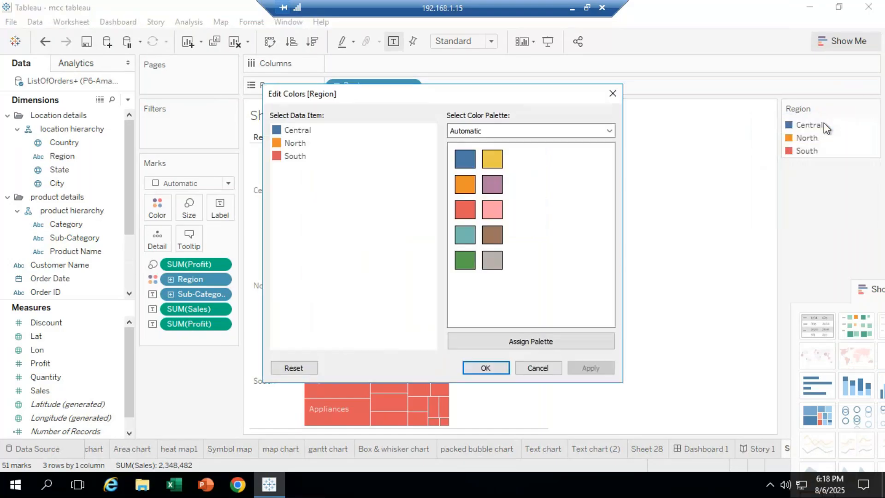
click(295, 156)
click(465, 260)
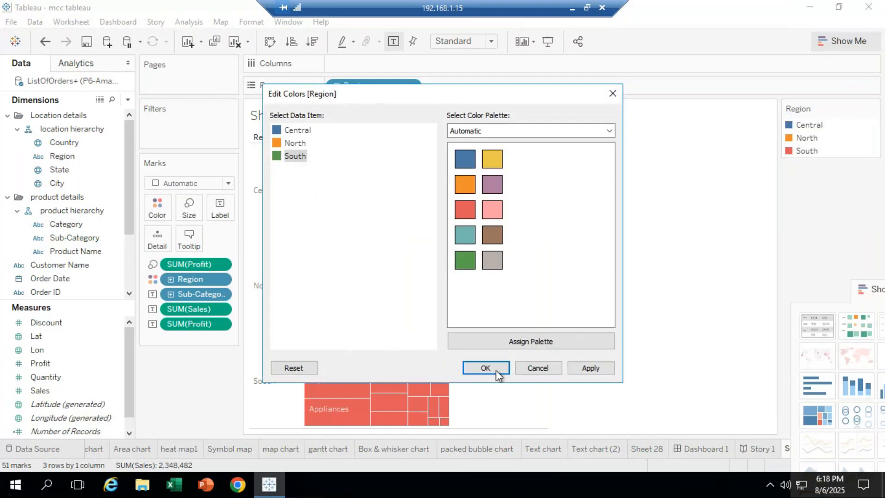
click(486, 368)
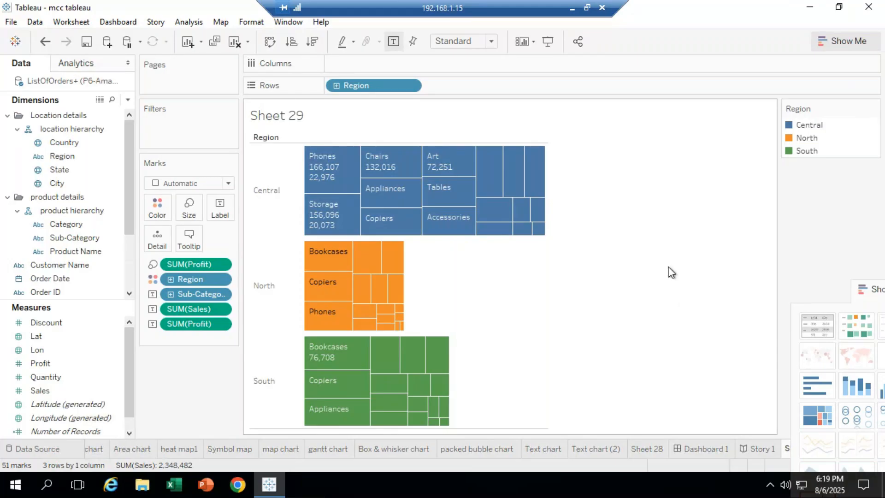
Check the GoTo Meeting chat, return to the Tableau remote session, and bring the chart picker fully into view
click(572, 9)
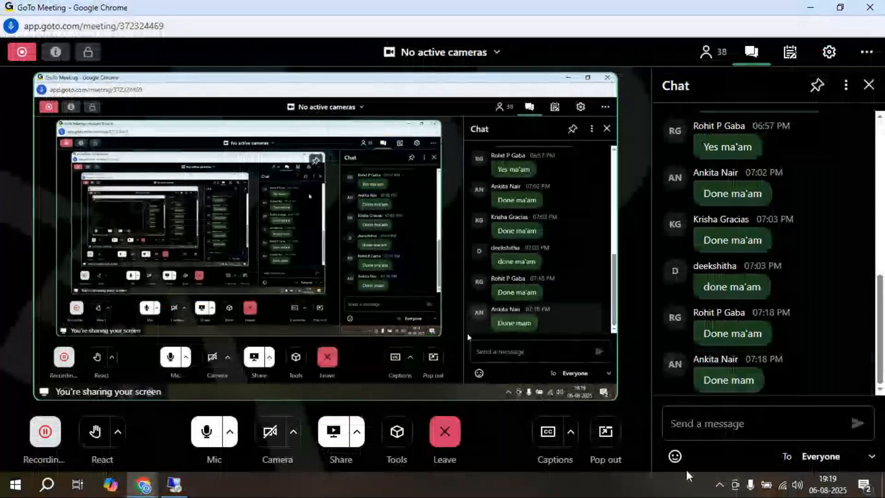
click(170, 485)
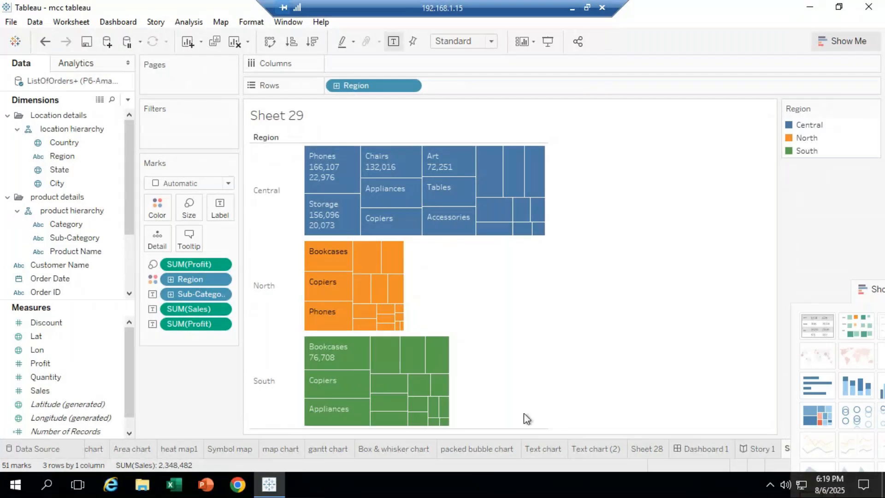
click(839, 41)
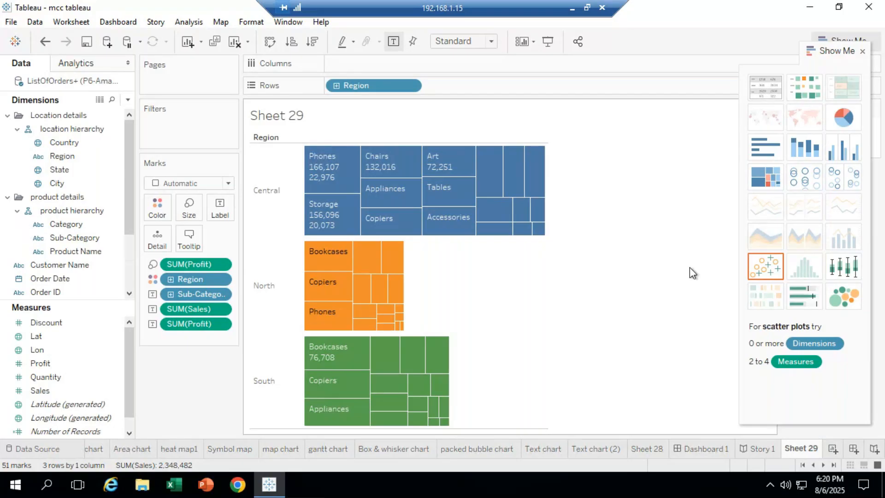
Send "tree map???" to everyone in the GoTo Meeting chat and return to the Tableau remote session
click(571, 8)
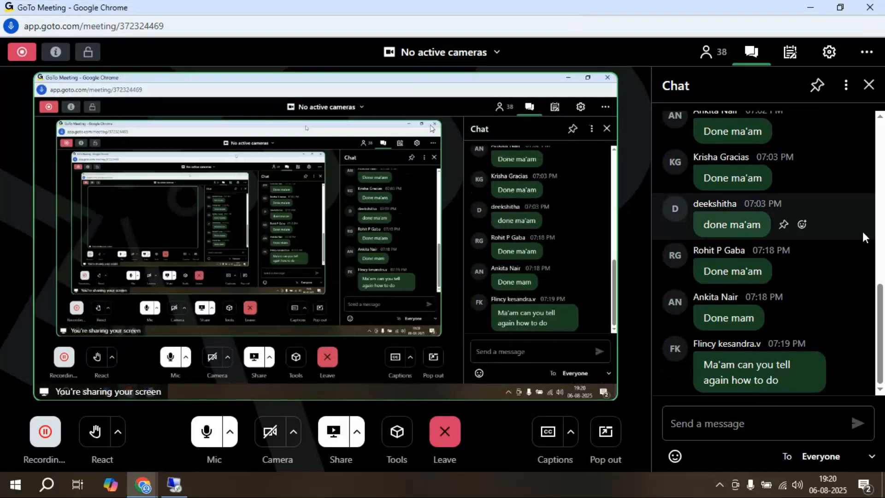
click(701, 428)
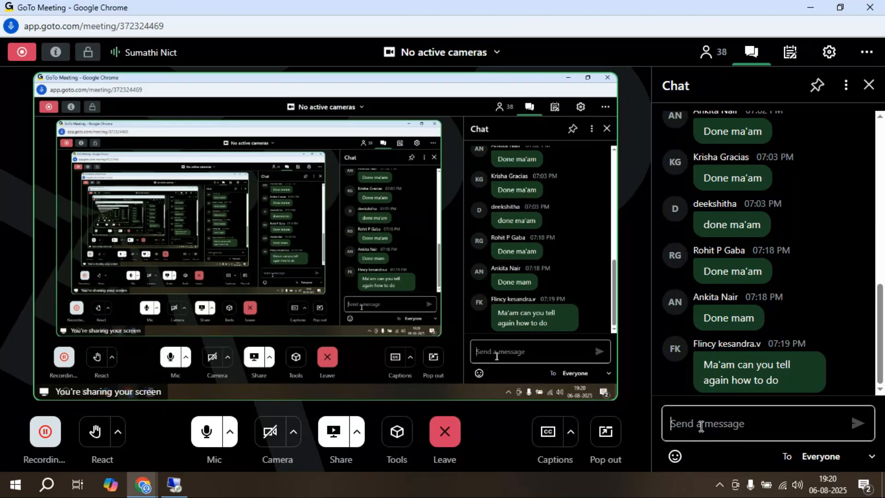
text(tree )
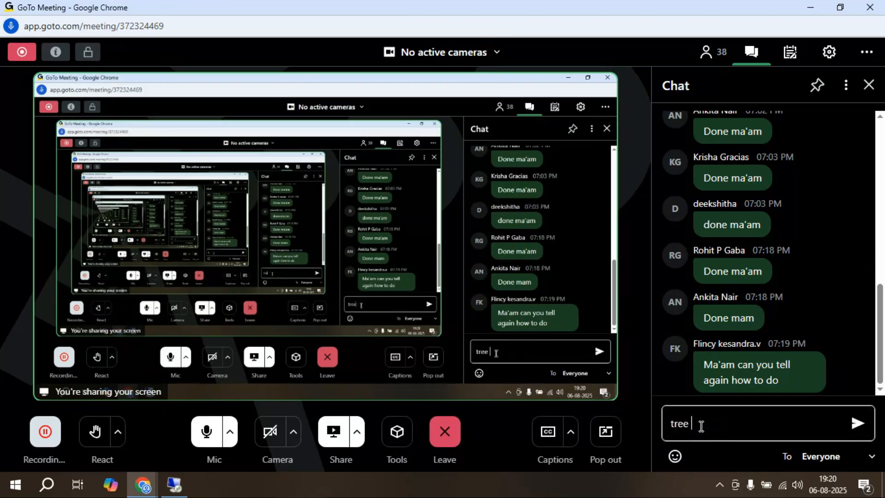
text(map)
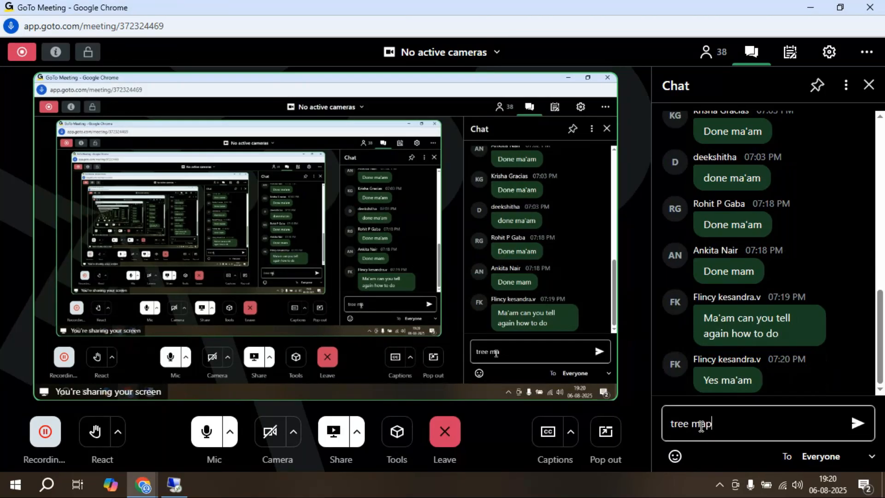
text(???)
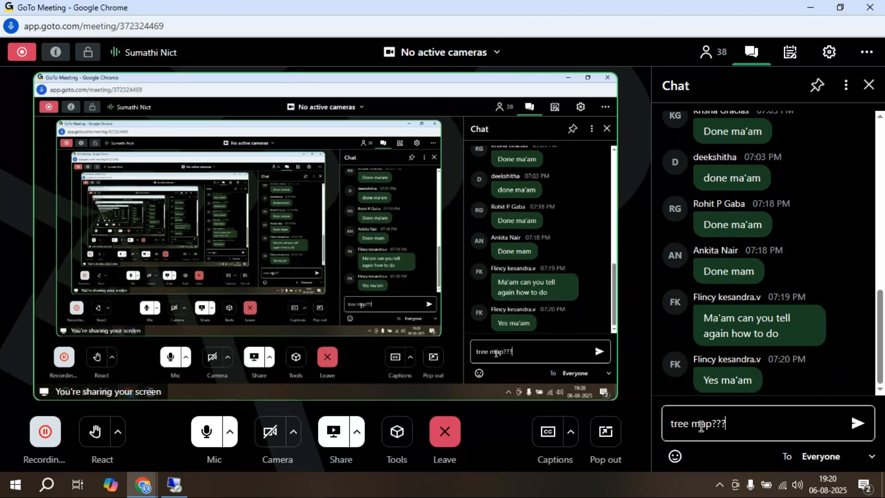
key(Return)
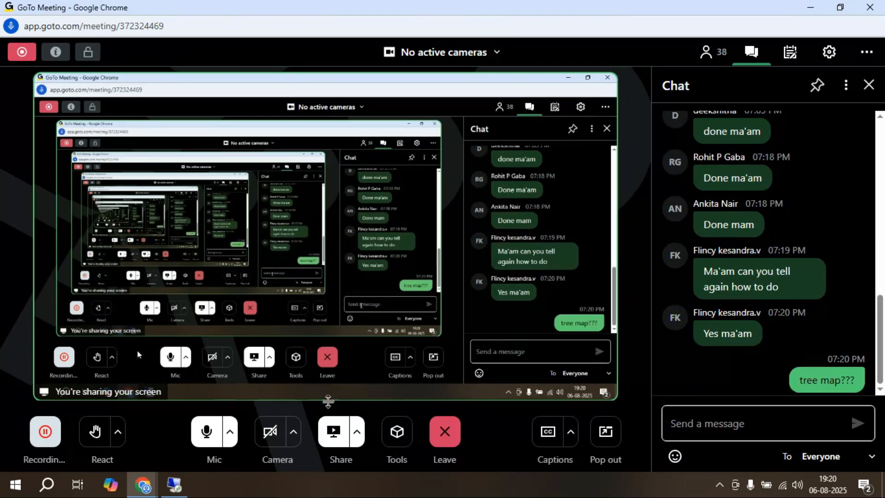
click(176, 486)
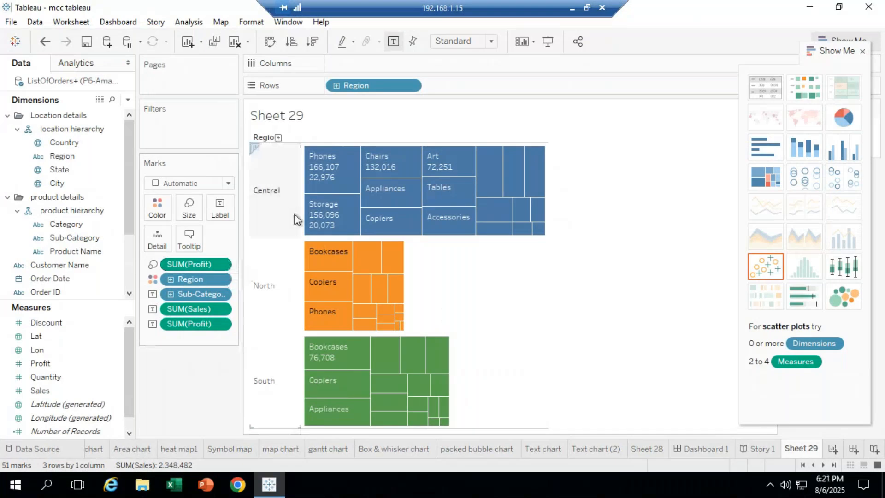
Clear Sheet 29 and build a treemap from Sub-Category and Profit
click(236, 42)
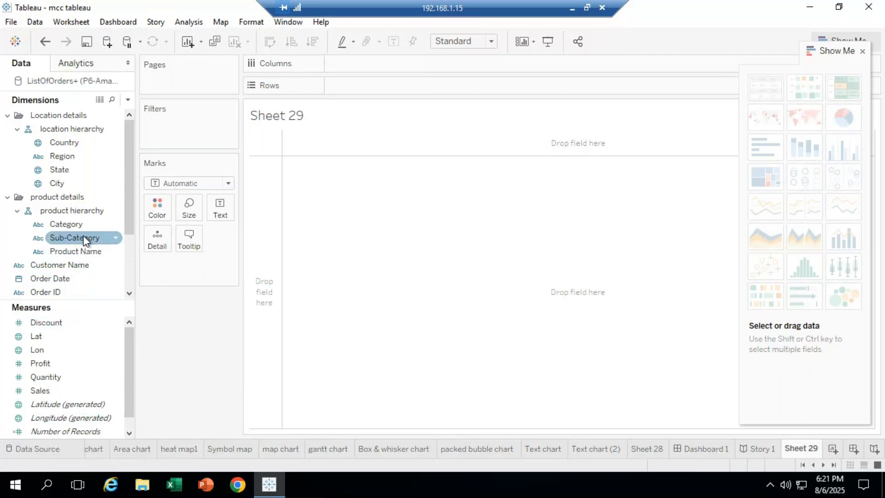
drag(83, 235, 367, 87)
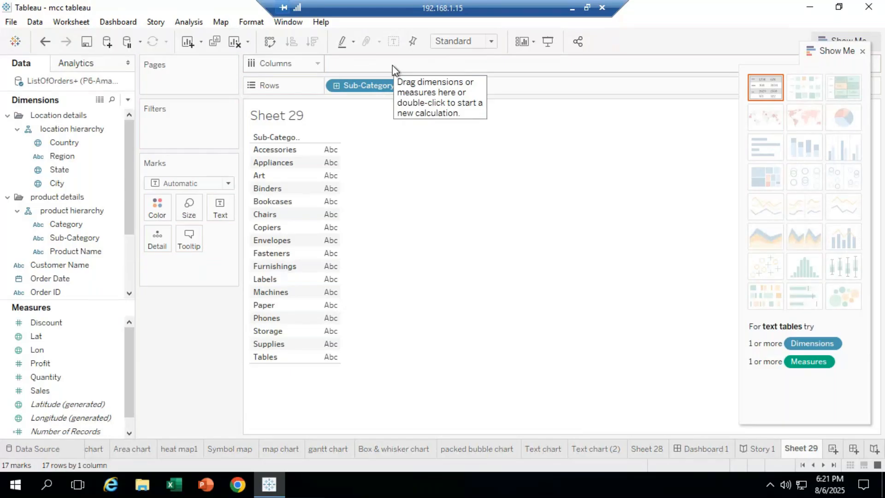
drag(41, 371, 349, 66)
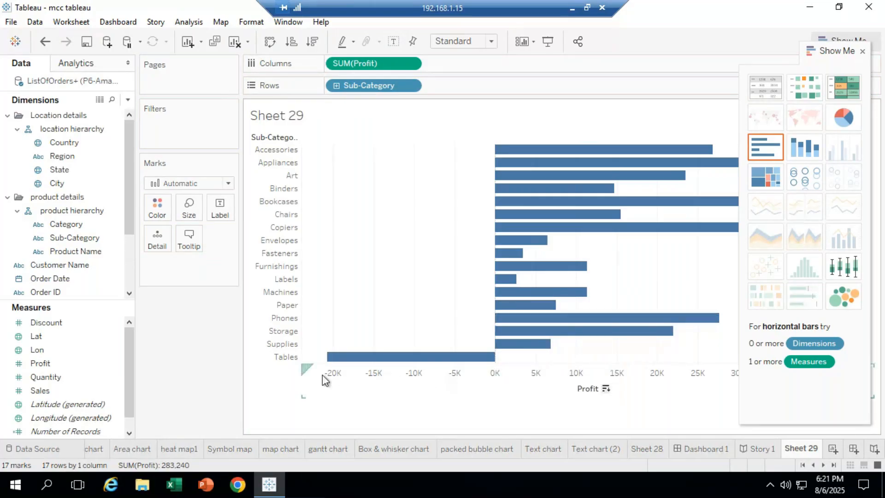
click(766, 180)
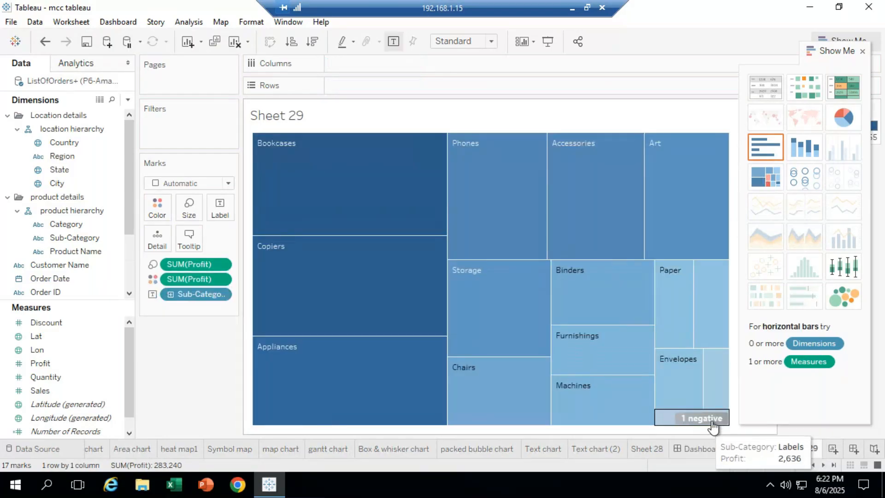
Resolve the negative Profit value in the treemap with the Use Absolute Values option
mouse_move(705, 419)
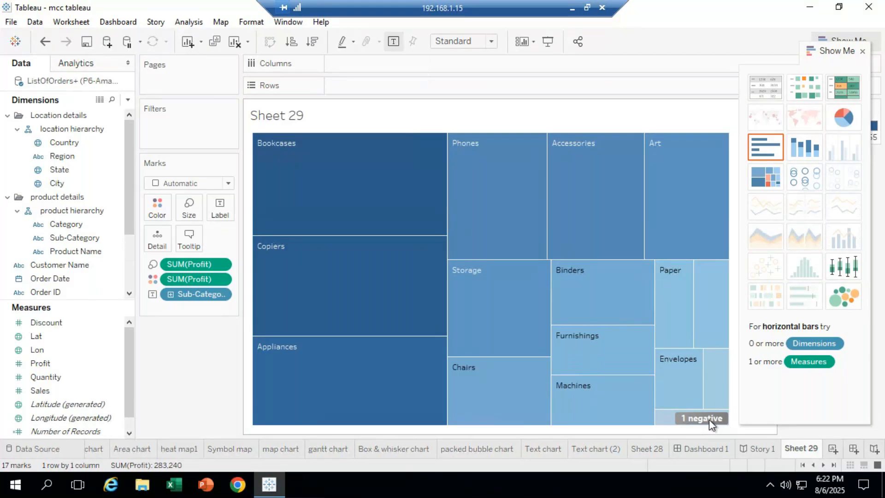
click(704, 418)
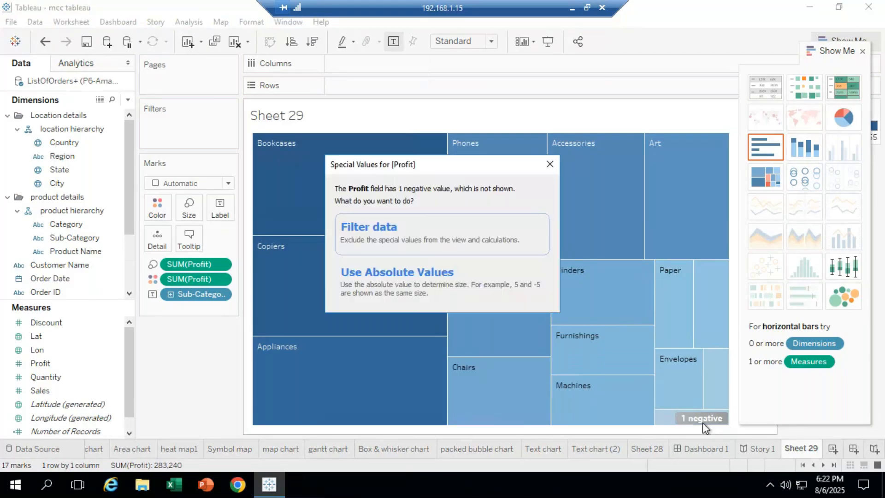
click(392, 274)
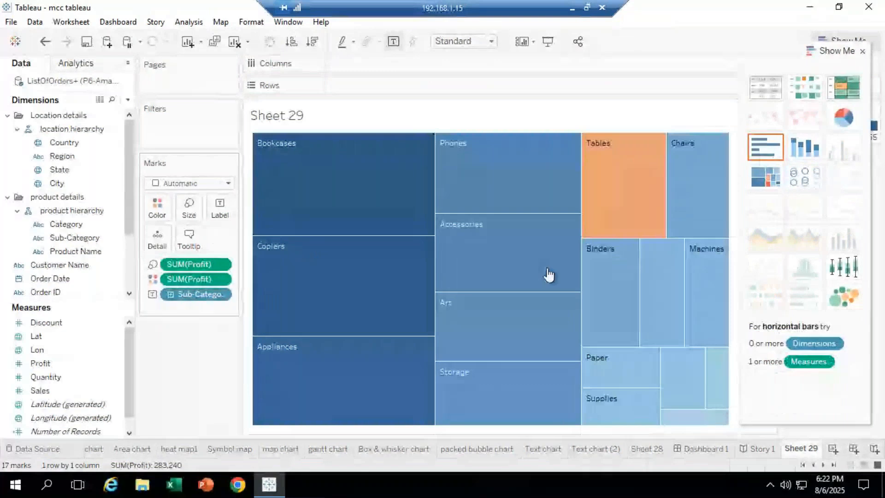
Label the treemap tiles with Profit and Sales, placing the Sales label above the Profit label
drag(41, 363, 217, 203)
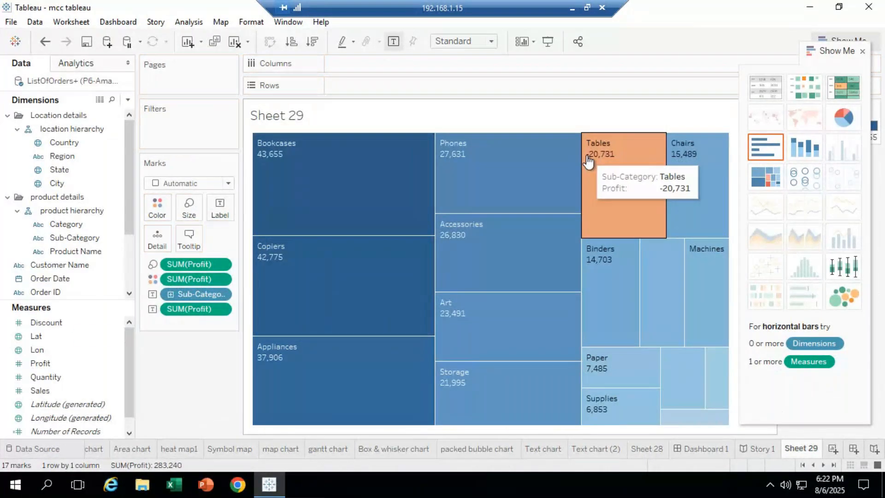
drag(39, 391, 212, 206)
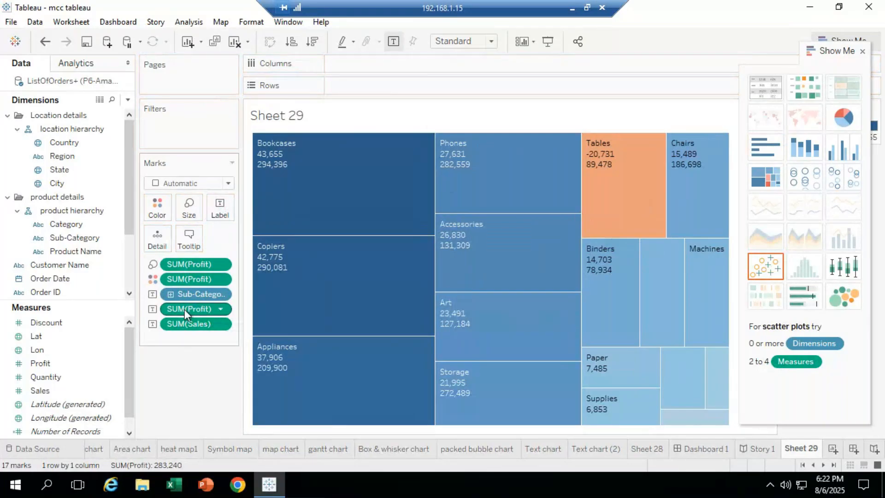
drag(184, 308, 187, 333)
mouse_move(609, 158)
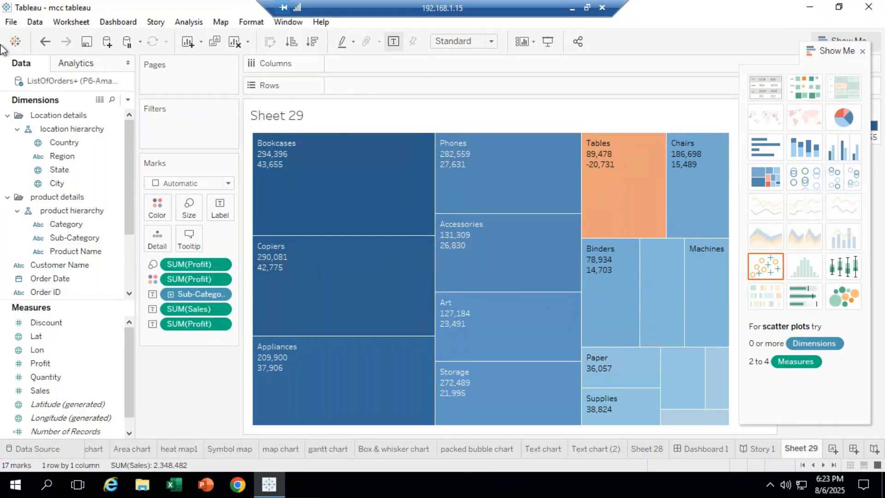
Break the treemap into rows by Region and set the worksheet's default font size to 12
click(56, 159)
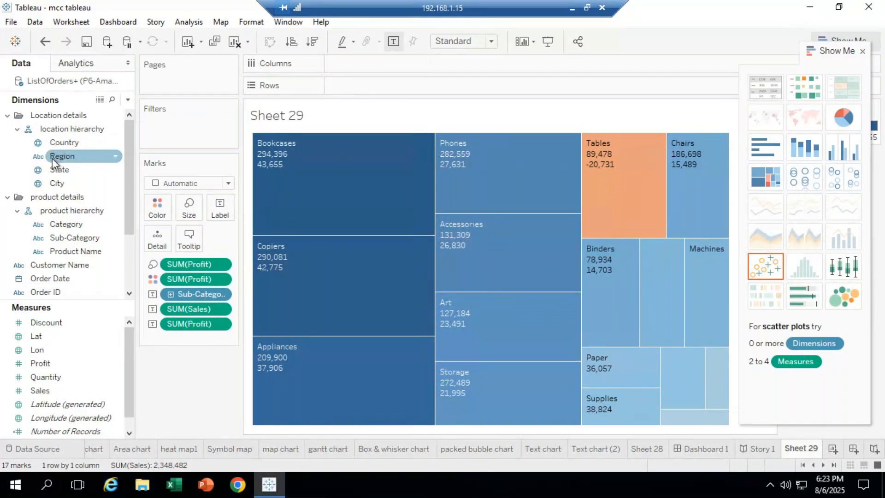
drag(56, 157, 364, 86)
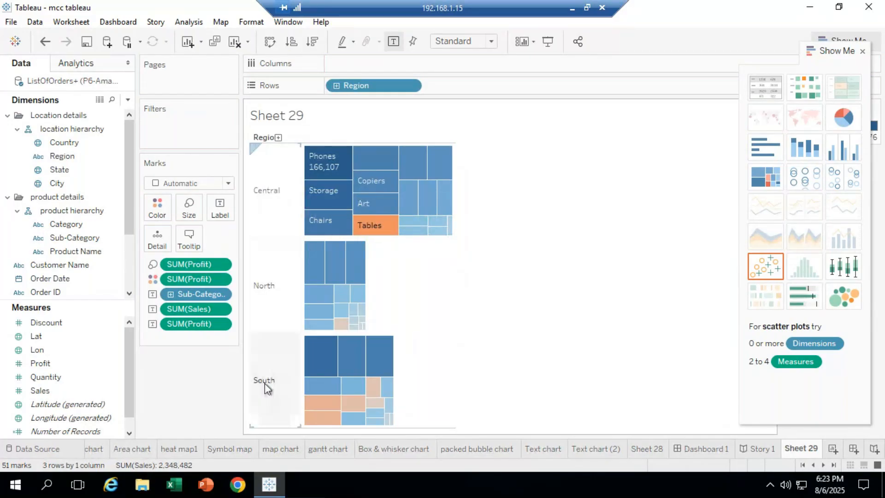
click(252, 21)
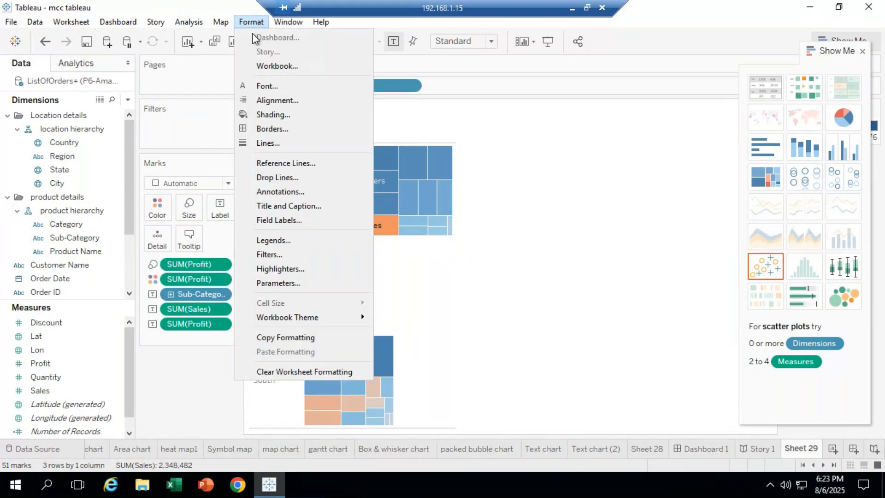
click(267, 86)
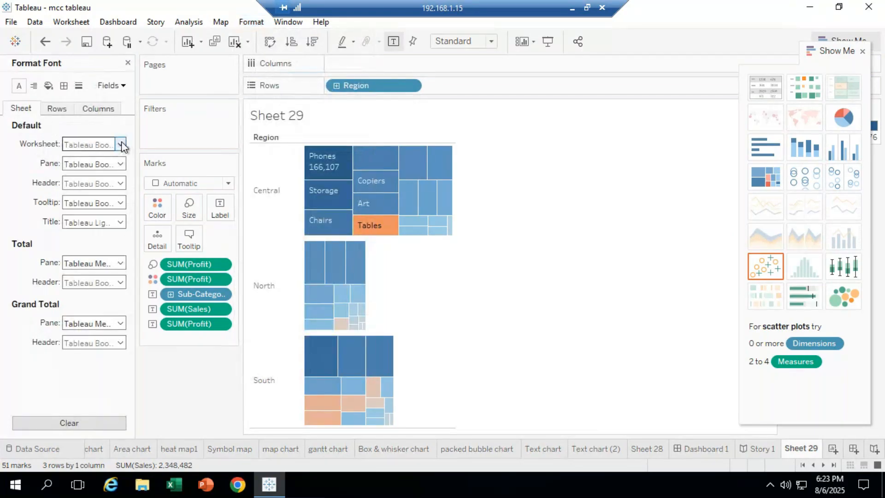
click(121, 145)
click(95, 180)
click(92, 231)
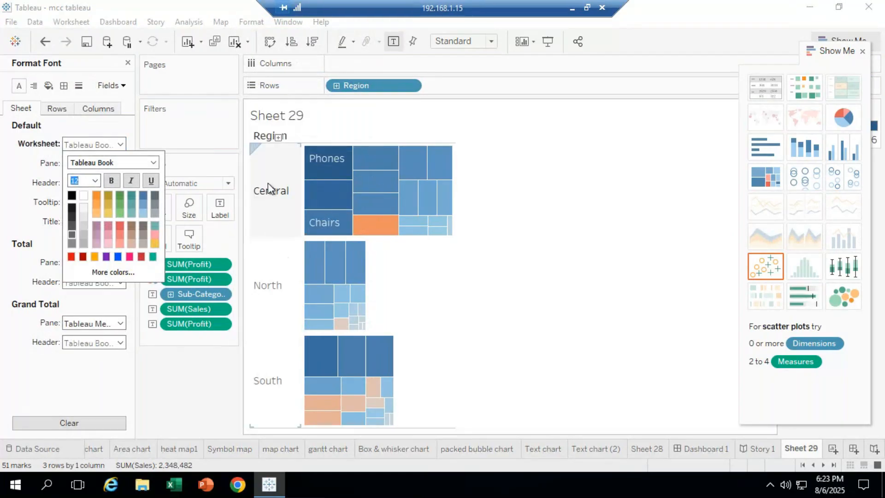
click(499, 337)
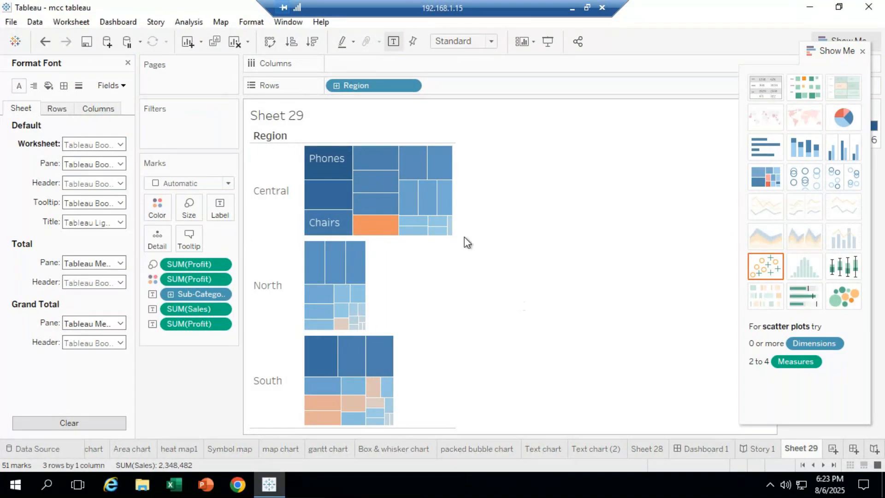
Move the chart picker off the Profit legend and review the color palettes available for Profit without changing them
drag(831, 51, 859, 309)
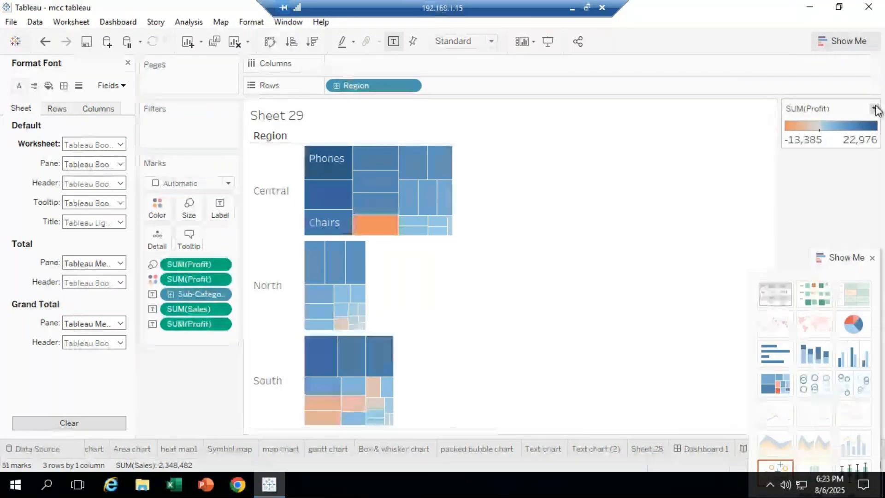
click(874, 108)
click(819, 122)
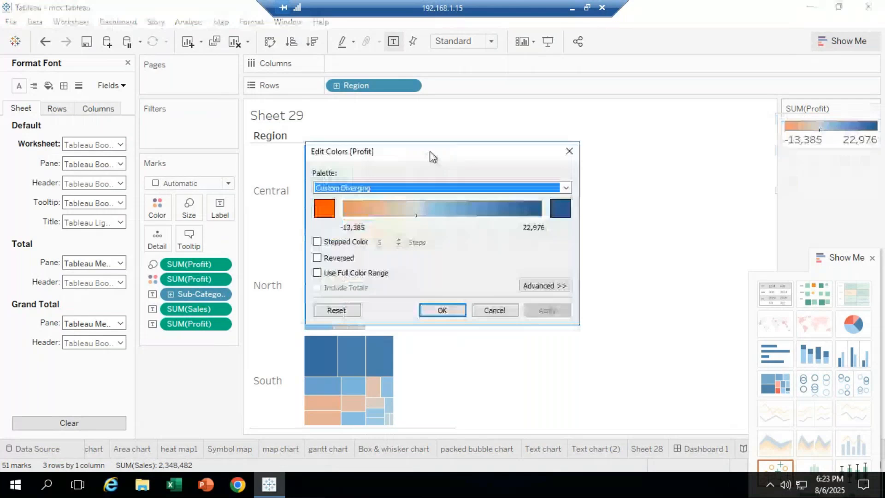
drag(432, 157, 620, 61)
click(663, 92)
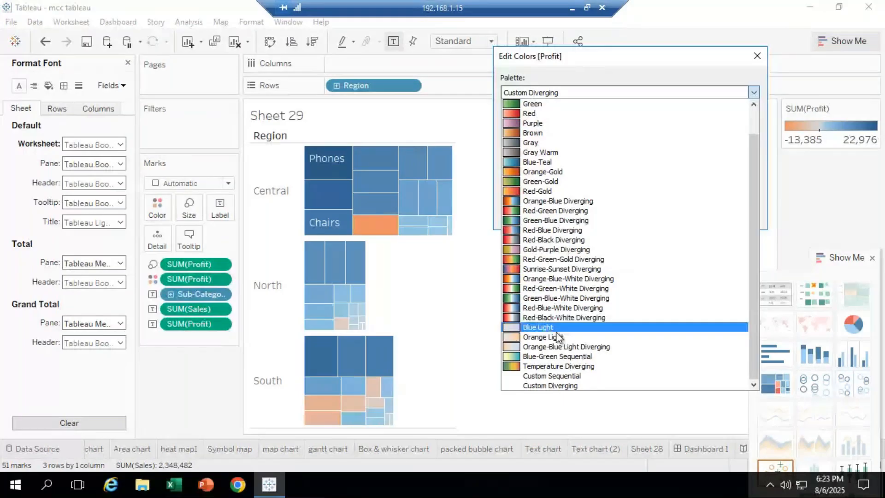
click(760, 58)
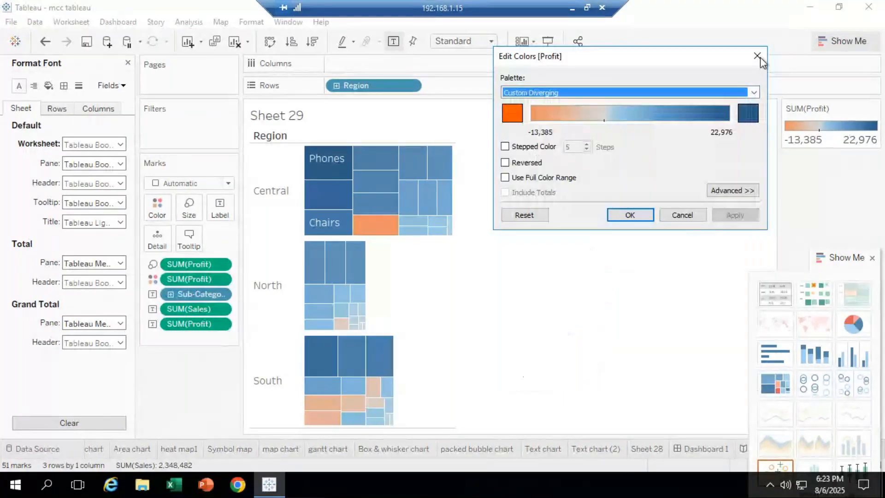
click(759, 58)
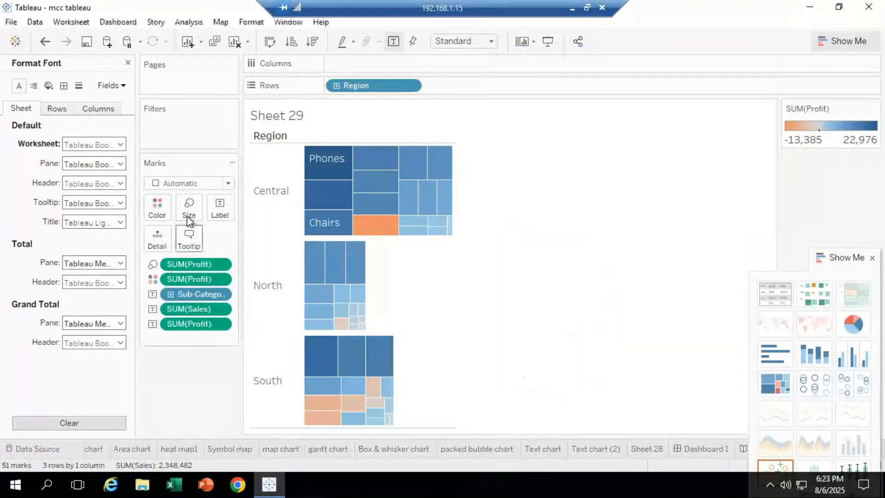
Close the font formatting options and color the treemap marks by Region instead of Profit
click(128, 63)
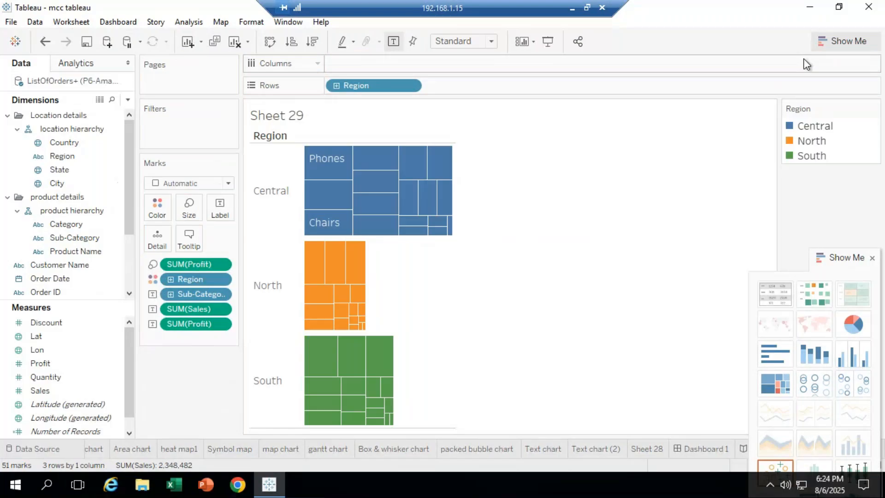
Compare descending and ascending data source order for Region, and leave the regions sorted ascending
click(874, 107)
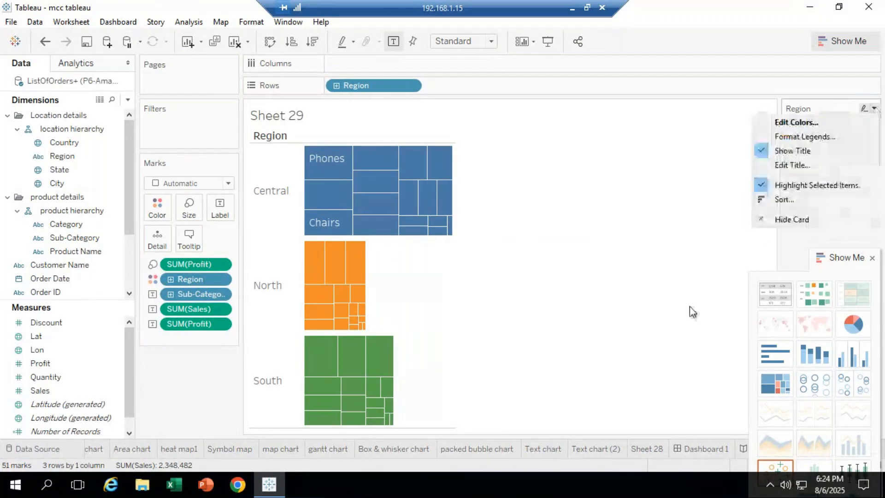
click(776, 197)
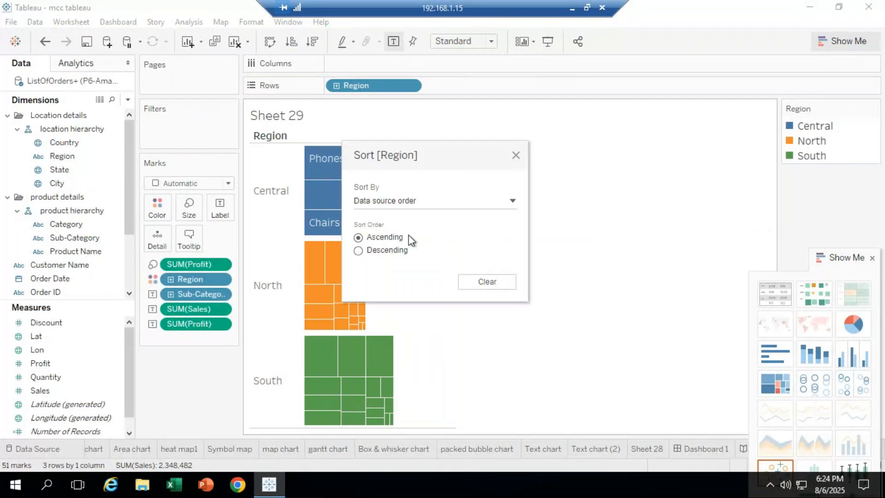
click(382, 251)
drag(430, 151, 592, 130)
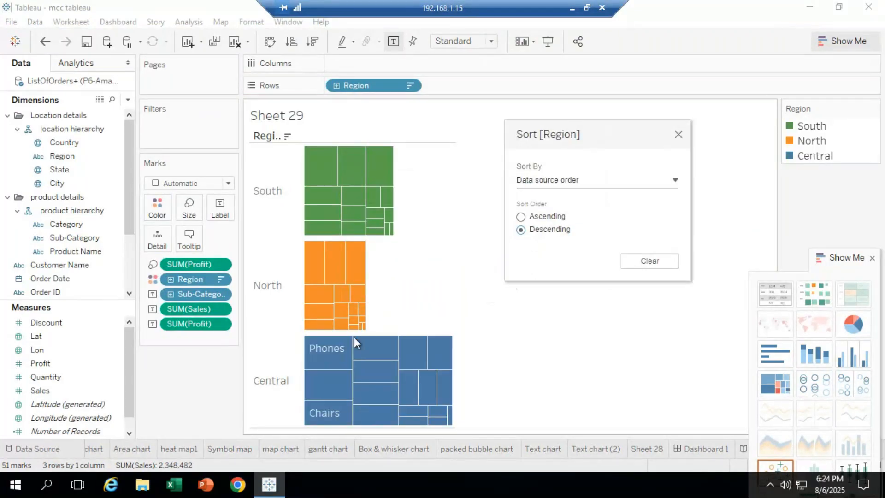
click(537, 217)
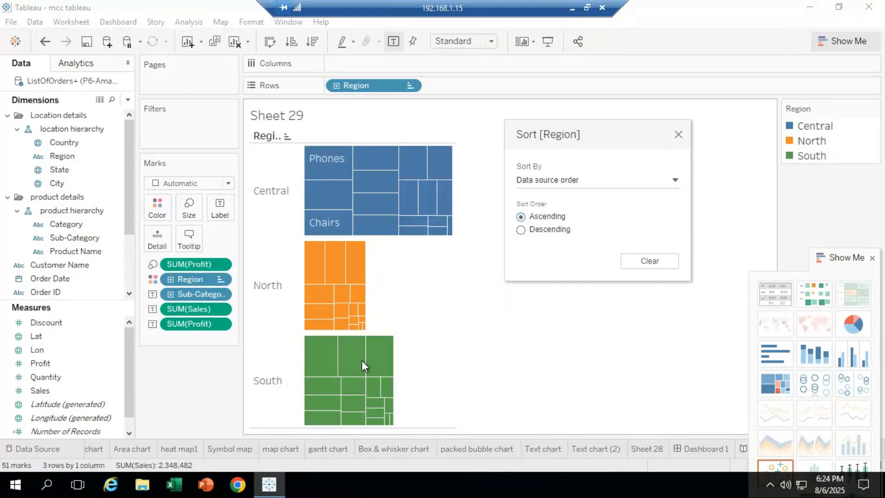
click(551, 228)
click(548, 218)
click(544, 228)
click(545, 218)
click(543, 229)
click(539, 217)
click(678, 135)
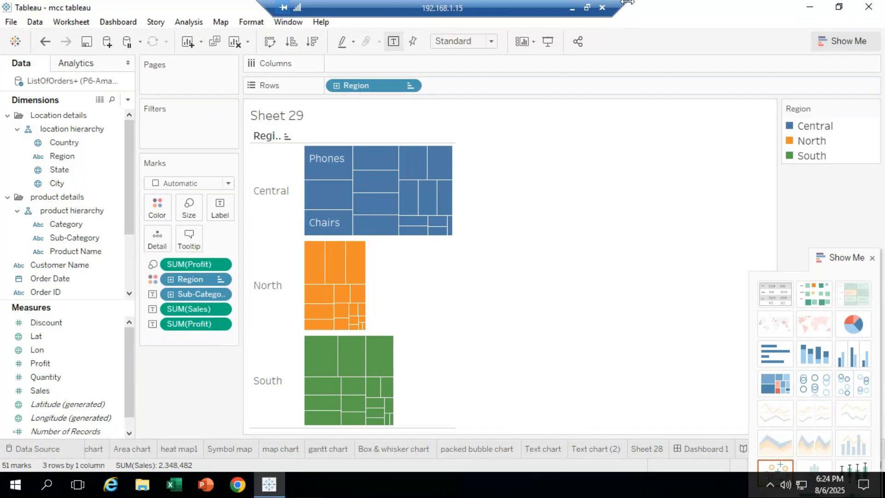
Check the GoTo Meeting chat for replies and return to the Tableau remote session
click(572, 7)
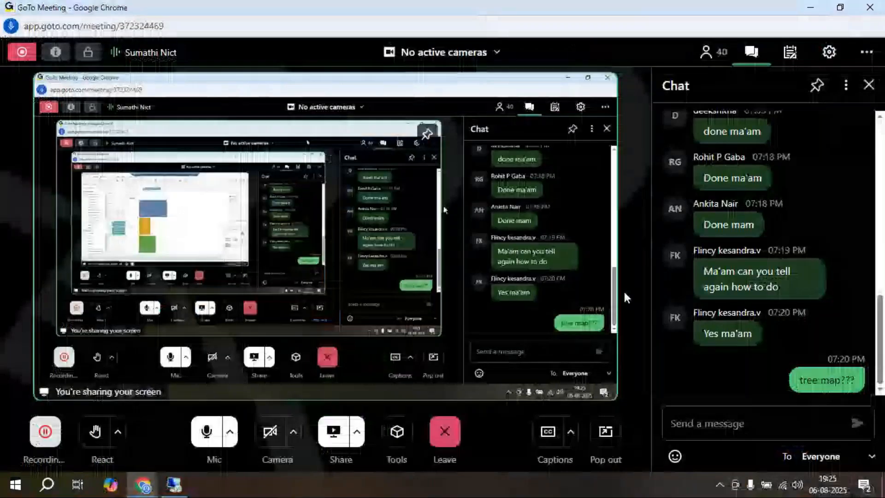
click(754, 425)
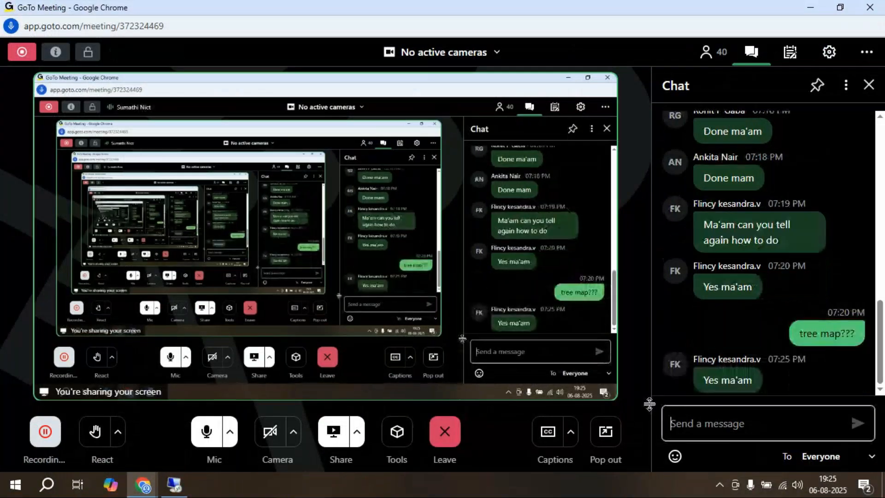
click(174, 485)
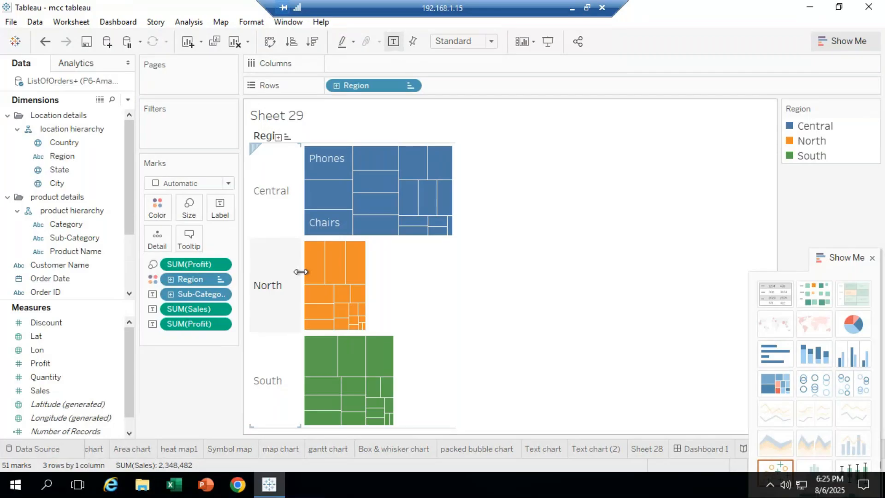
Bring the chart picker fully into view, move it below the Region legend, and switch to the GoTo Meeting chat
drag(853, 259, 859, 49)
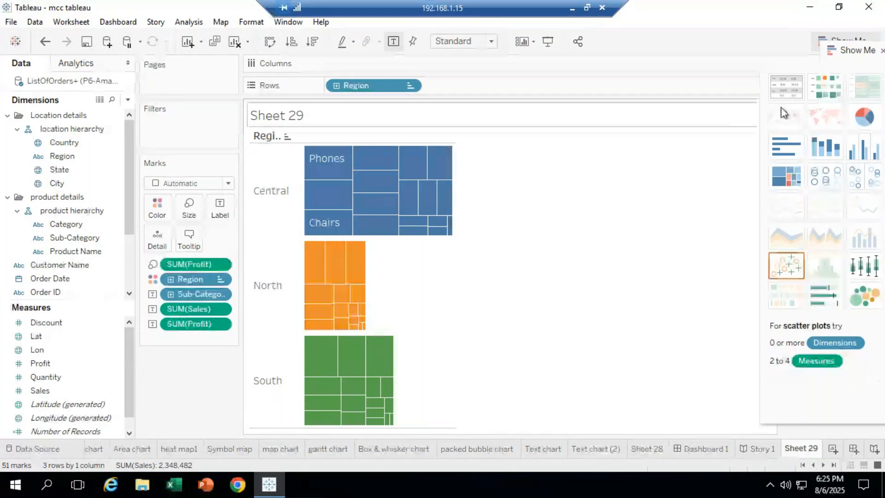
drag(781, 108, 777, 209)
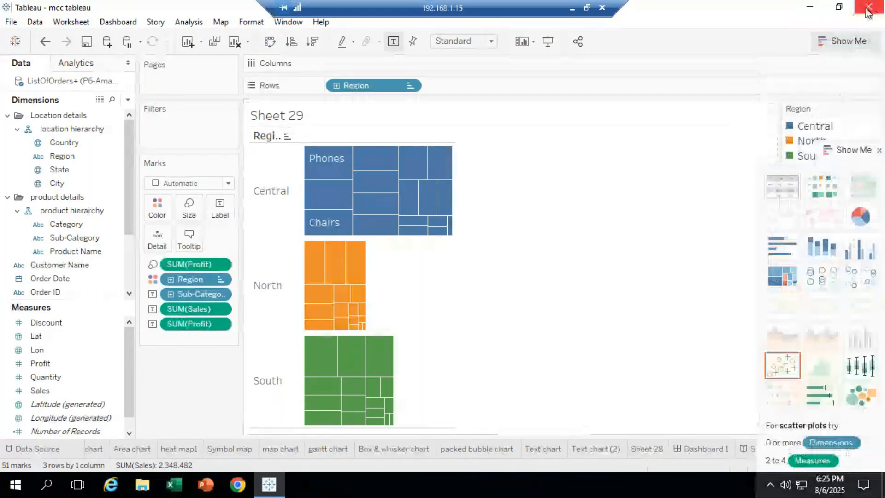
click(570, 10)
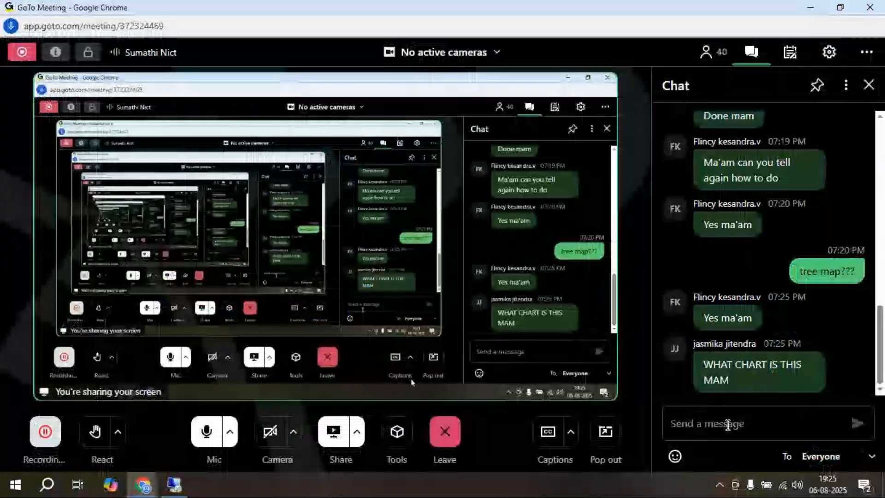